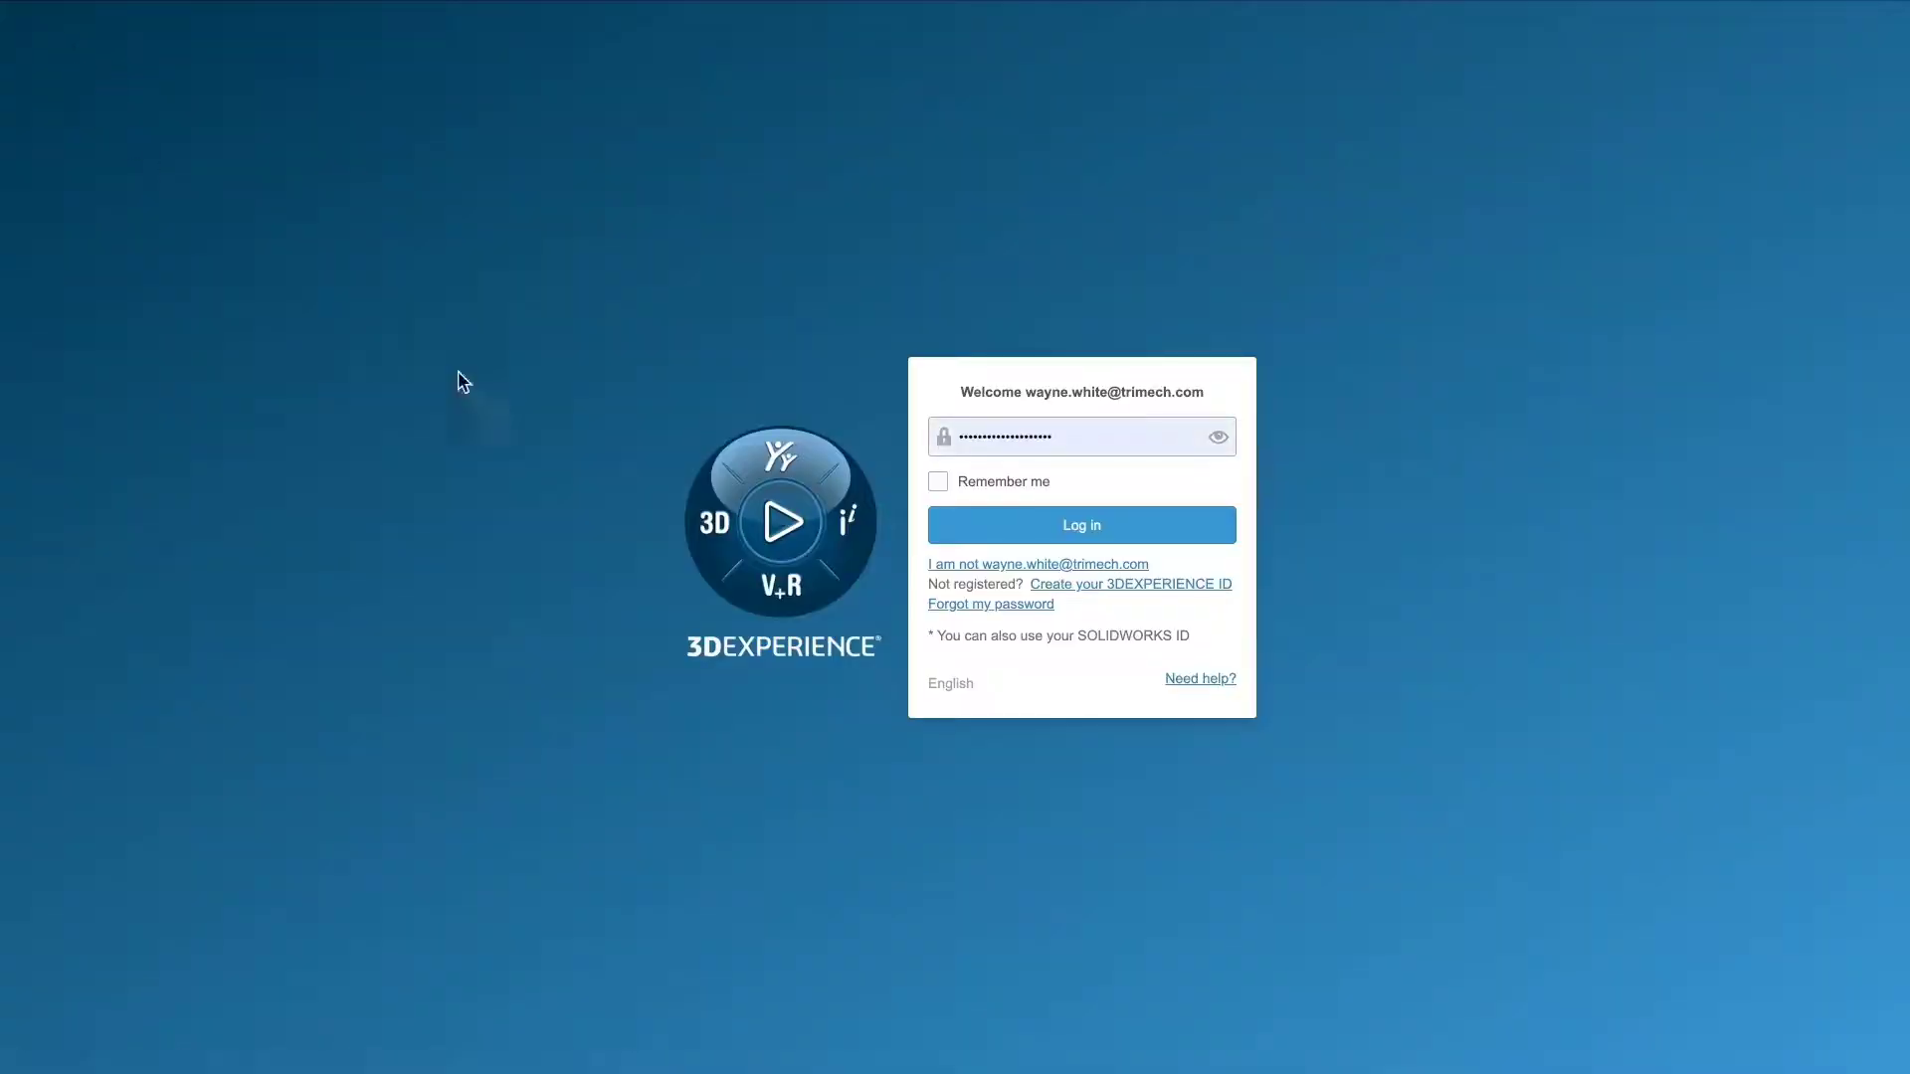
Step: Log in to the platform and browse the Consumer Products community's posts on the Home Base dashboard
left_click(1024, 535)
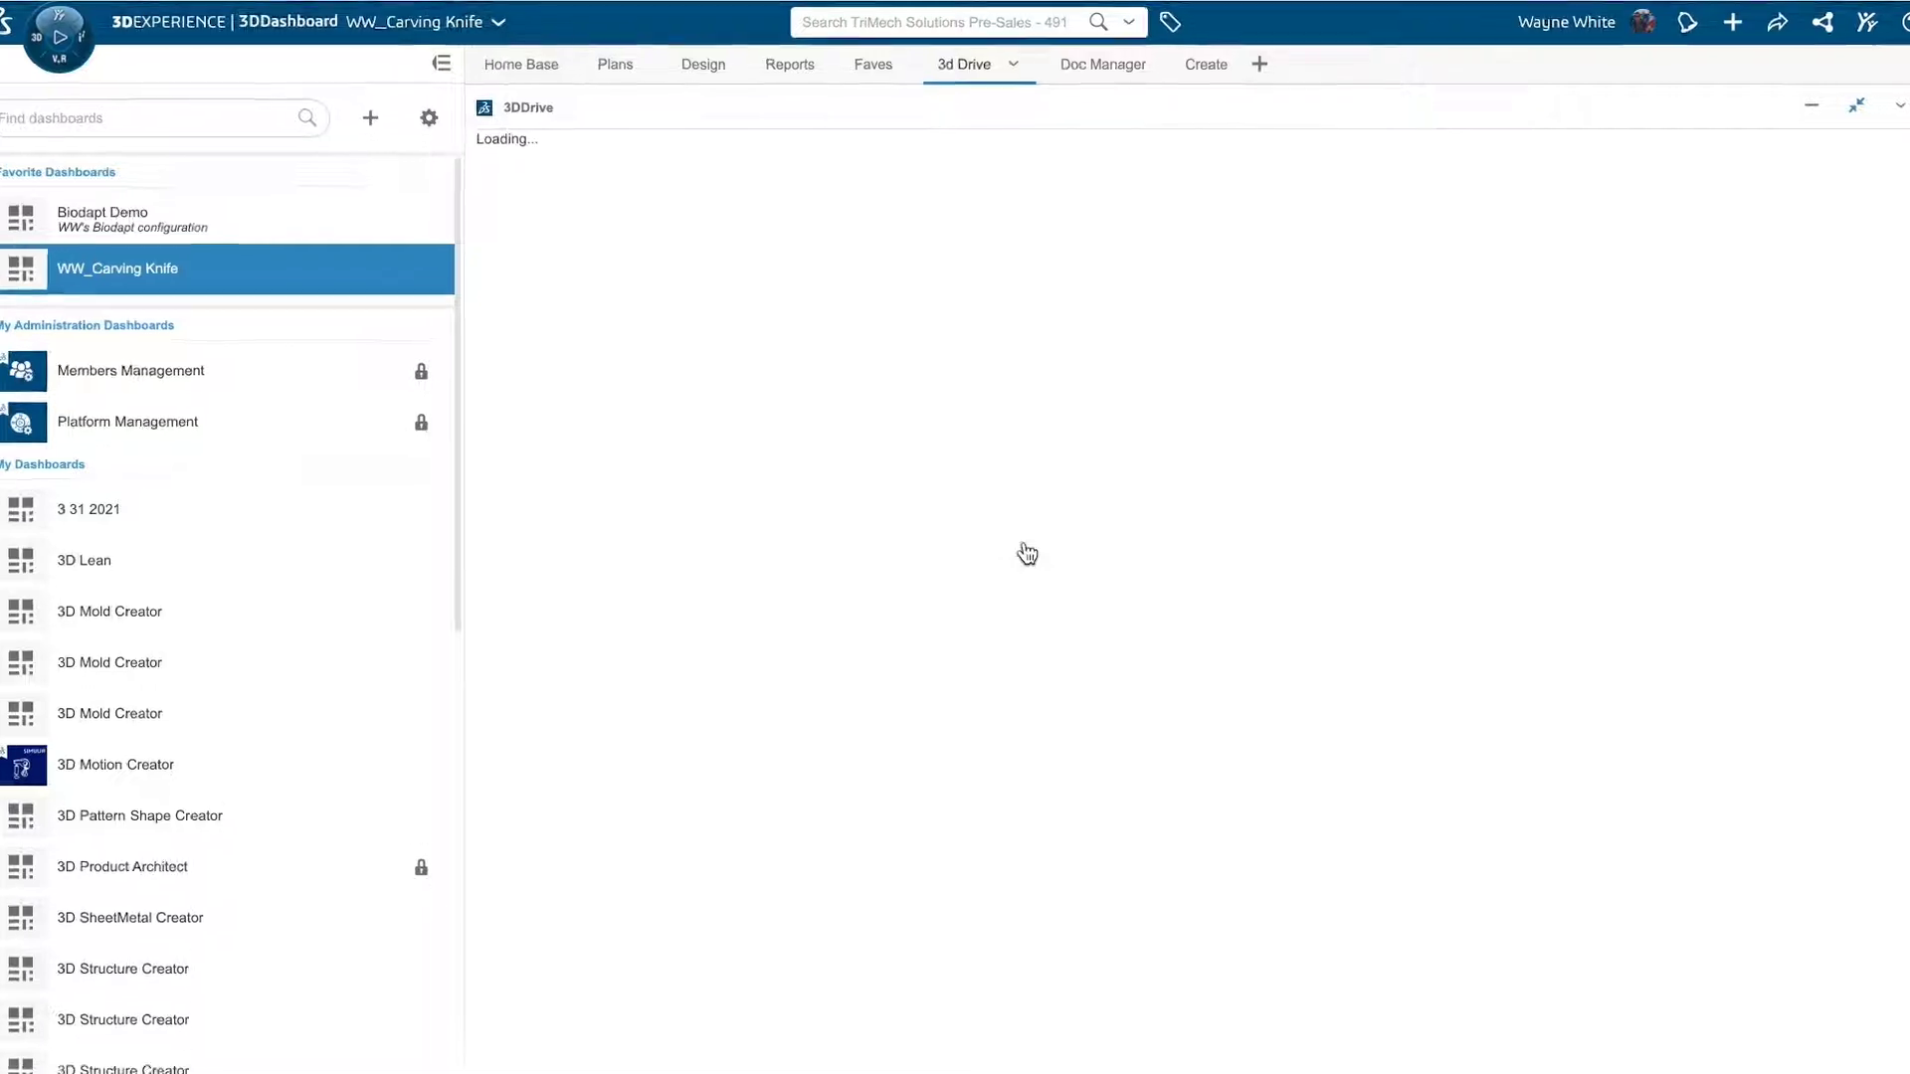
left_click(540, 63)
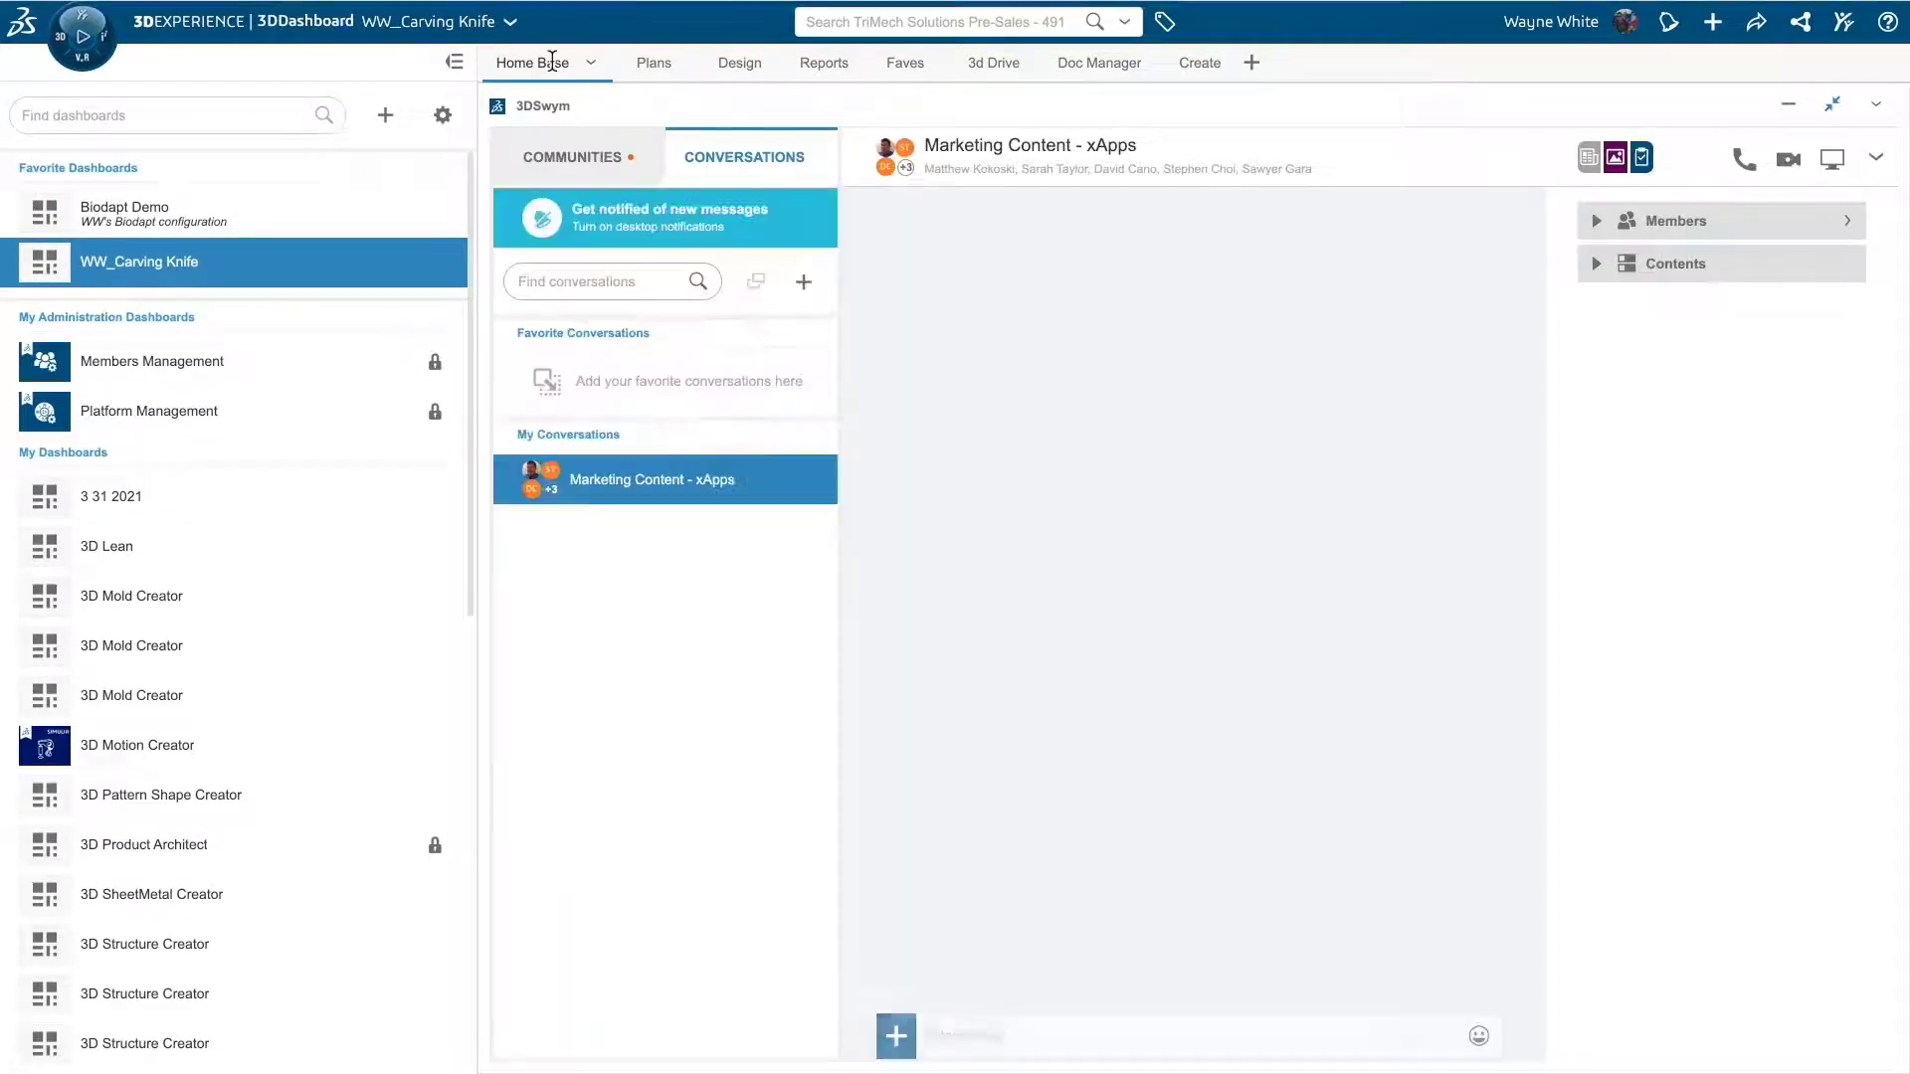
left_click(610, 175)
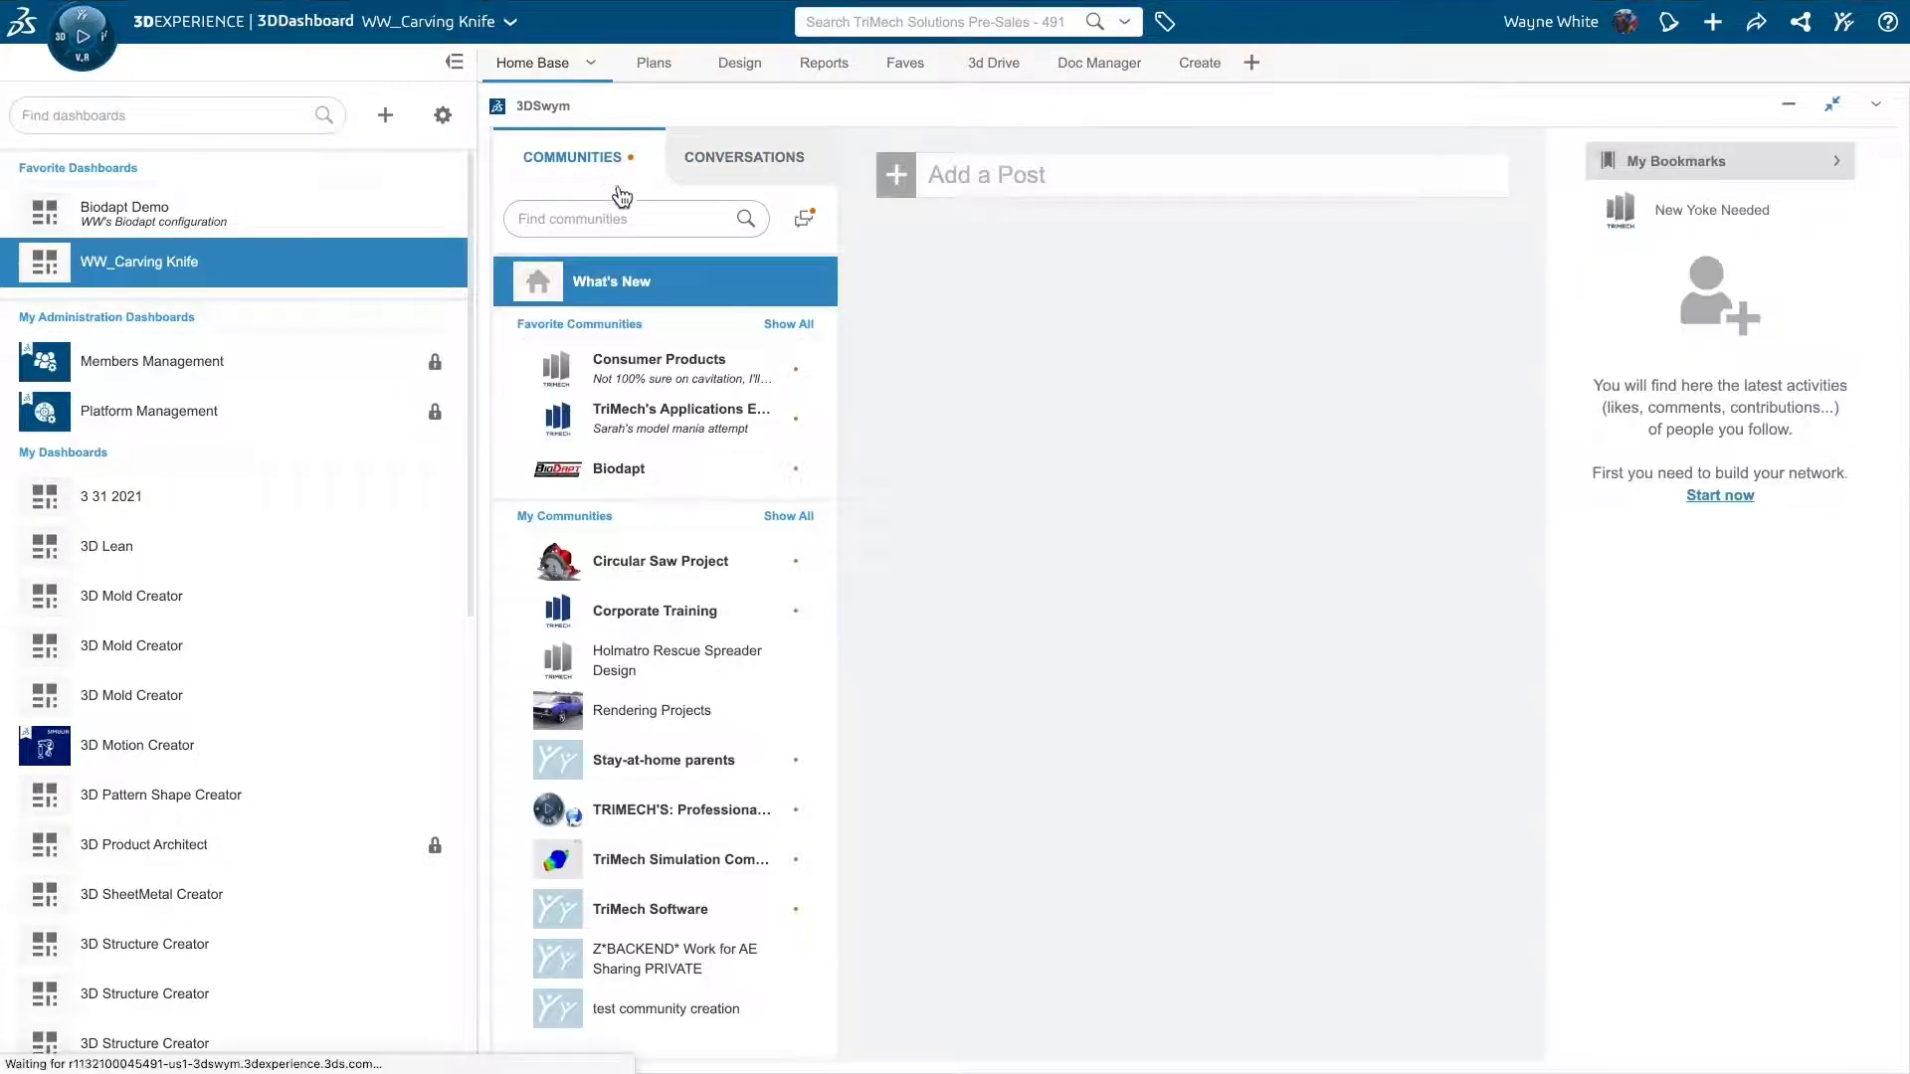
left_click(638, 376)
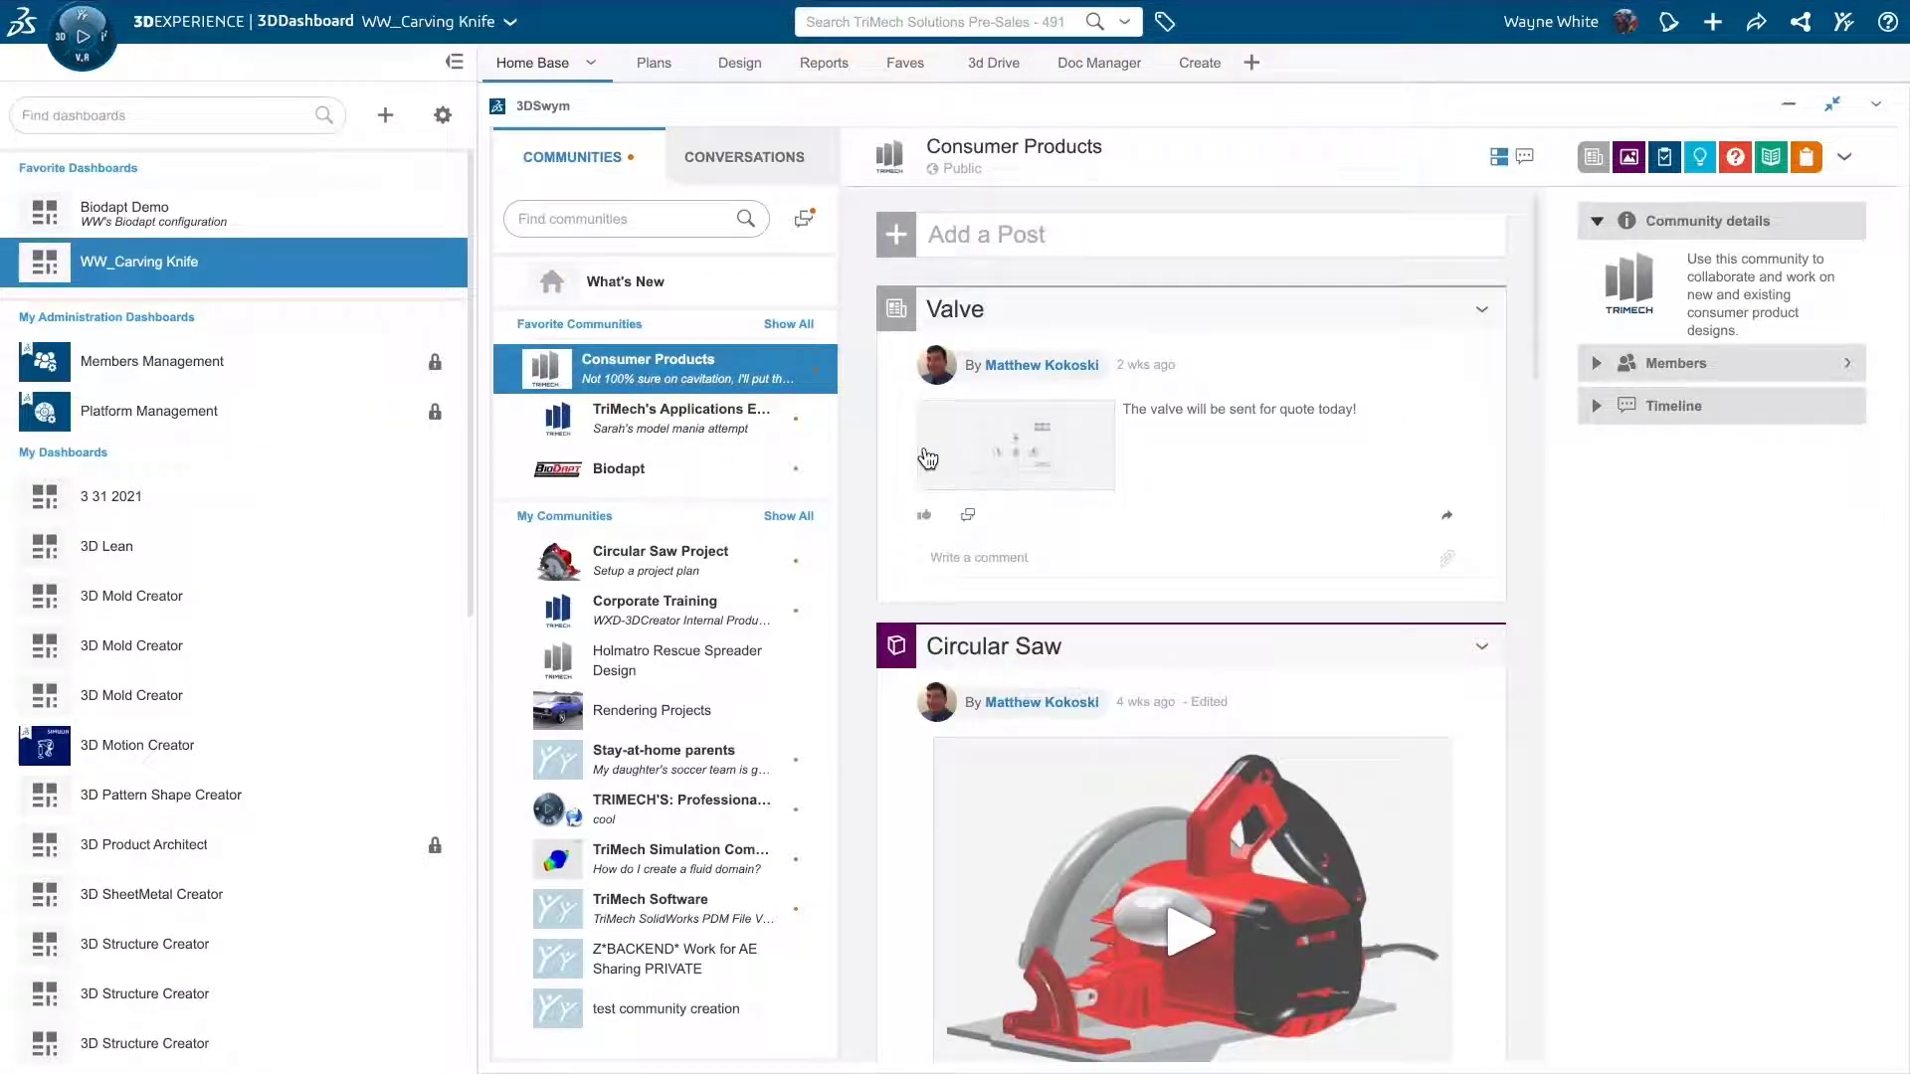
scroll(961, 545, "down", 5)
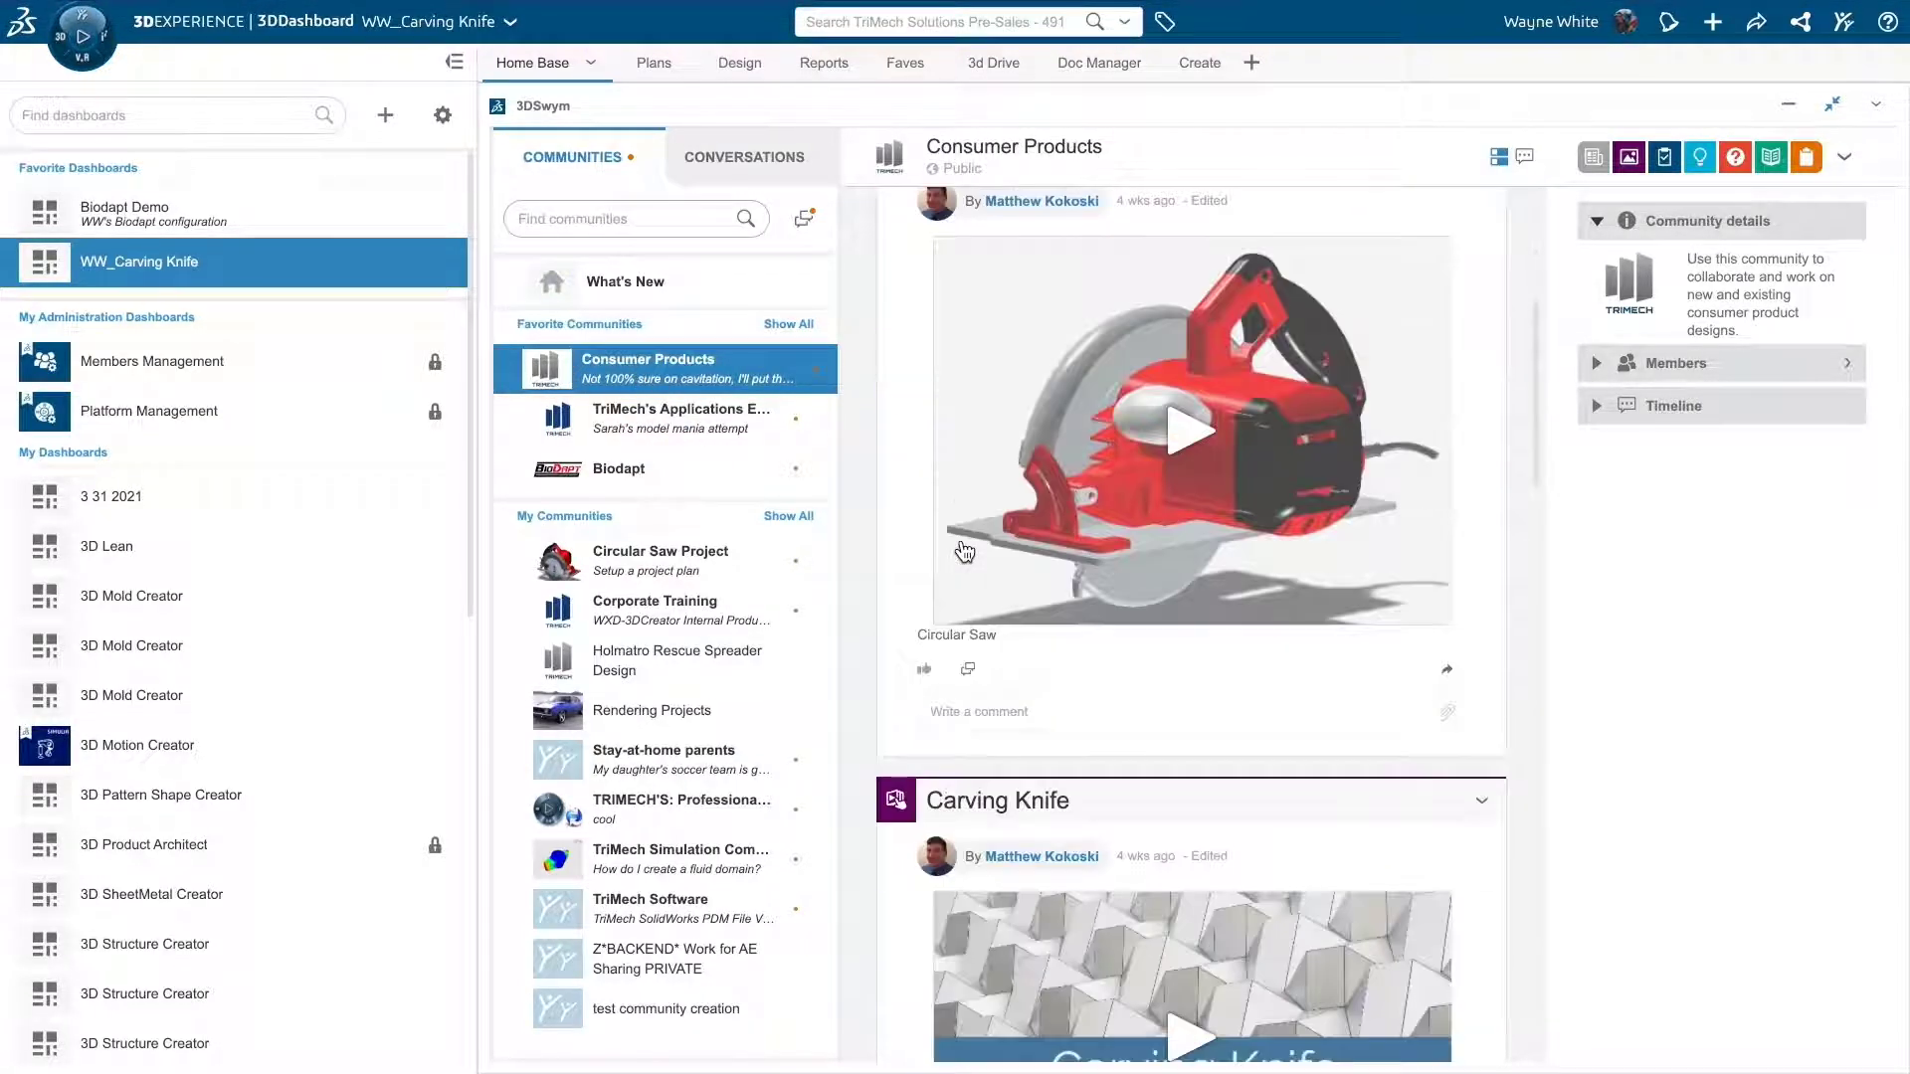
scroll(955, 545, "up", 5)
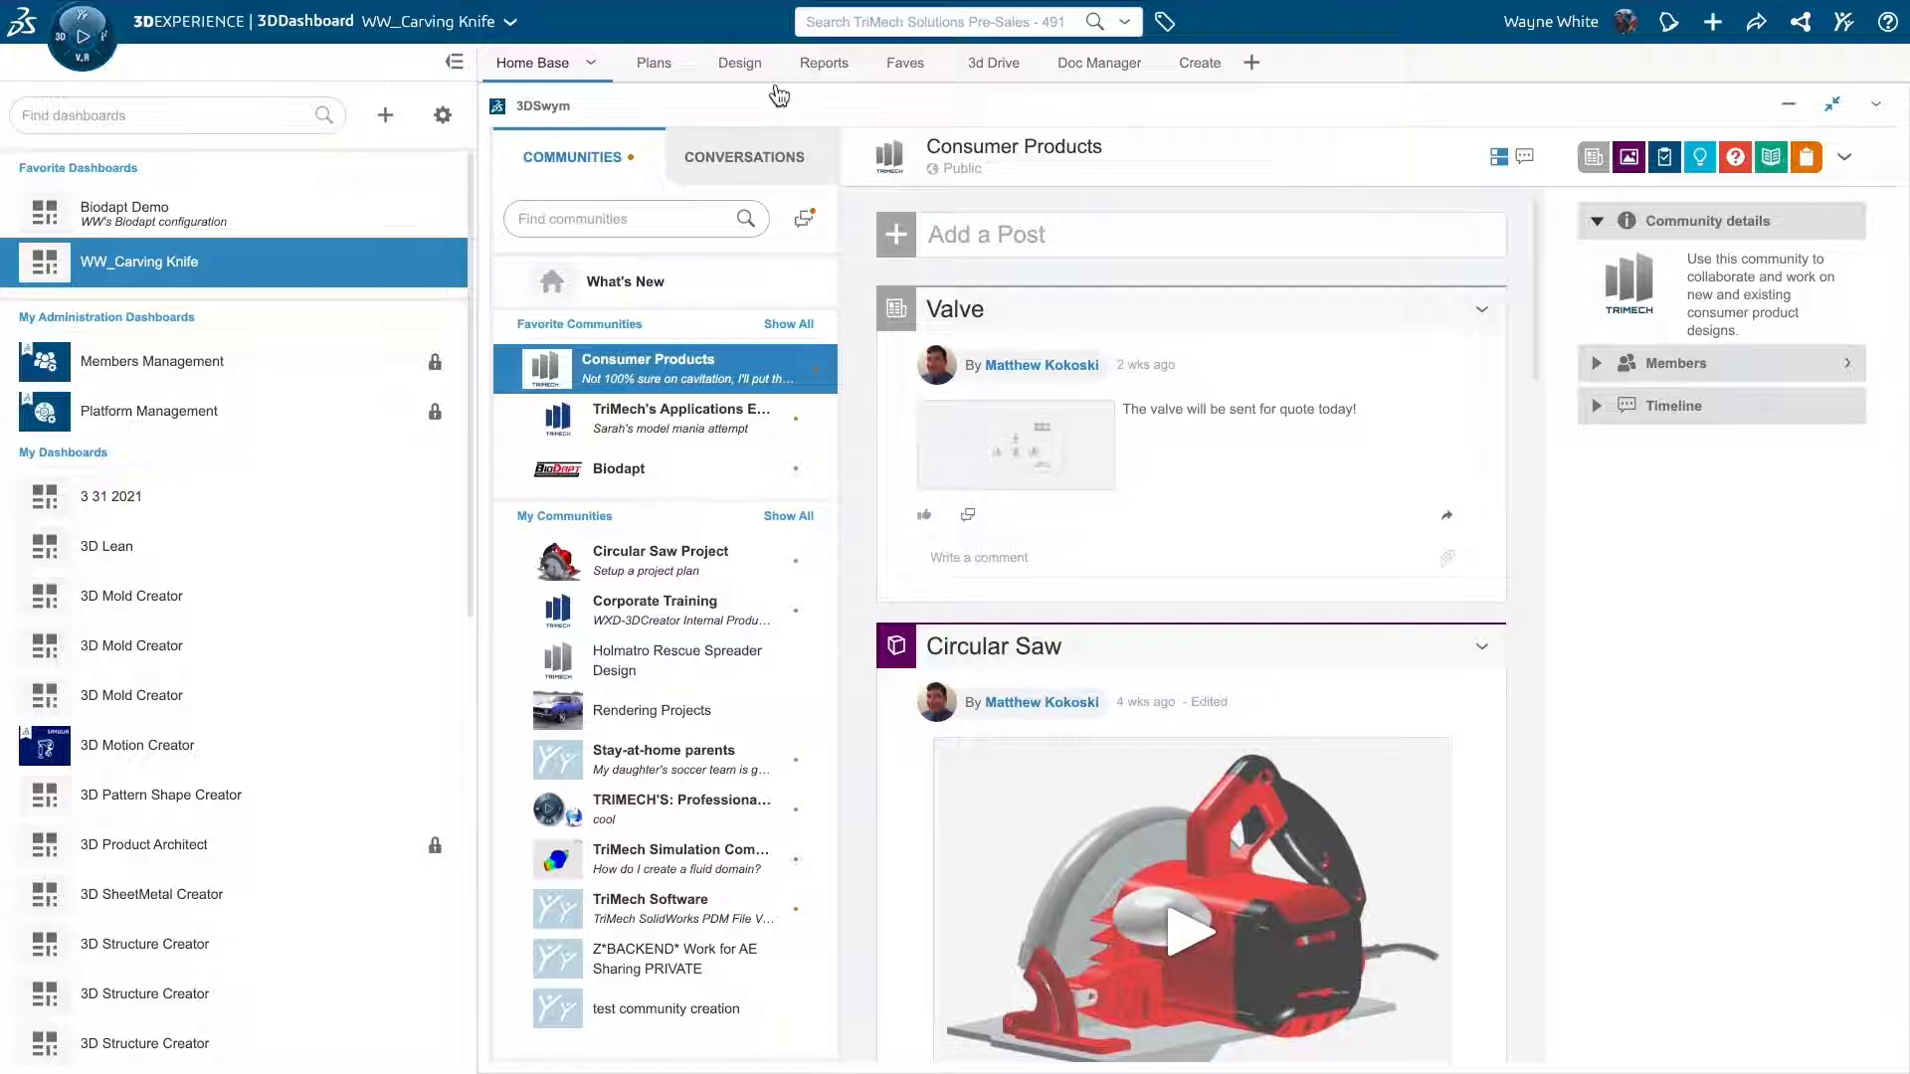
Step: Open the recent 02 - Circular Saw - Mechanical assembly on the Design dashboard and switch it to the xDesign app
left_click(760, 72)
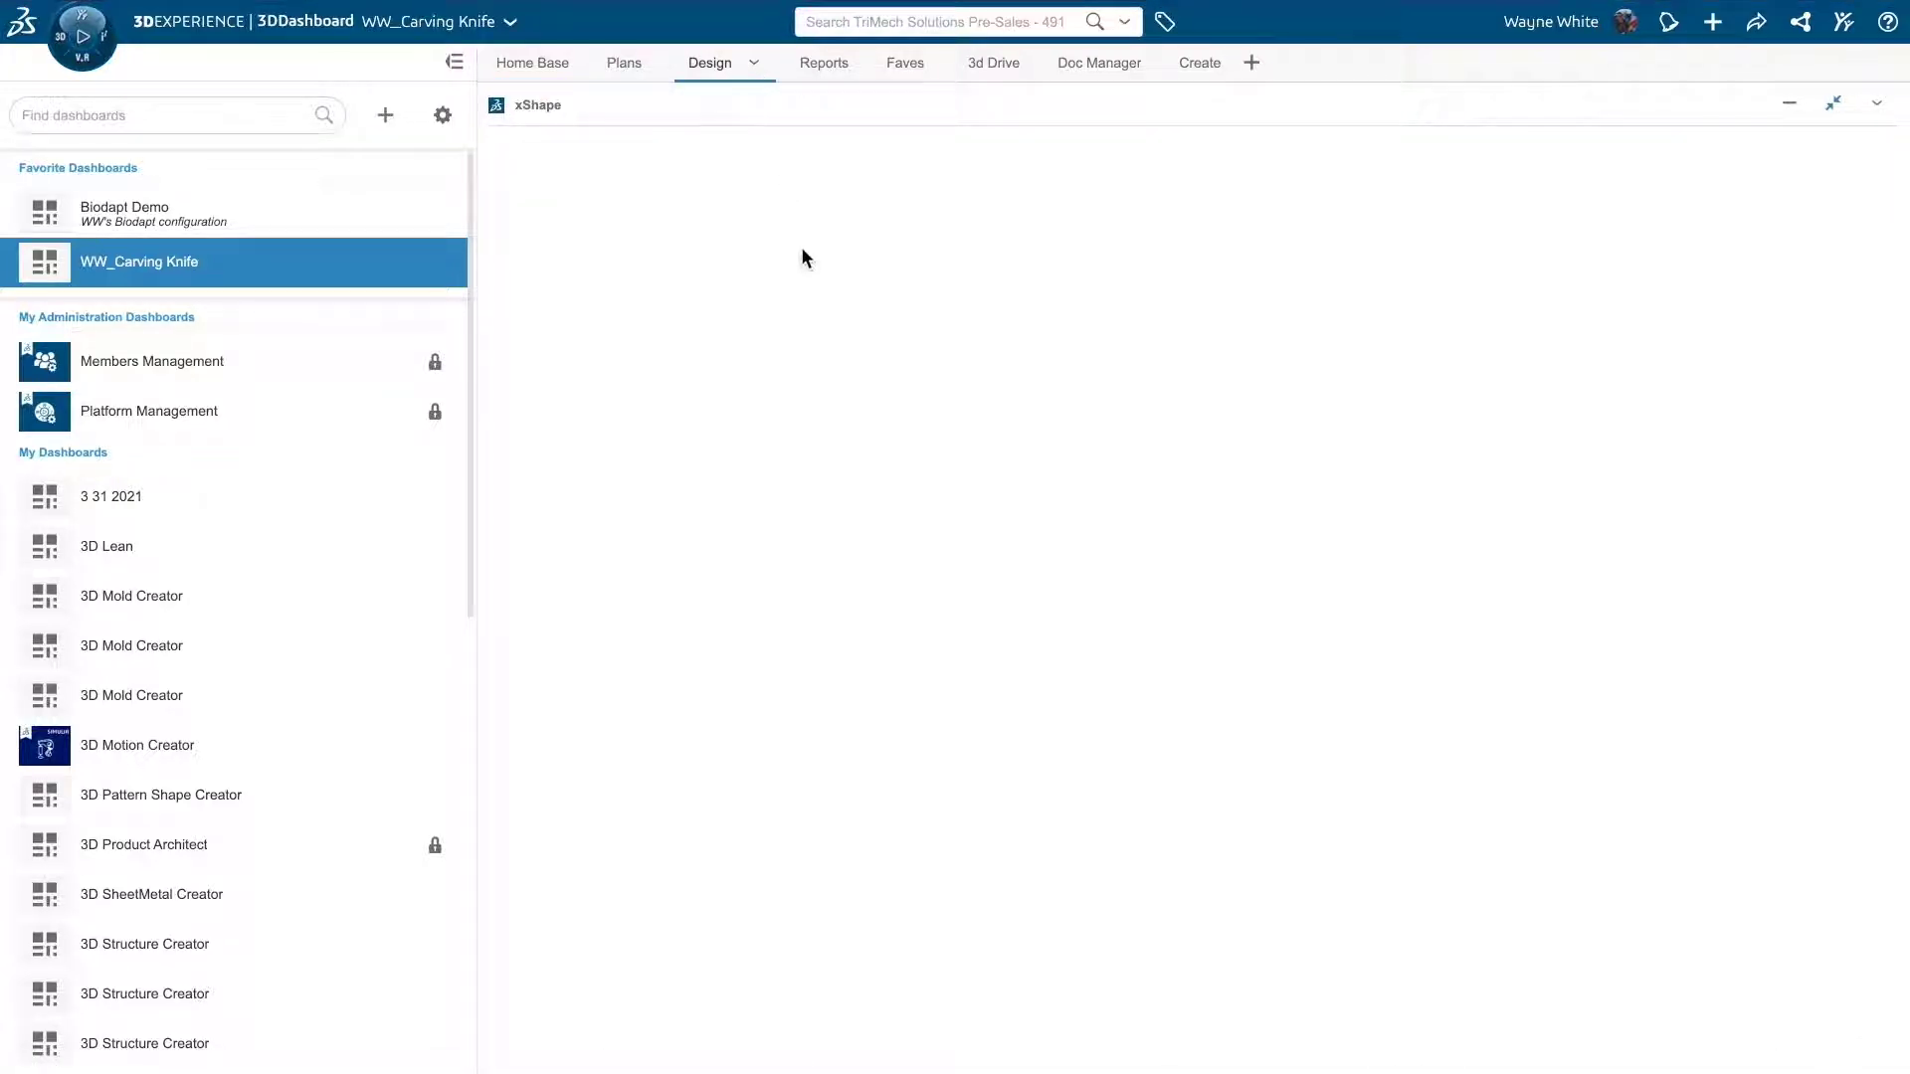
left_click(457, 64)
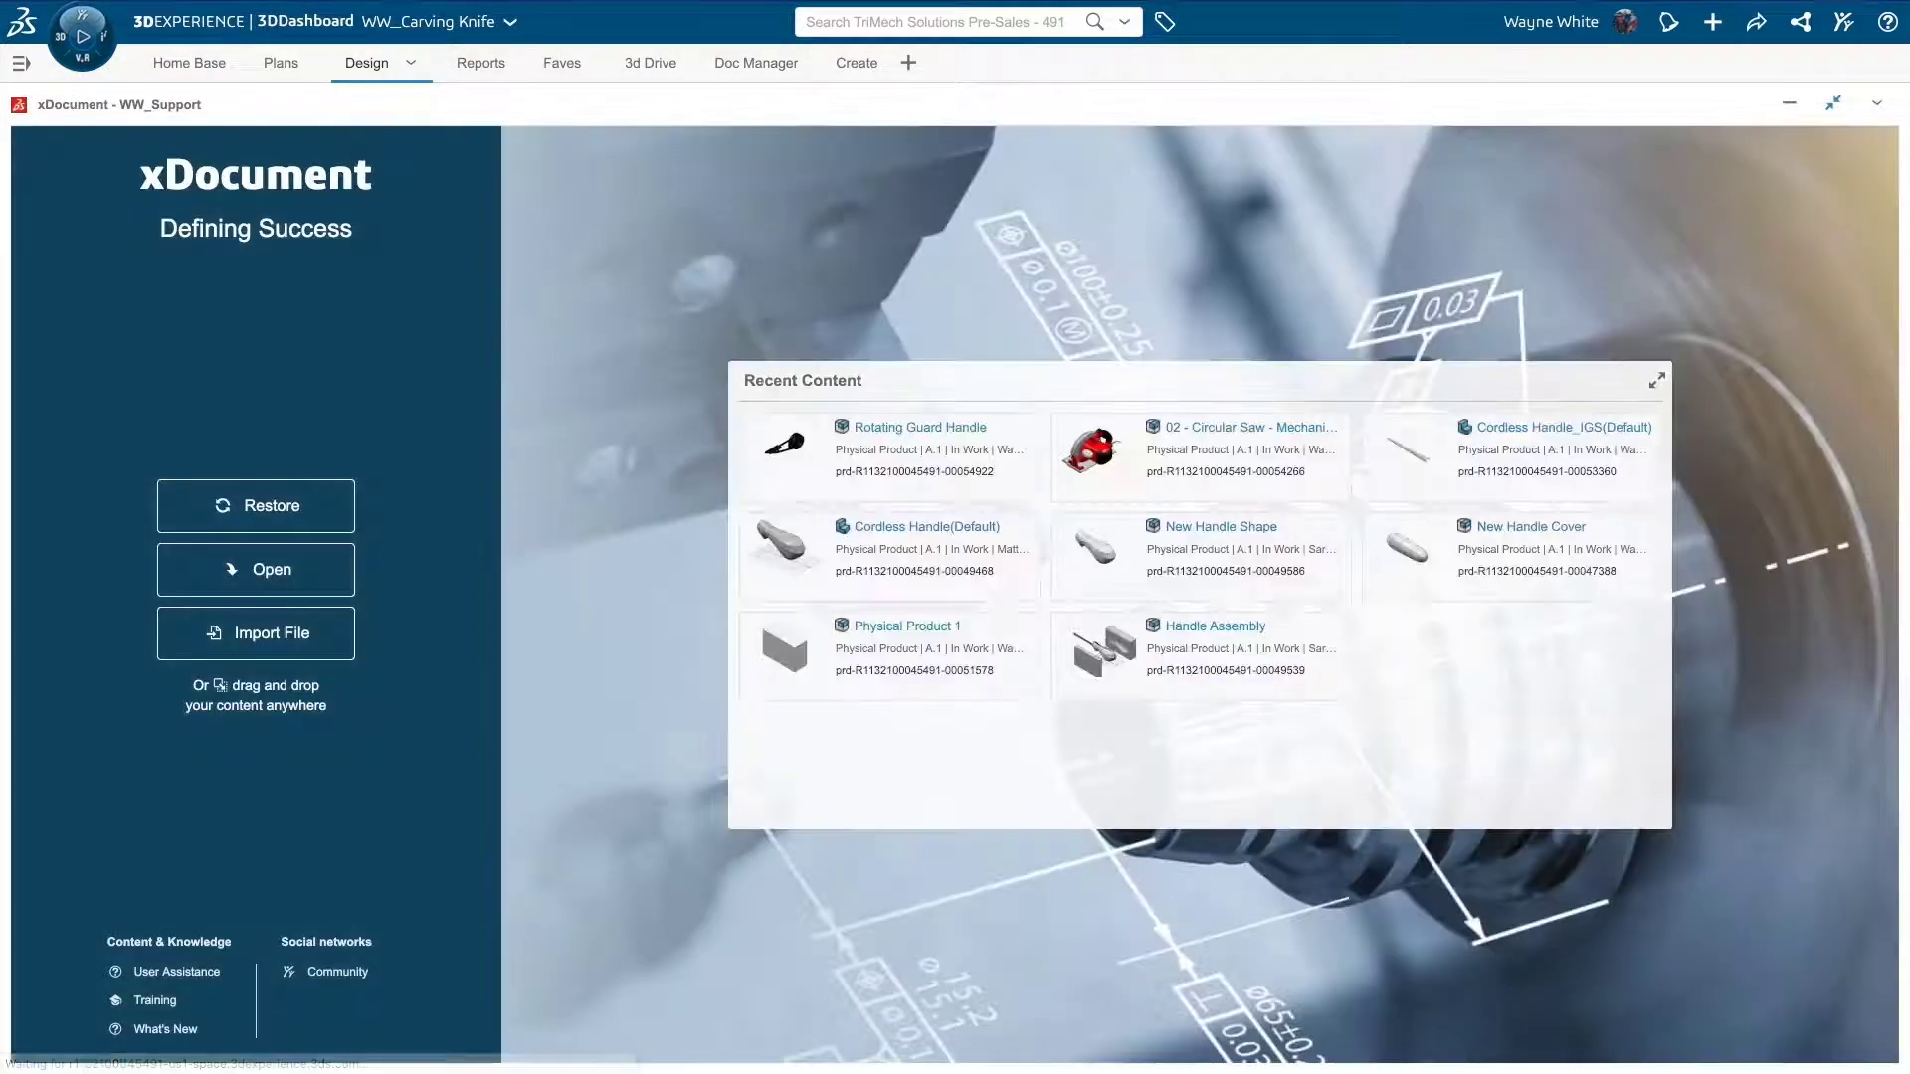
left_click(1183, 470)
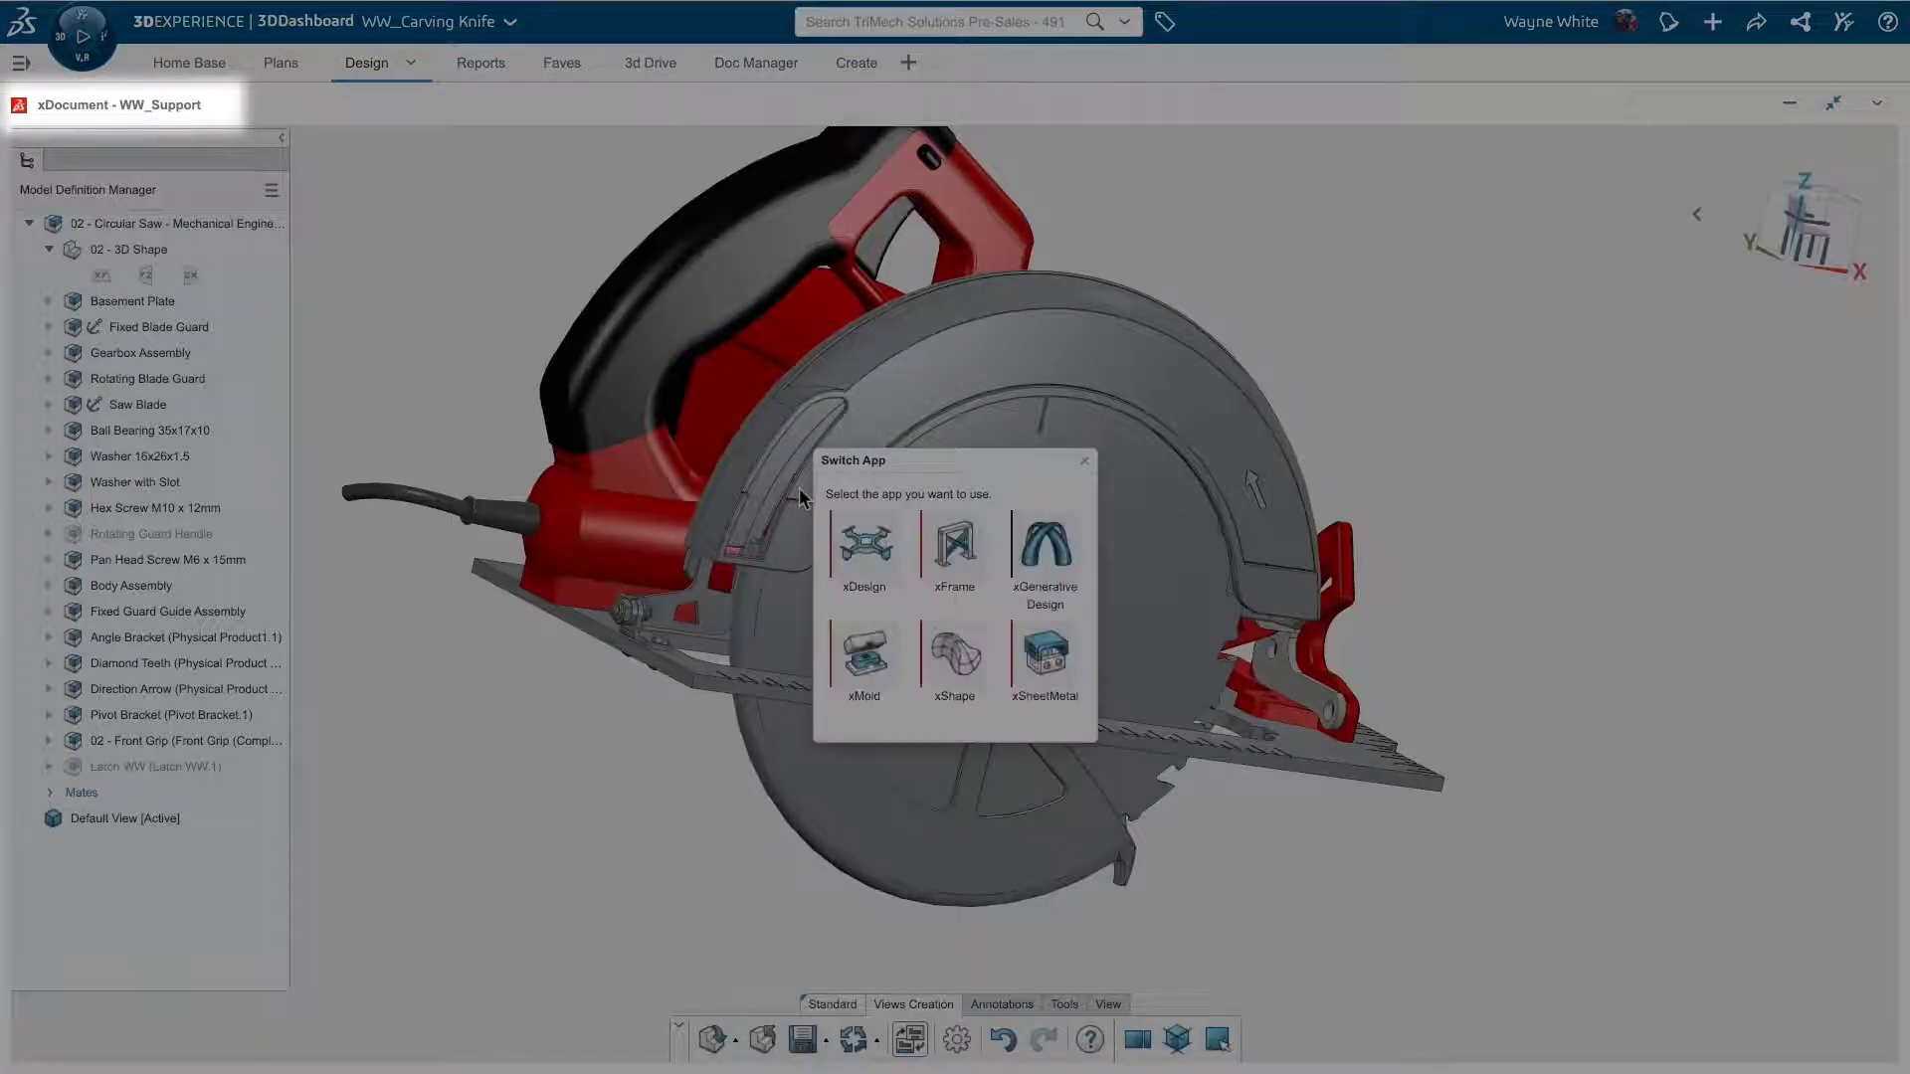
left_click(861, 537)
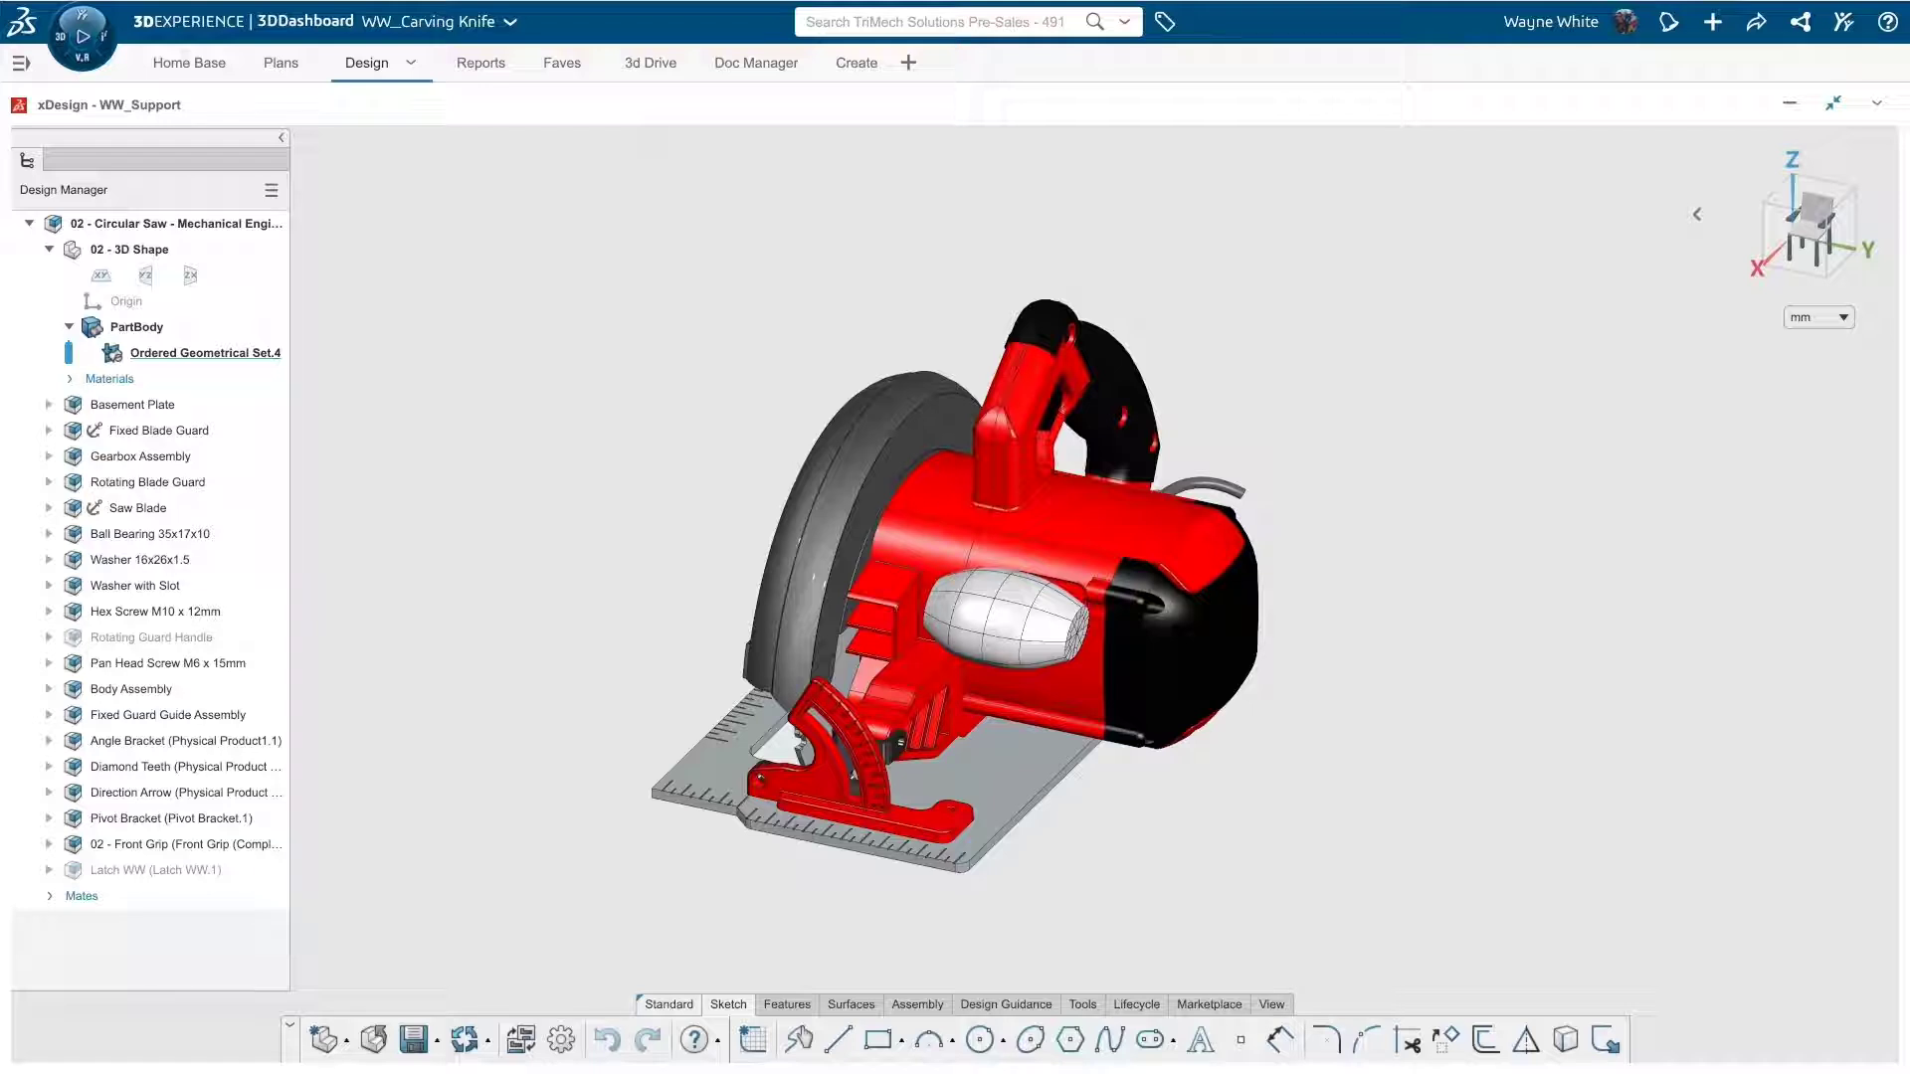
Step: Insert a new component named Guard Handle into the saw assembly, placed at the origin and opened for editing
middle_click_drag(979, 606, 1363, 668)
middle_click_drag(751, 692, 1087, 447, "ctrl")
middle_click_drag(854, 558, 1029, 616)
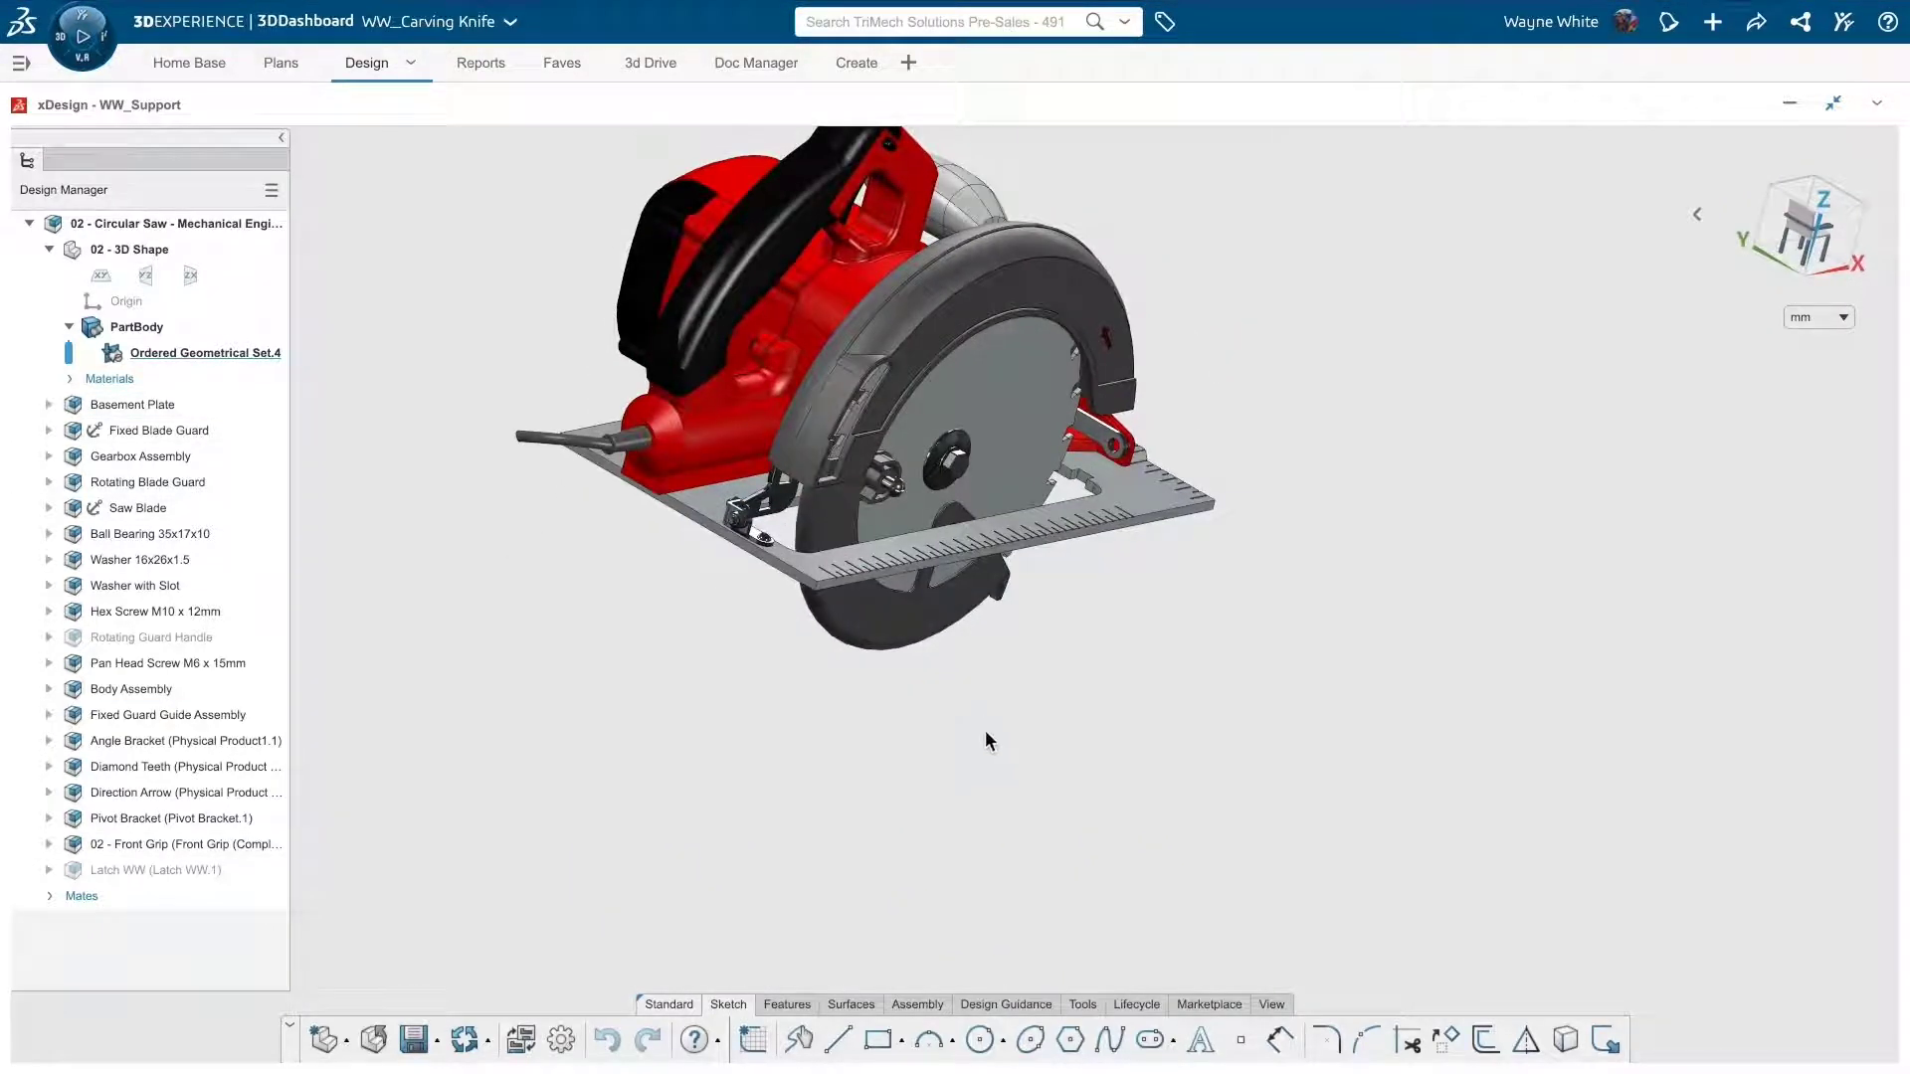
left_click(920, 1006)
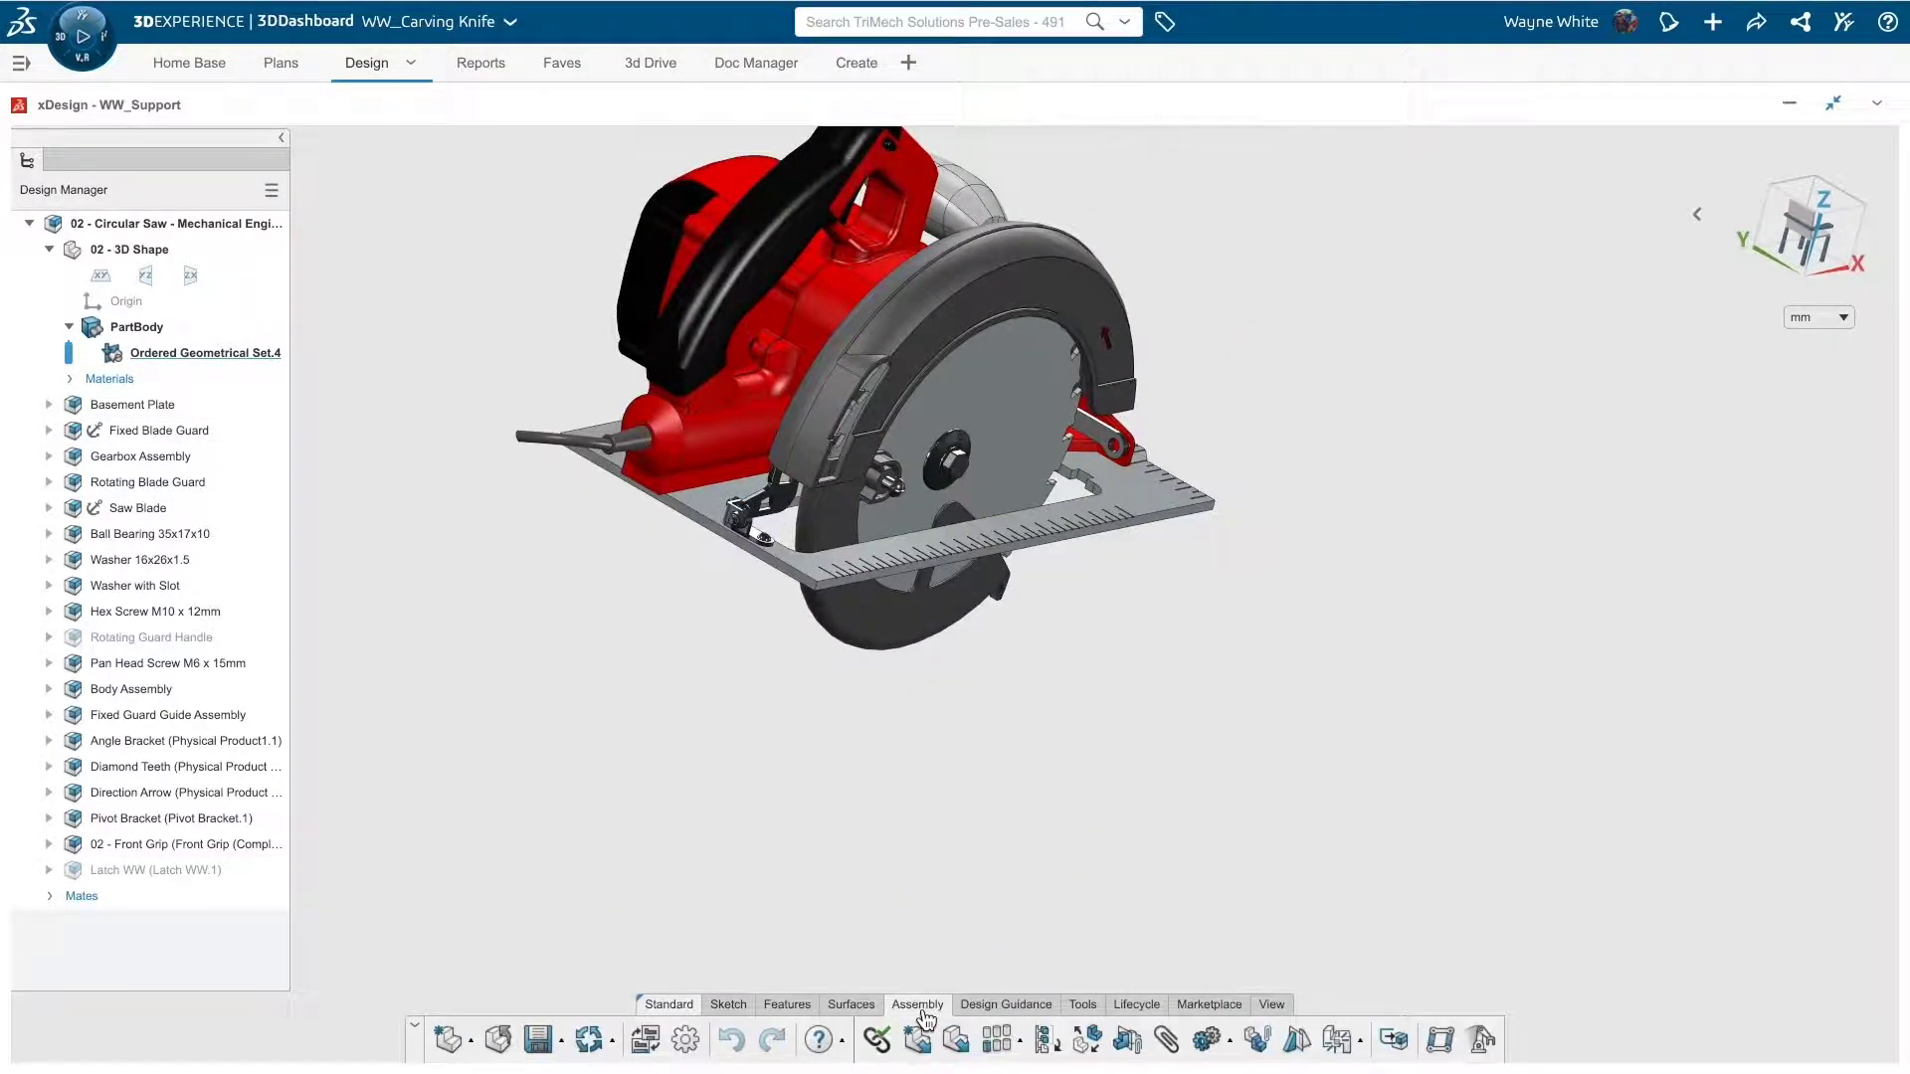
left_click(925, 1044)
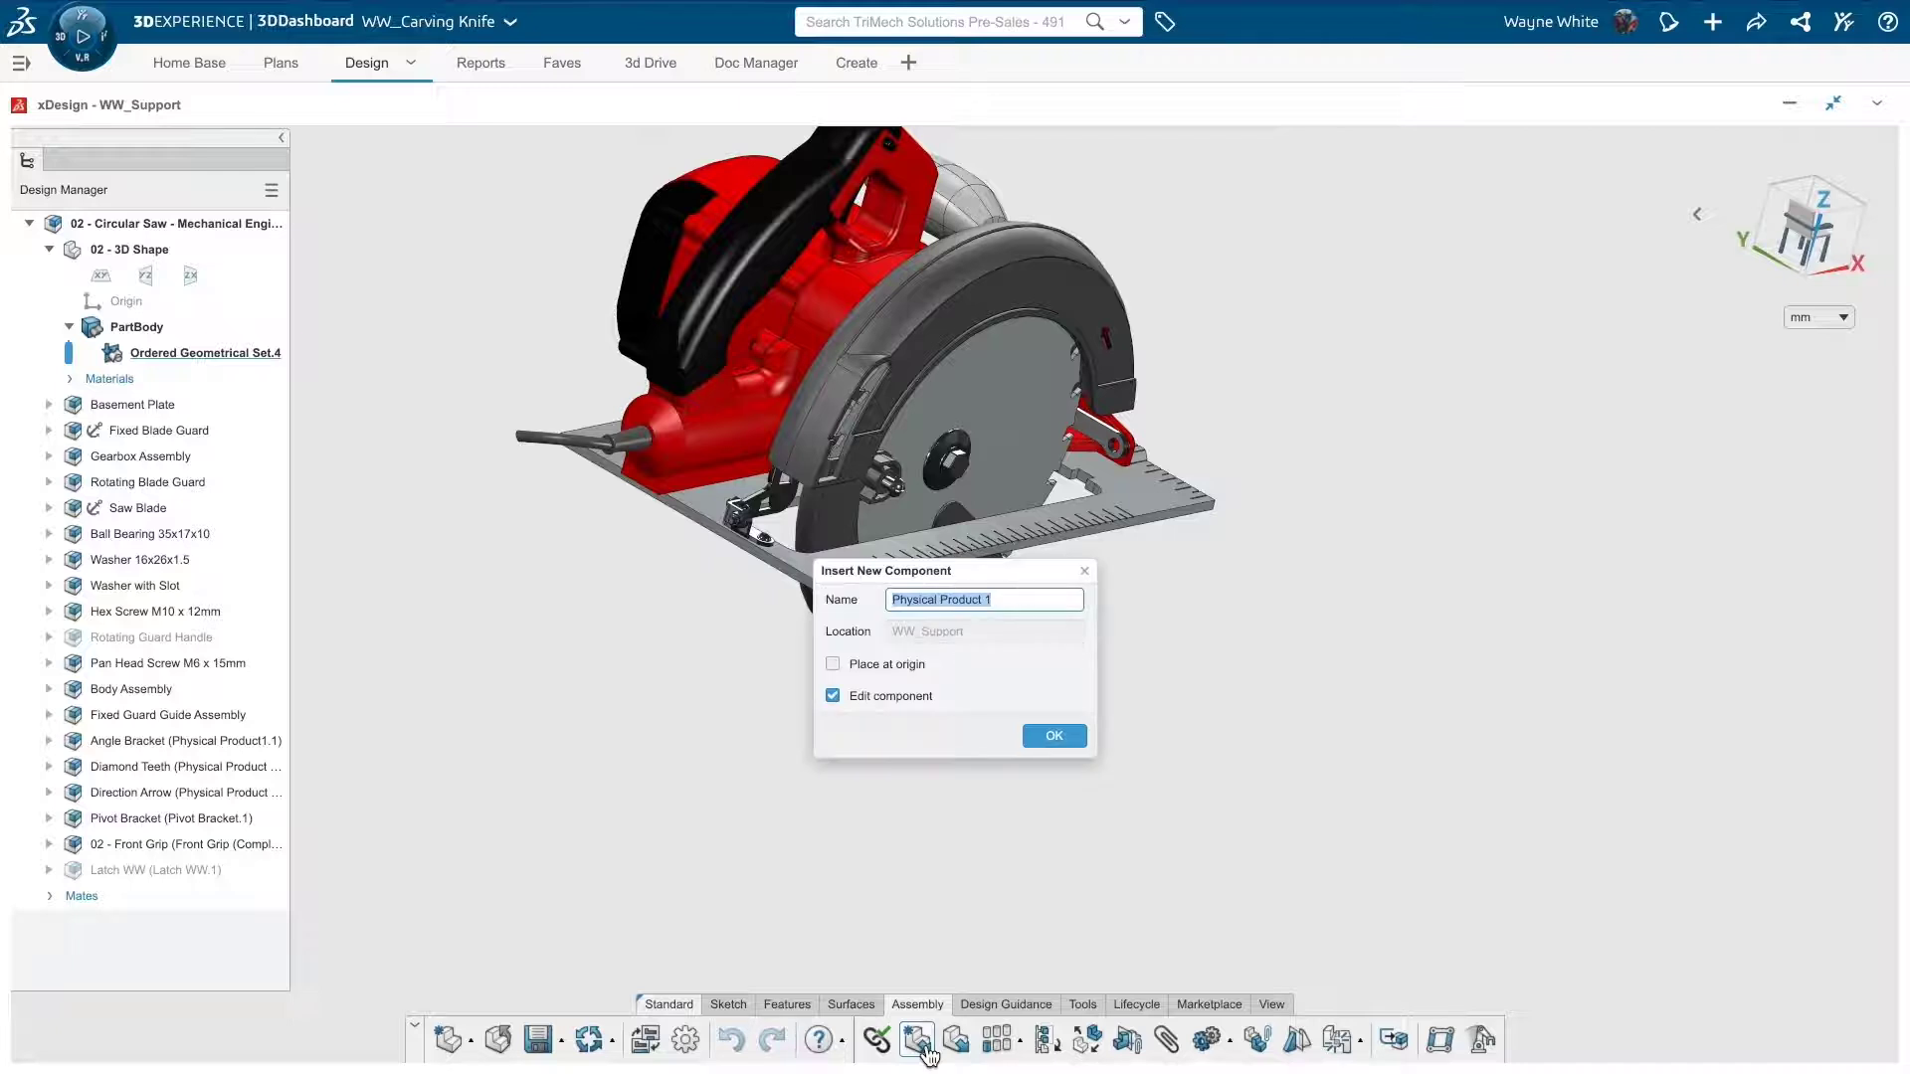
type("Guard Handle")
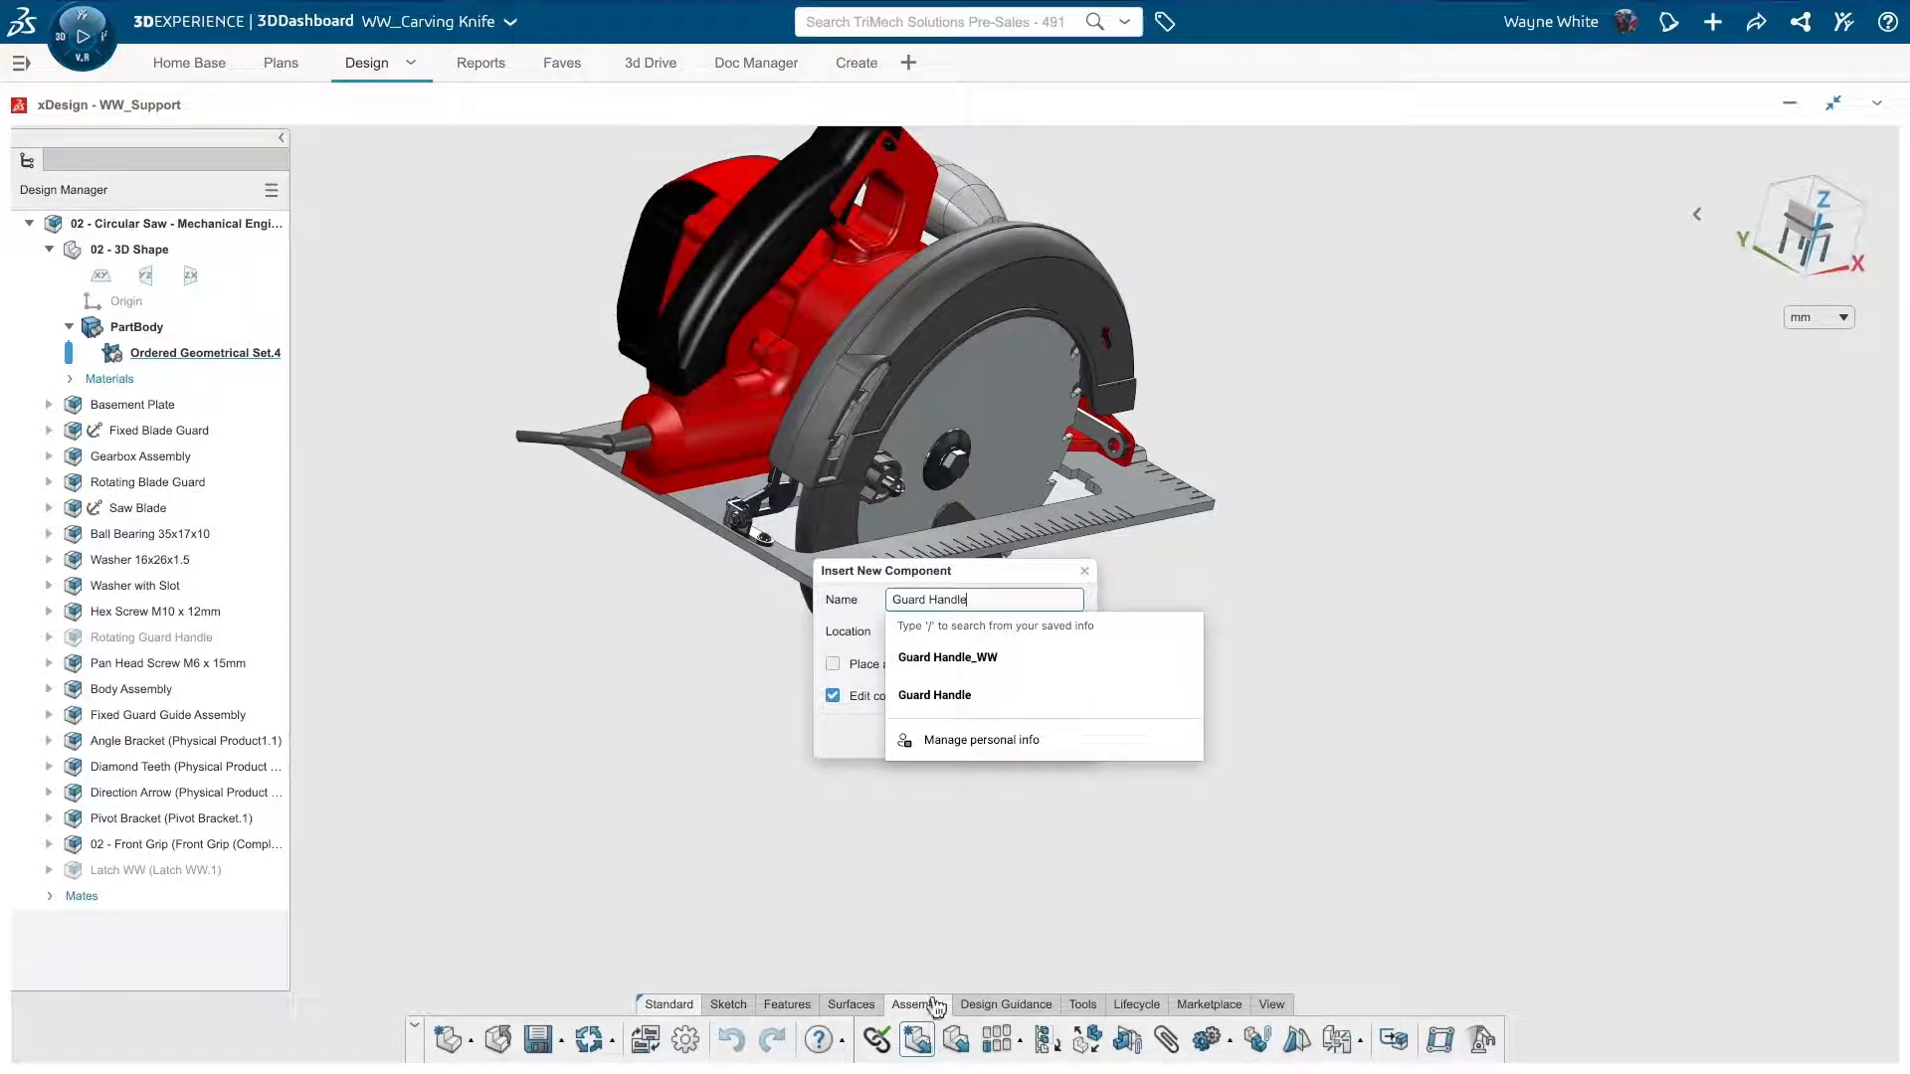
left_click(841, 664)
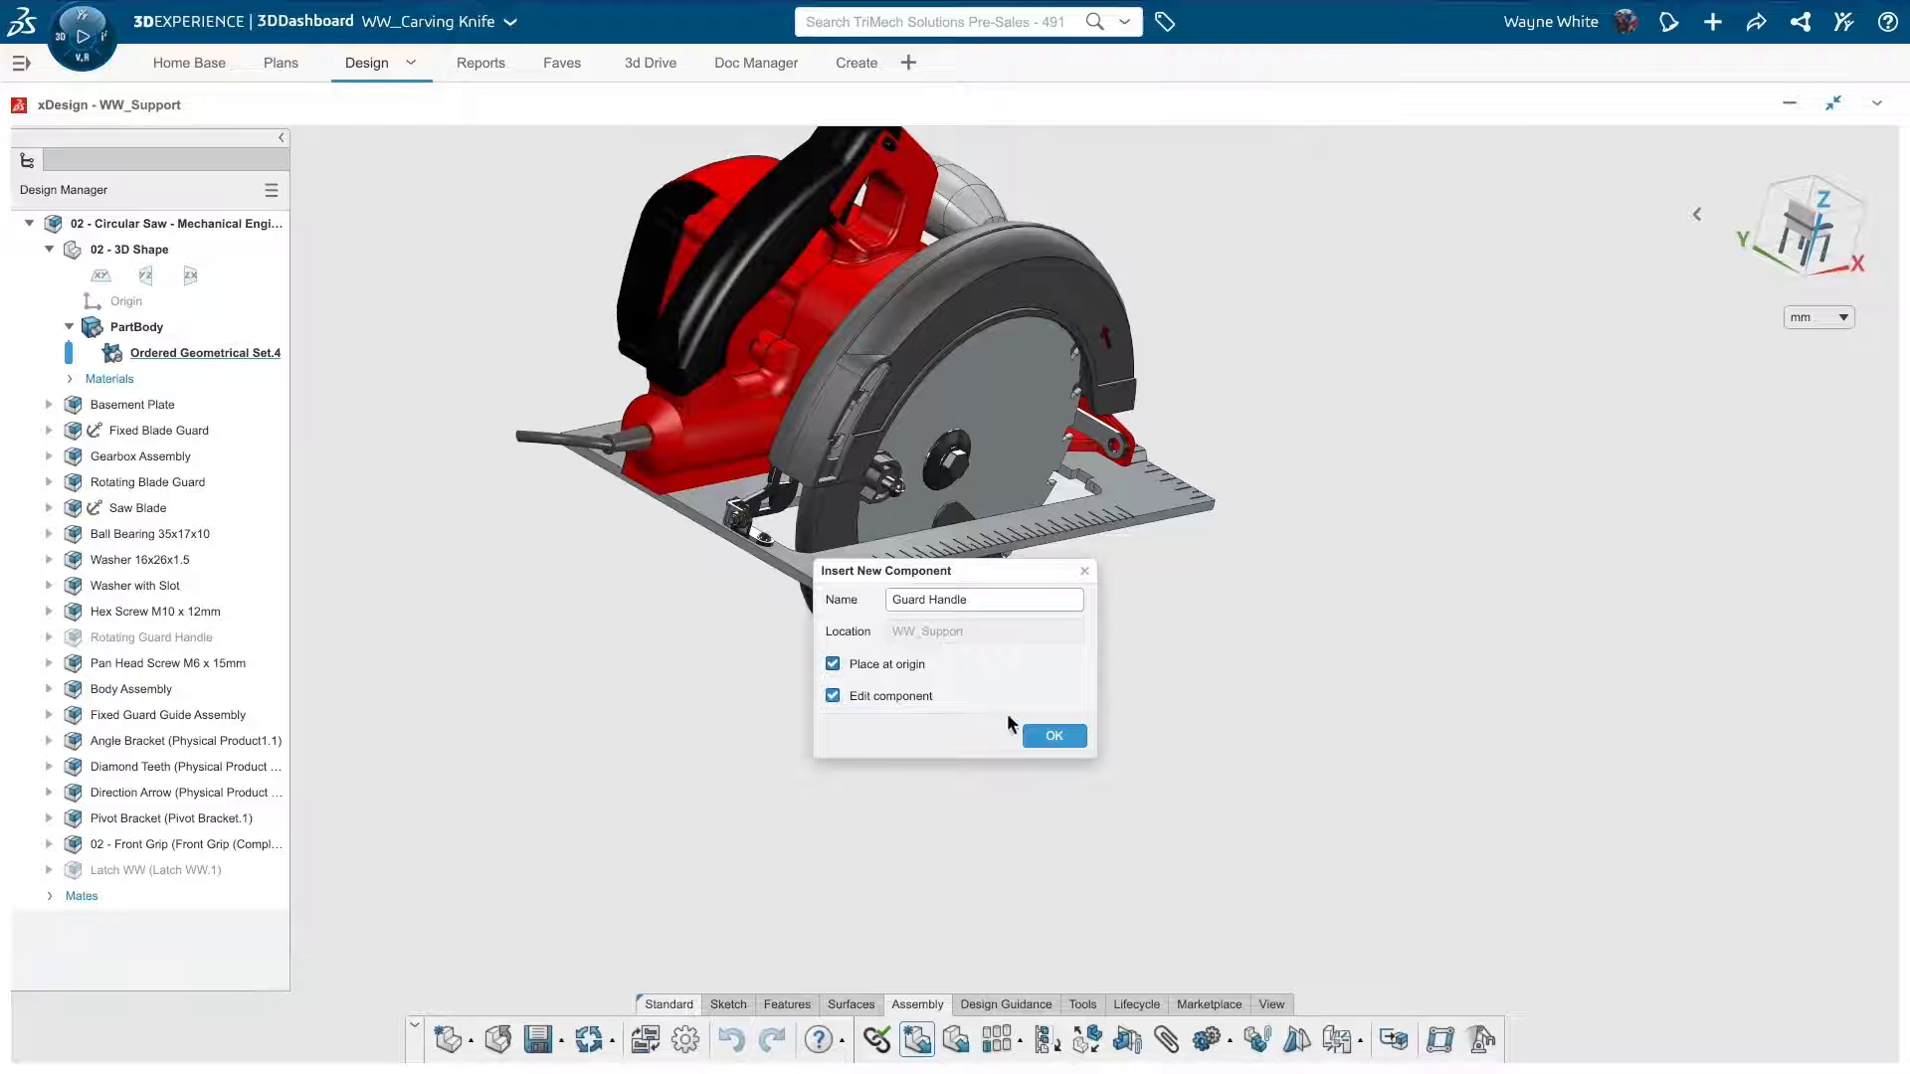
left_click(1052, 741)
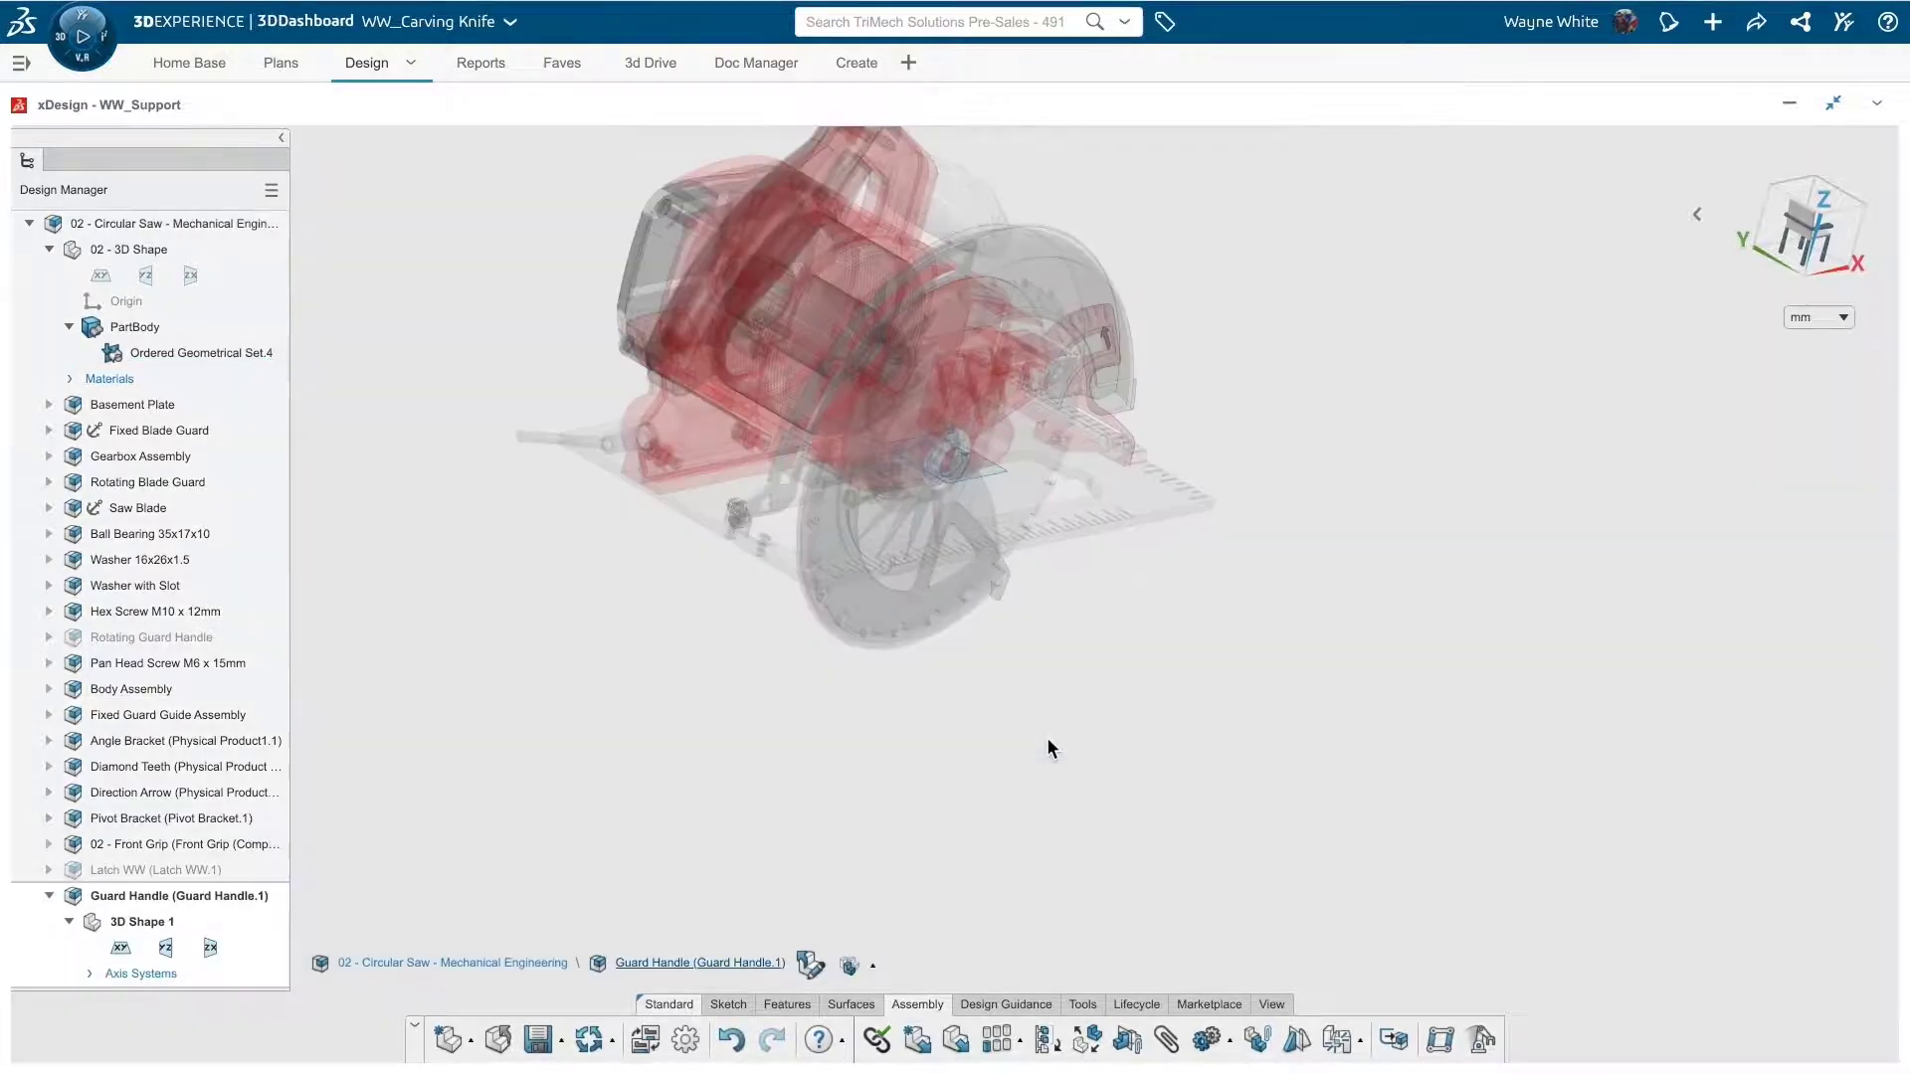
Step: Start a Guard Handle sketch on the Rotating Blade Guard's face around its small round boss
middle_click_drag(1028, 666, 915, 569)
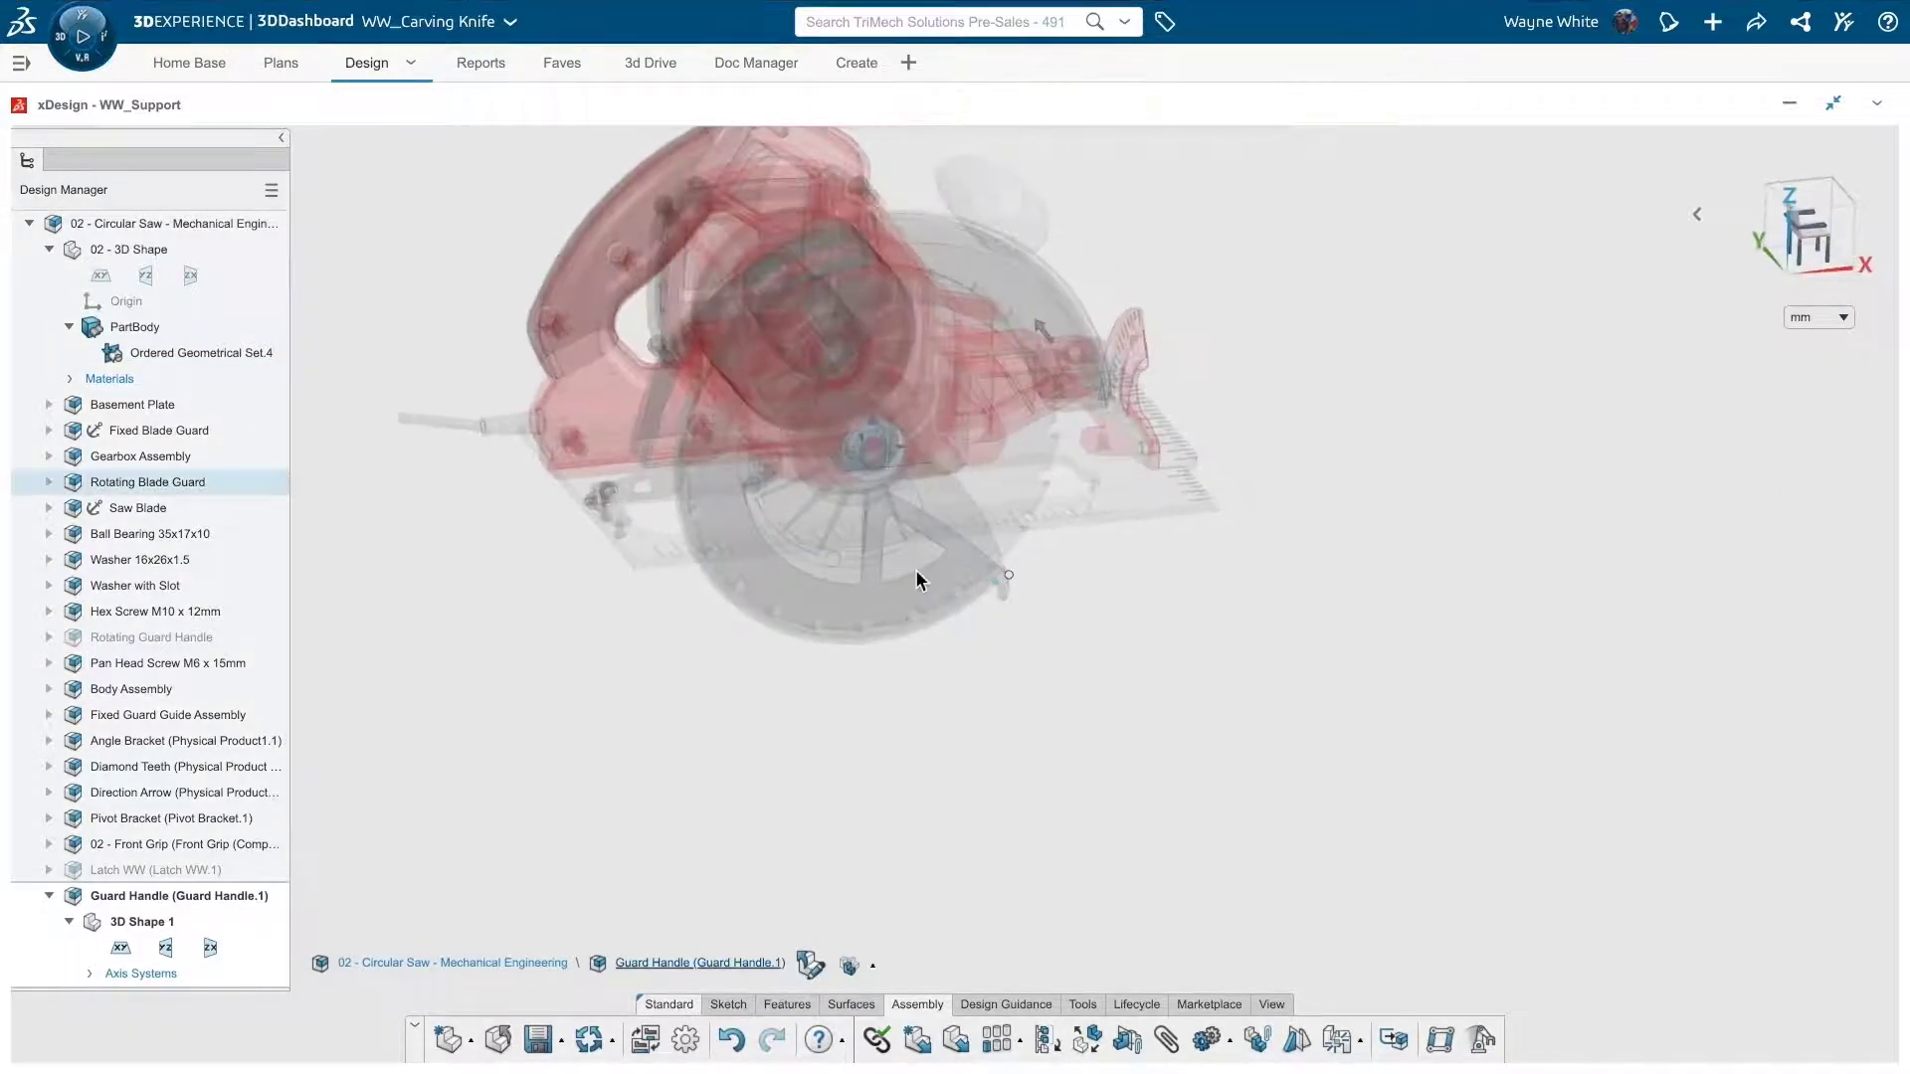
scroll(712, 443, "up", 3)
scroll(726, 533, "up", 4)
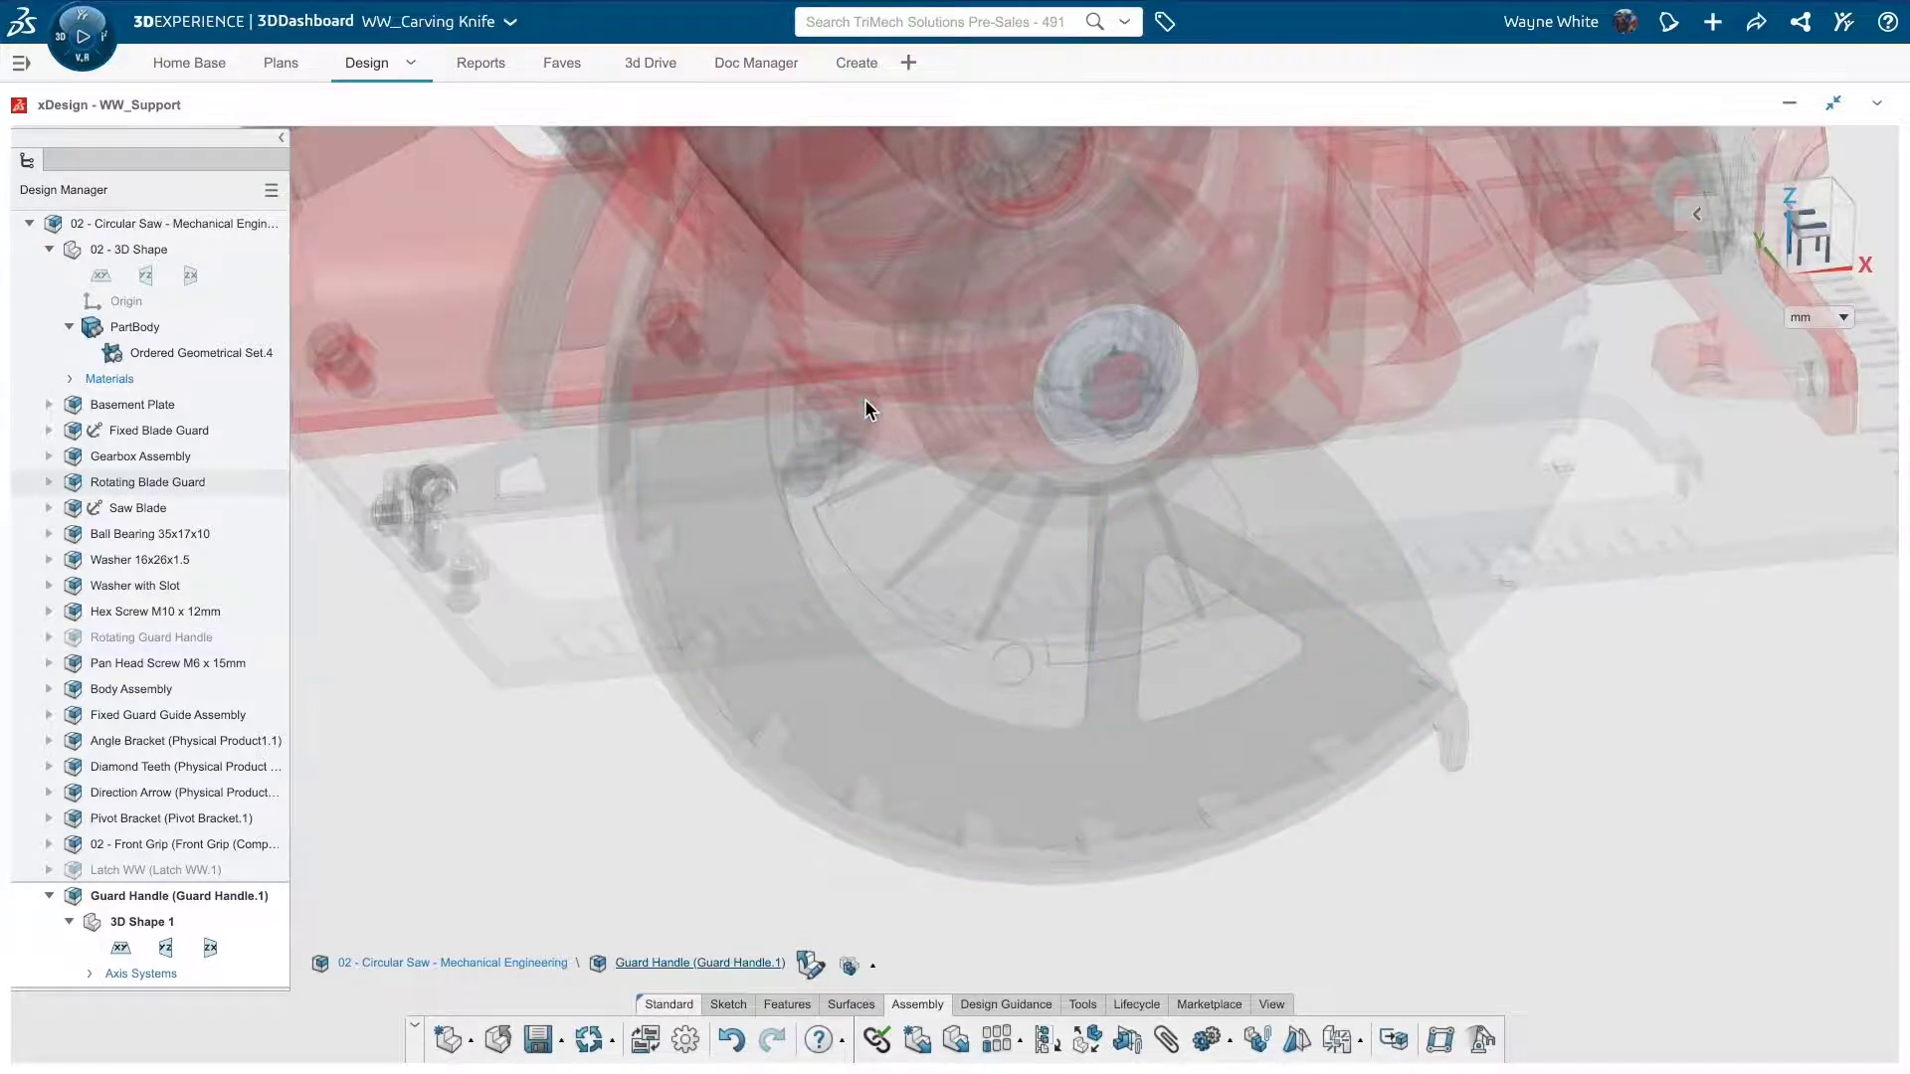
scroll(863, 398, "up", 2)
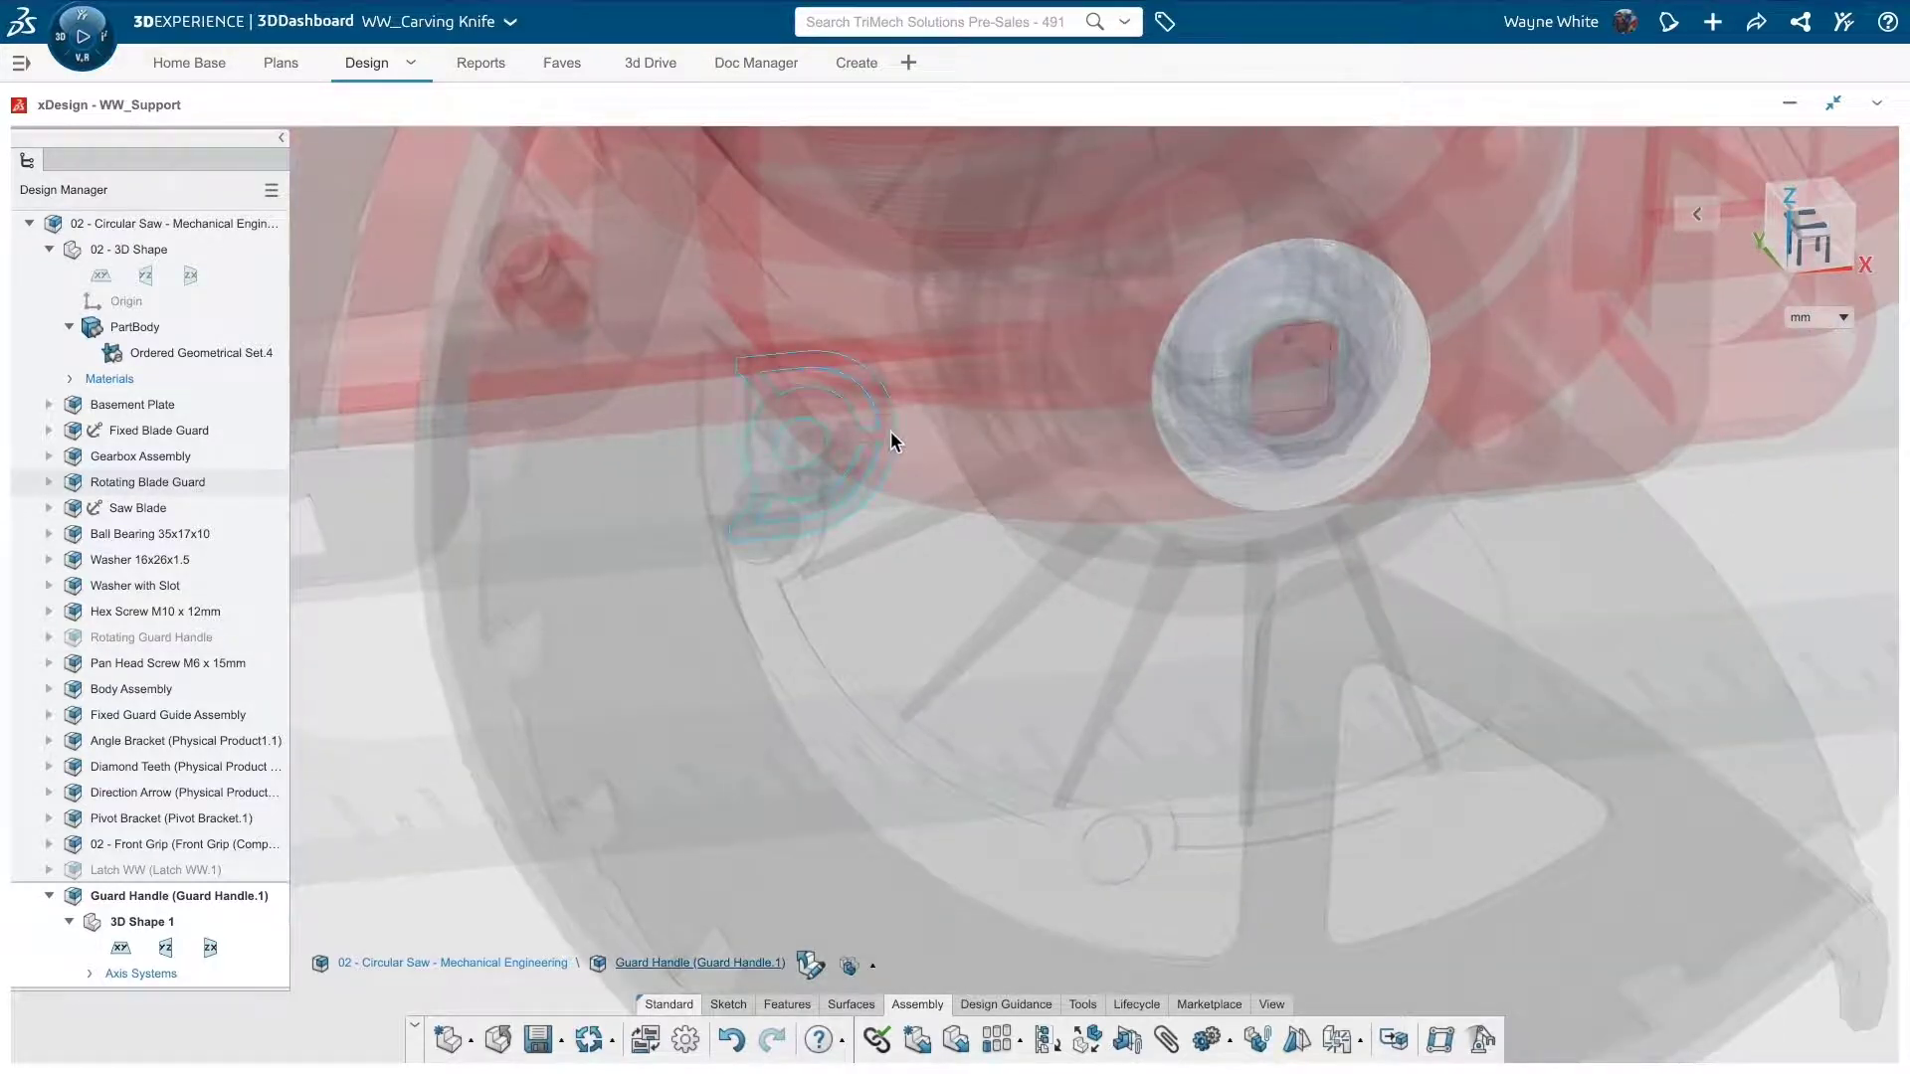
left_click(891, 432)
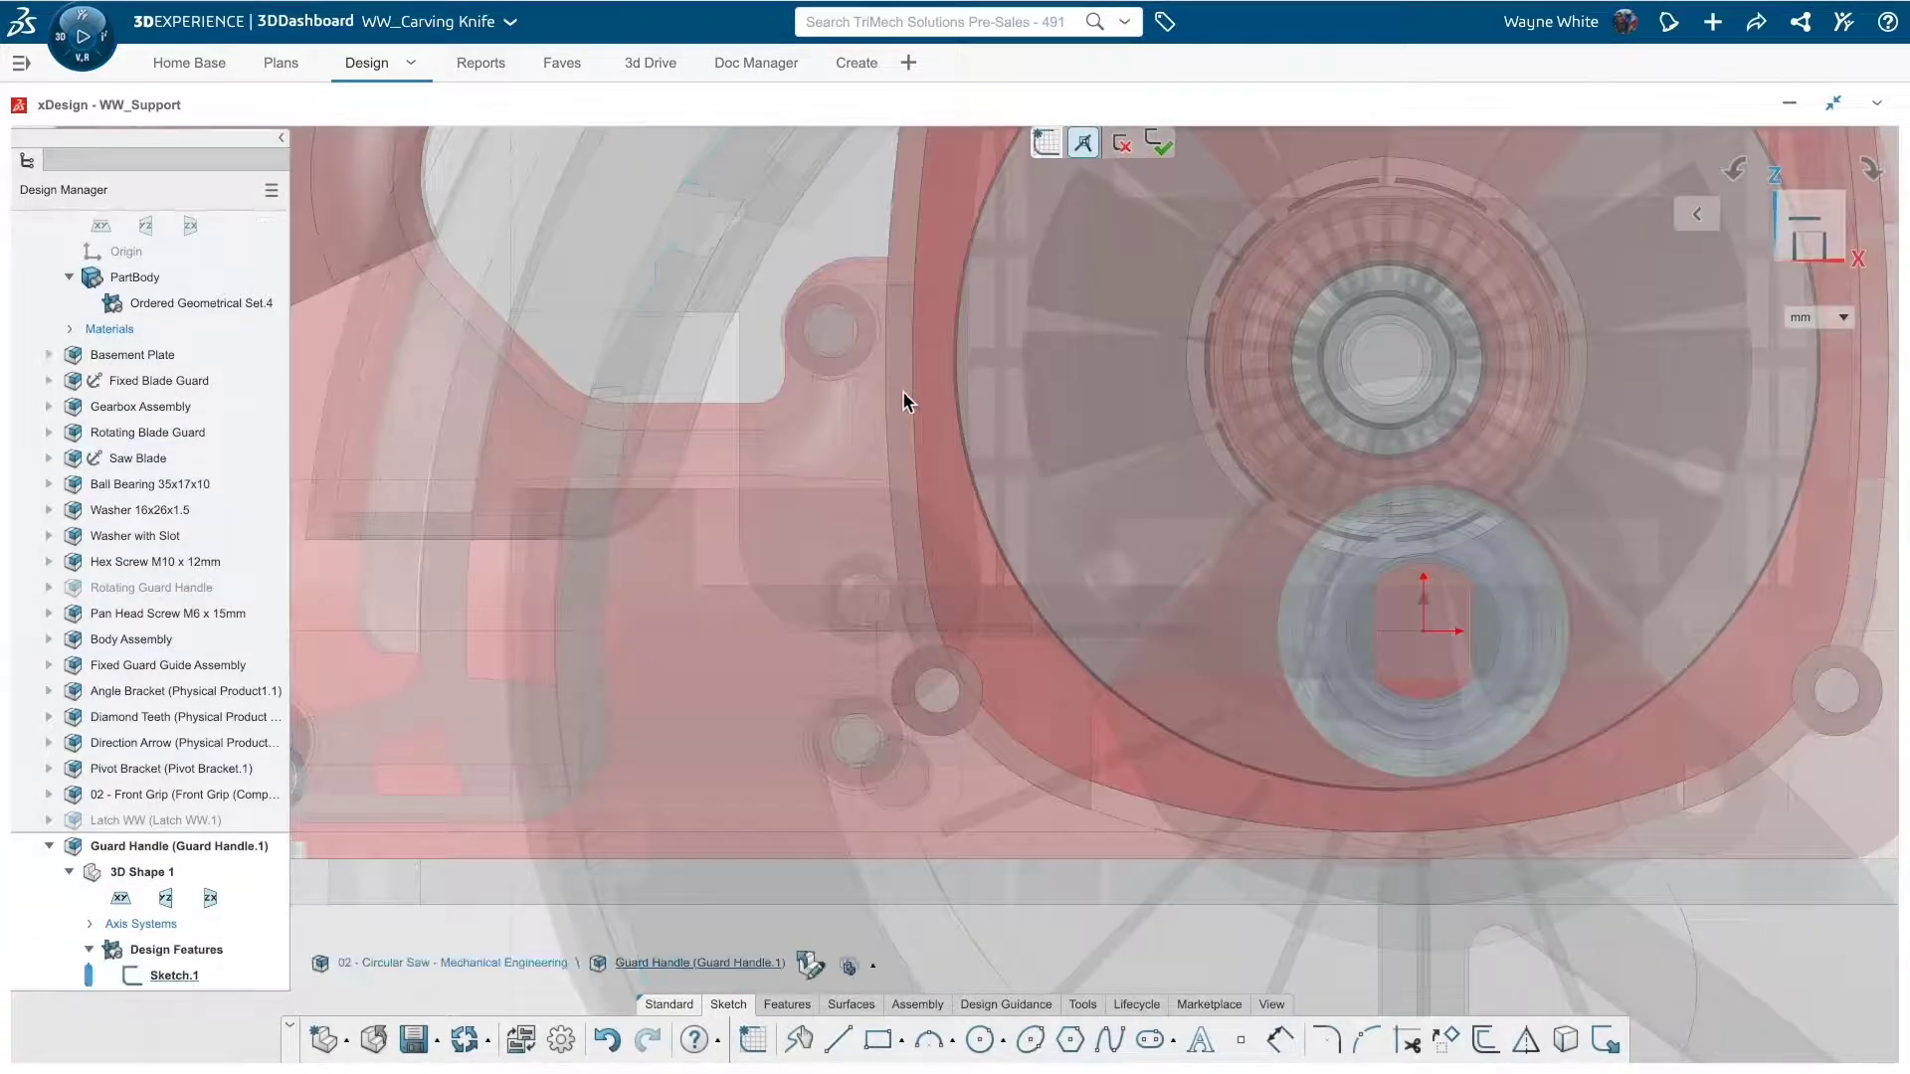
Step: Sketch a circle centred on the blade guard's small boss and set its diameter to 7 mm
left_click(981, 1041)
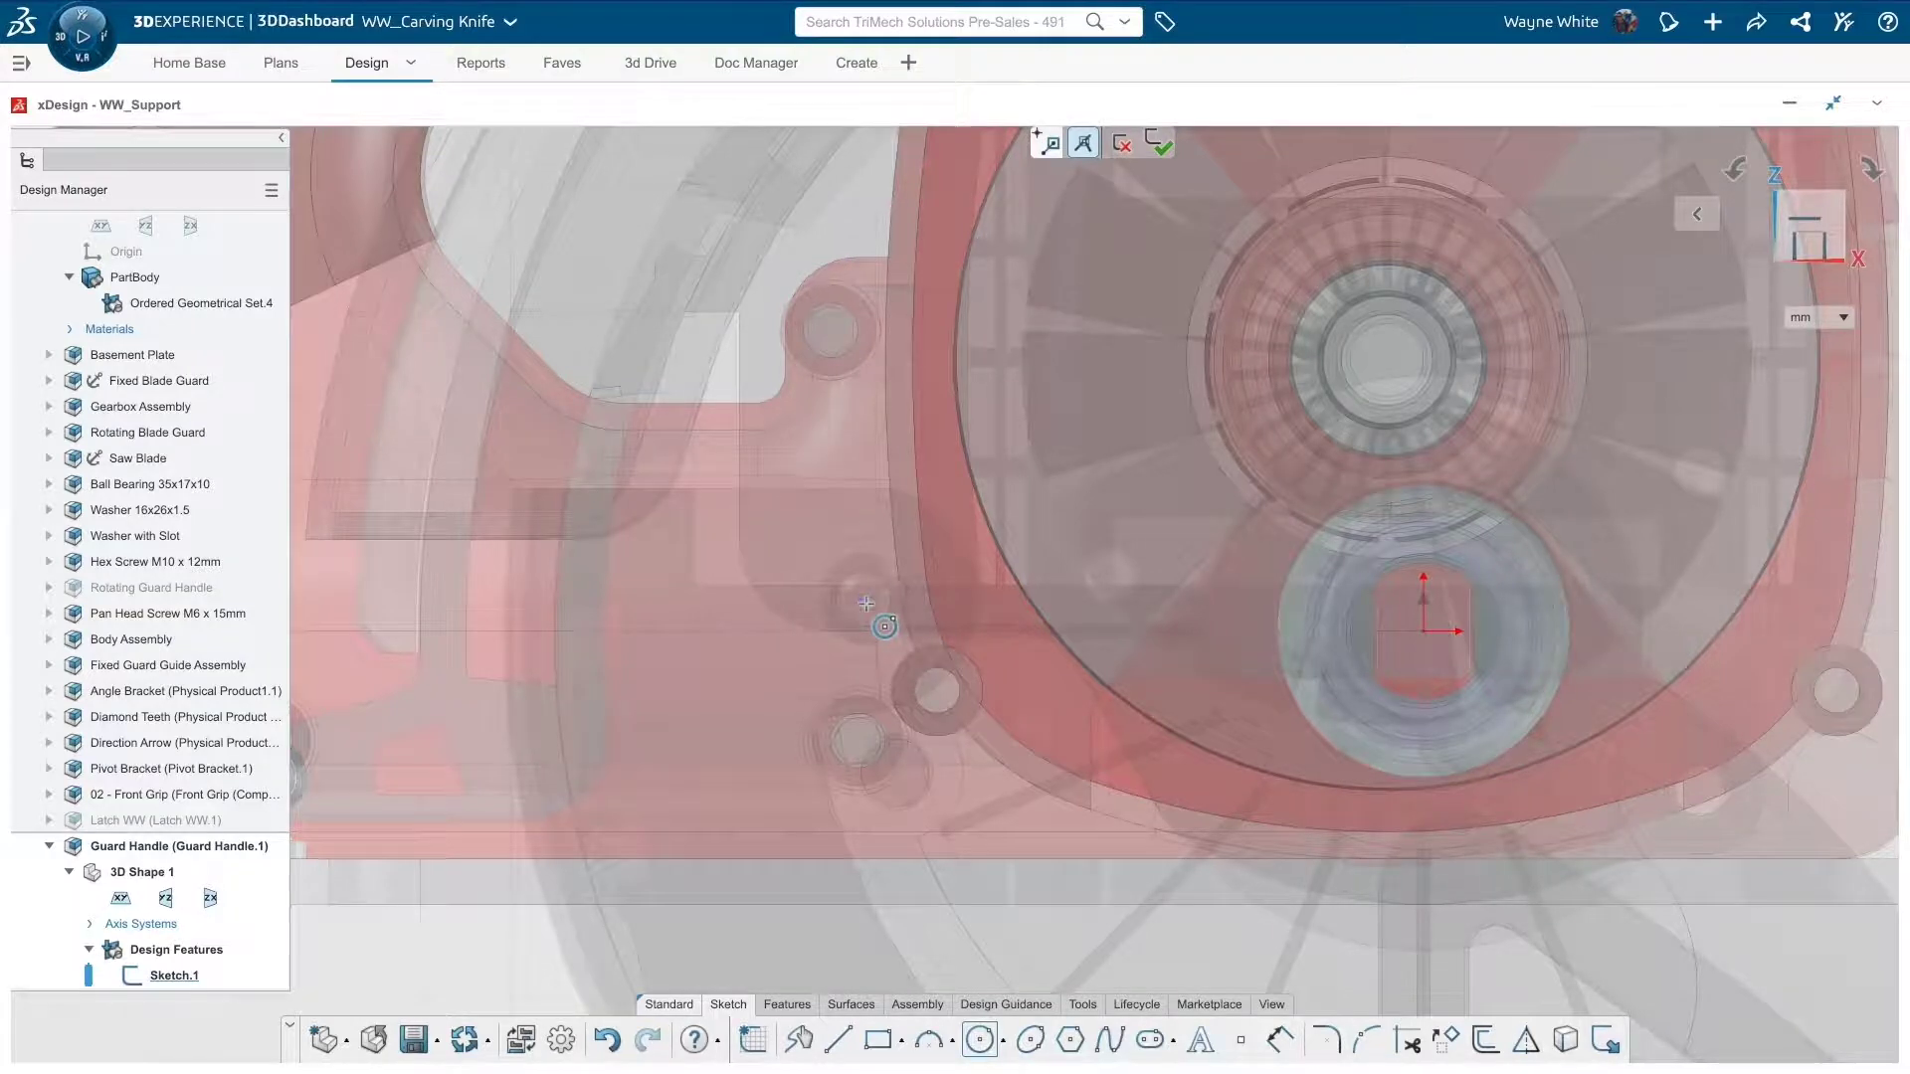
scroll(866, 603, "up", 6)
left_click(950, 595)
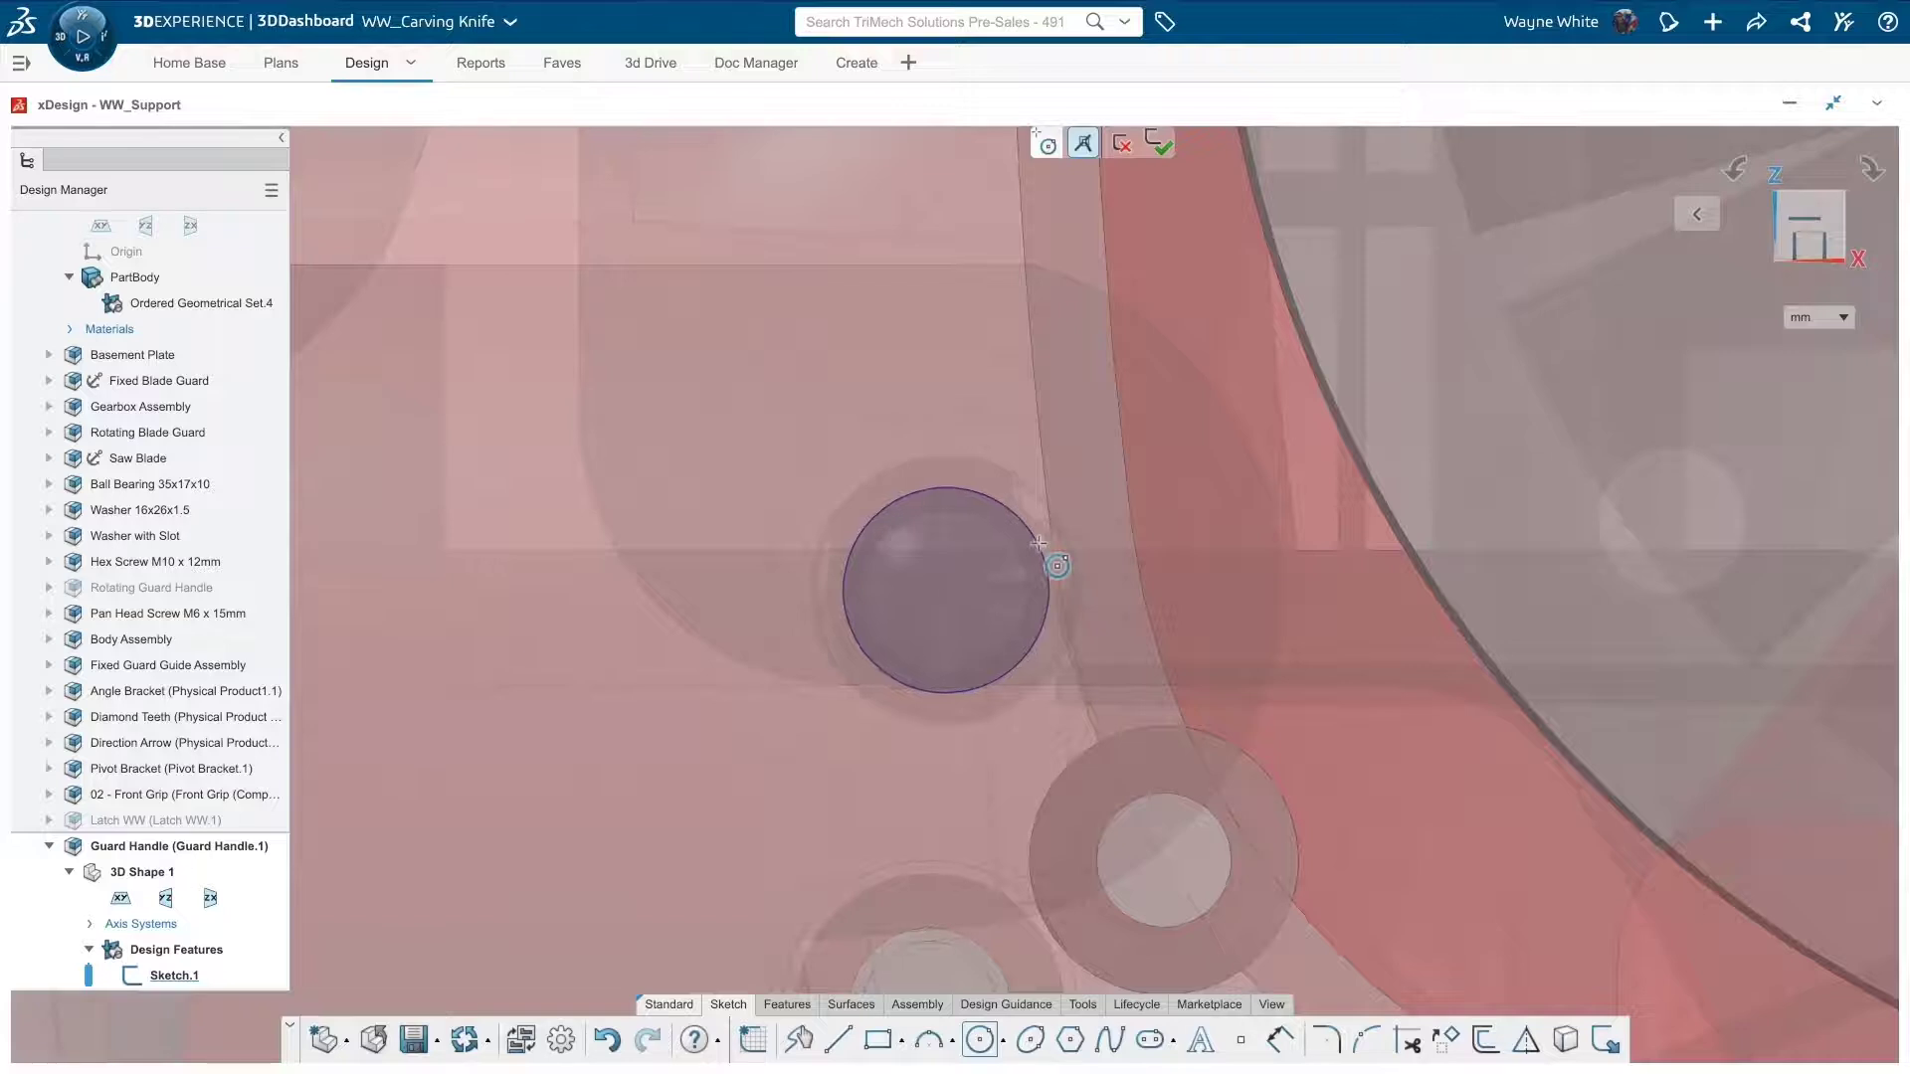
left_click(1038, 545)
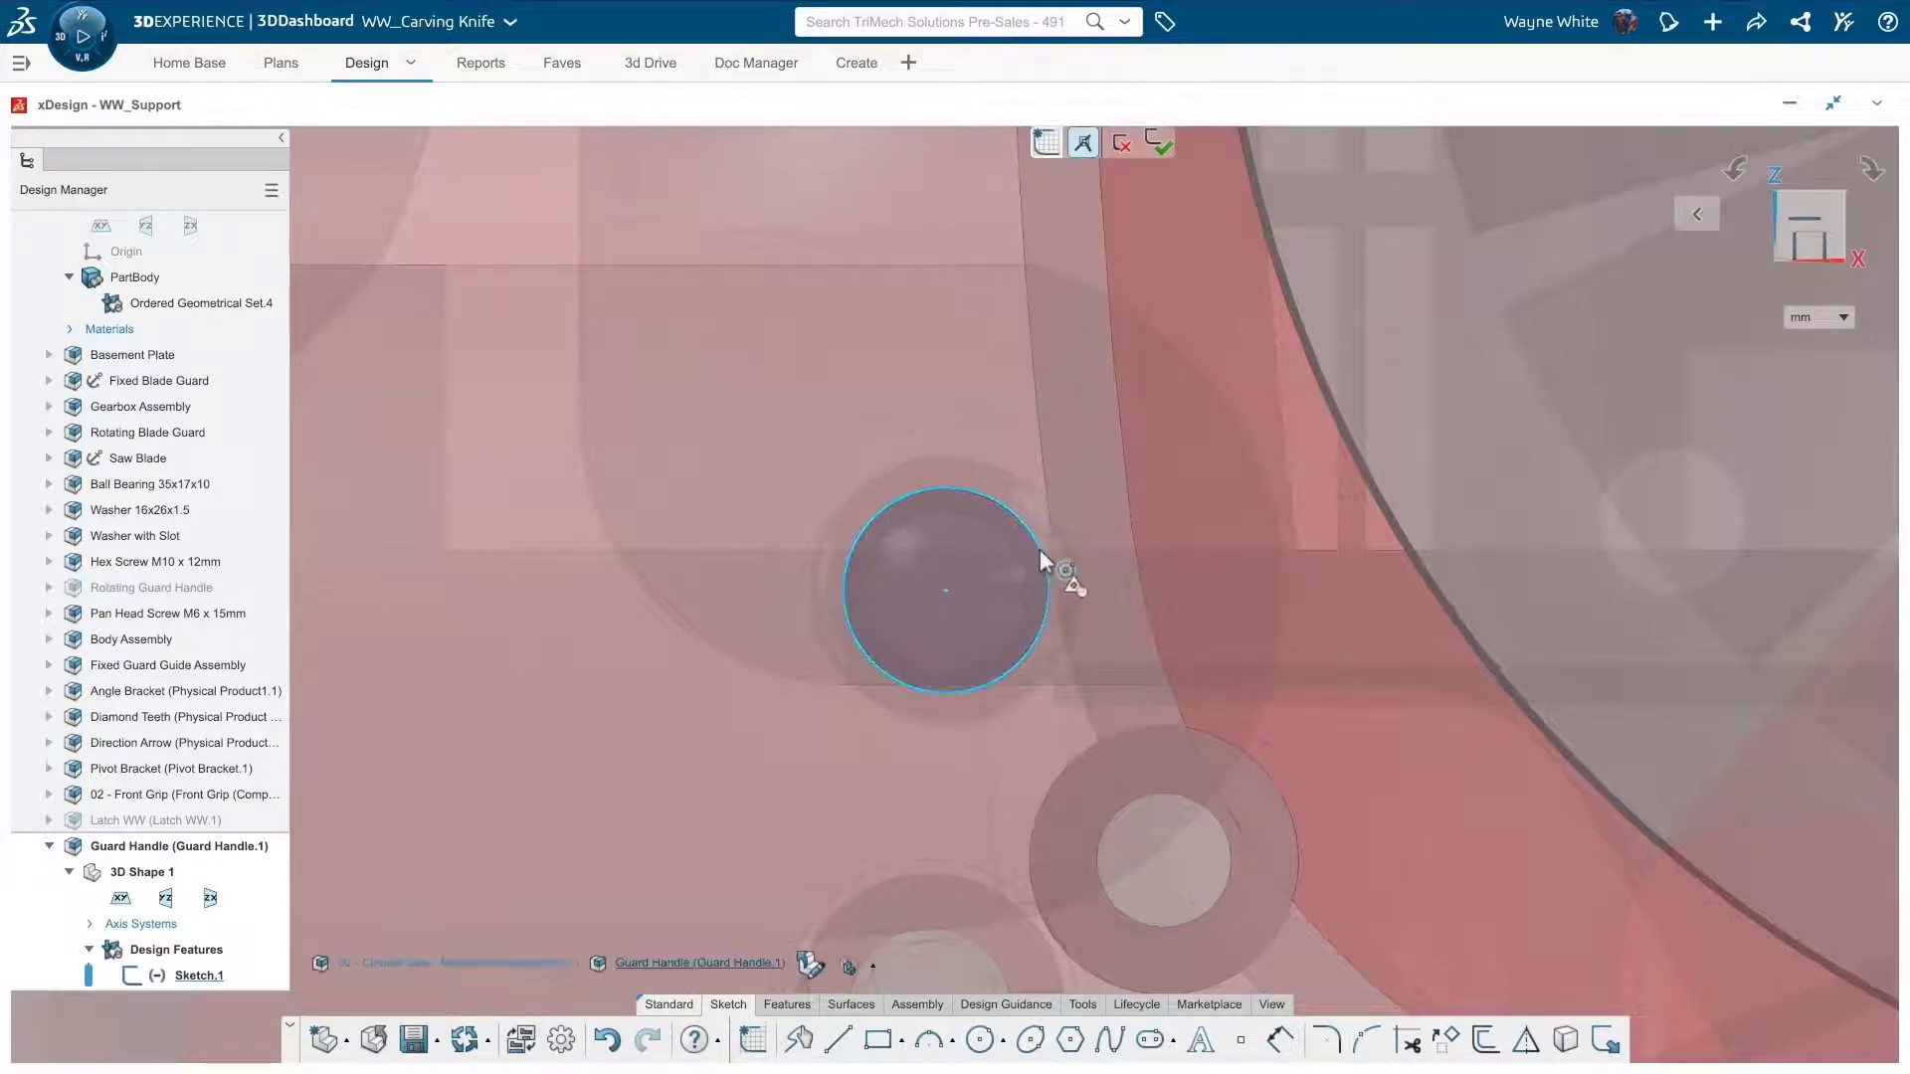
left_click(1042, 557)
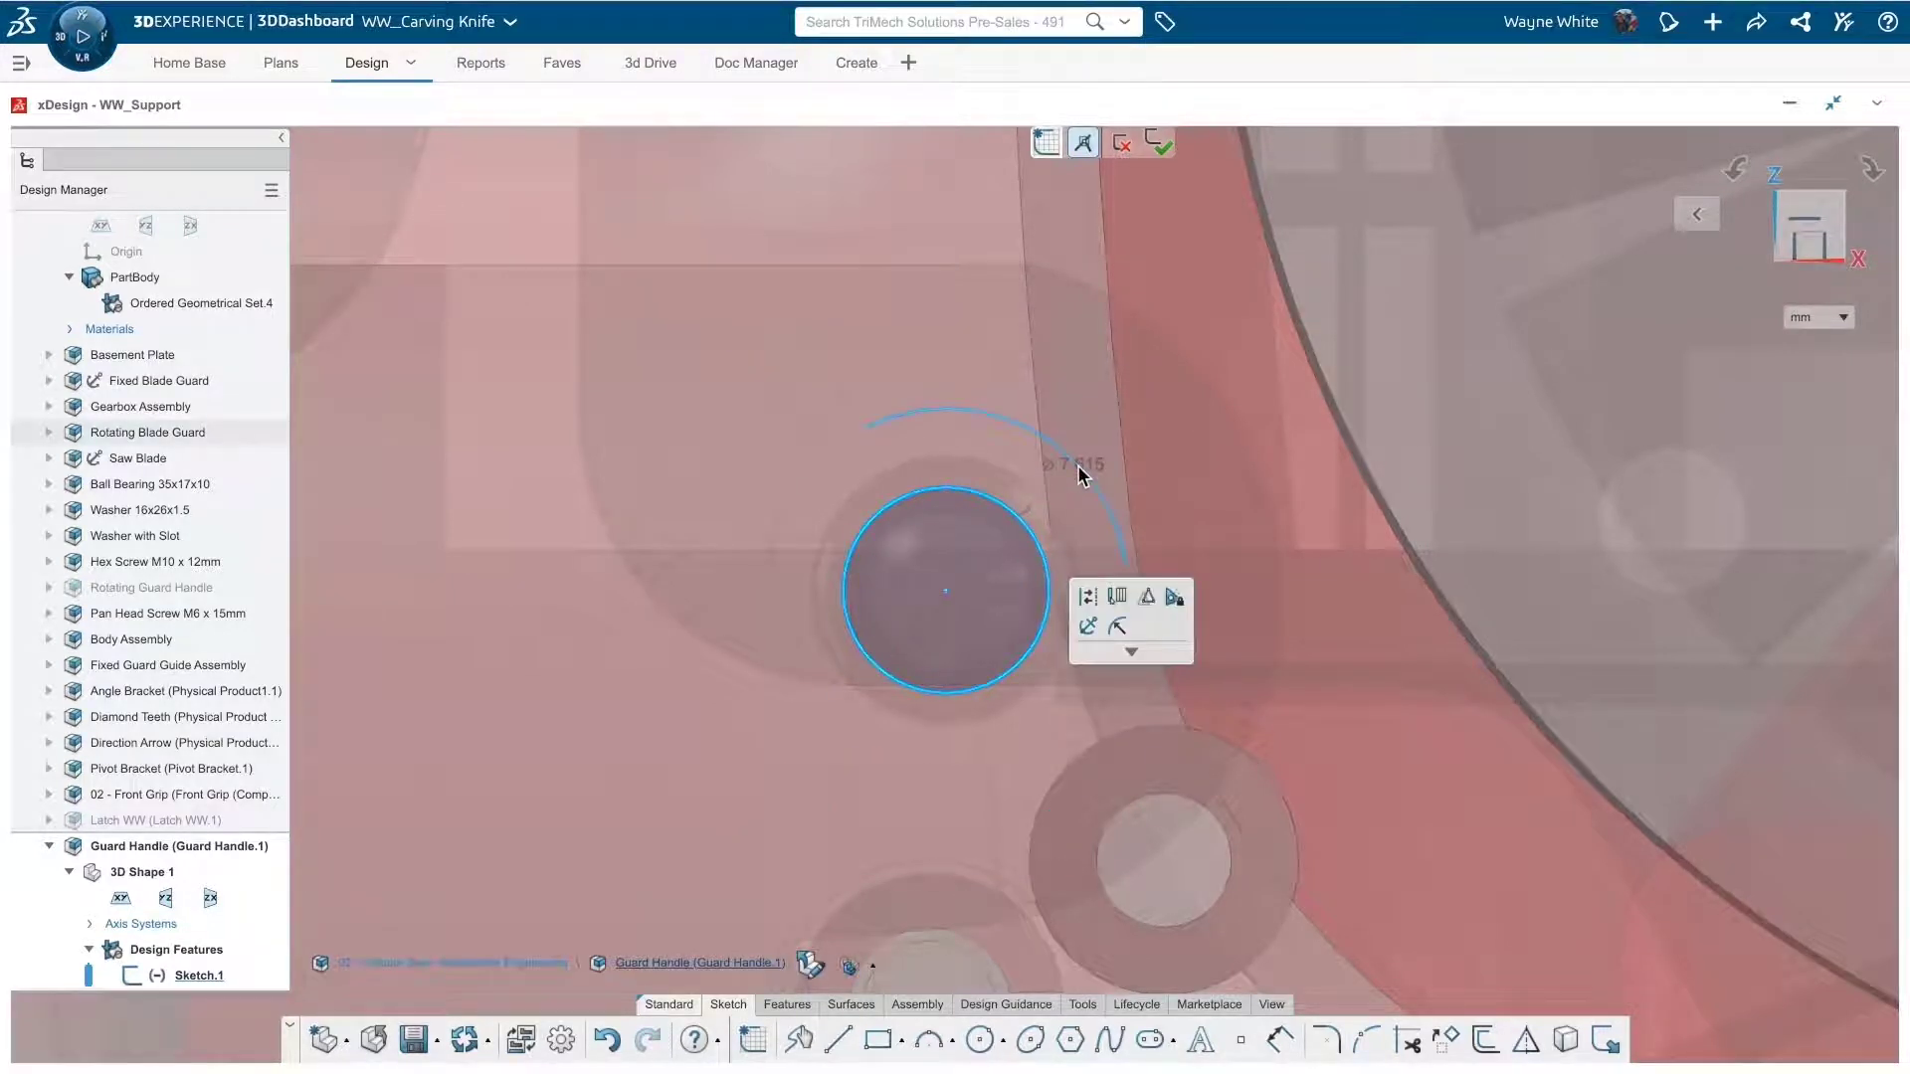
left_click(1024, 534)
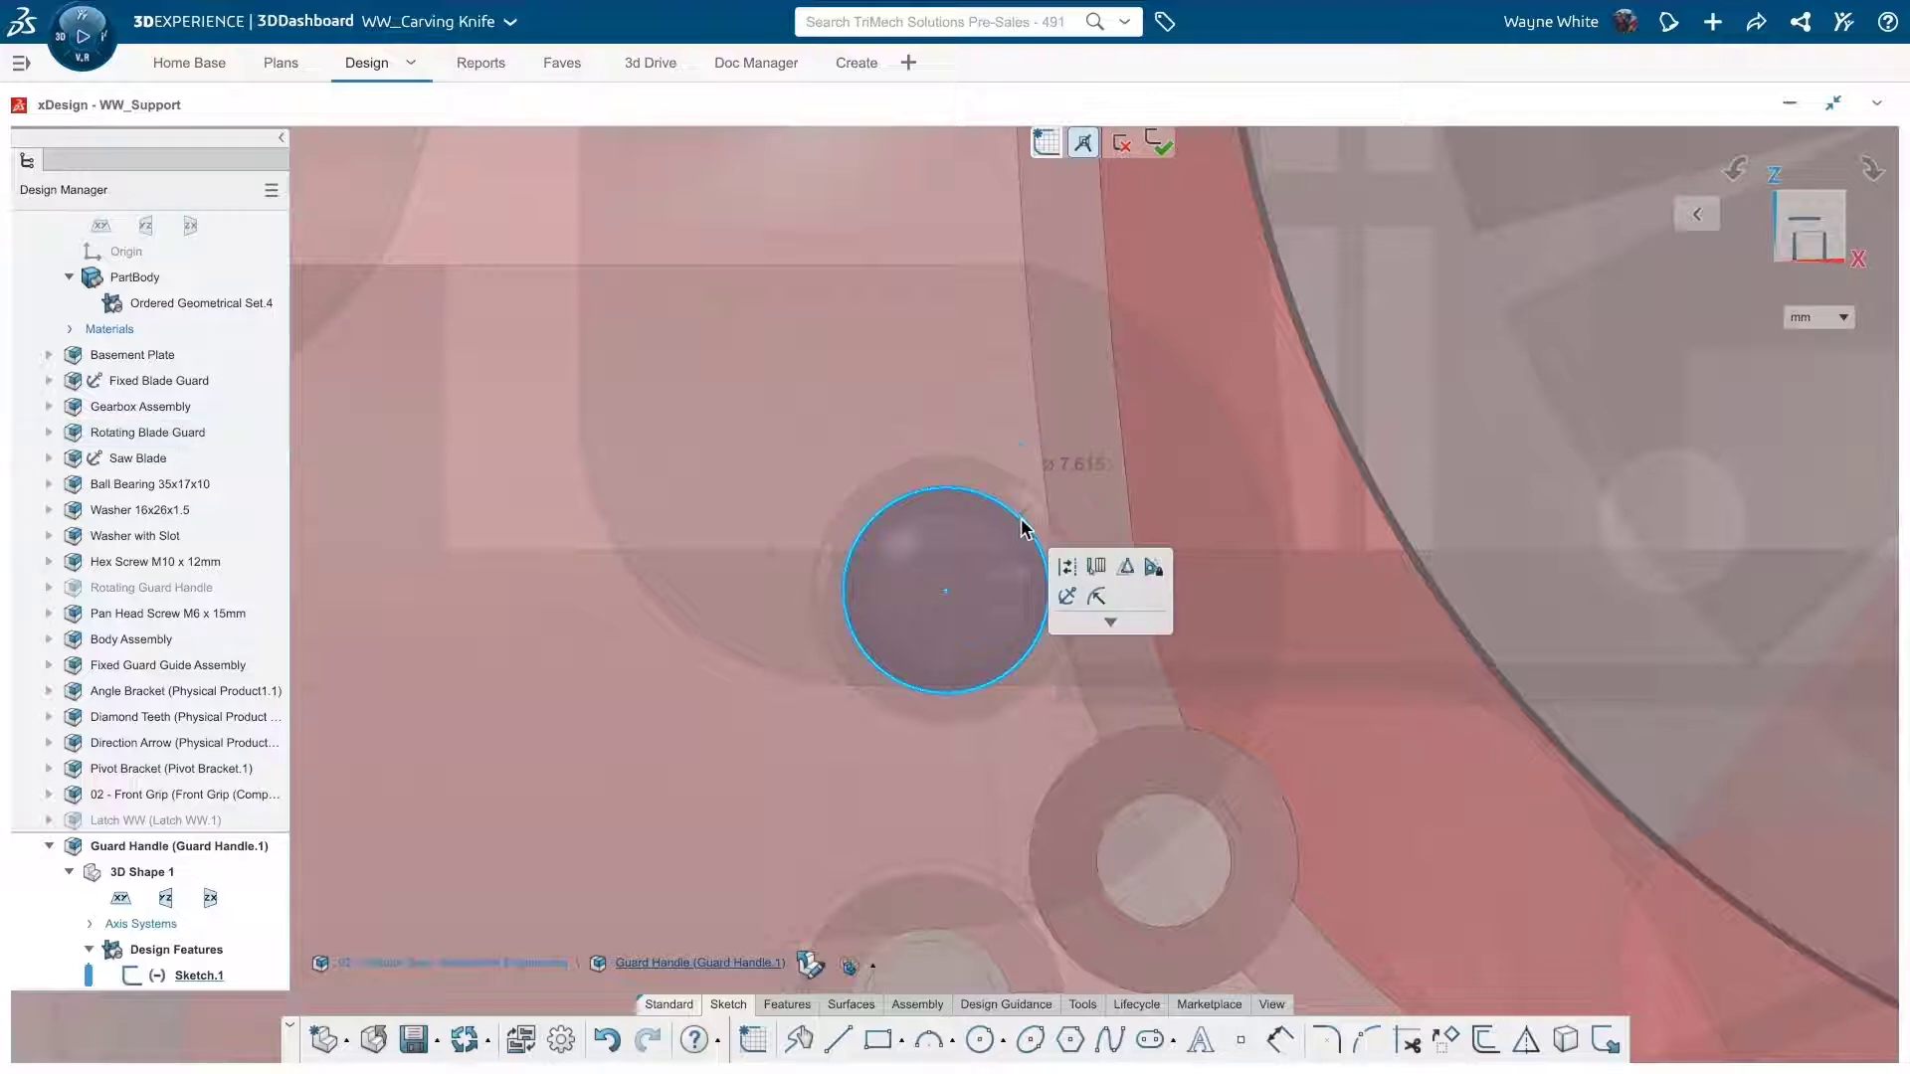
double_click(1061, 466)
type("7")
key("Return")
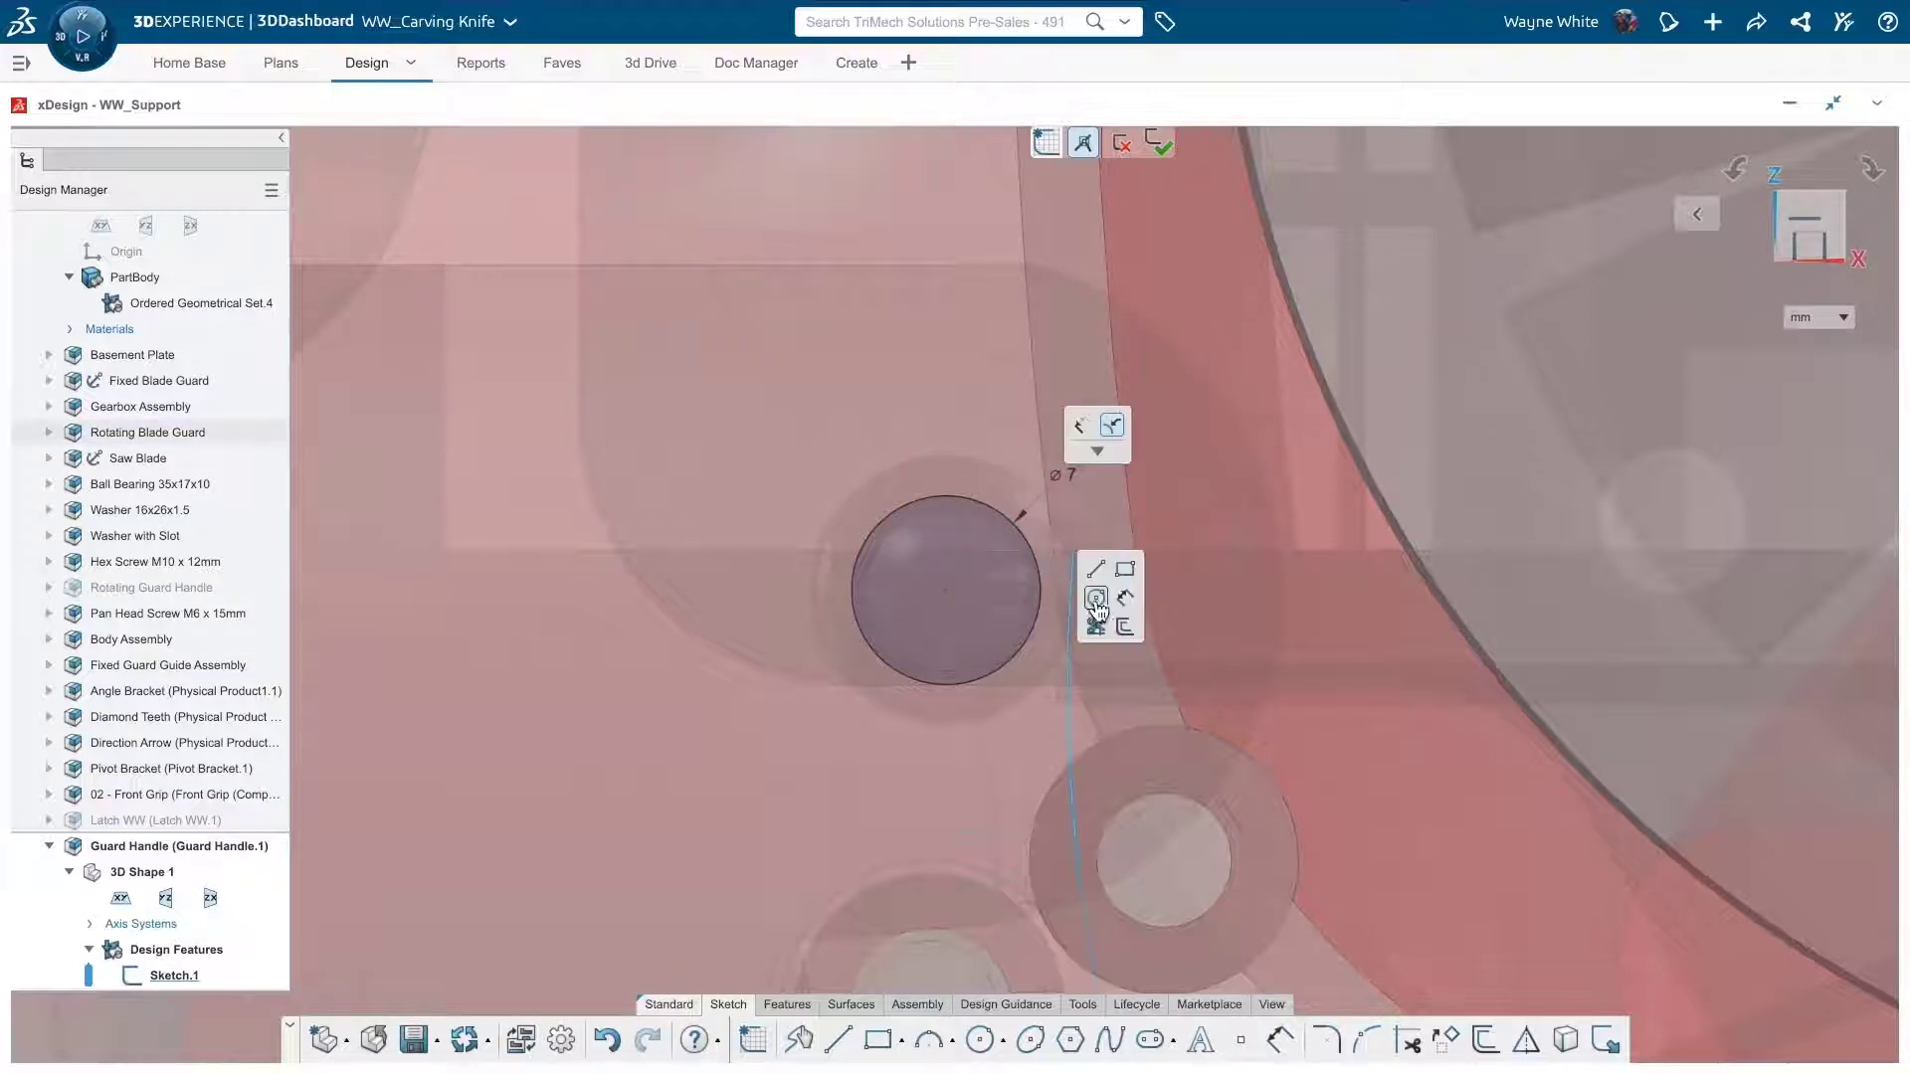
Step: Sketch a second circle concentric with the 7 mm circle and set its diameter to 22 mm
left_click(1097, 600)
left_click(946, 590)
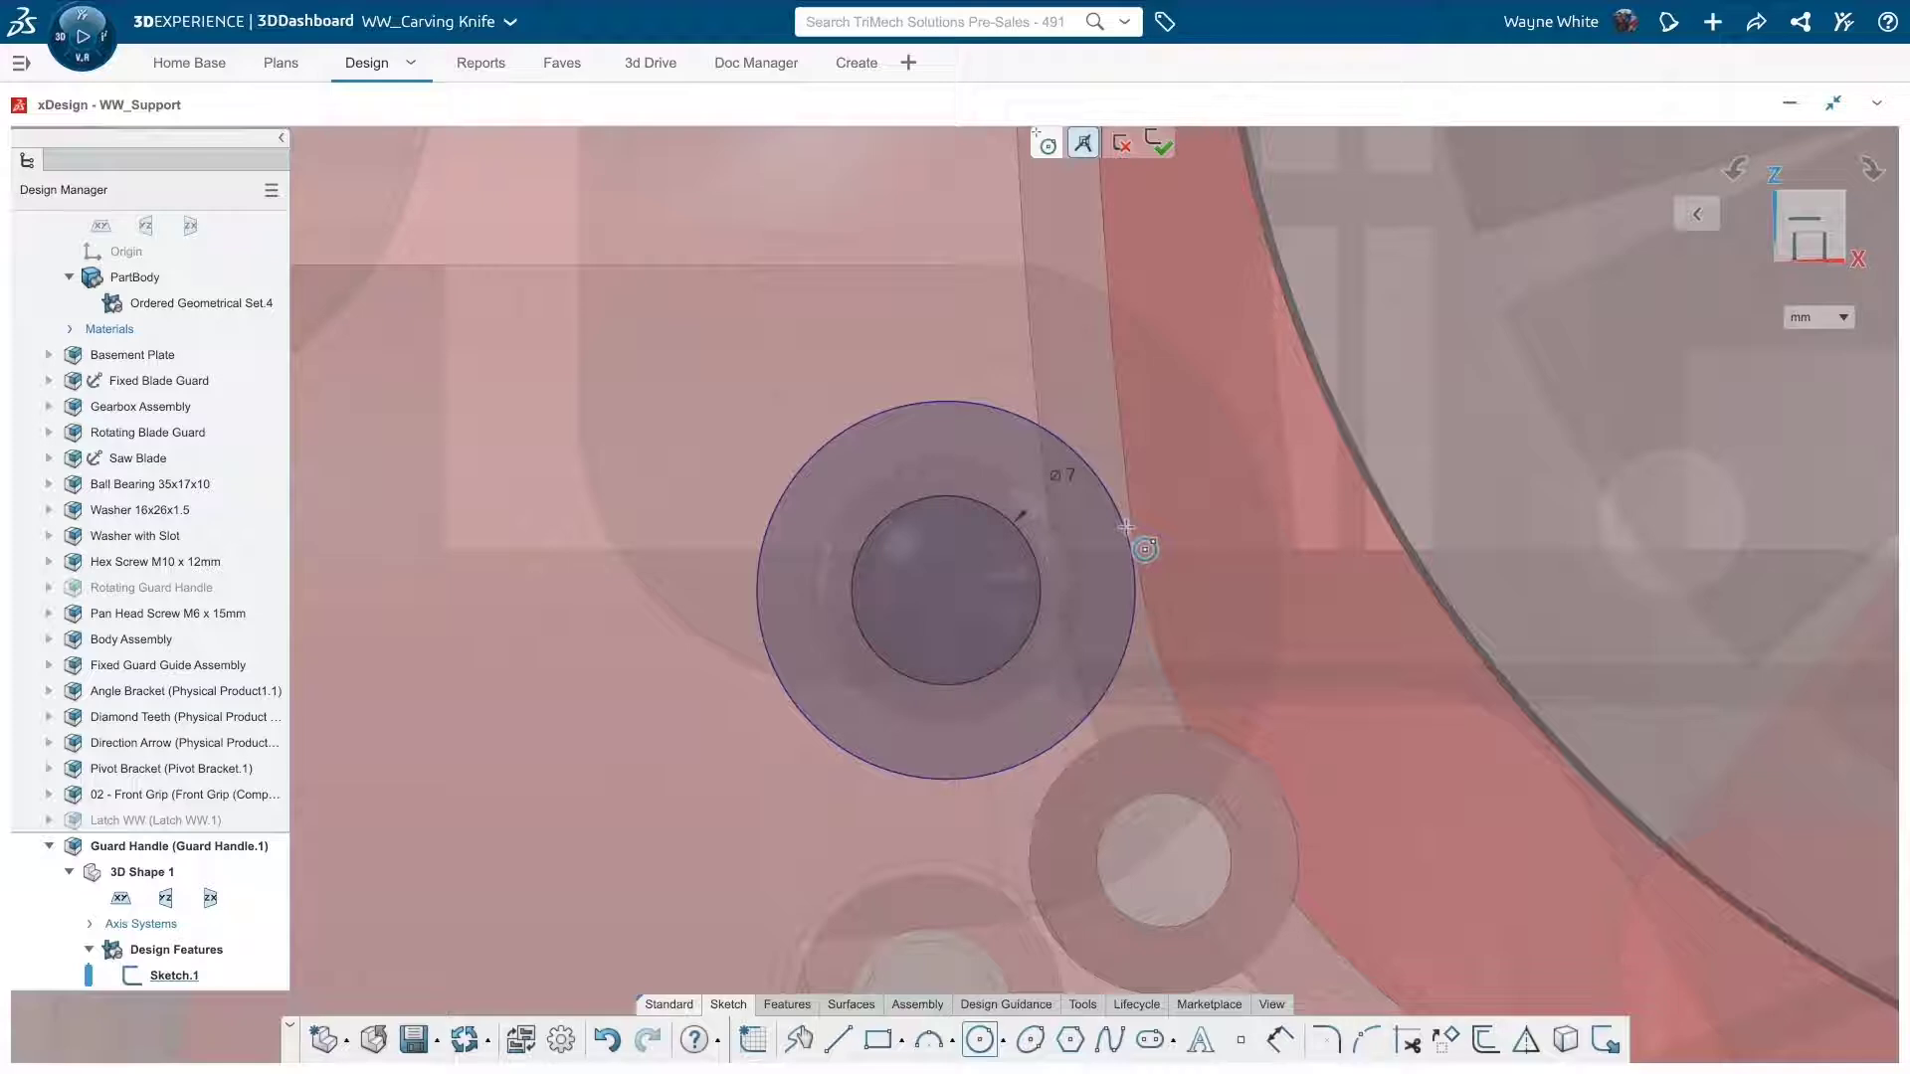
left_click(1129, 546)
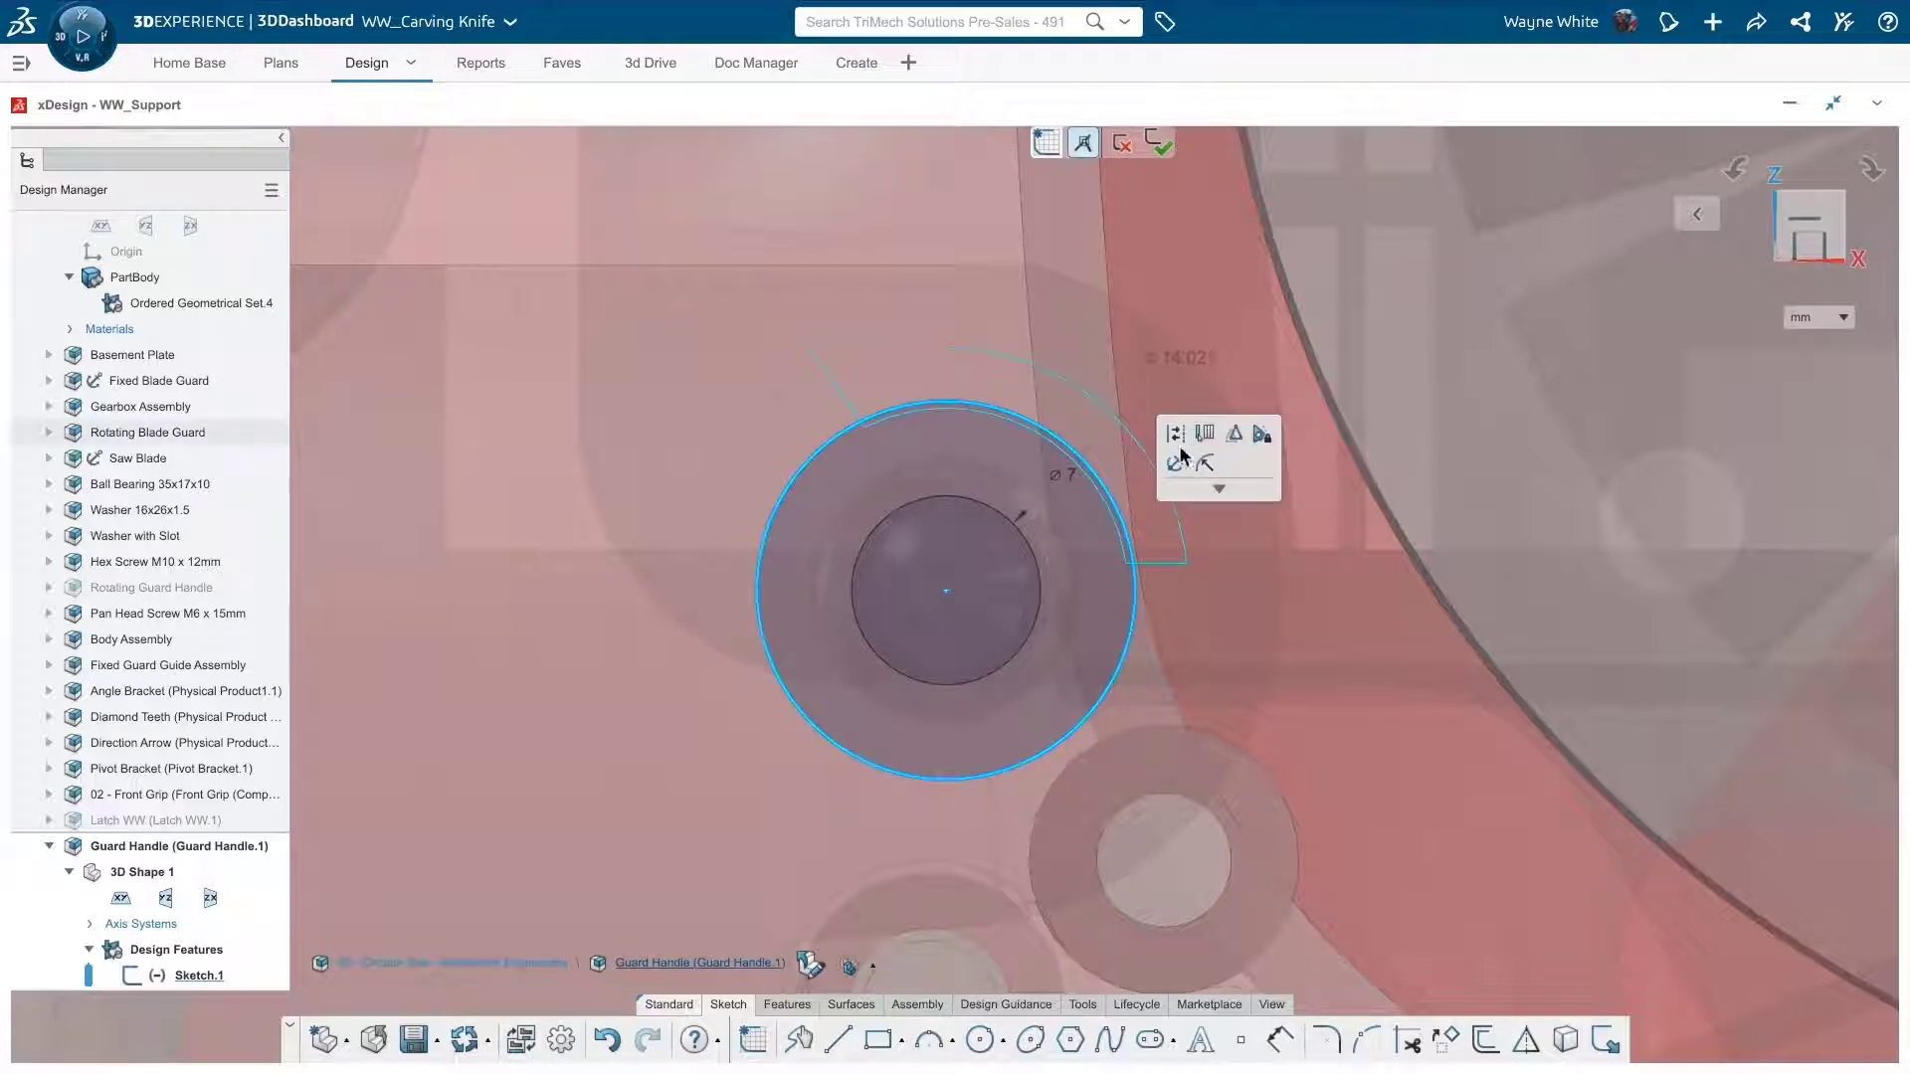
double_click(1177, 357)
type("22")
key("Return")
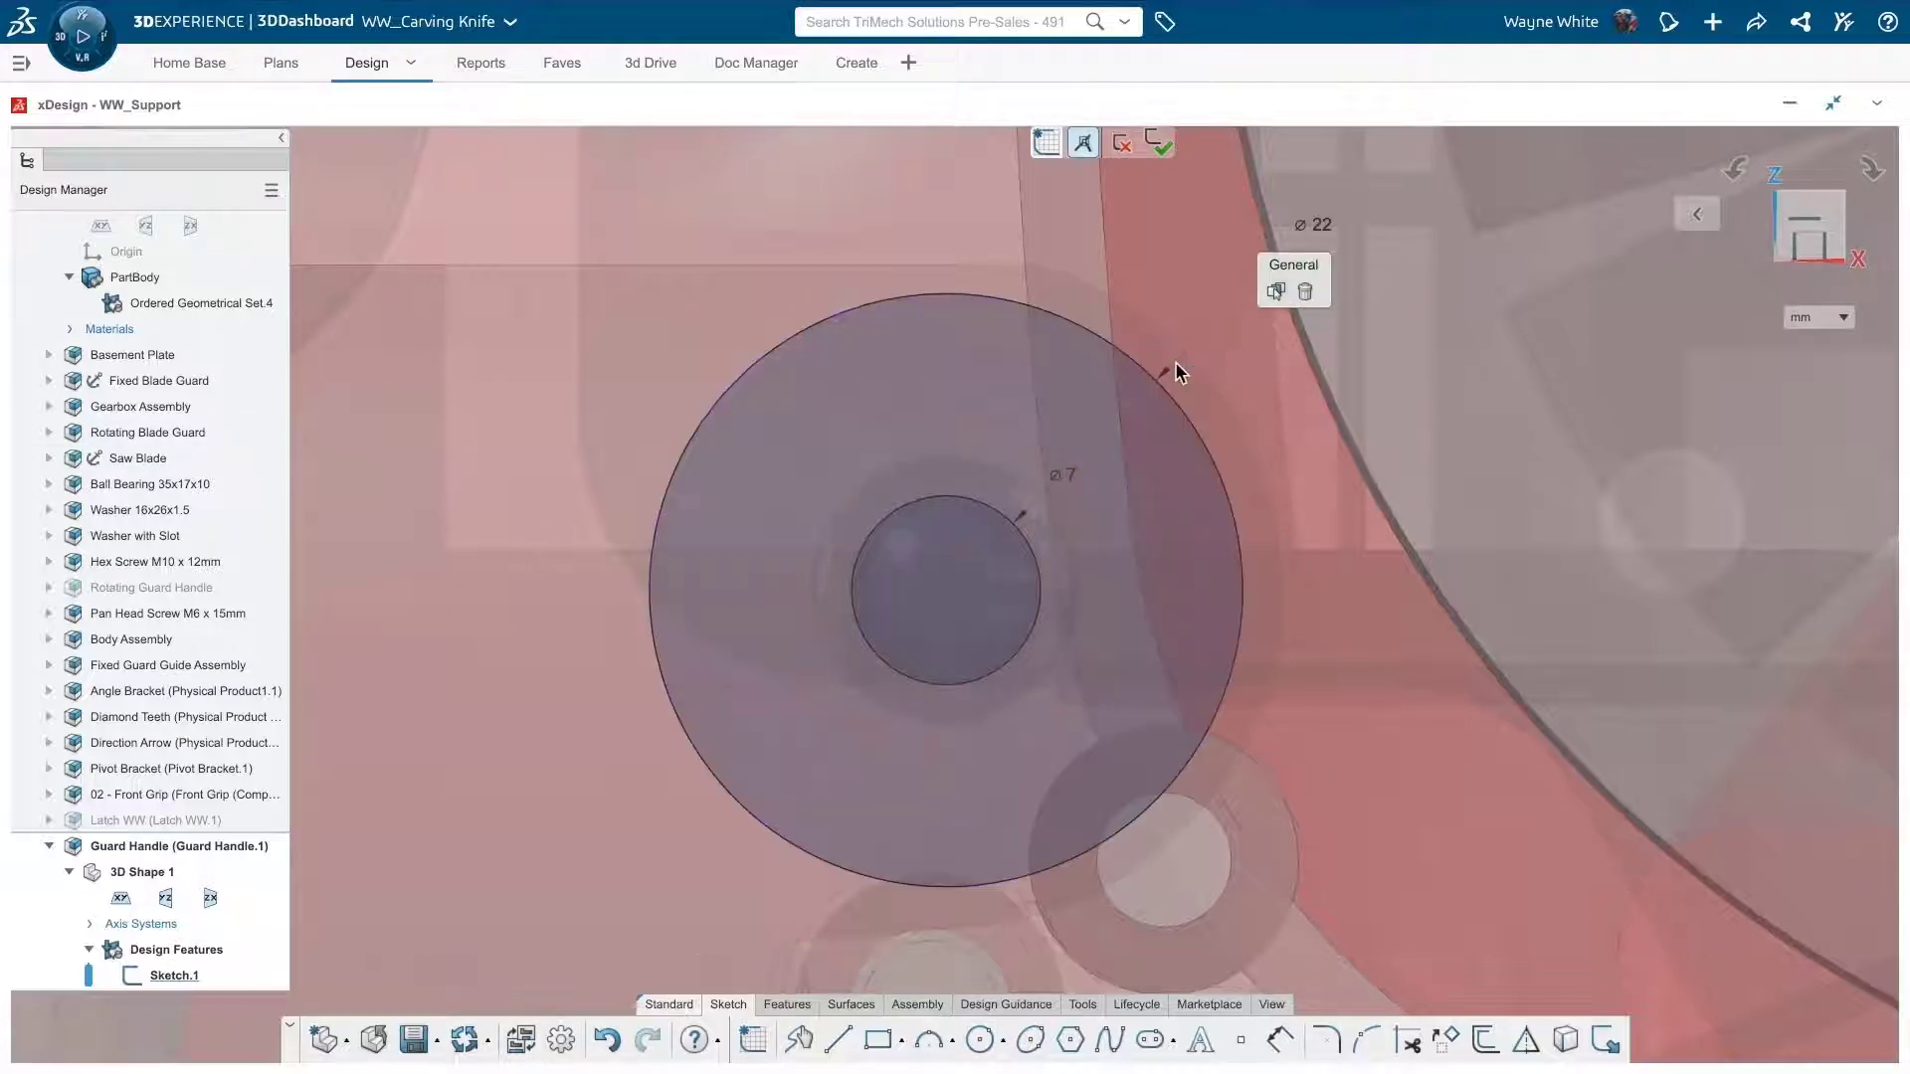
Step: Sketch the handle outline as six connected lines running from the 22 mm circle's top, around a stepped, slanted end, to its bottom
scroll(1088, 487, "down", 5)
middle_click_drag(933, 630, 1428, 465)
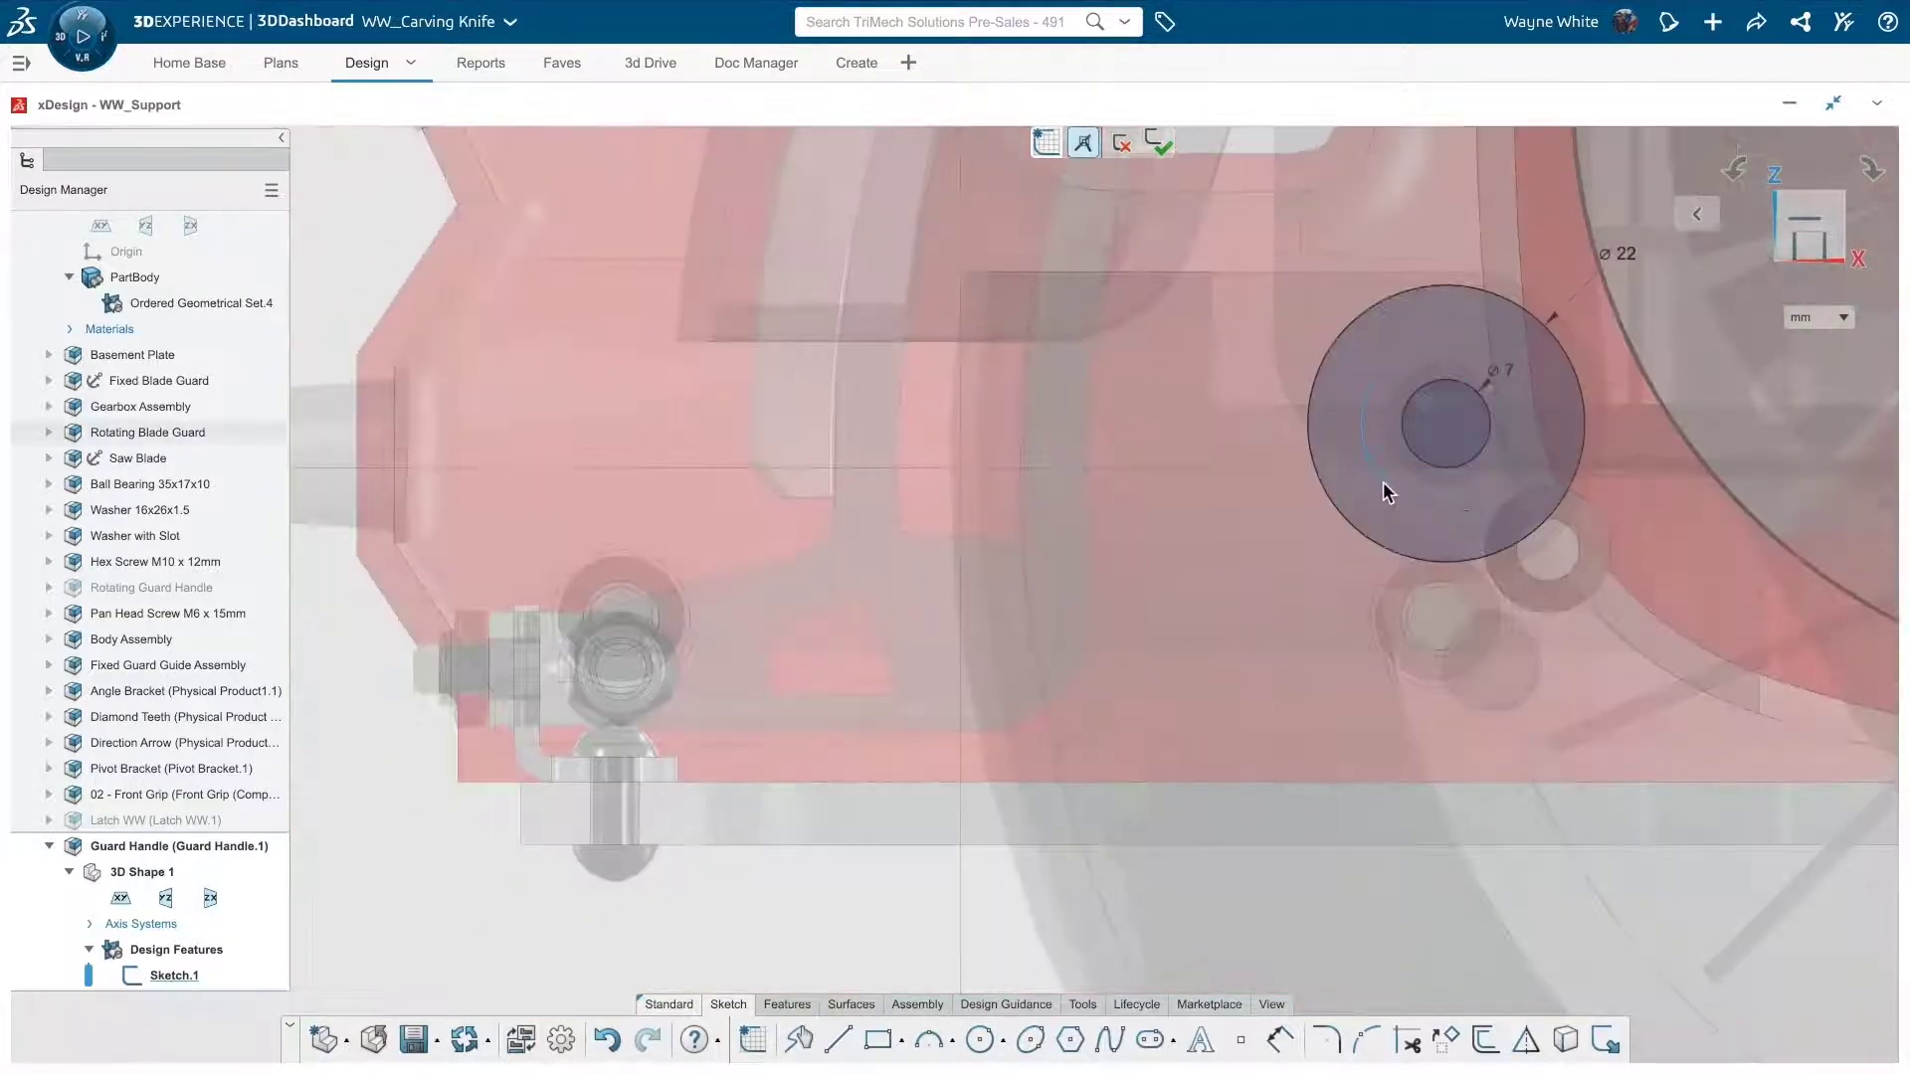
key("l")
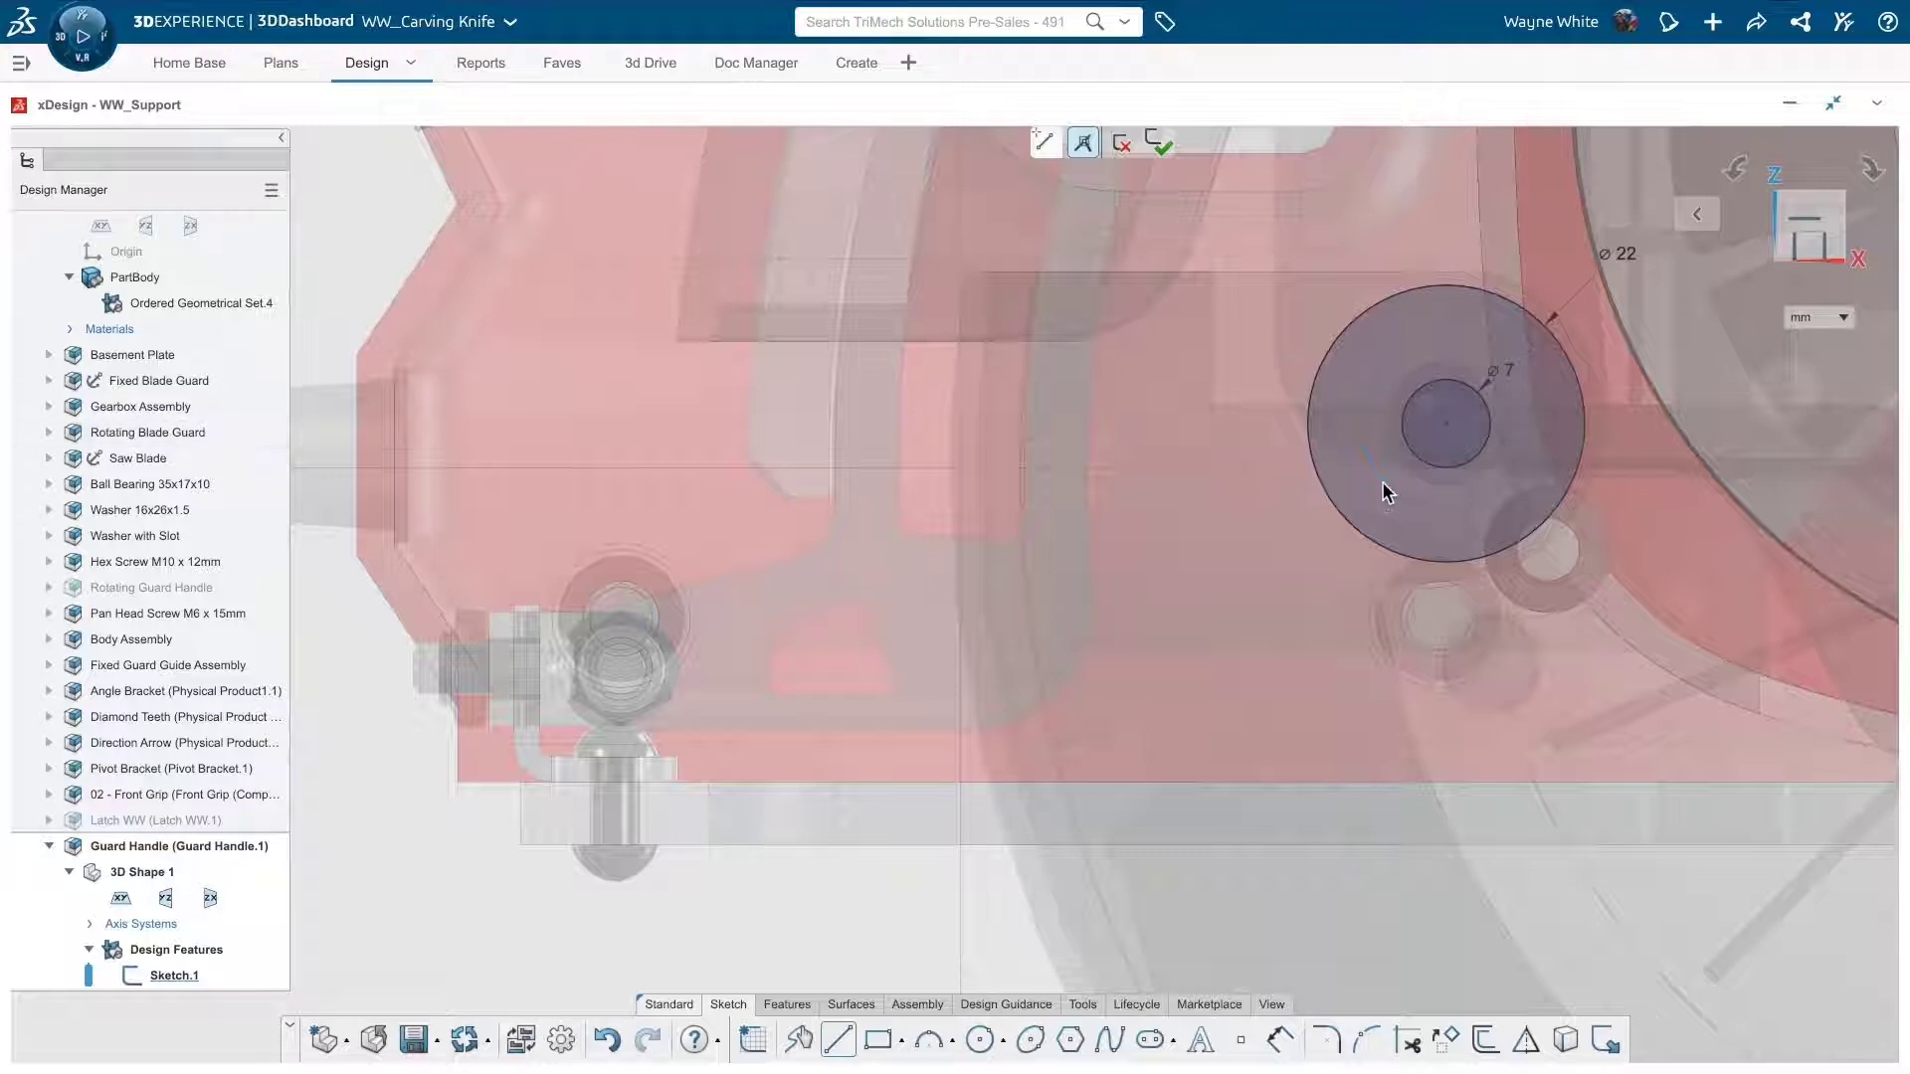
left_click(1444, 287)
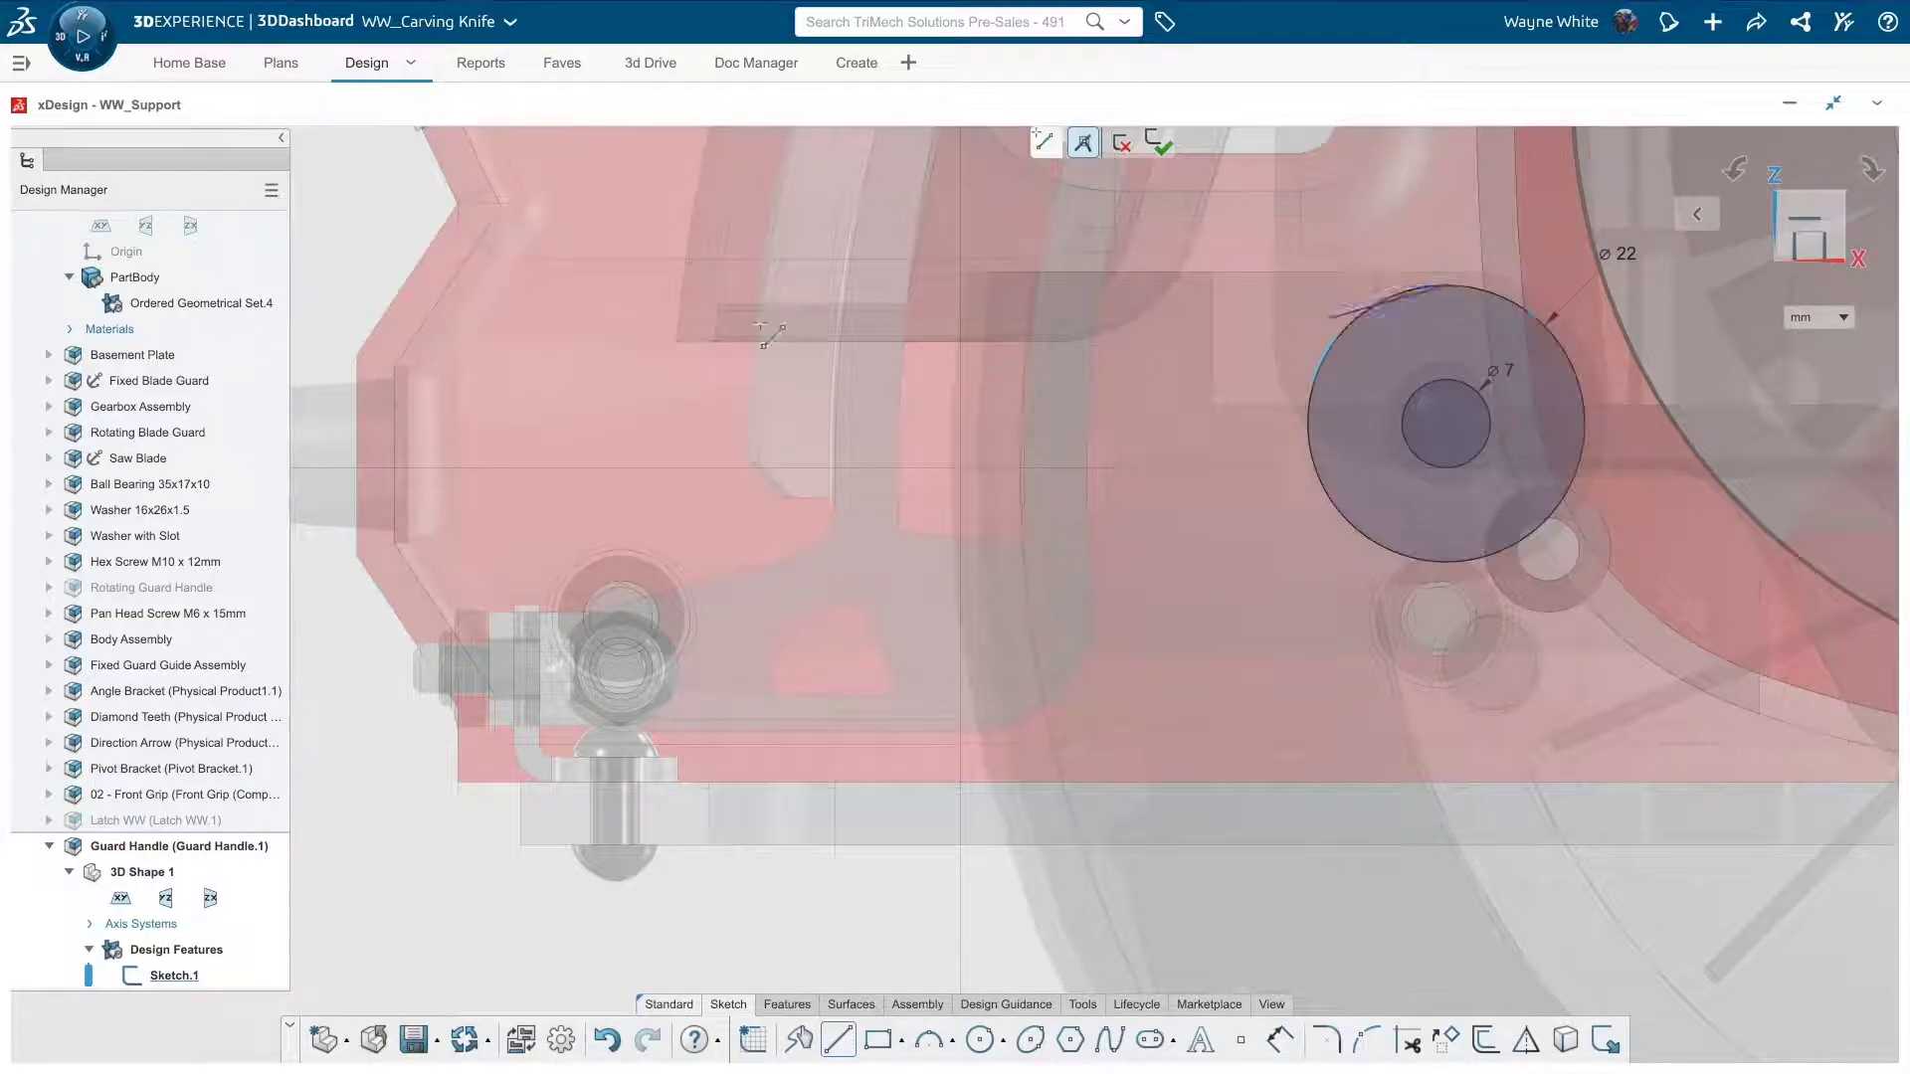
left_click(786, 277)
left_click(784, 247)
left_click(620, 248)
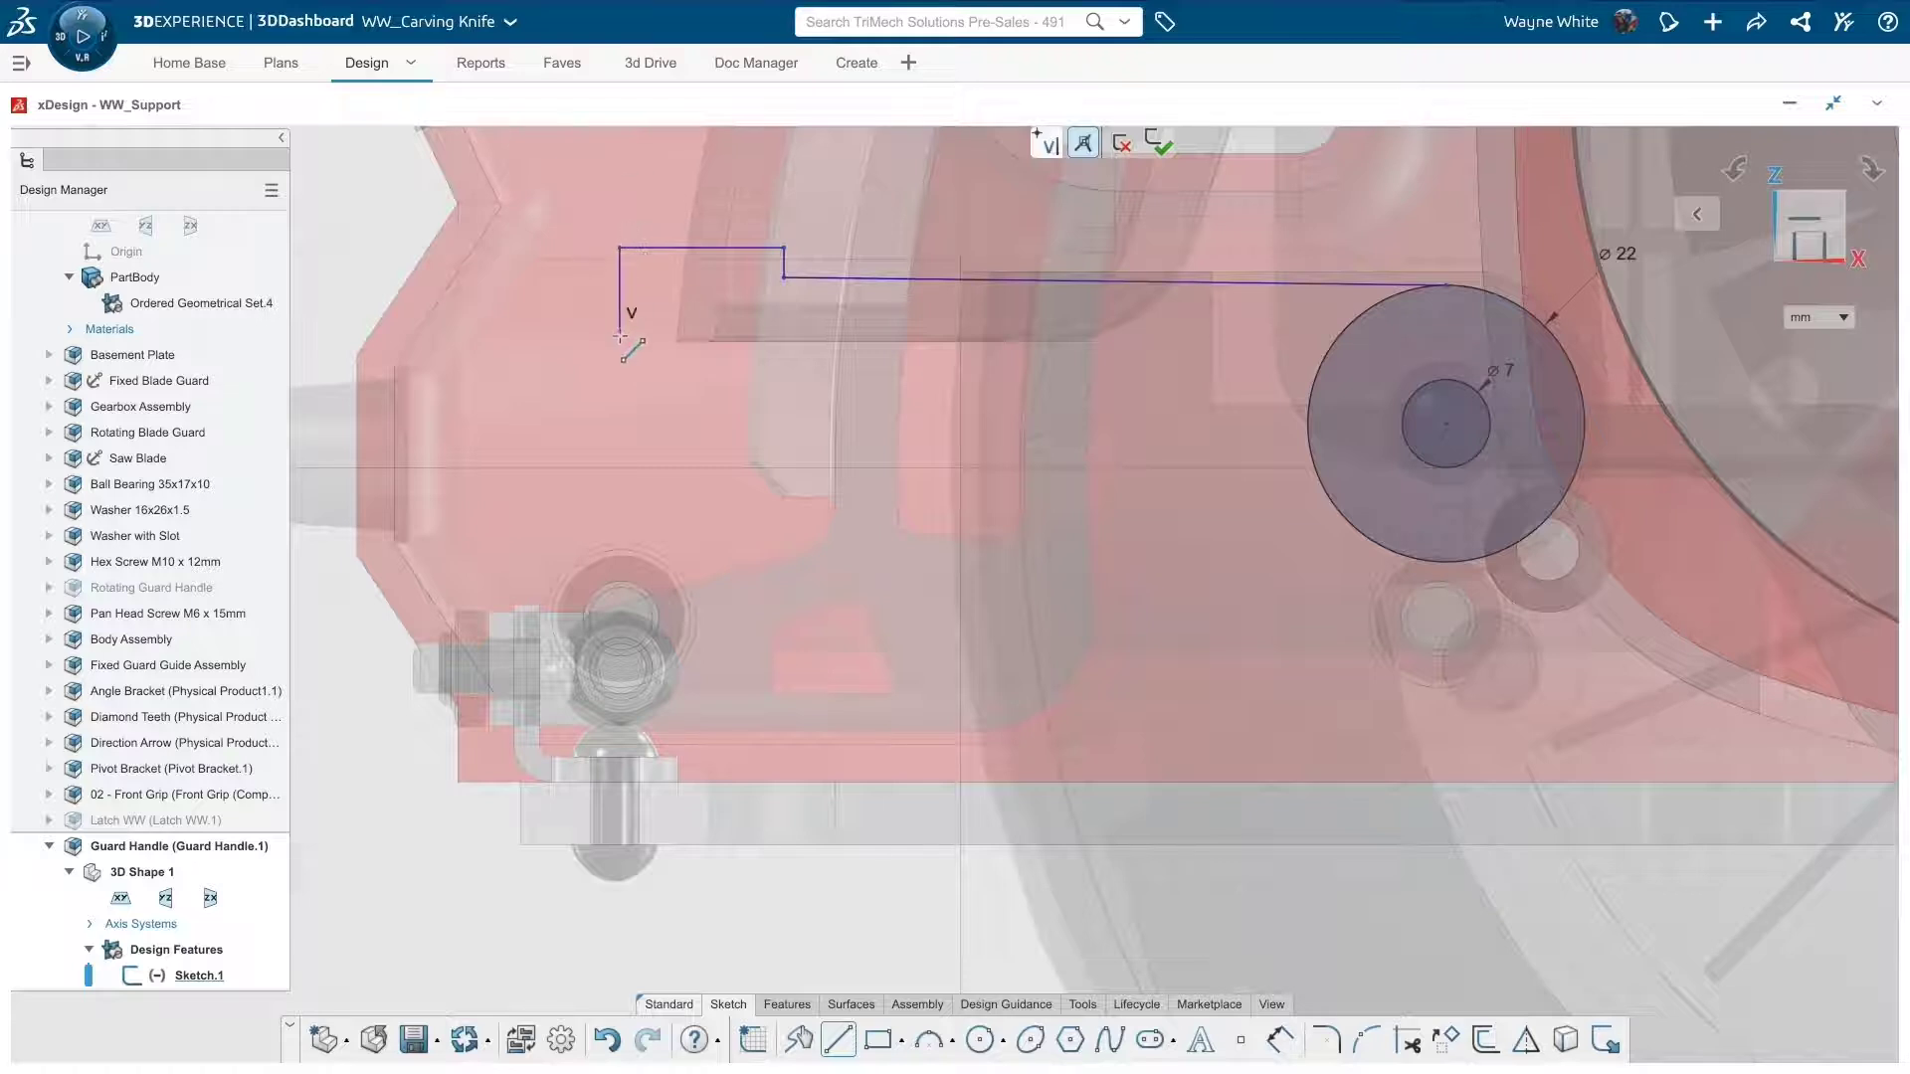
left_click(620, 334)
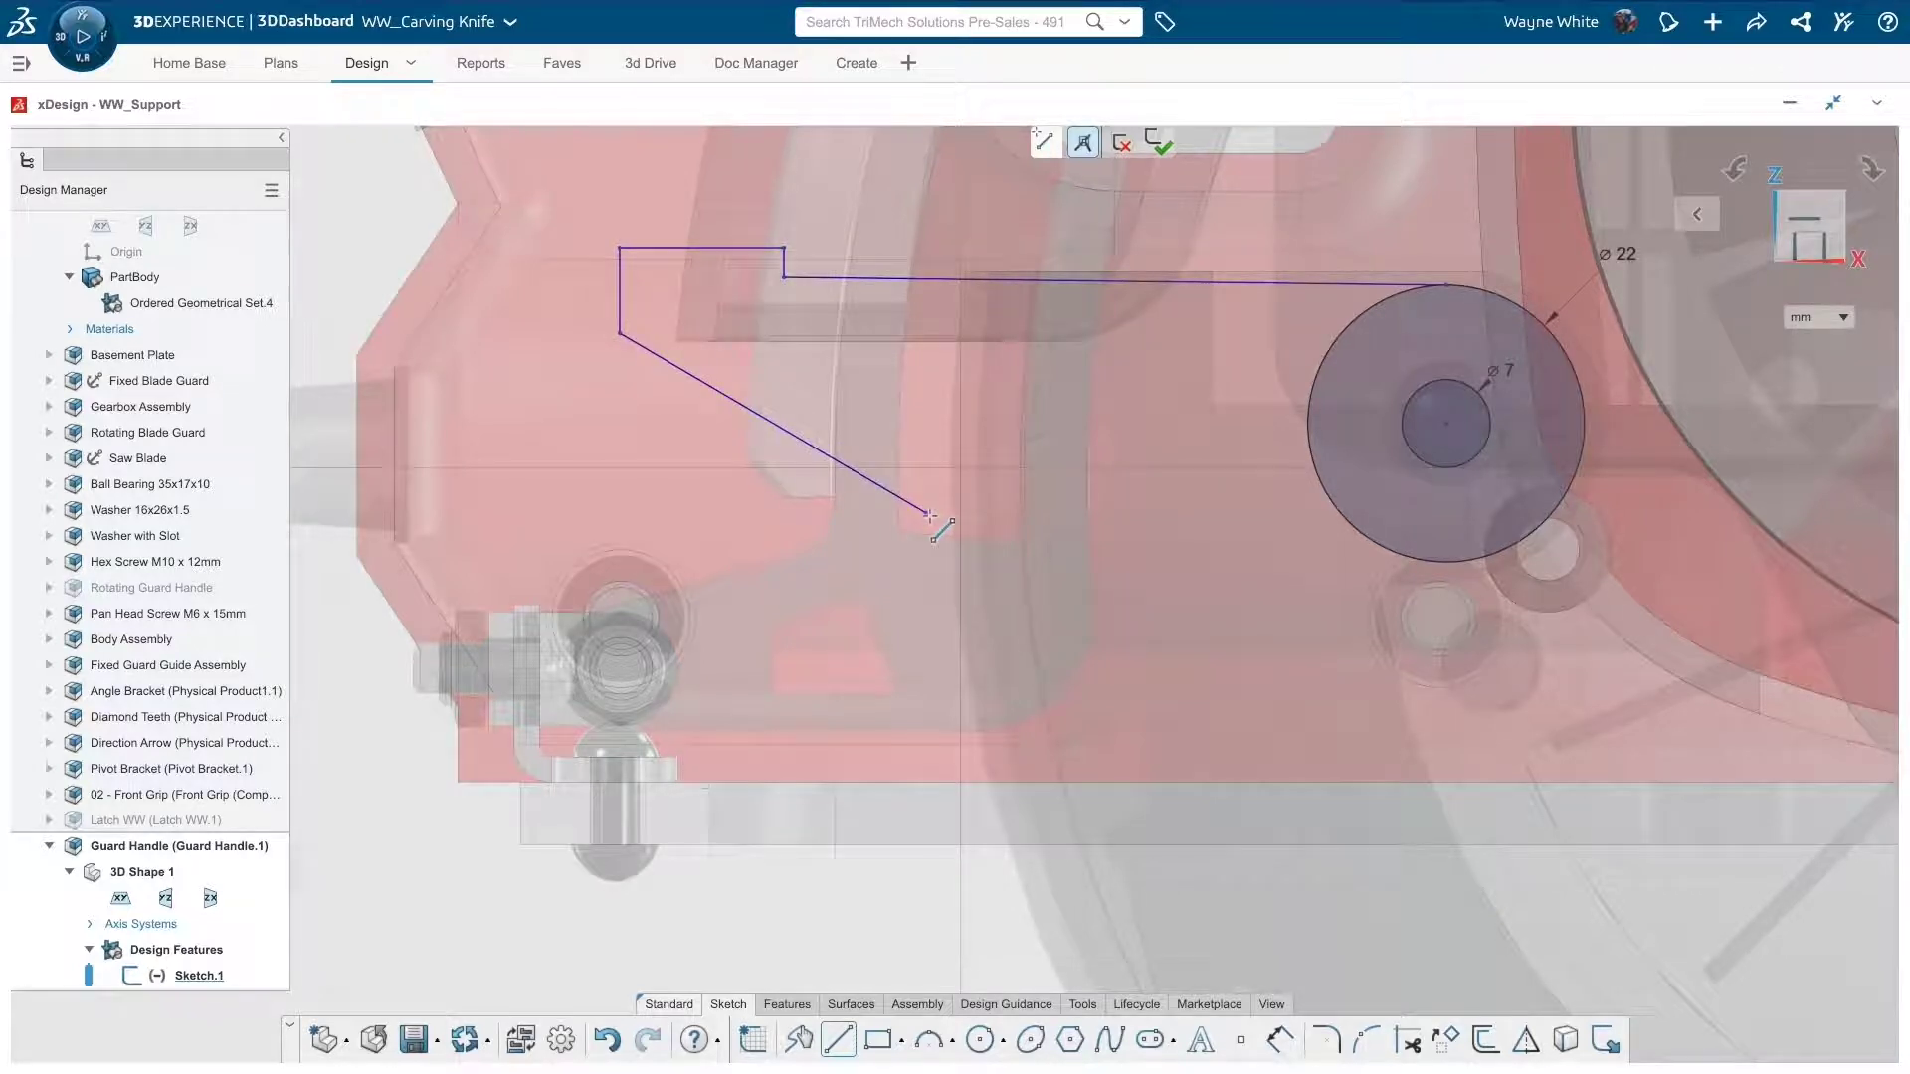
left_click(1438, 562)
key("Escape")
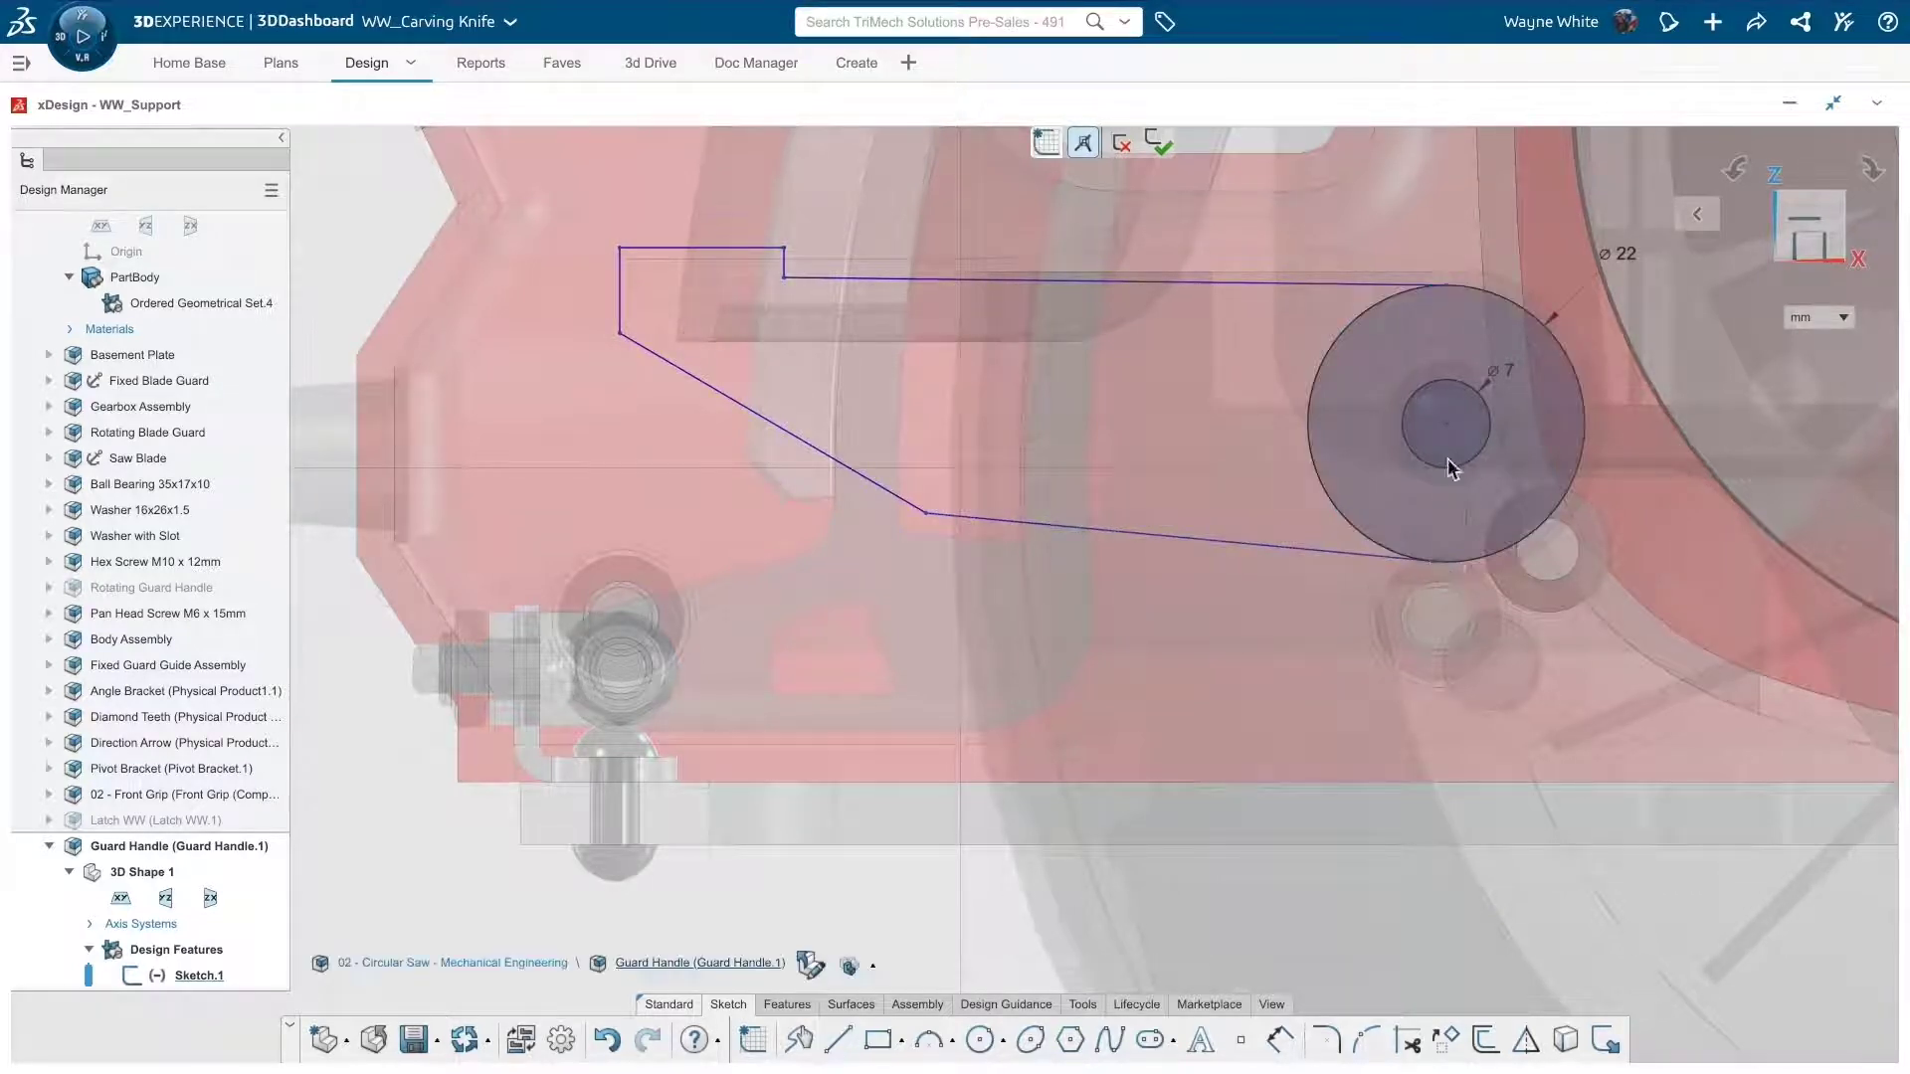
Step: Make both outline ends tangent to the 22 mm circle and constrain the long upper line horizontal
left_click(1444, 286)
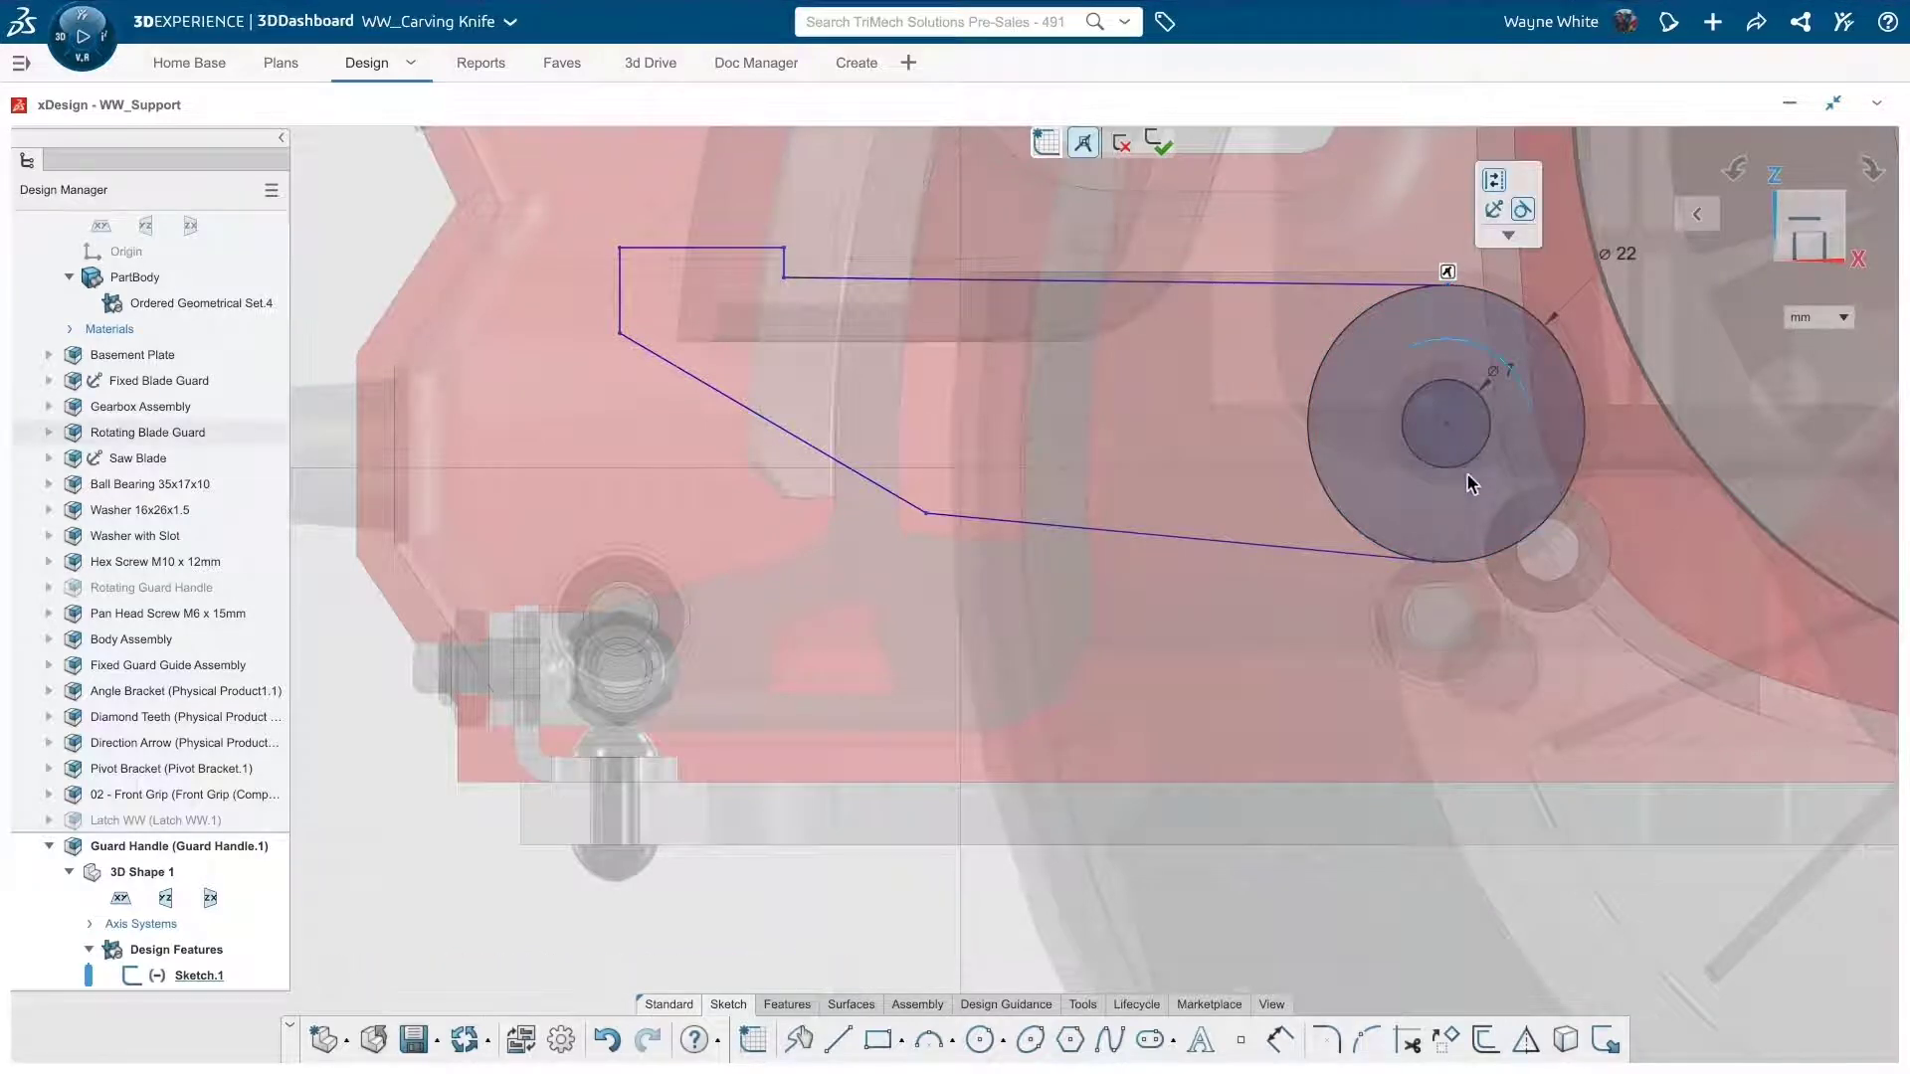
left_click(1436, 563)
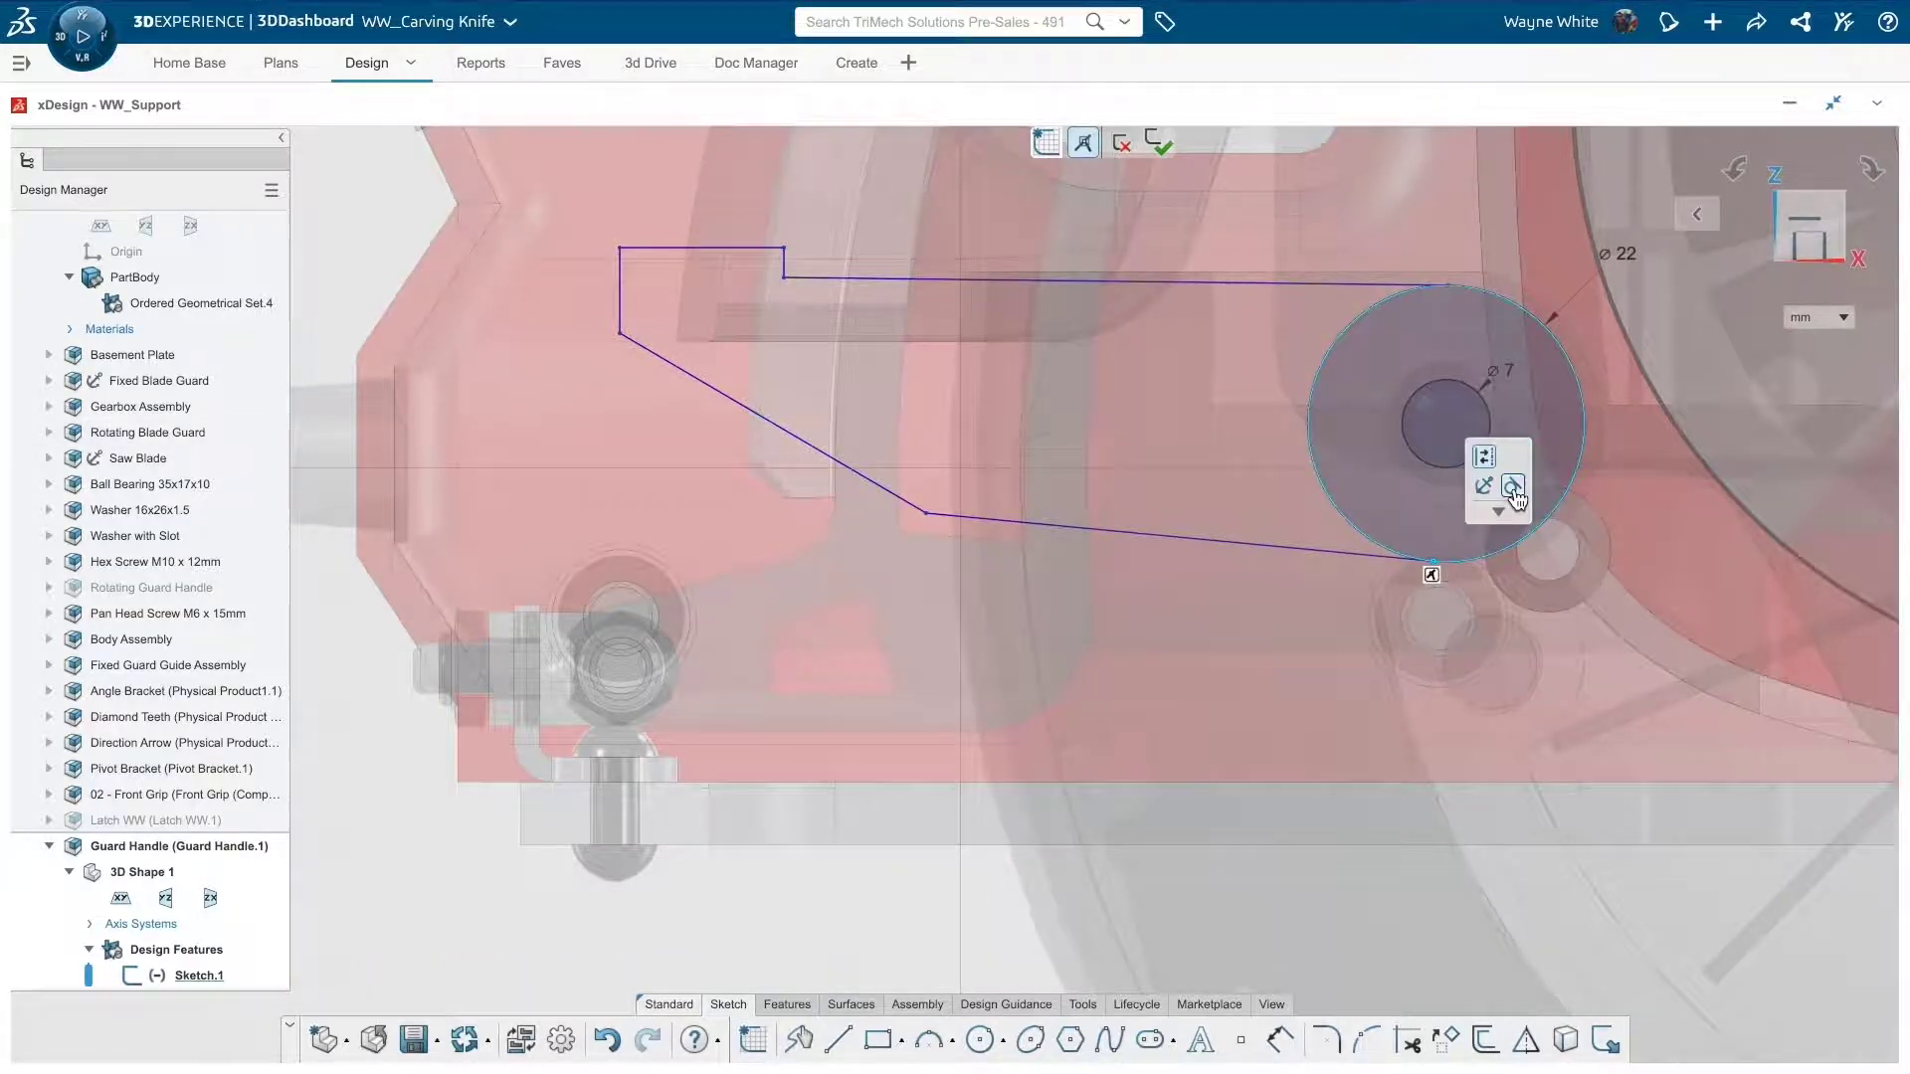
left_click(1120, 285)
left_click(1169, 239)
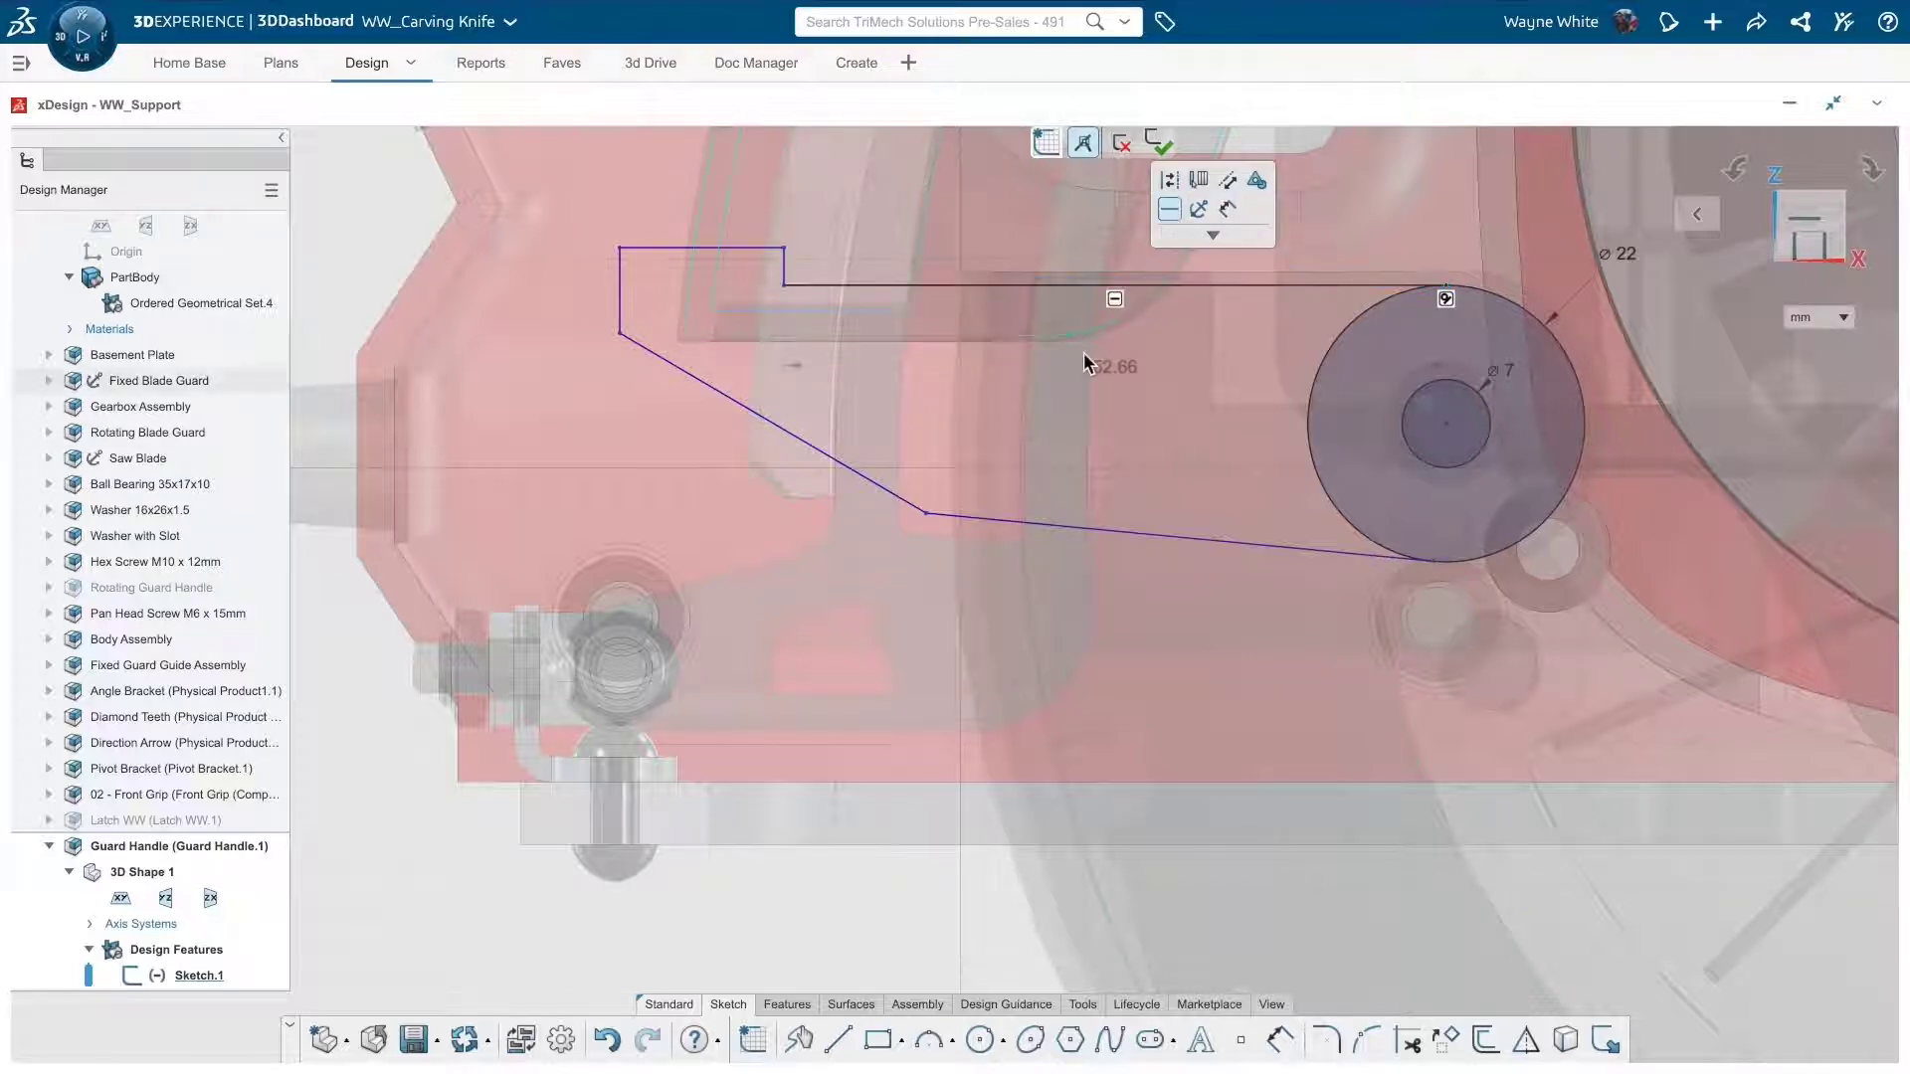
Step: Isolate the Guard Handle component so that all other assembly components are hidden
left_click(231, 848)
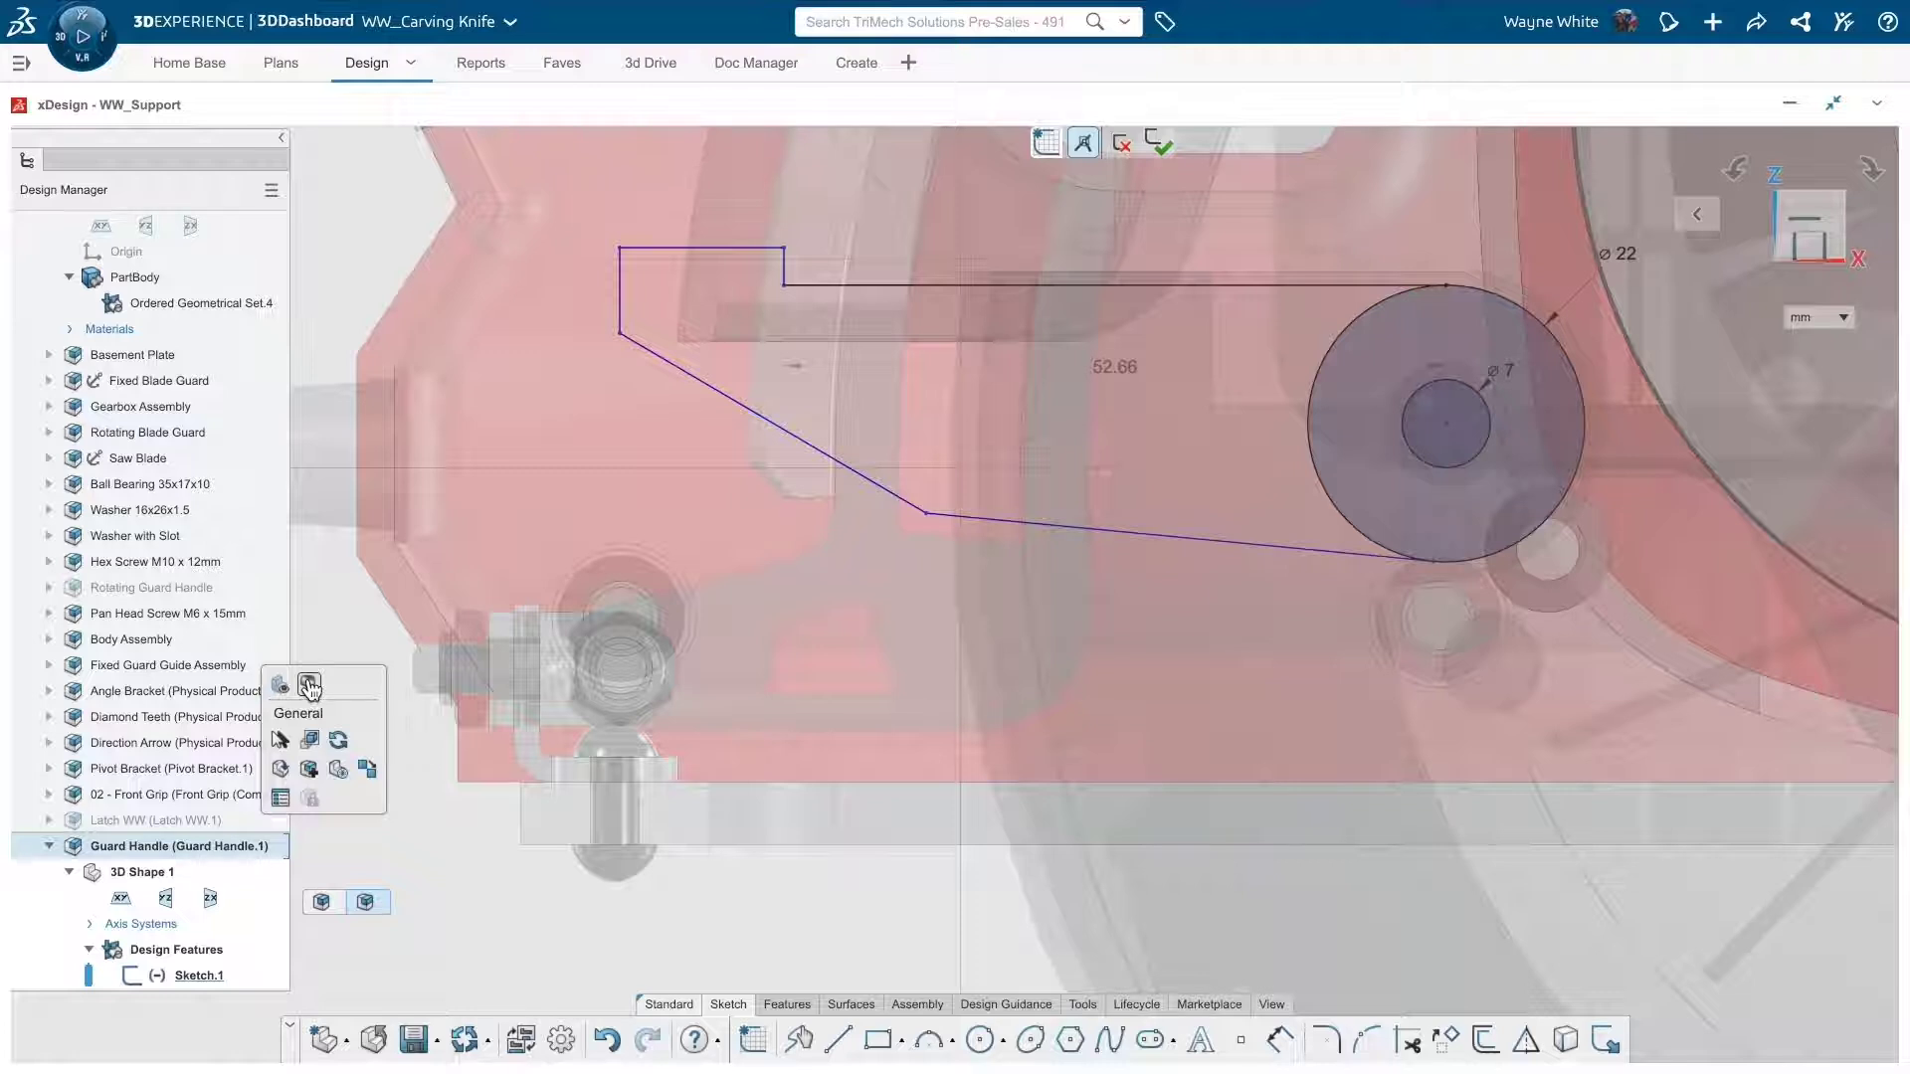
left_click(312, 742)
left_click(1234, 579)
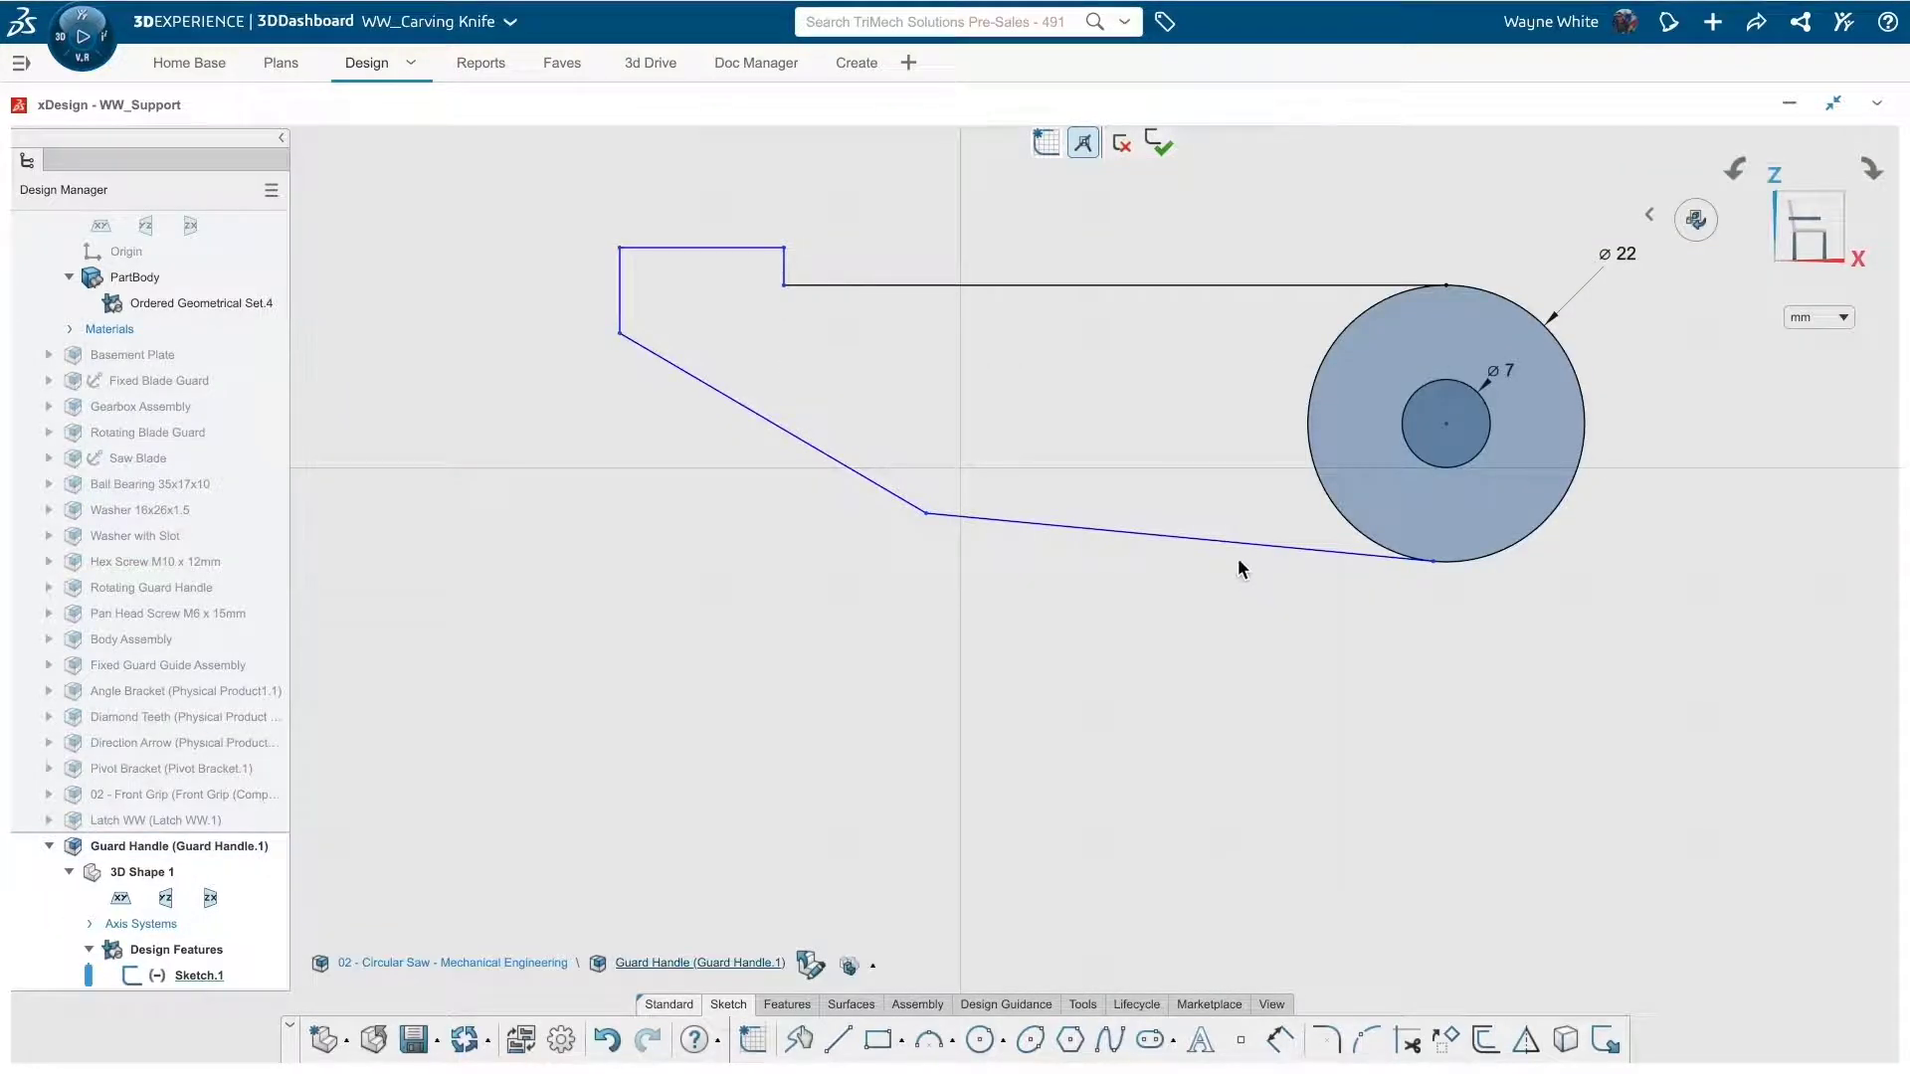
Step: Set the long upper line's length to 37 mm and the stepped end's top line to 23 mm
left_click(1223, 288)
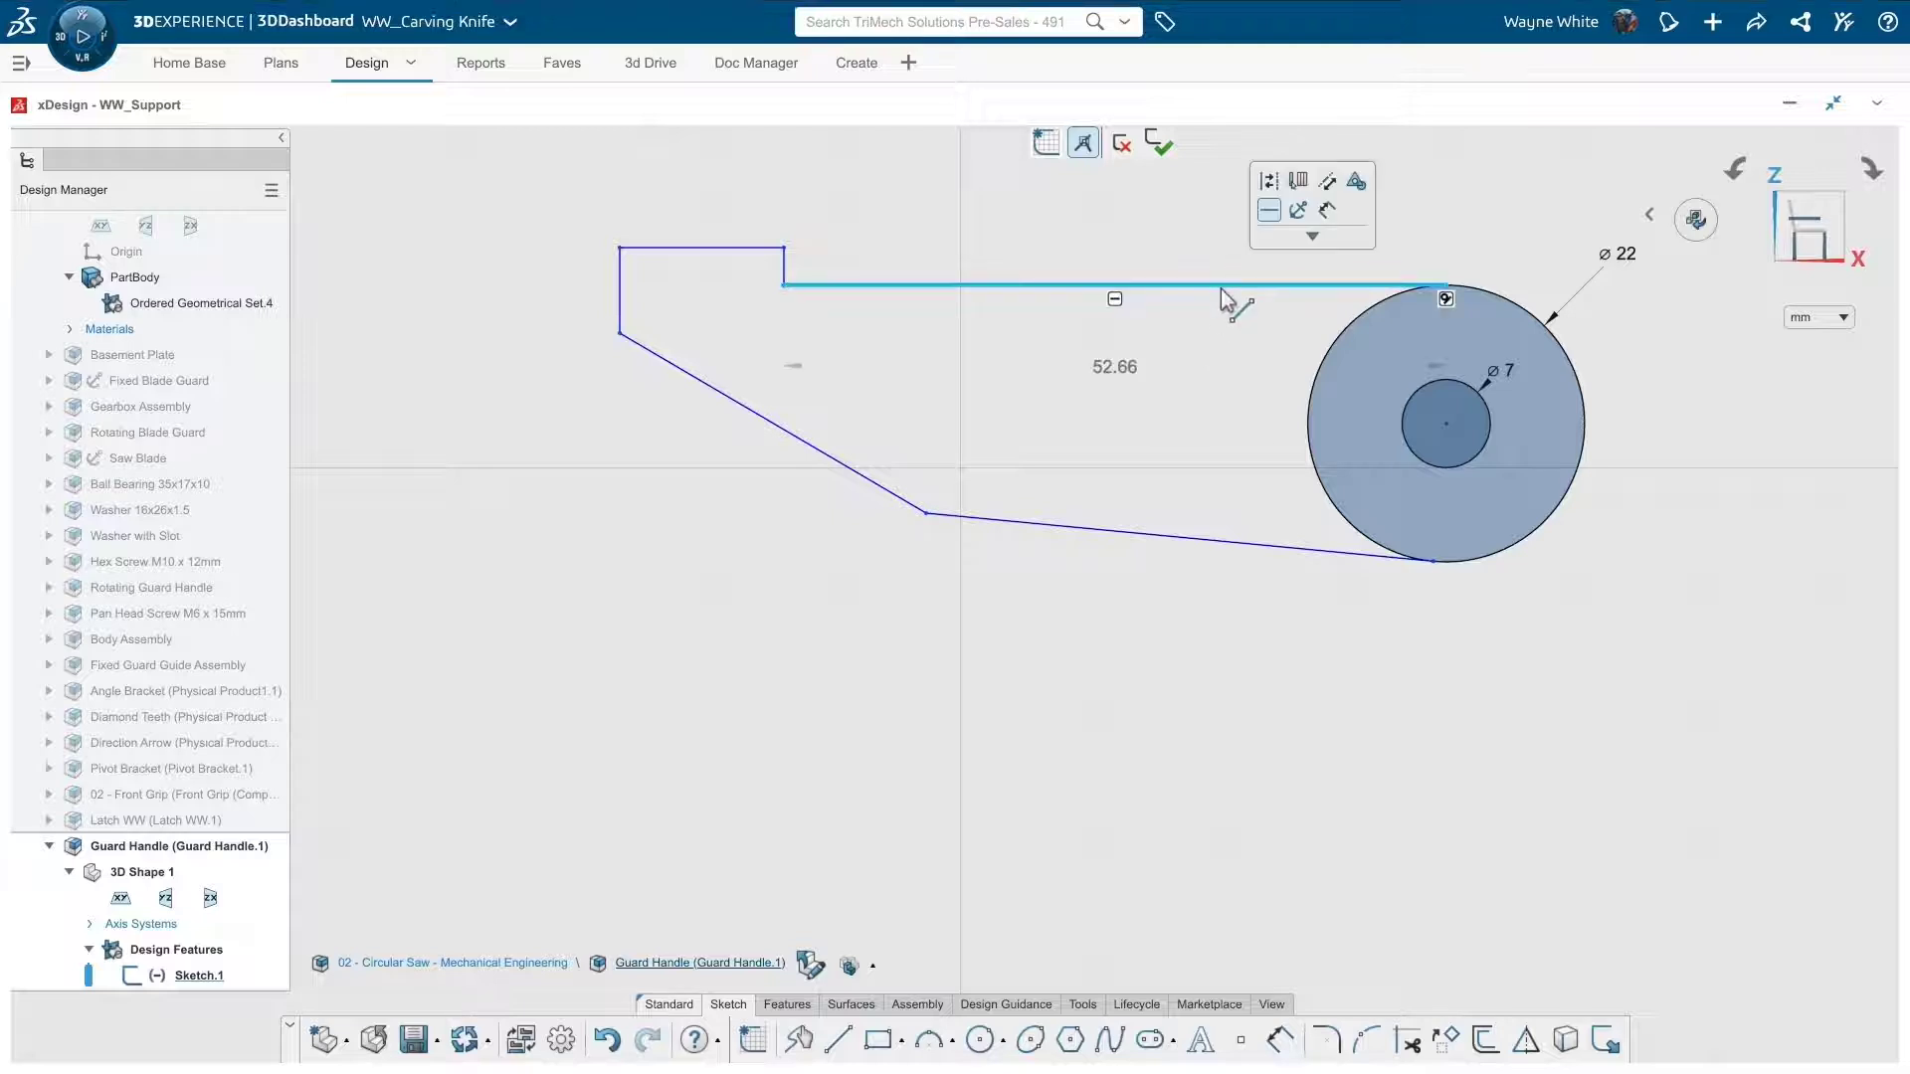
left_click(1114, 366)
type("37")
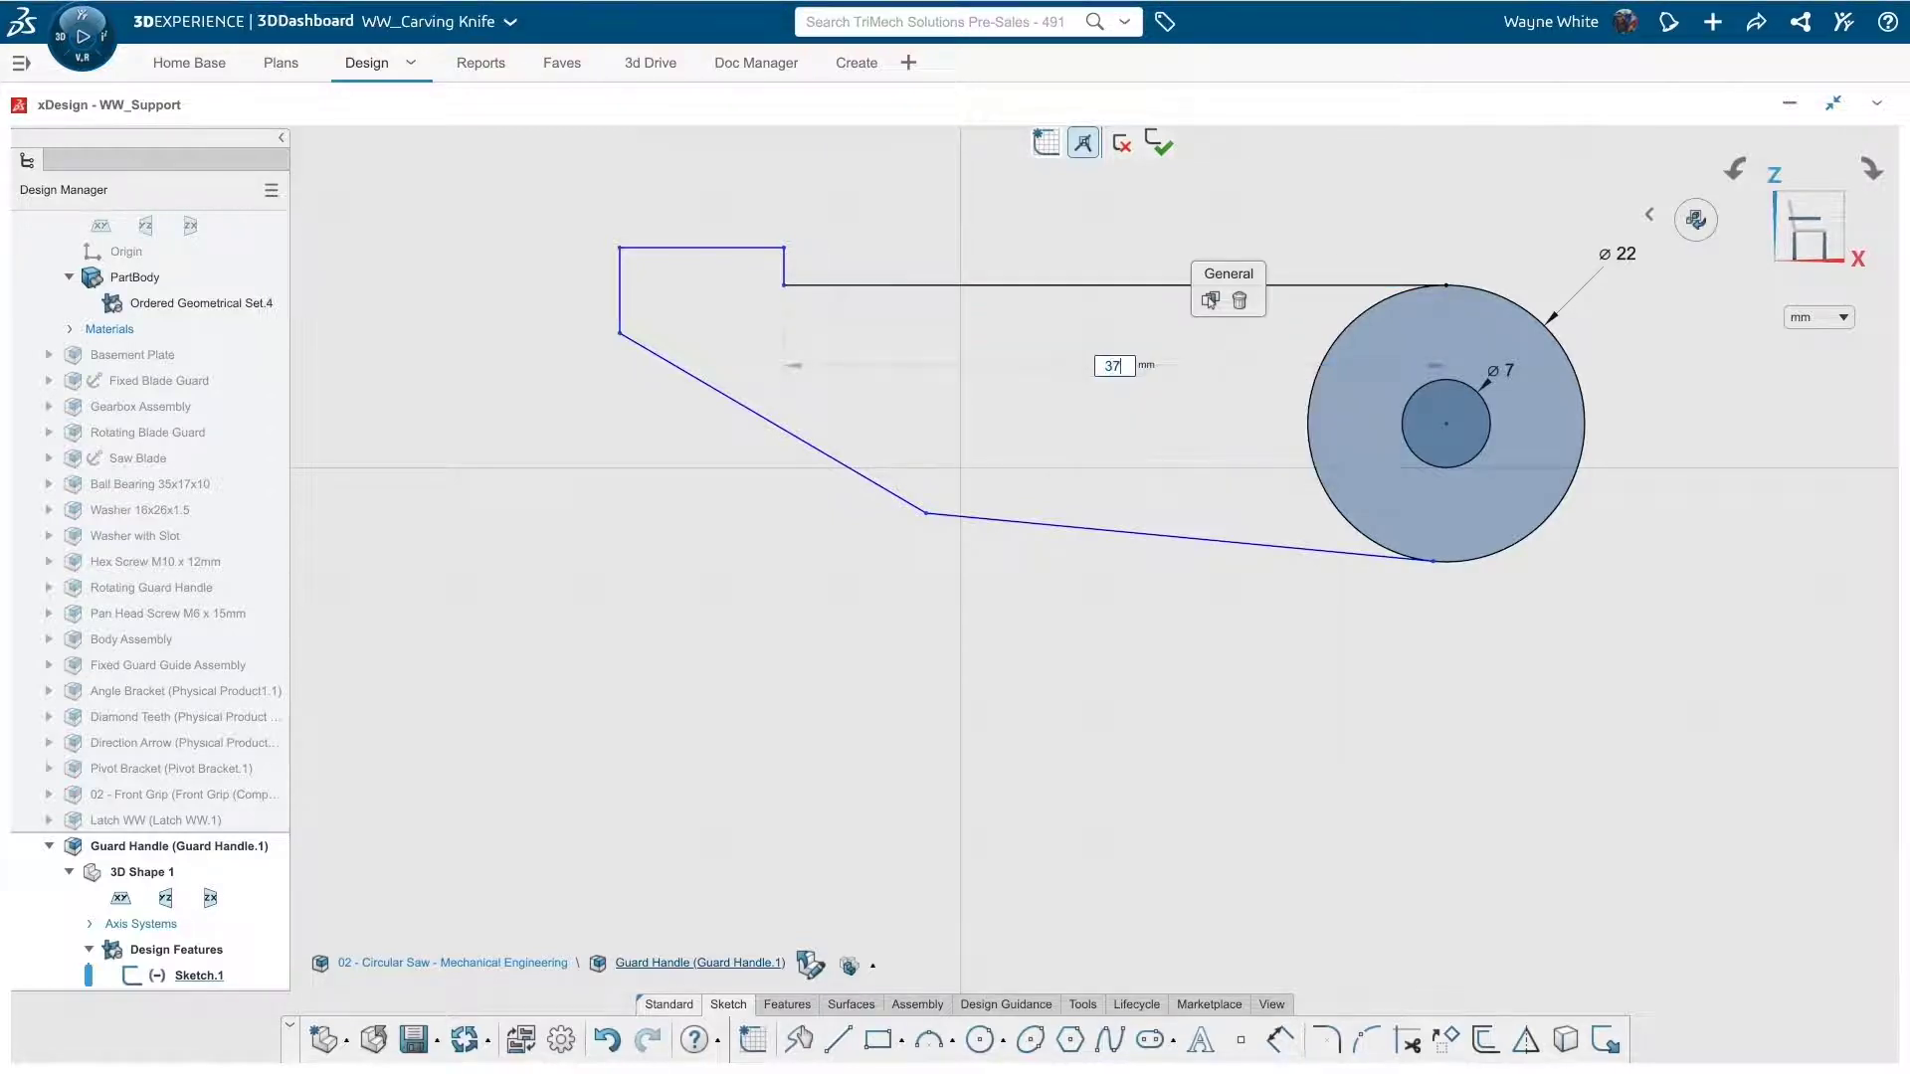
key("Return")
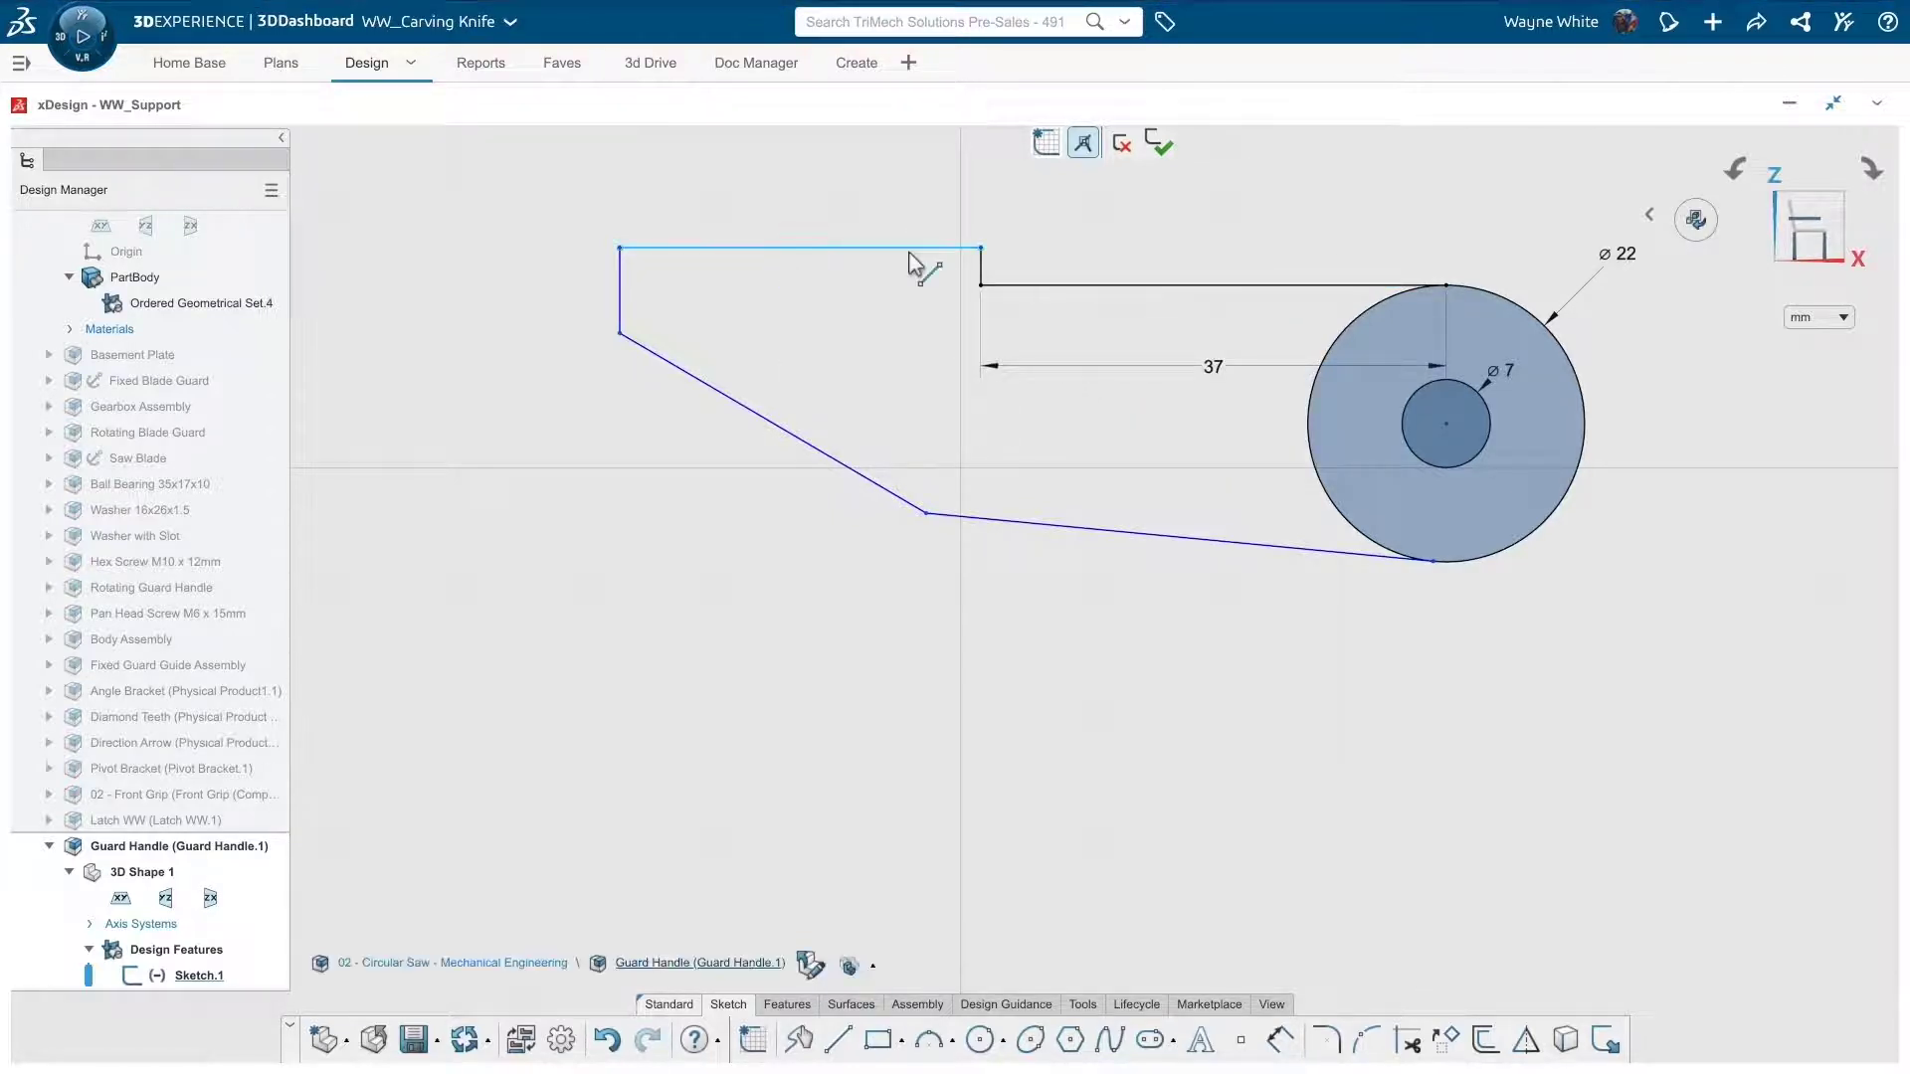
left_click(907, 251)
left_click(800, 328)
type("23")
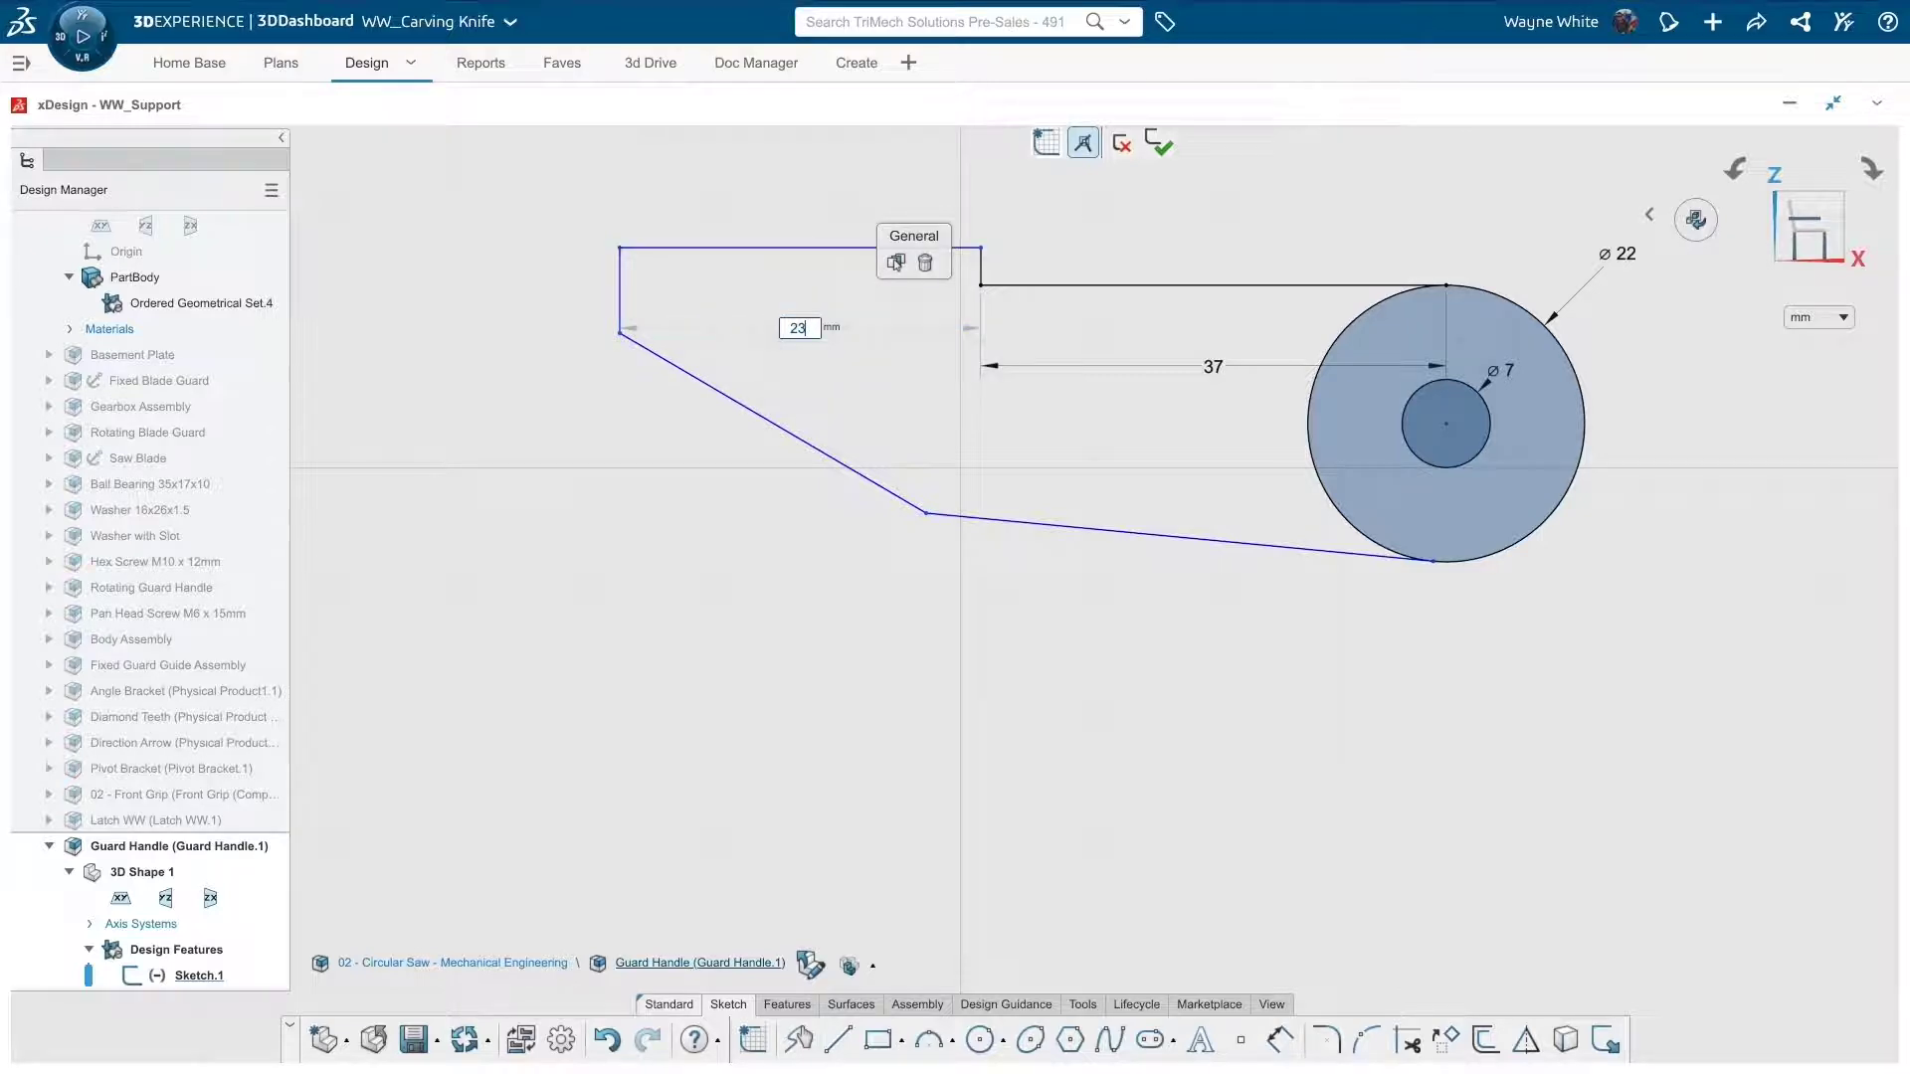
key("Return")
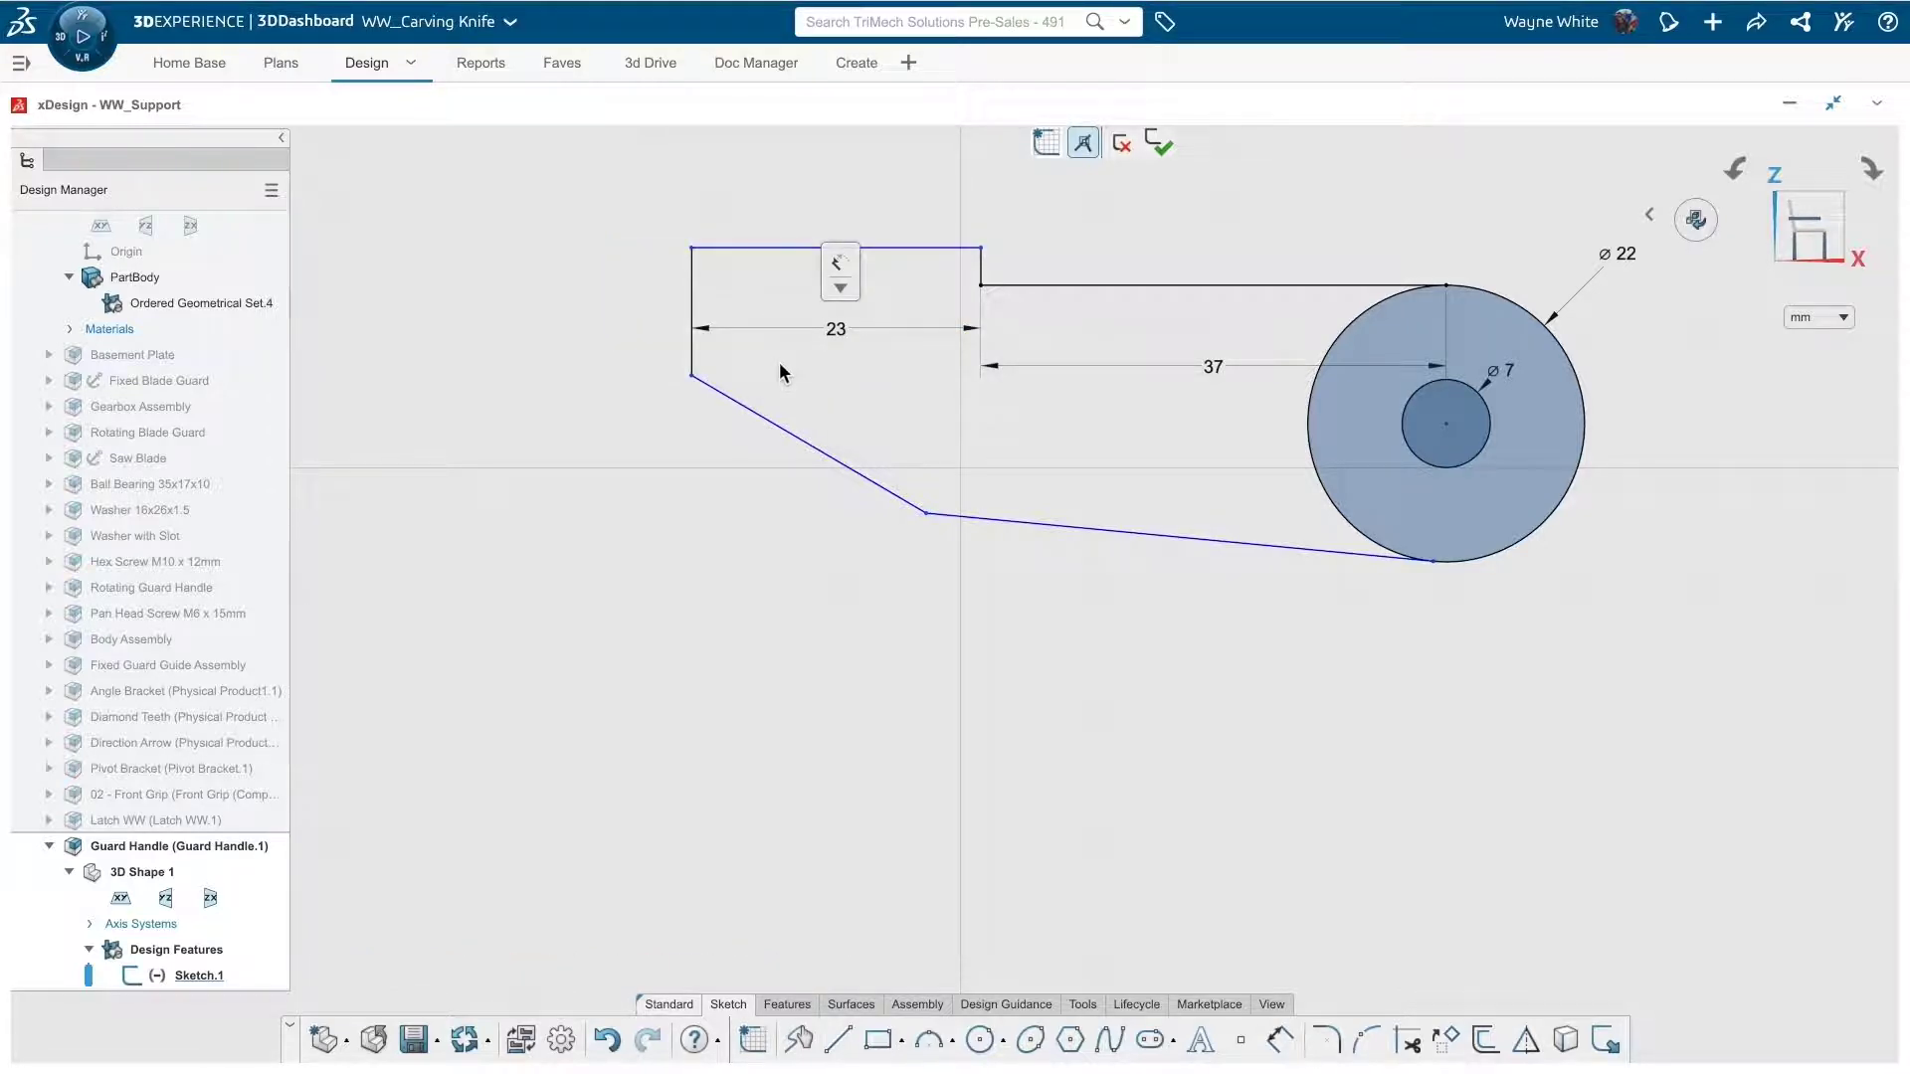
Step: Set the angle between the lower line and the long upper horizontal line to 5°
left_click(1025, 524)
left_click(1099, 286)
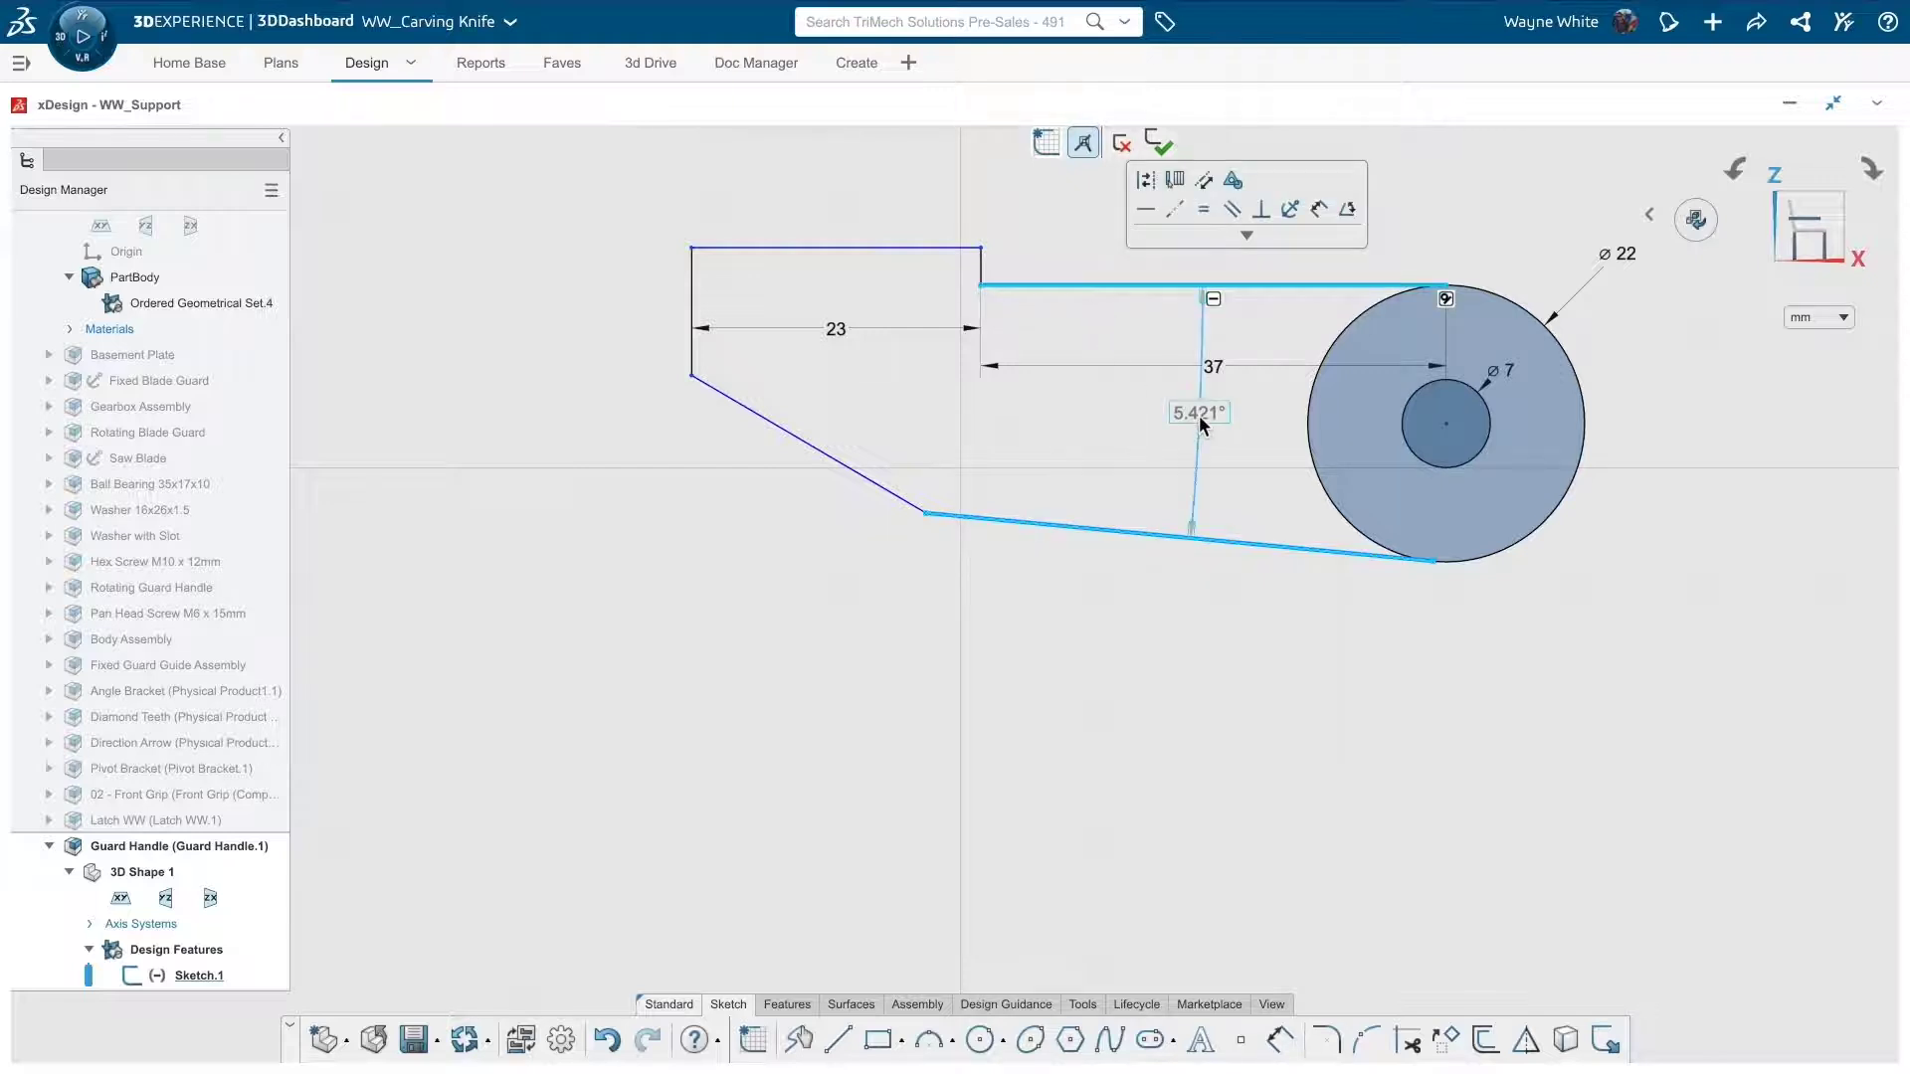
left_click(1199, 422)
type("5")
key("Return")
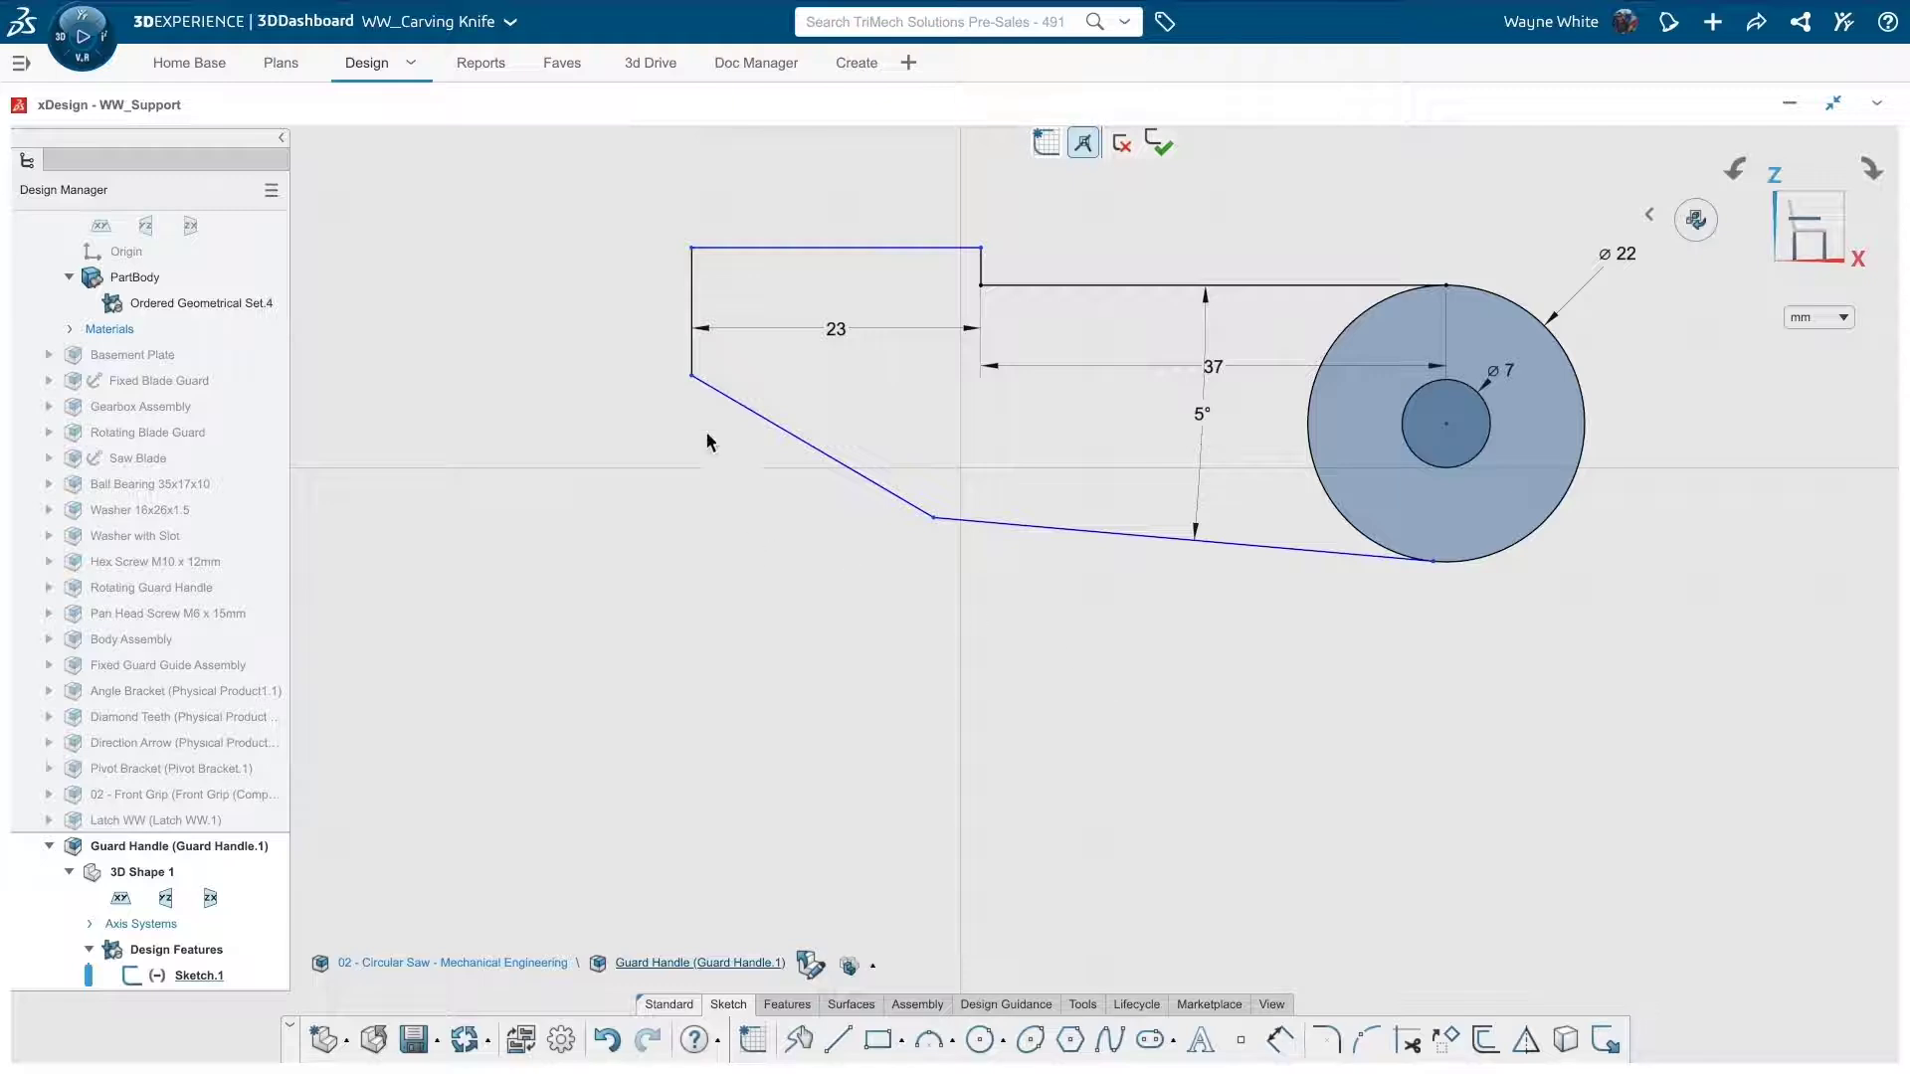
Step: Set the length of the vertical line at the handle's far end to 10 mm
left_click(693, 367)
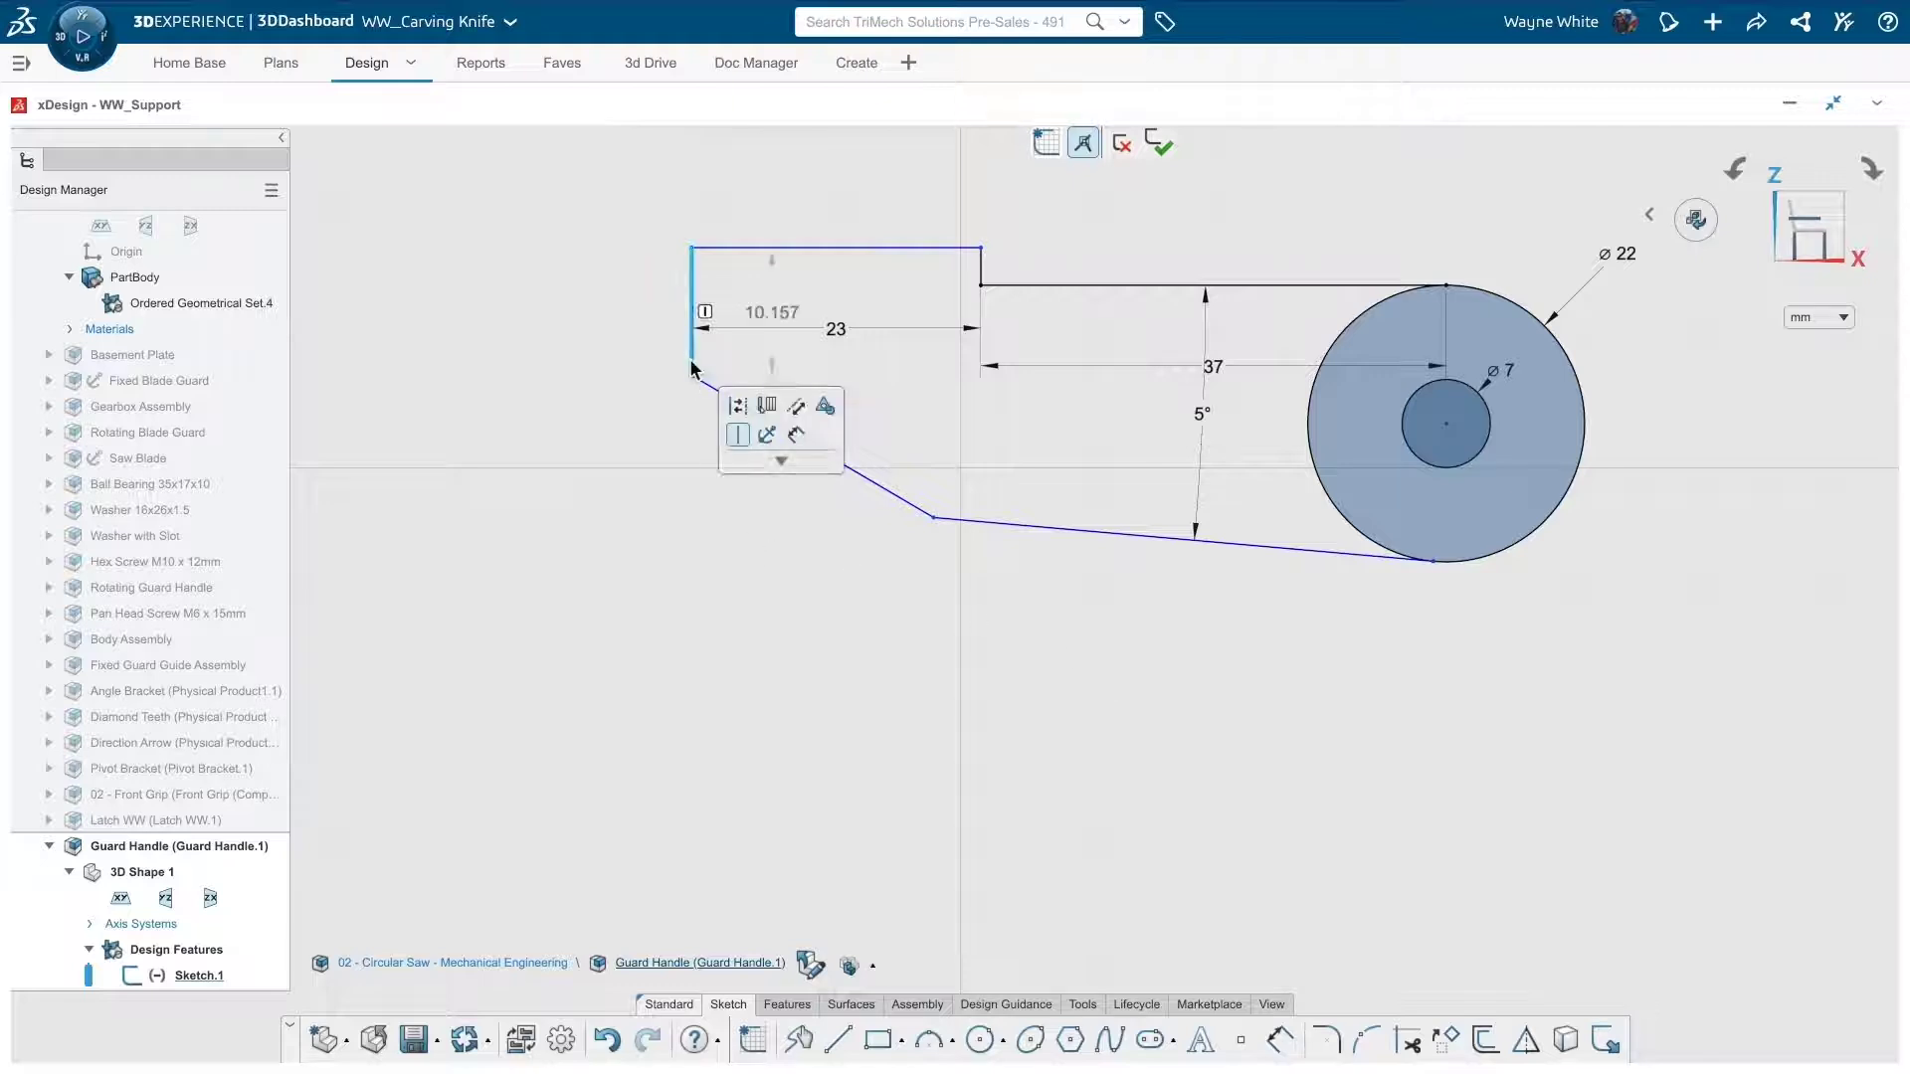
left_click(780, 313)
type("10")
key("Return")
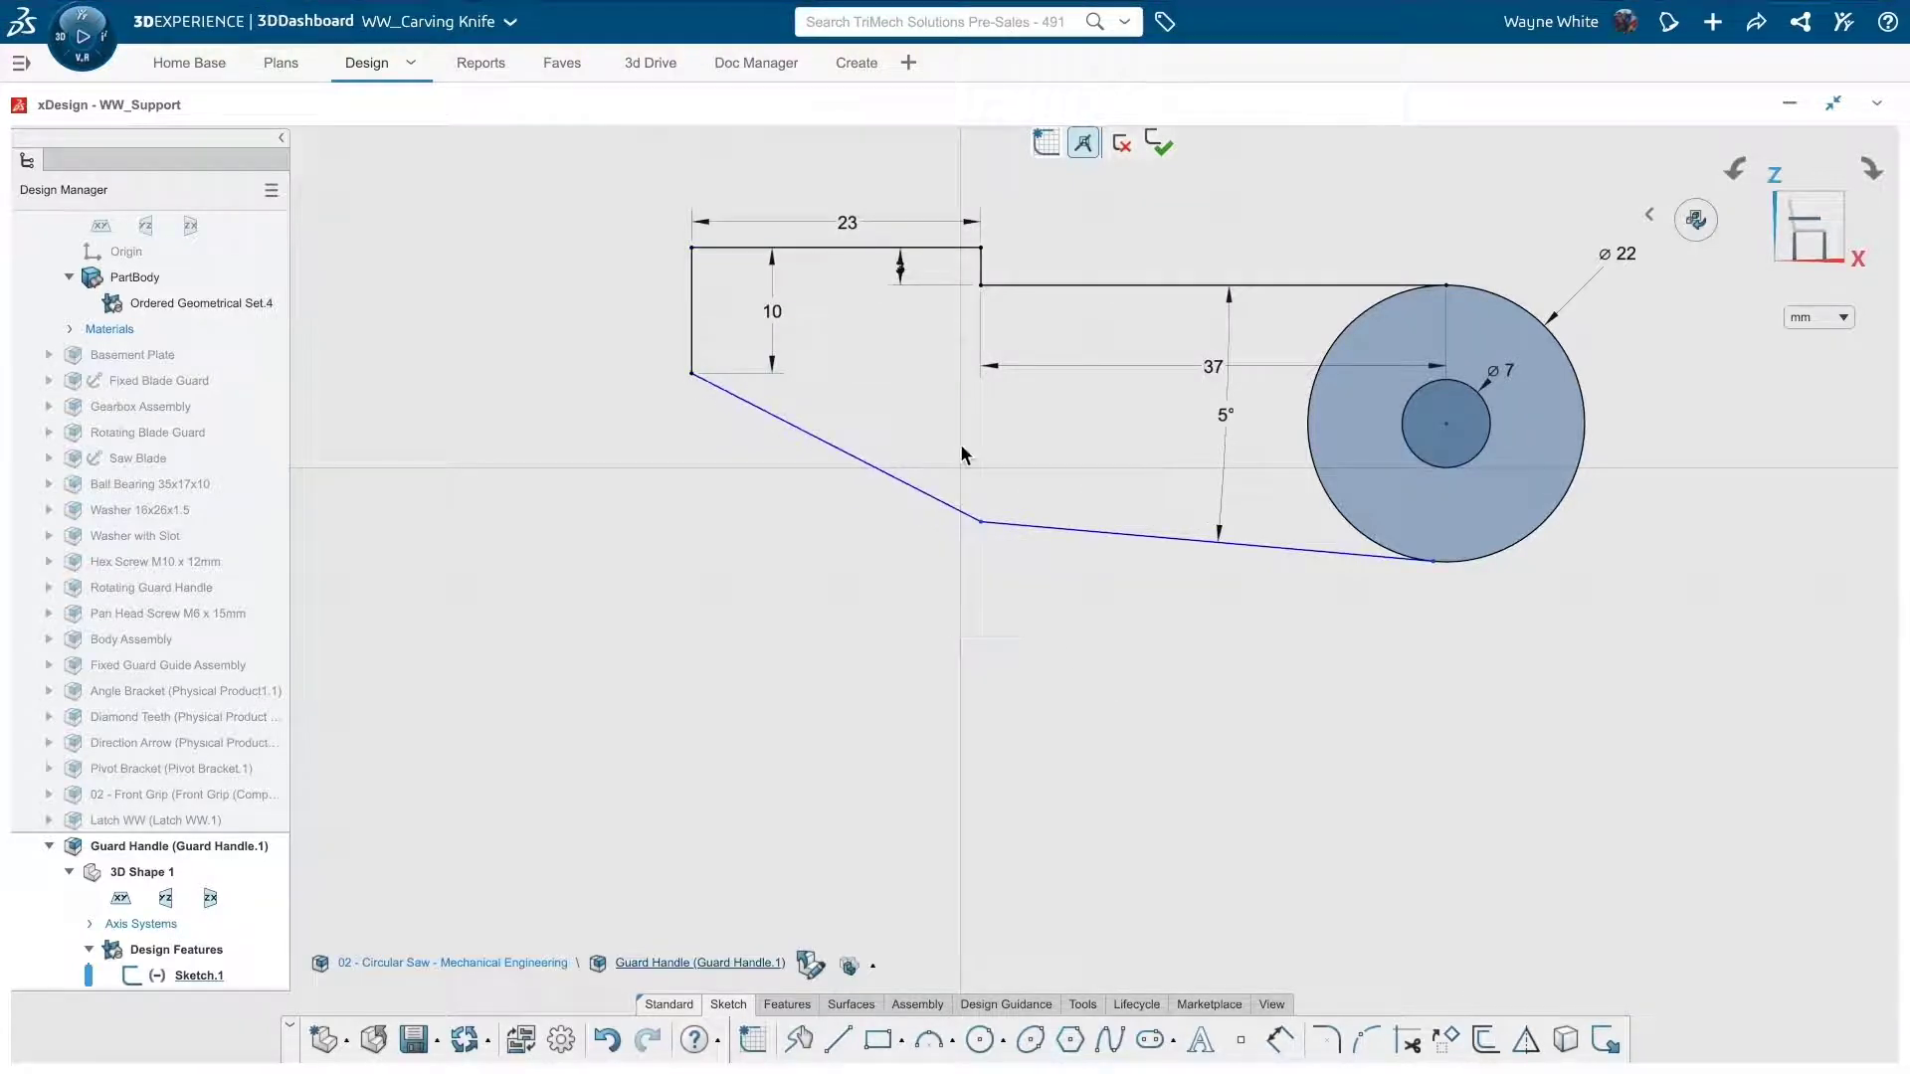
Step: Try a 10 mm vertical dimension between the slanted line's endpoints and remove it again
left_click(962, 448)
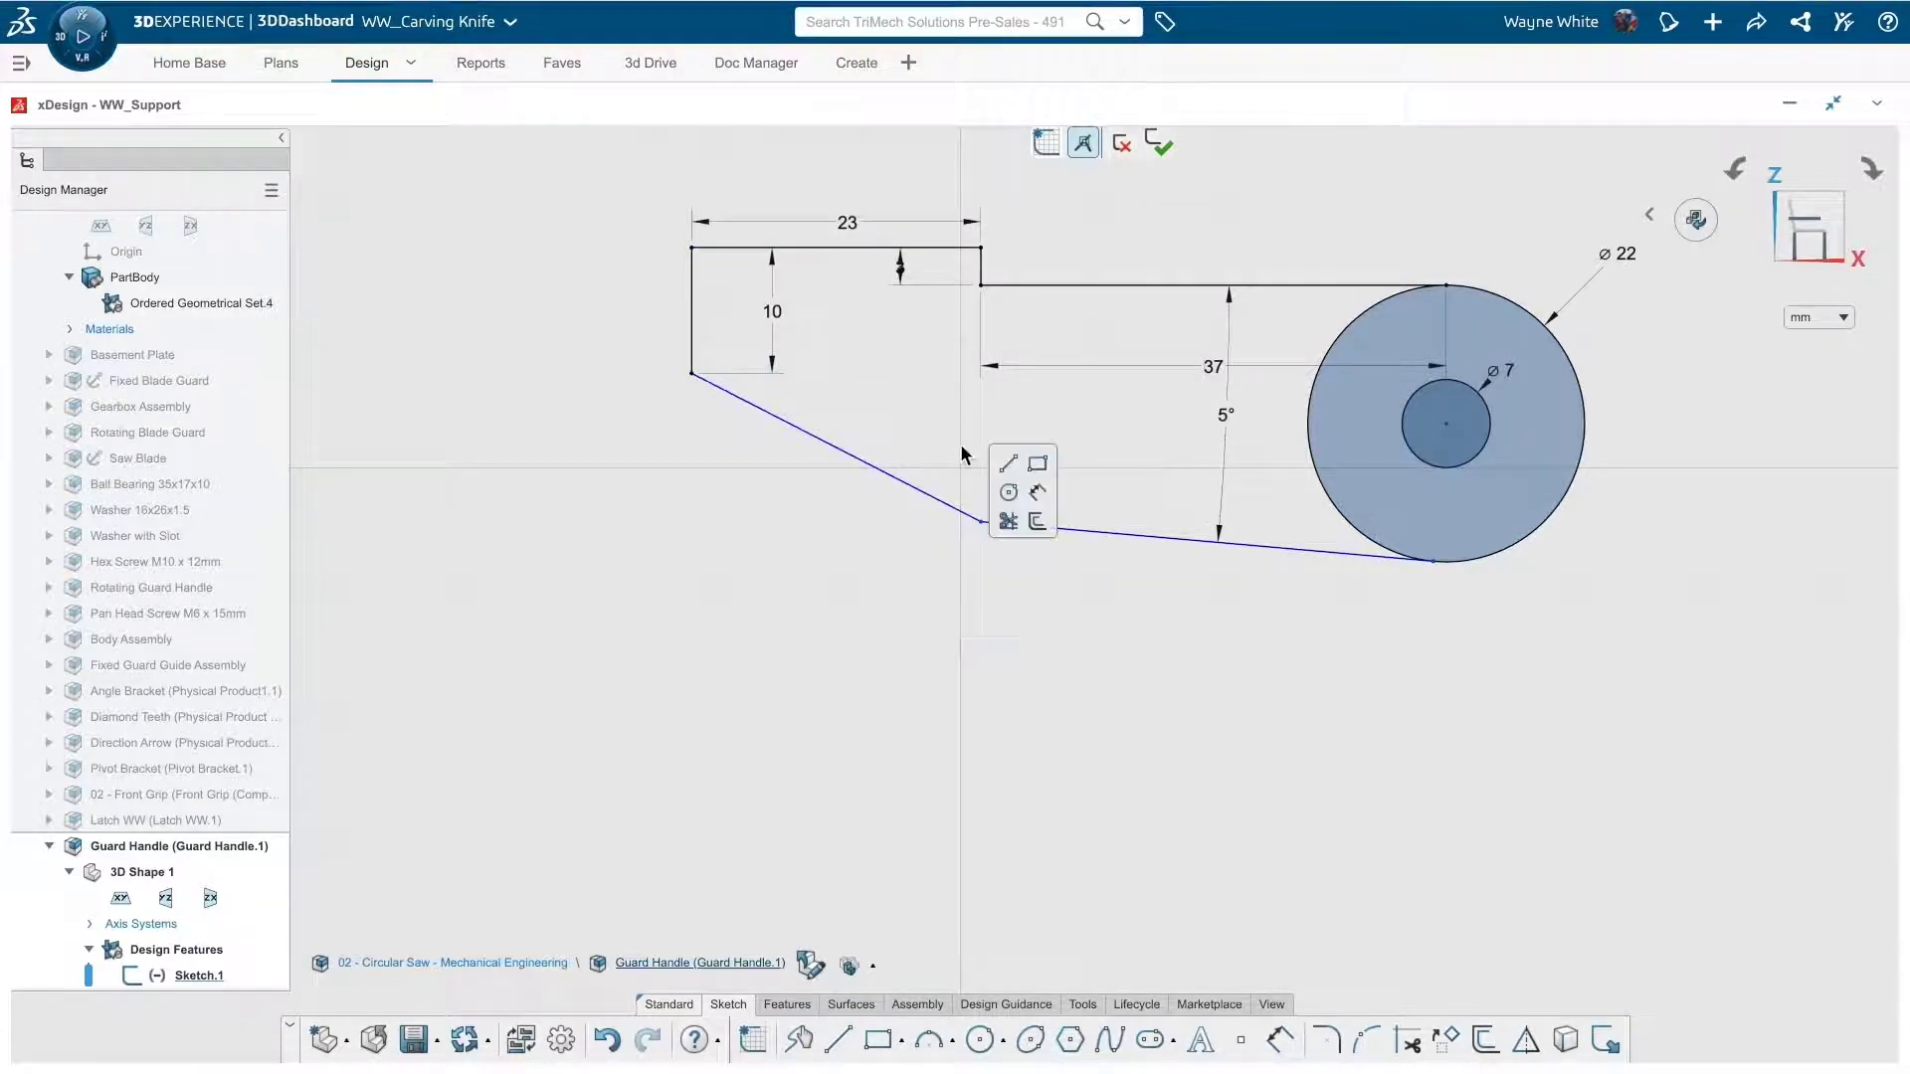
left_click(1037, 489)
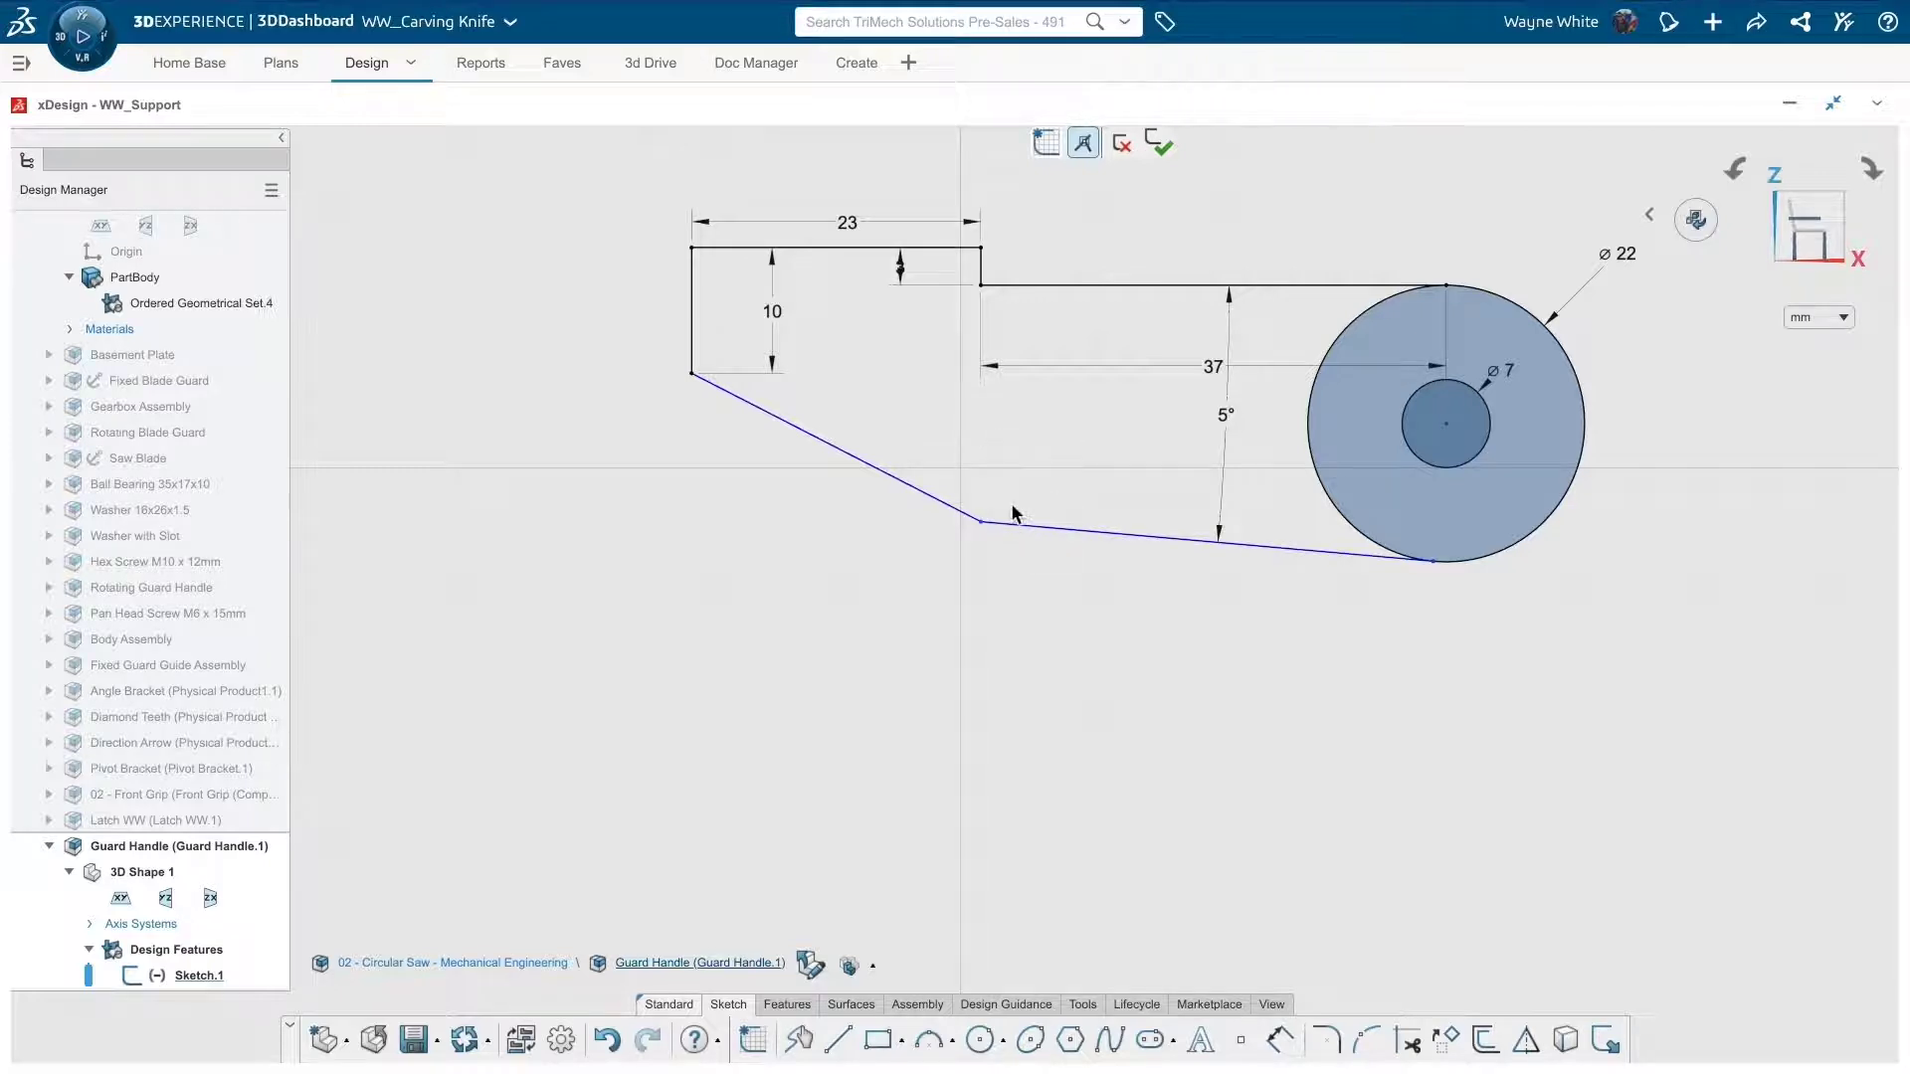
left_click(698, 377)
left_click(649, 425)
type("10")
key("Return")
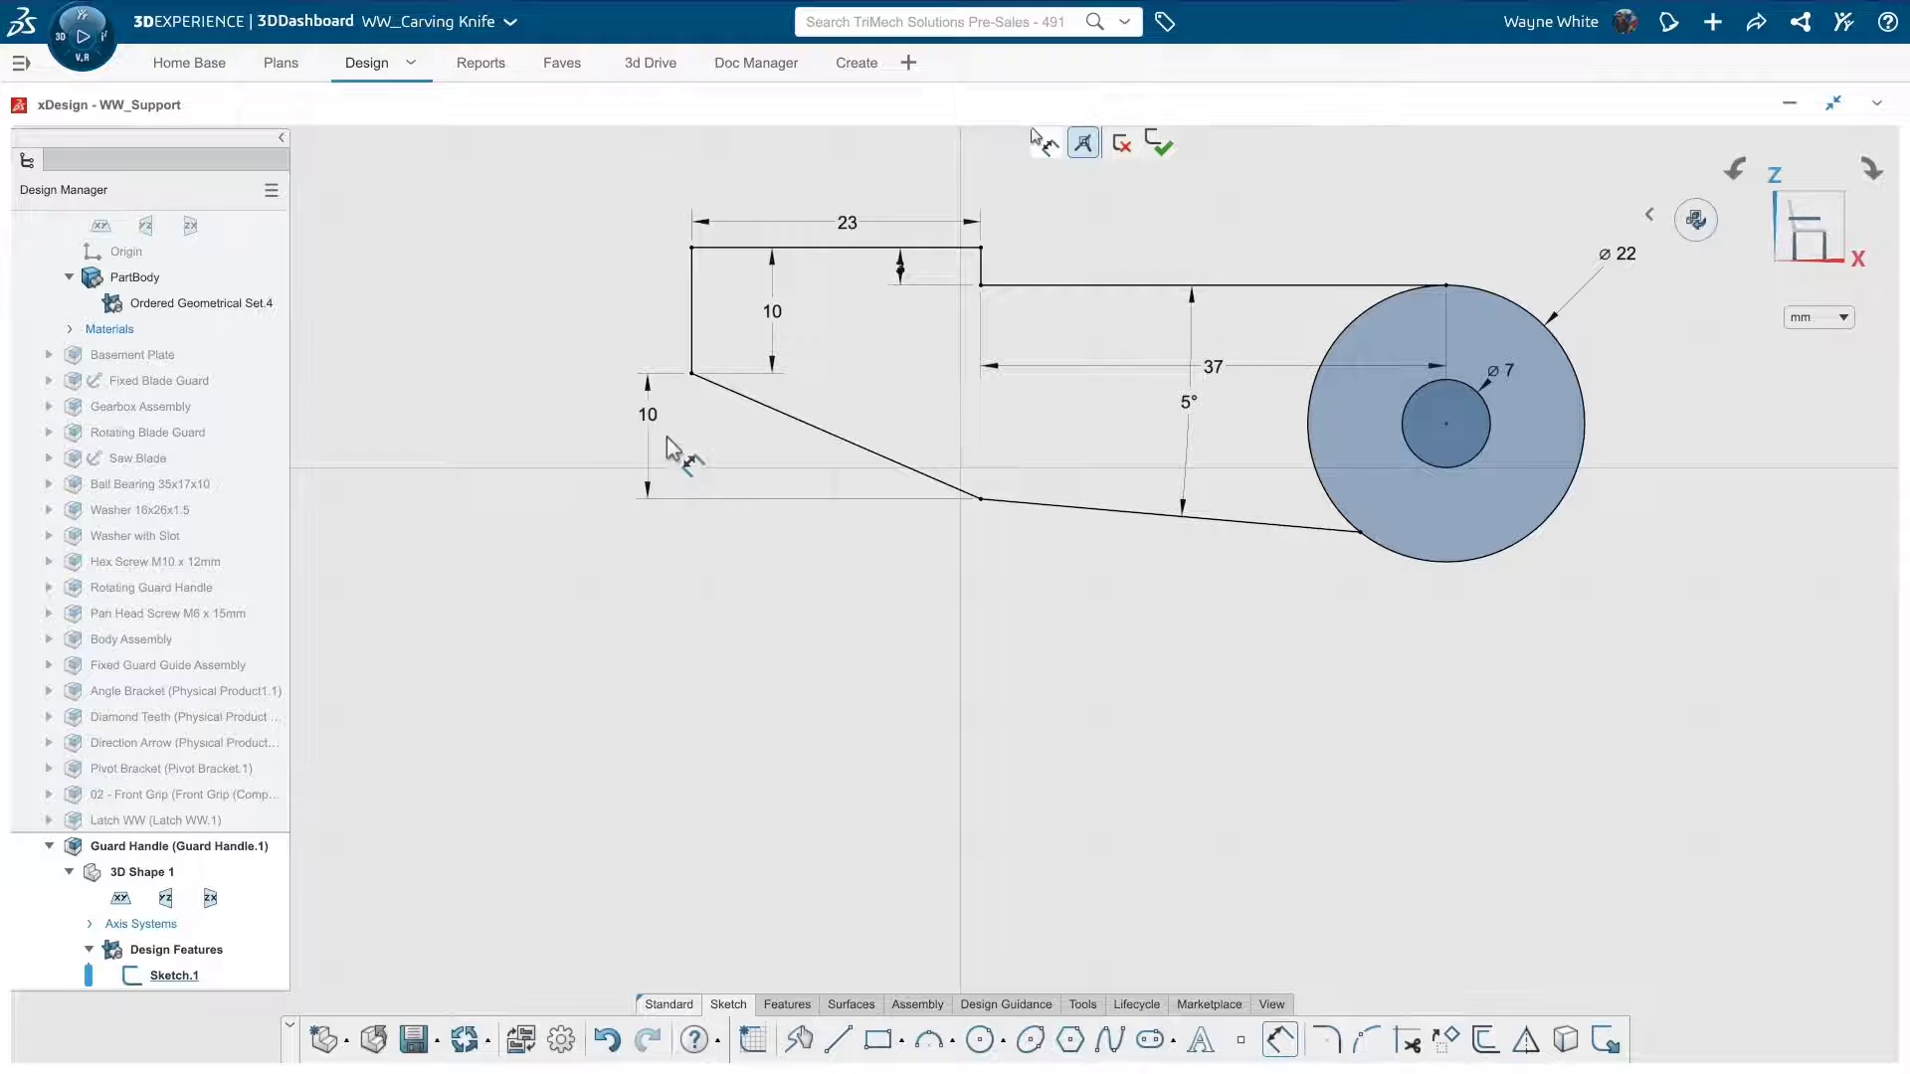
key("Escape")
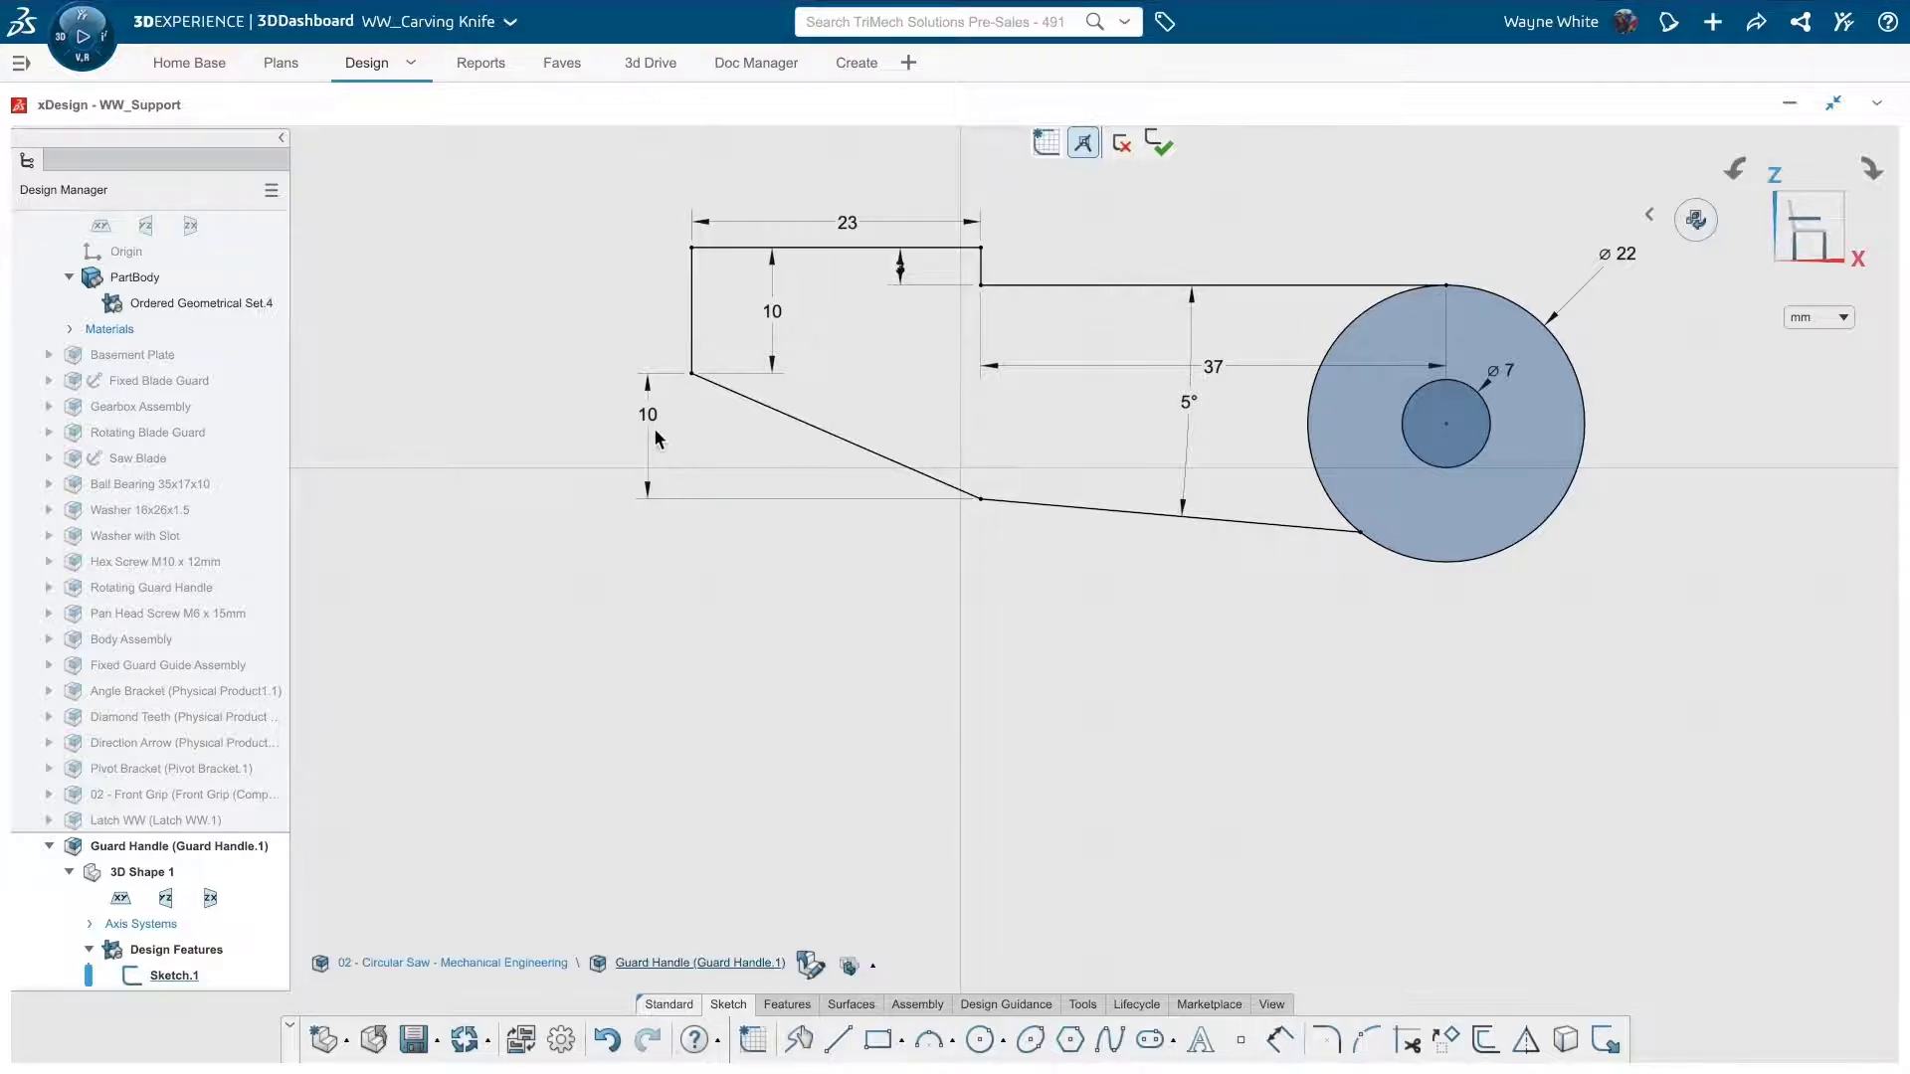
left_click(663, 503)
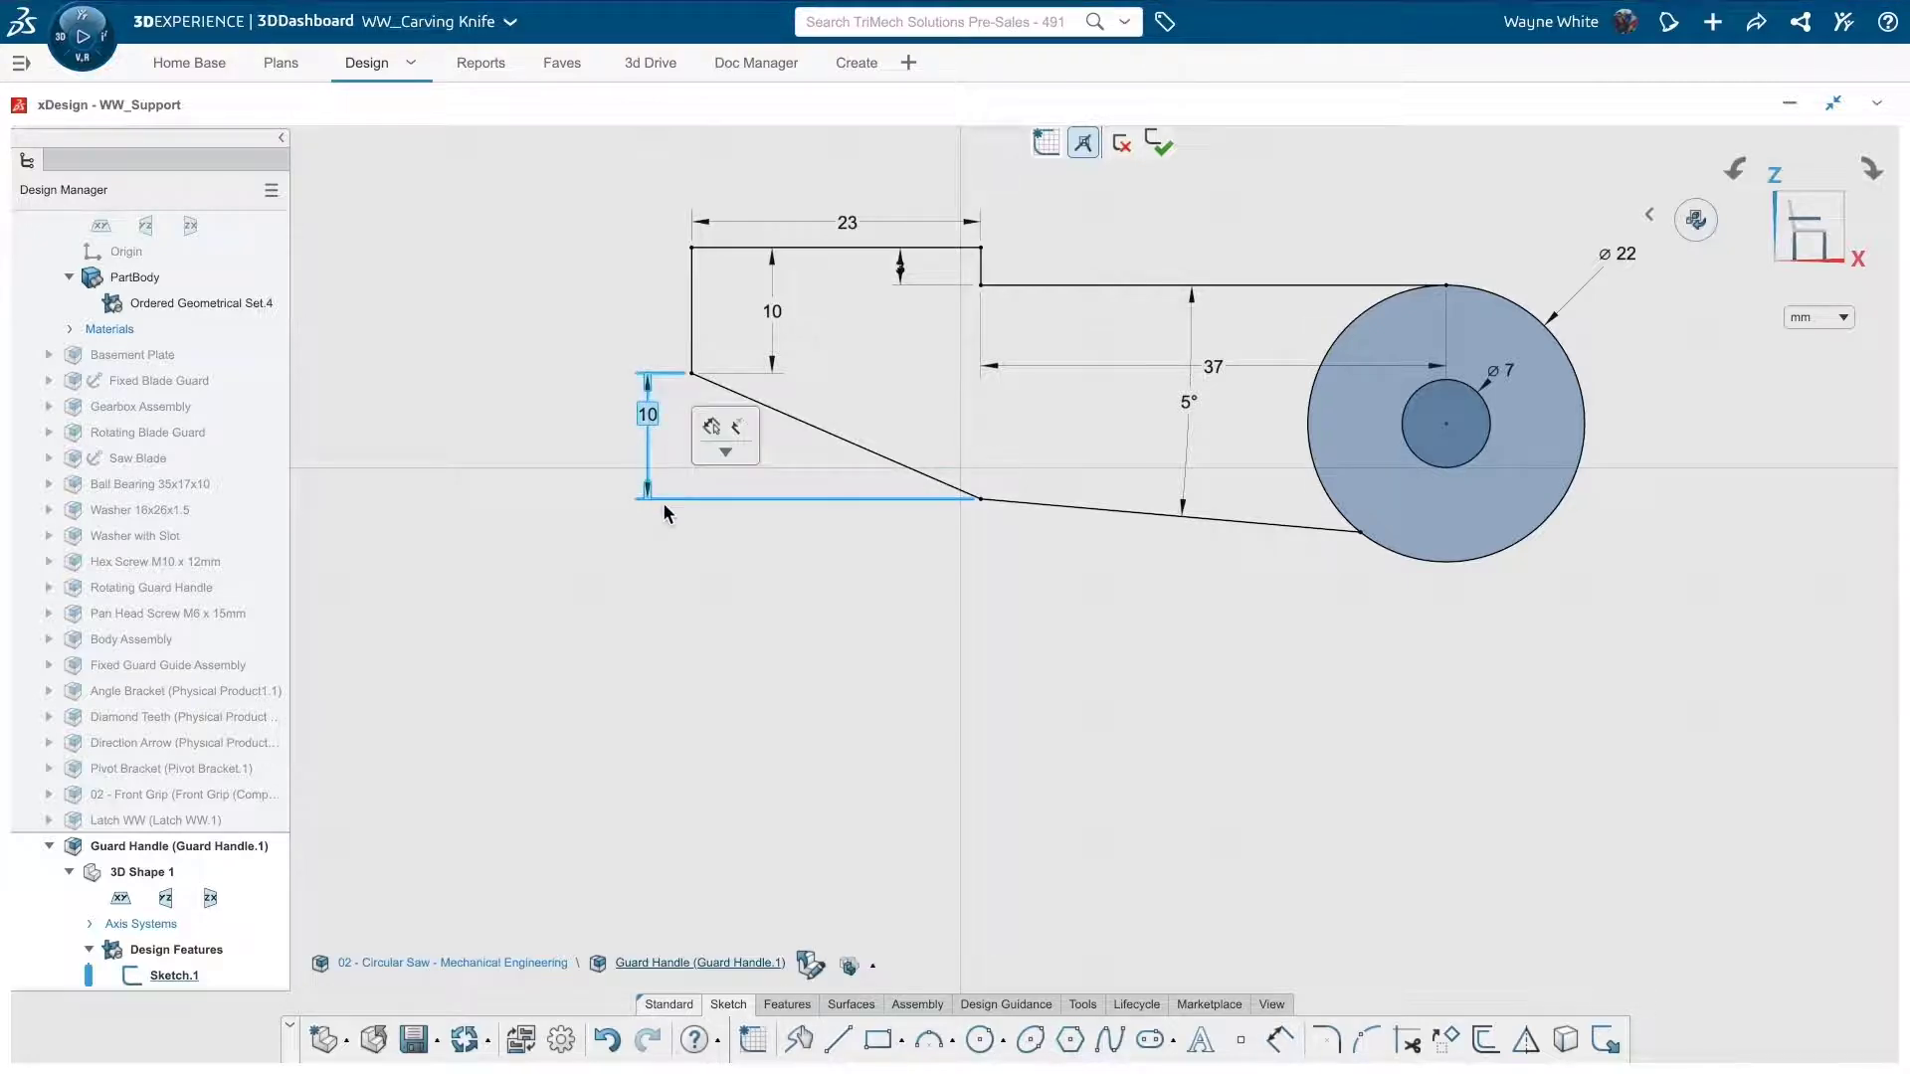
left_click(740, 448)
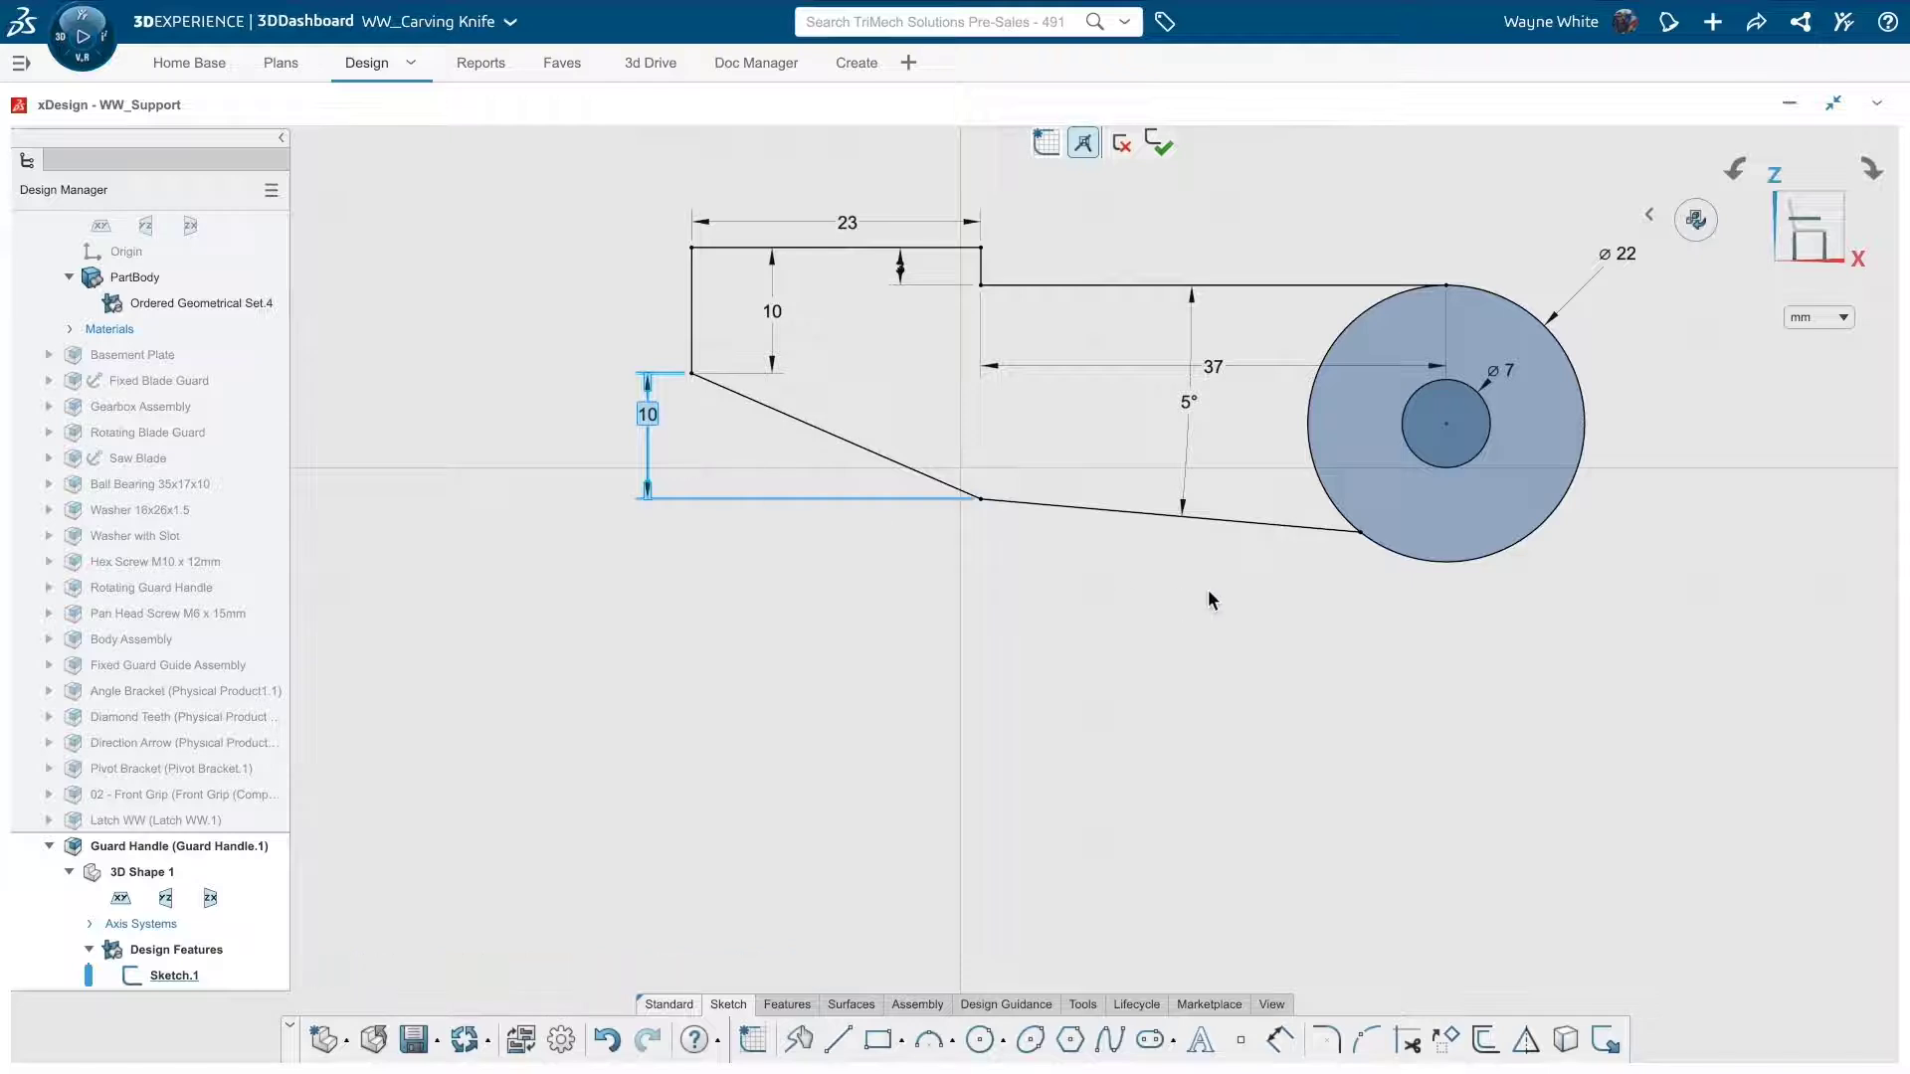
Step: Make the lower outline line tangent to the 22 mm circle at their shared endpoint
left_click(1359, 535)
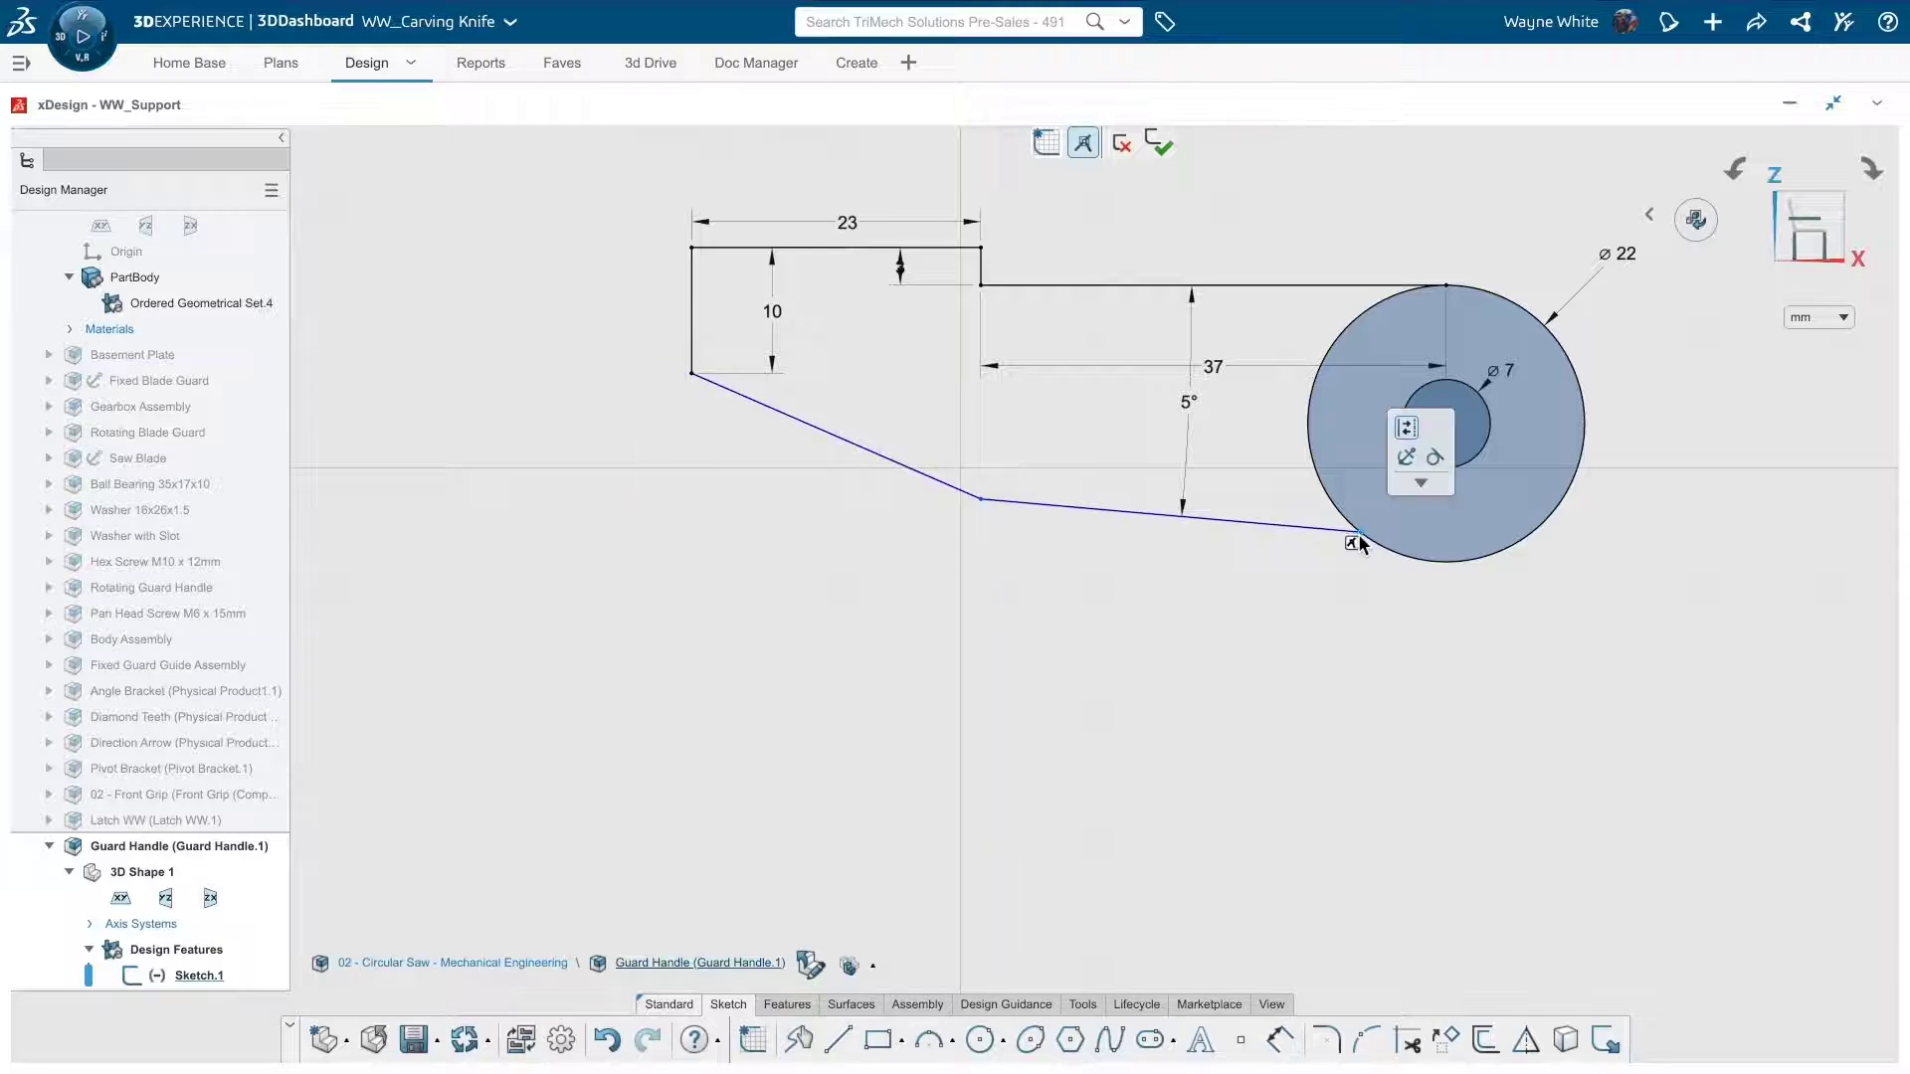
left_click(1434, 458)
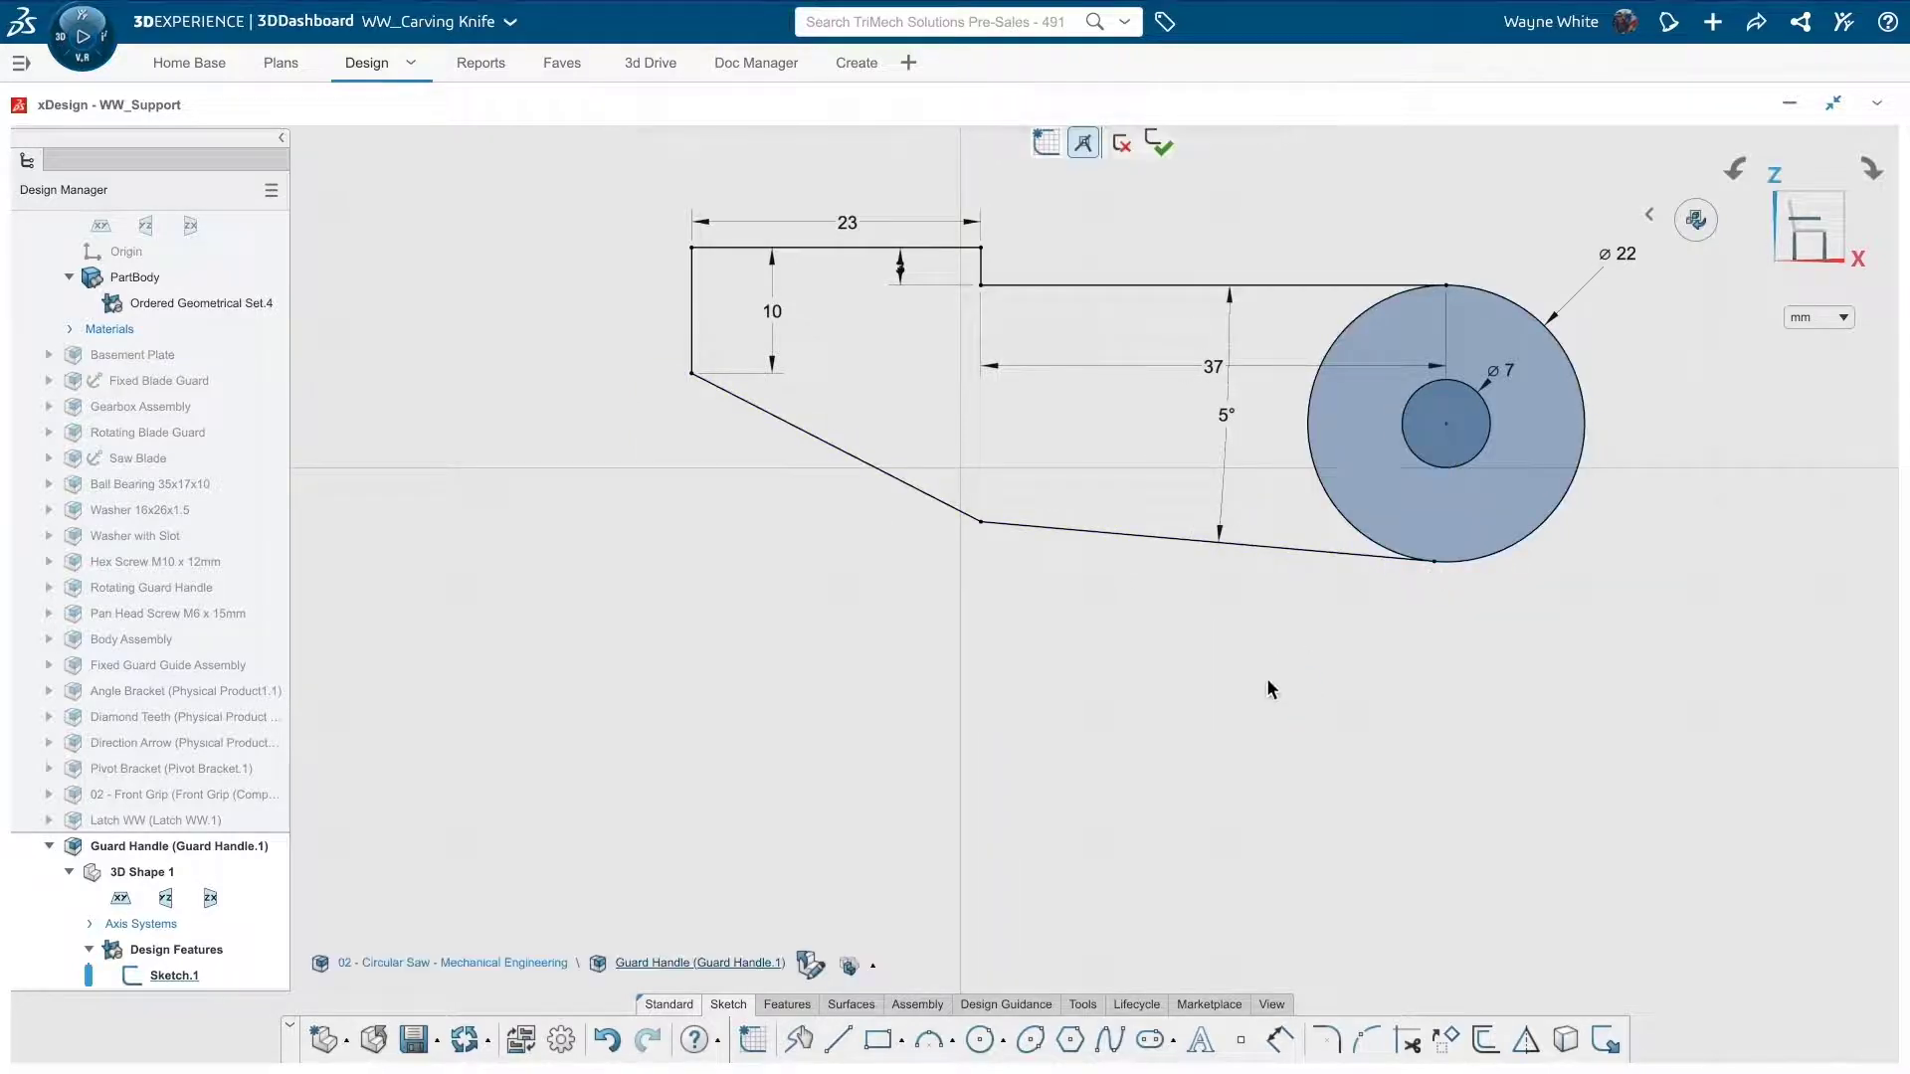
Step: Offset the whole chained handle outline 3 mm inward
left_click(1485, 1039)
left_click(1177, 549)
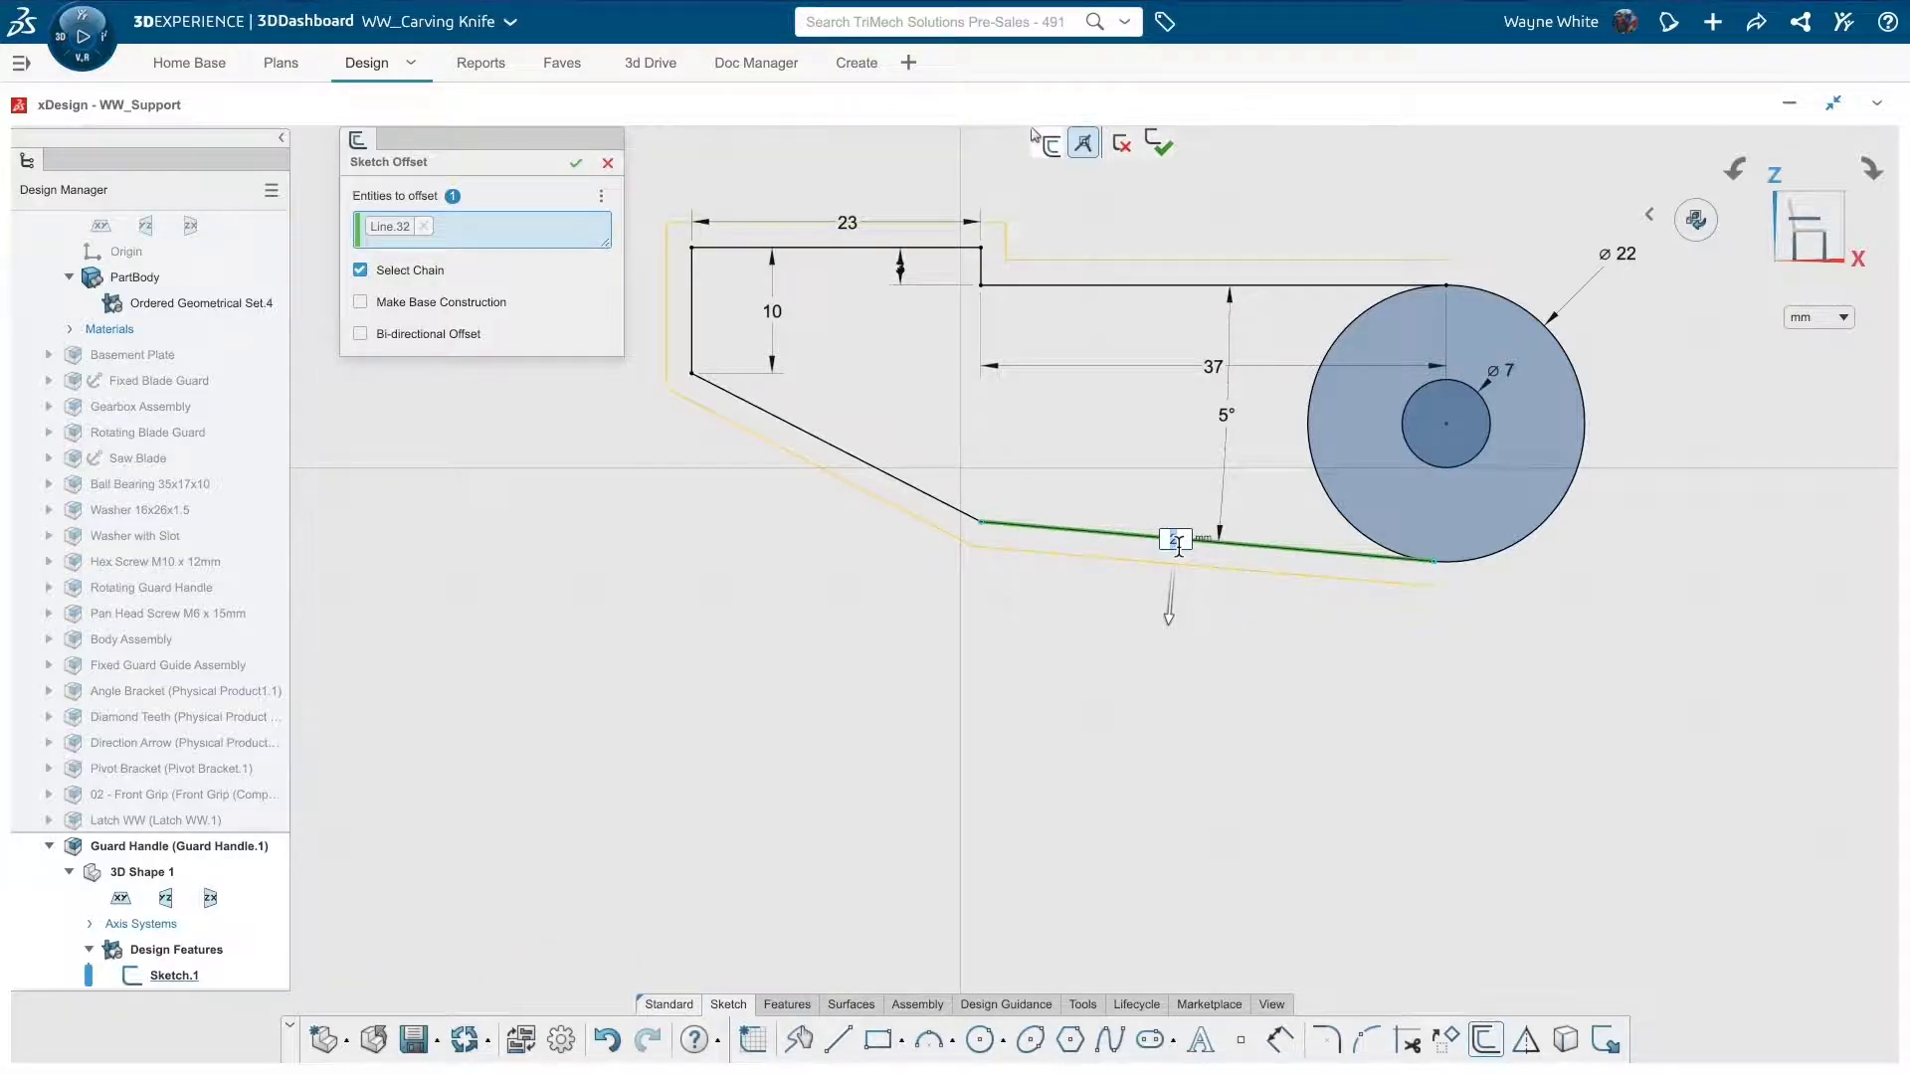
type("-3")
key("Return")
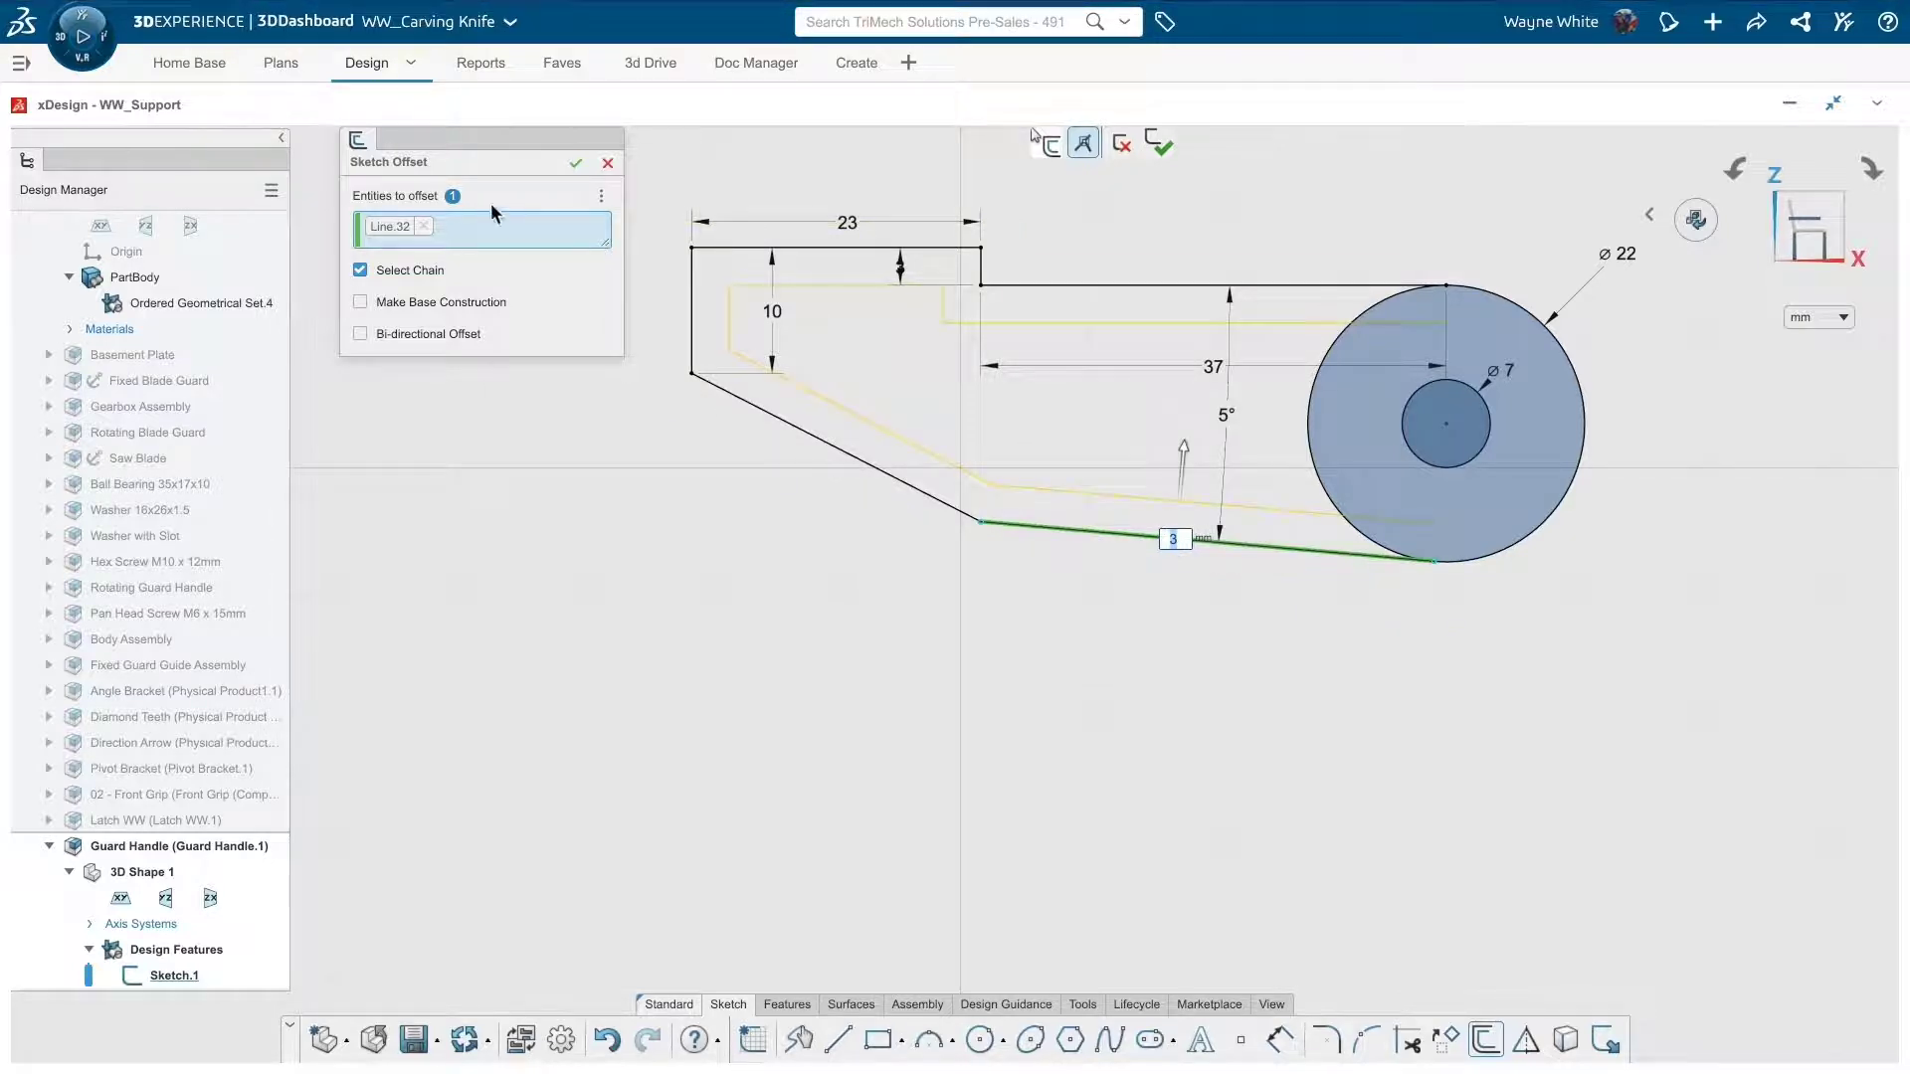
left_click(575, 163)
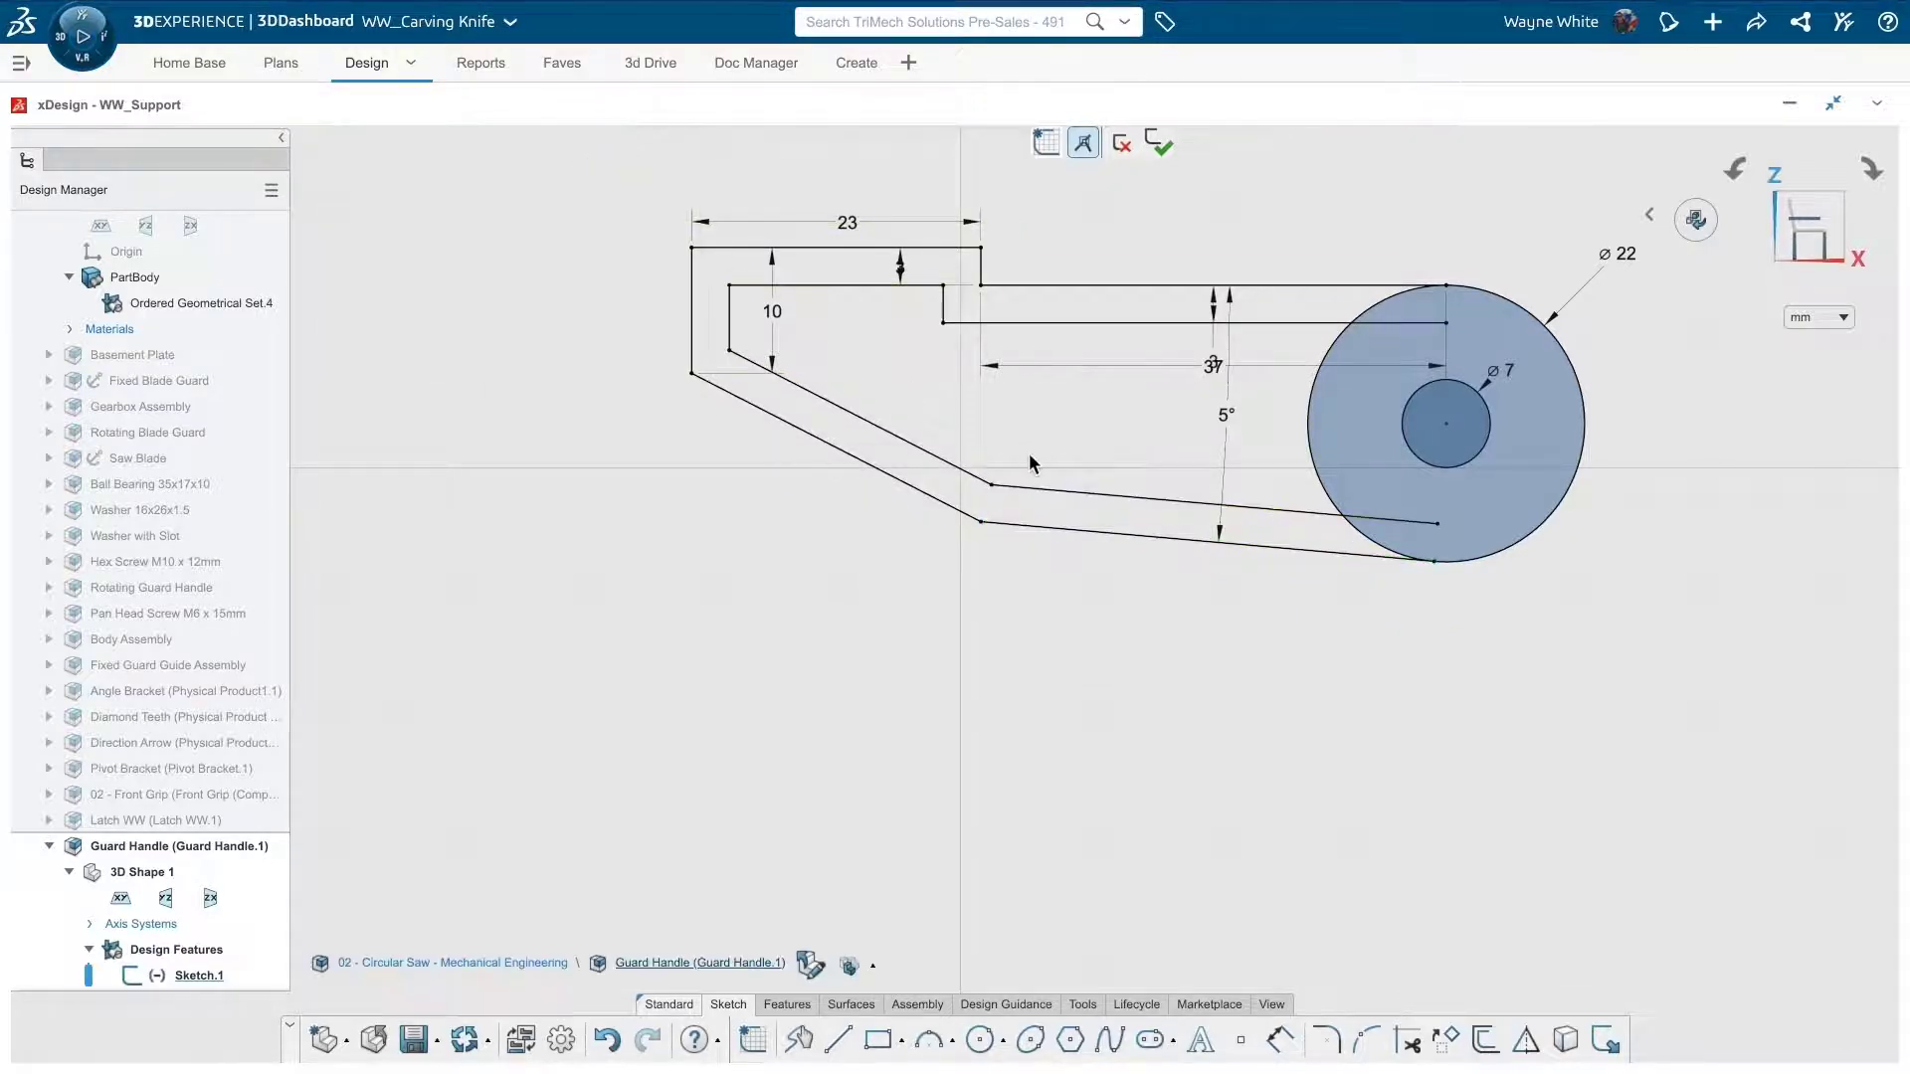
Step: Sketch two vertical lines about 3.8 mm apart between the inner offset's long upper and lower lines
key("l")
left_click(1094, 322)
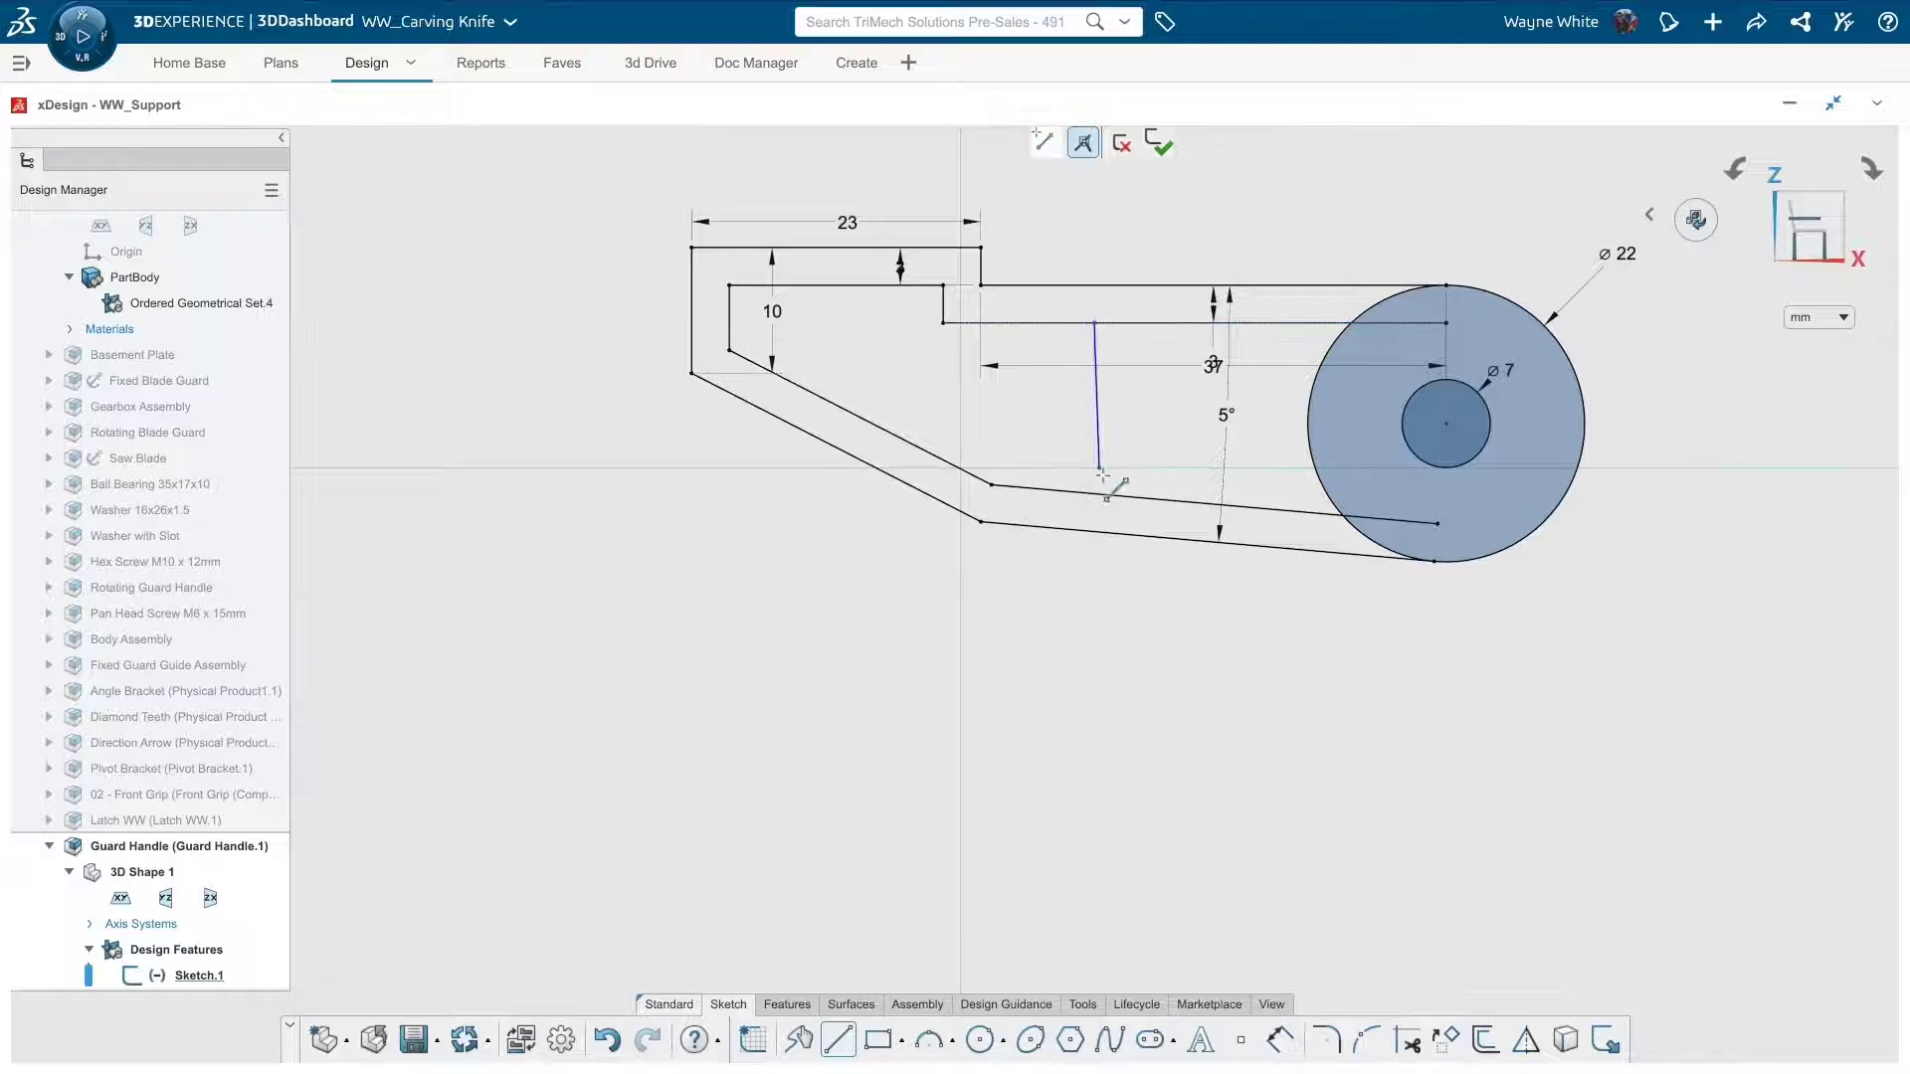
left_click(1094, 492)
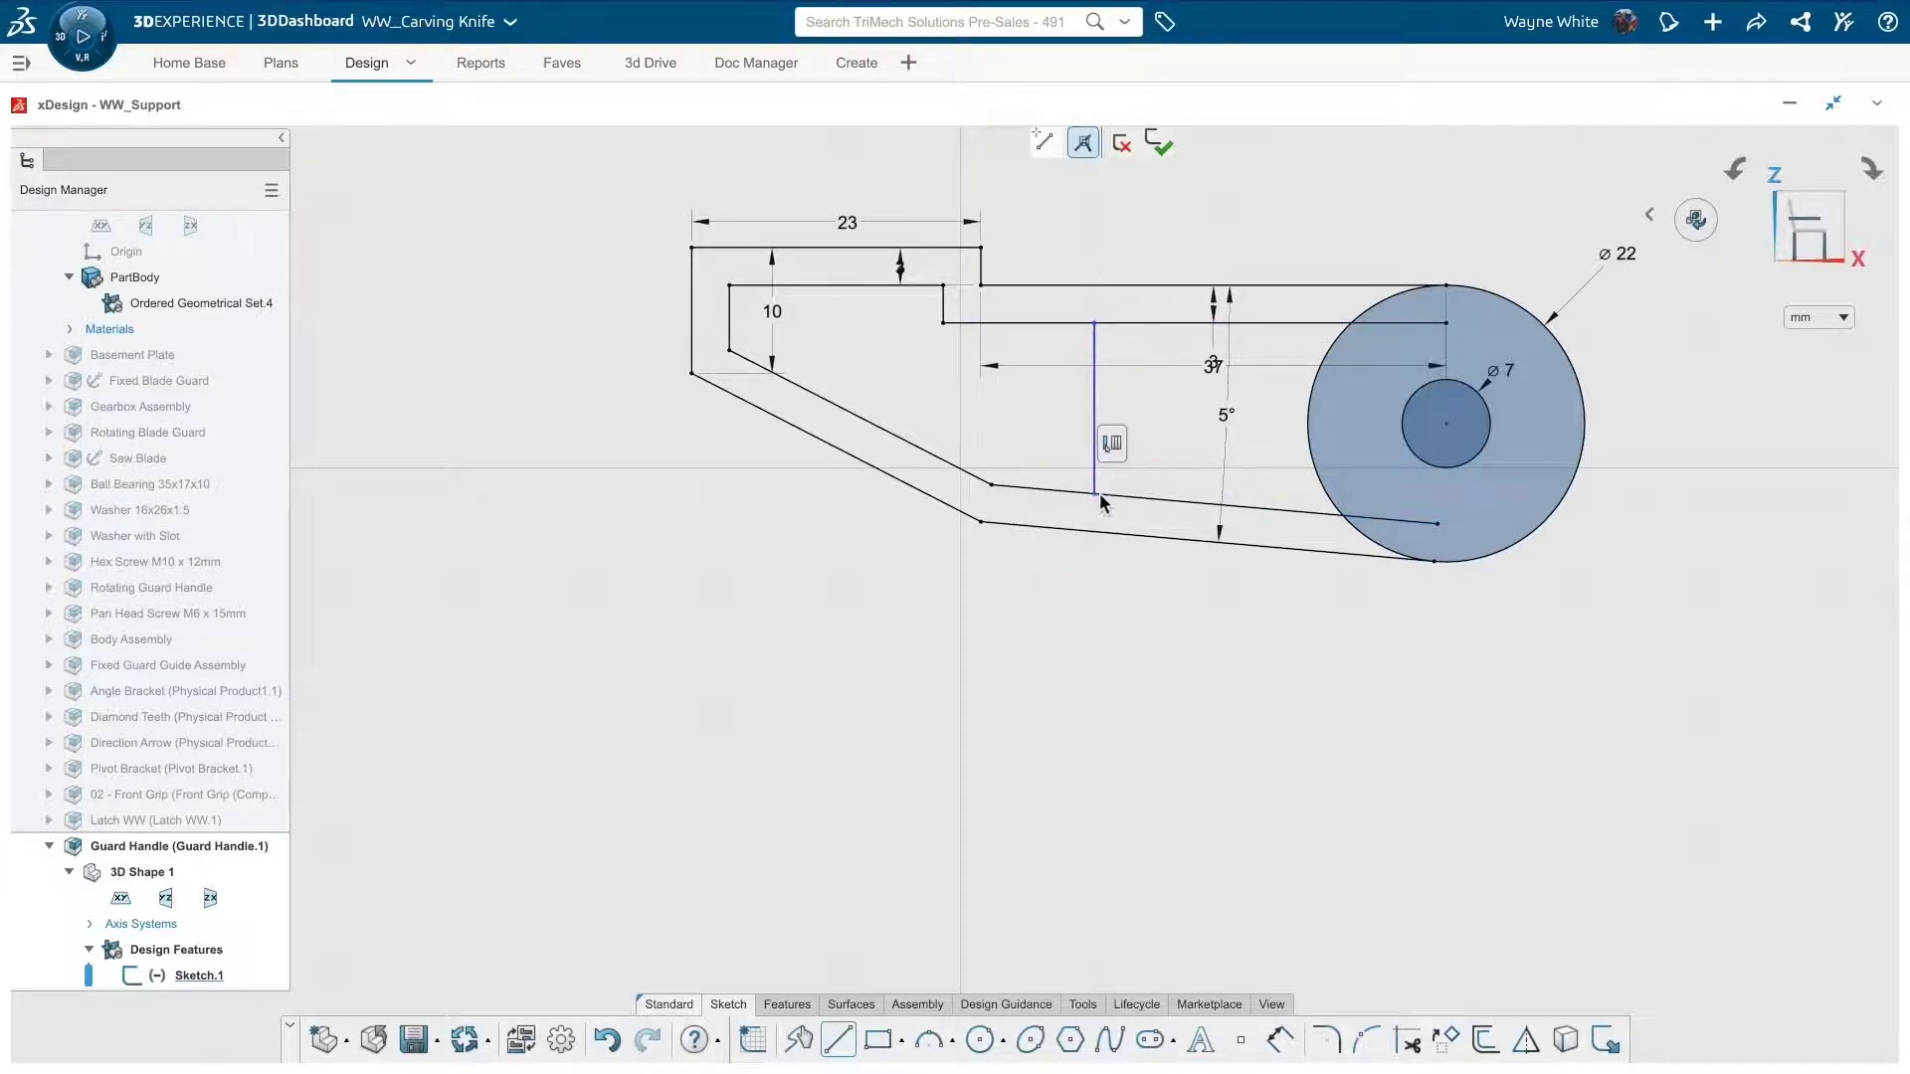
left_click(1142, 322)
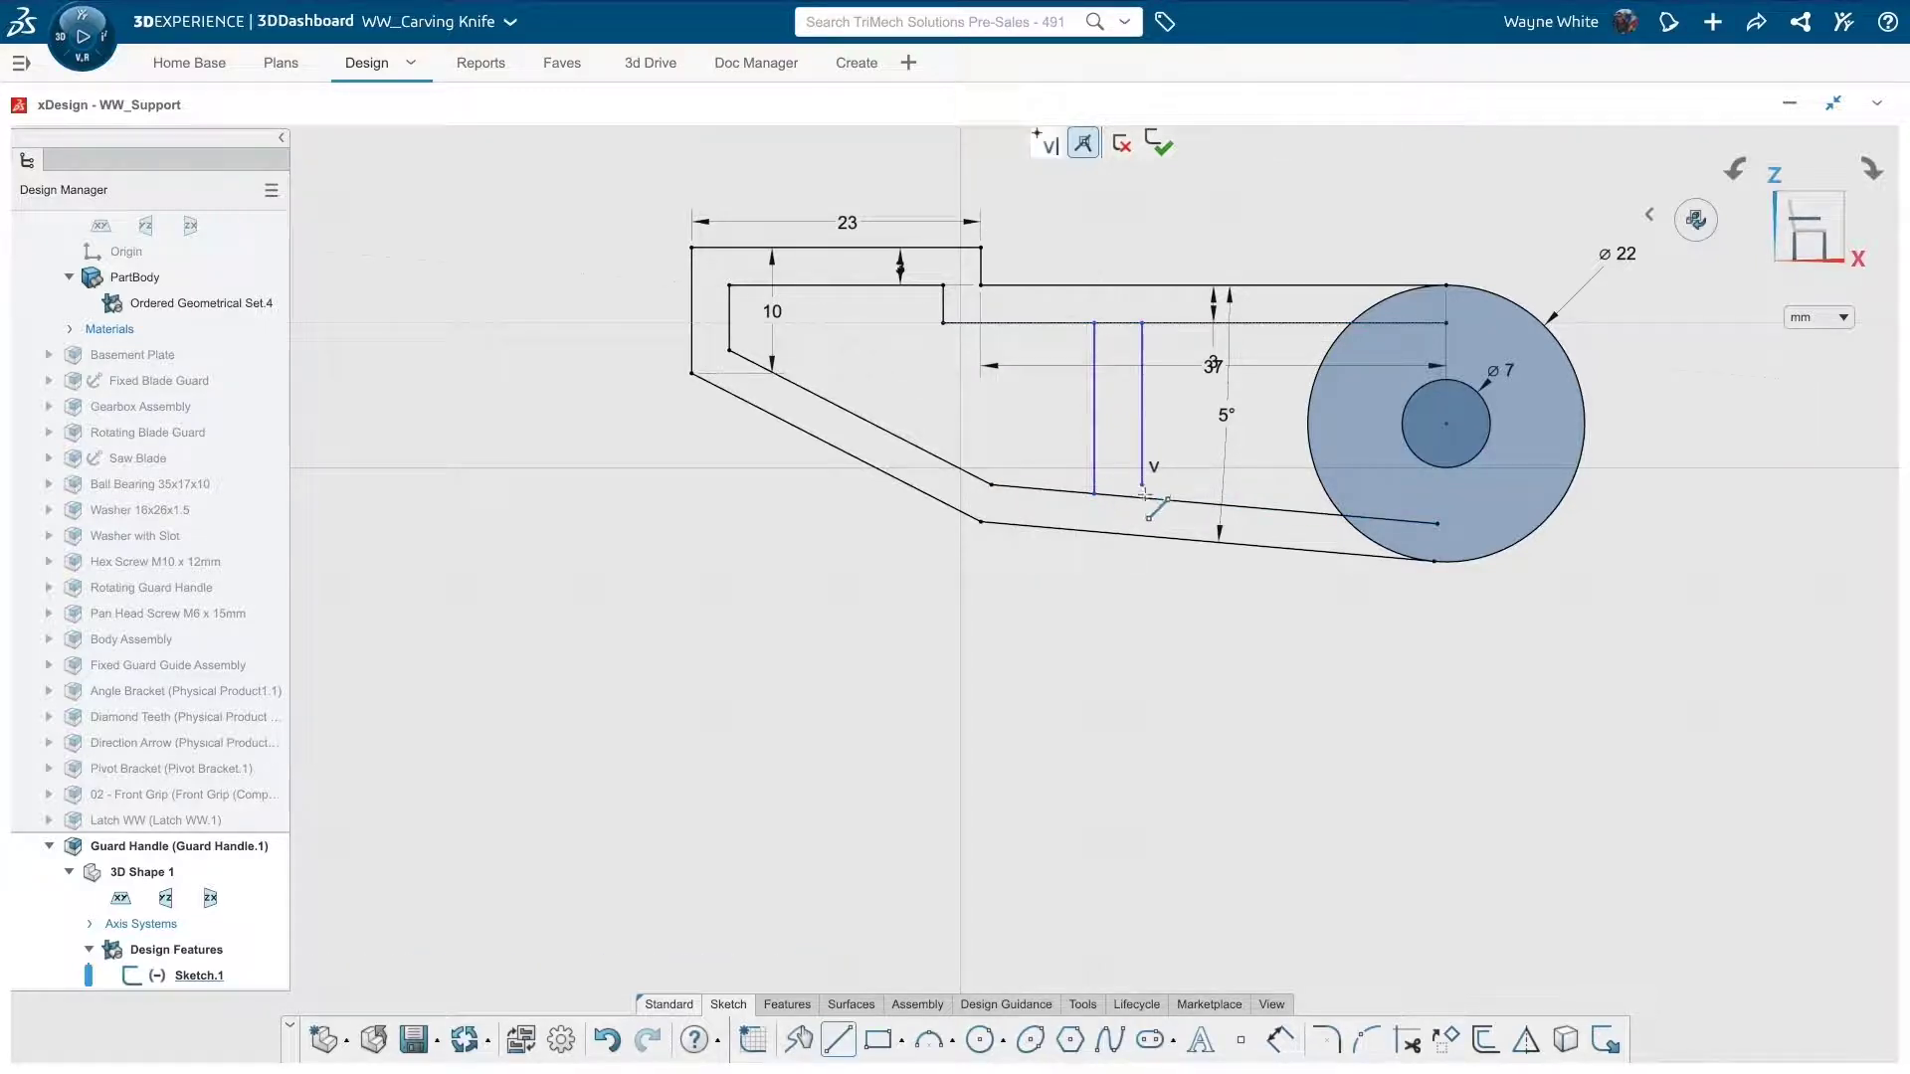
left_click(1142, 498)
key("Escape")
Step: Dimension the spacing between the two vertical rib lines as 3 mm, placing the dimension above the outline
left_click(1096, 443)
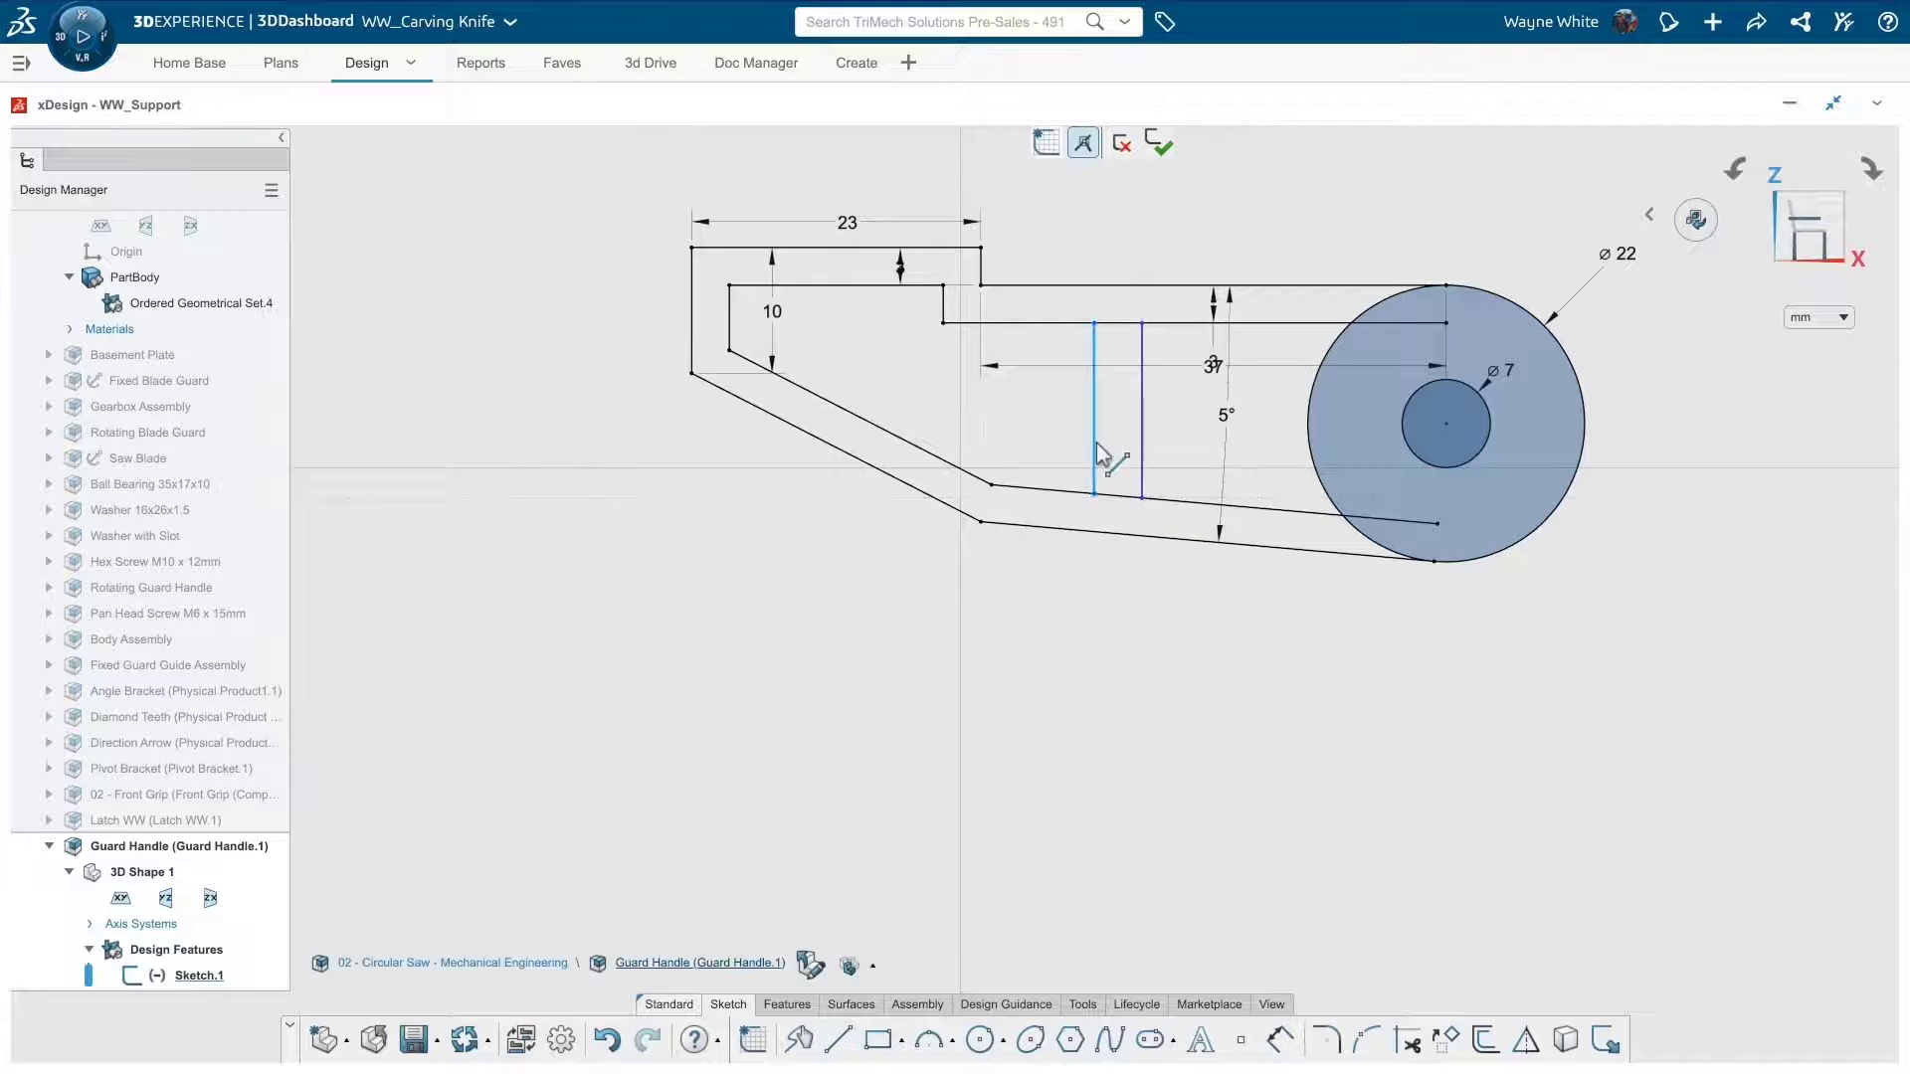
left_click(1143, 438)
left_click(1144, 488)
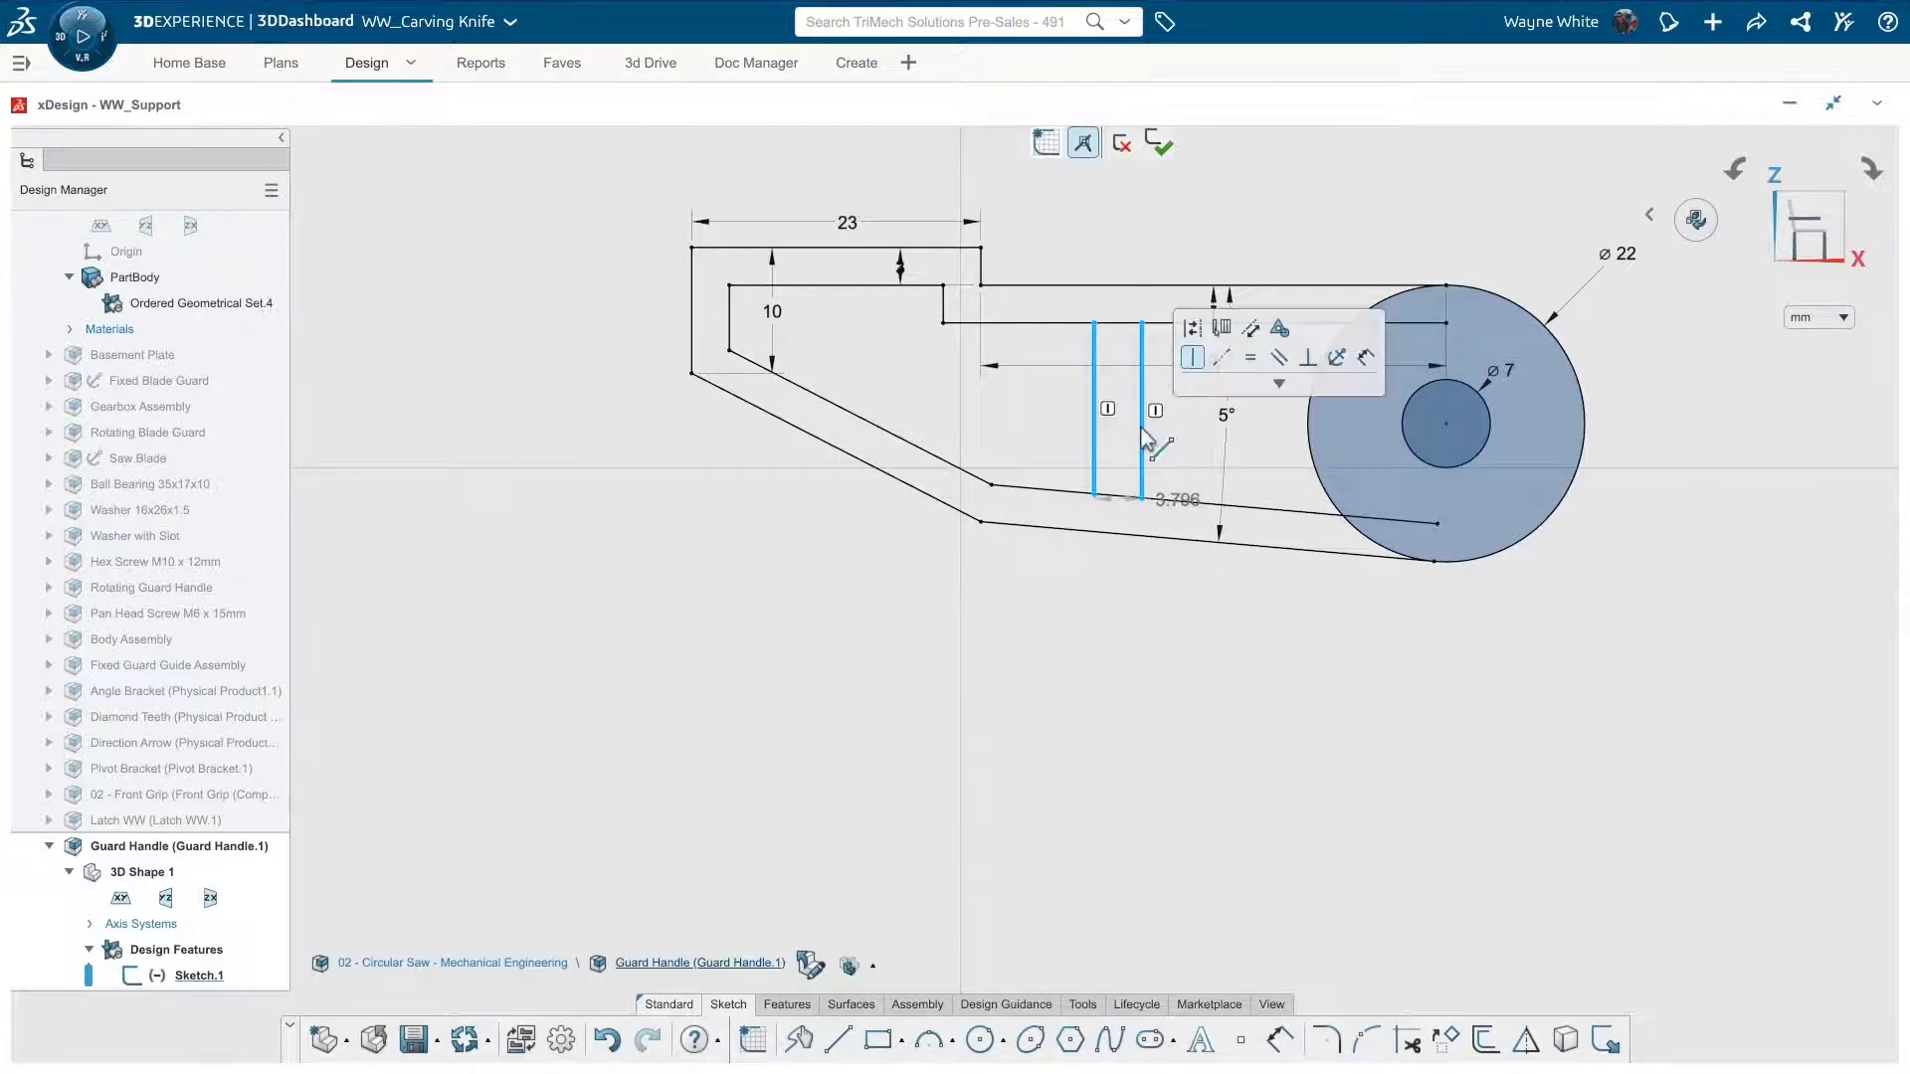
left_click(1172, 493)
type("=")
key("Escape")
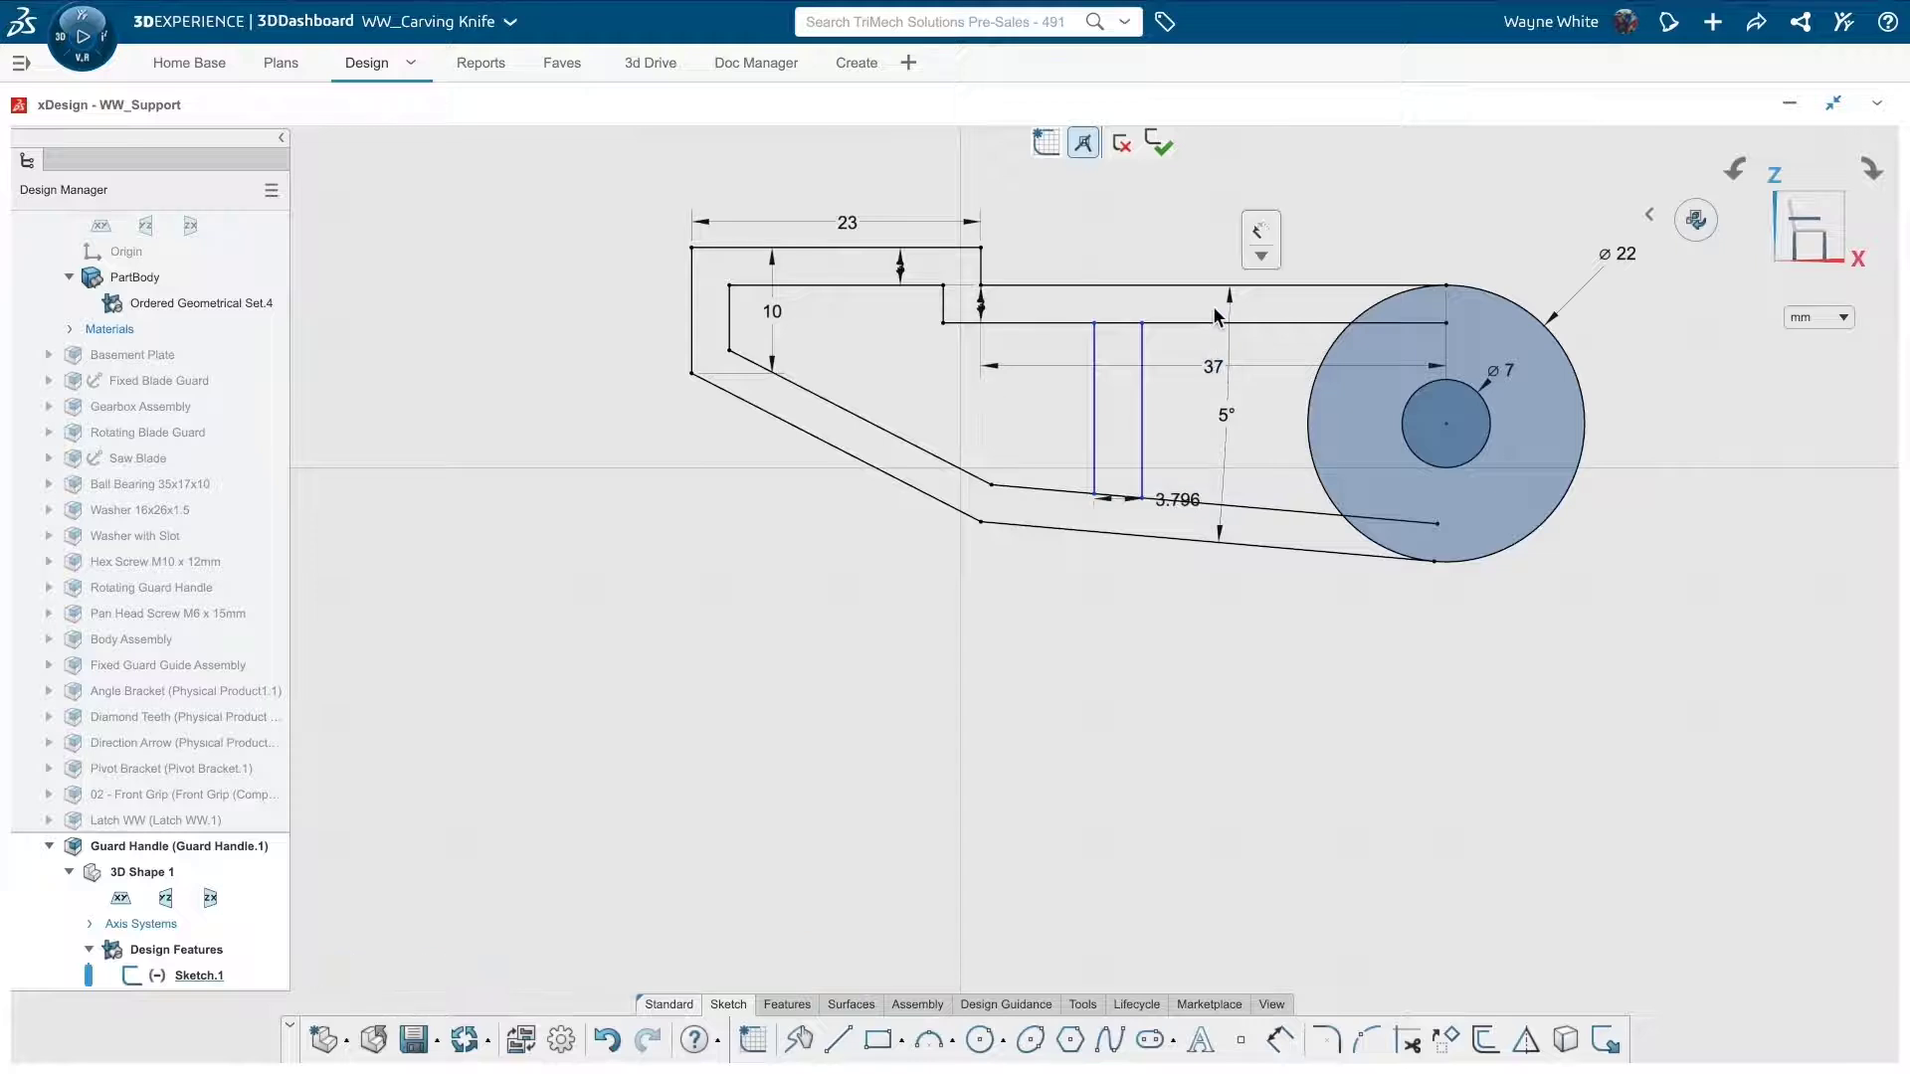
left_click_drag(1177, 501, 1173, 246)
type("3")
key("Return")
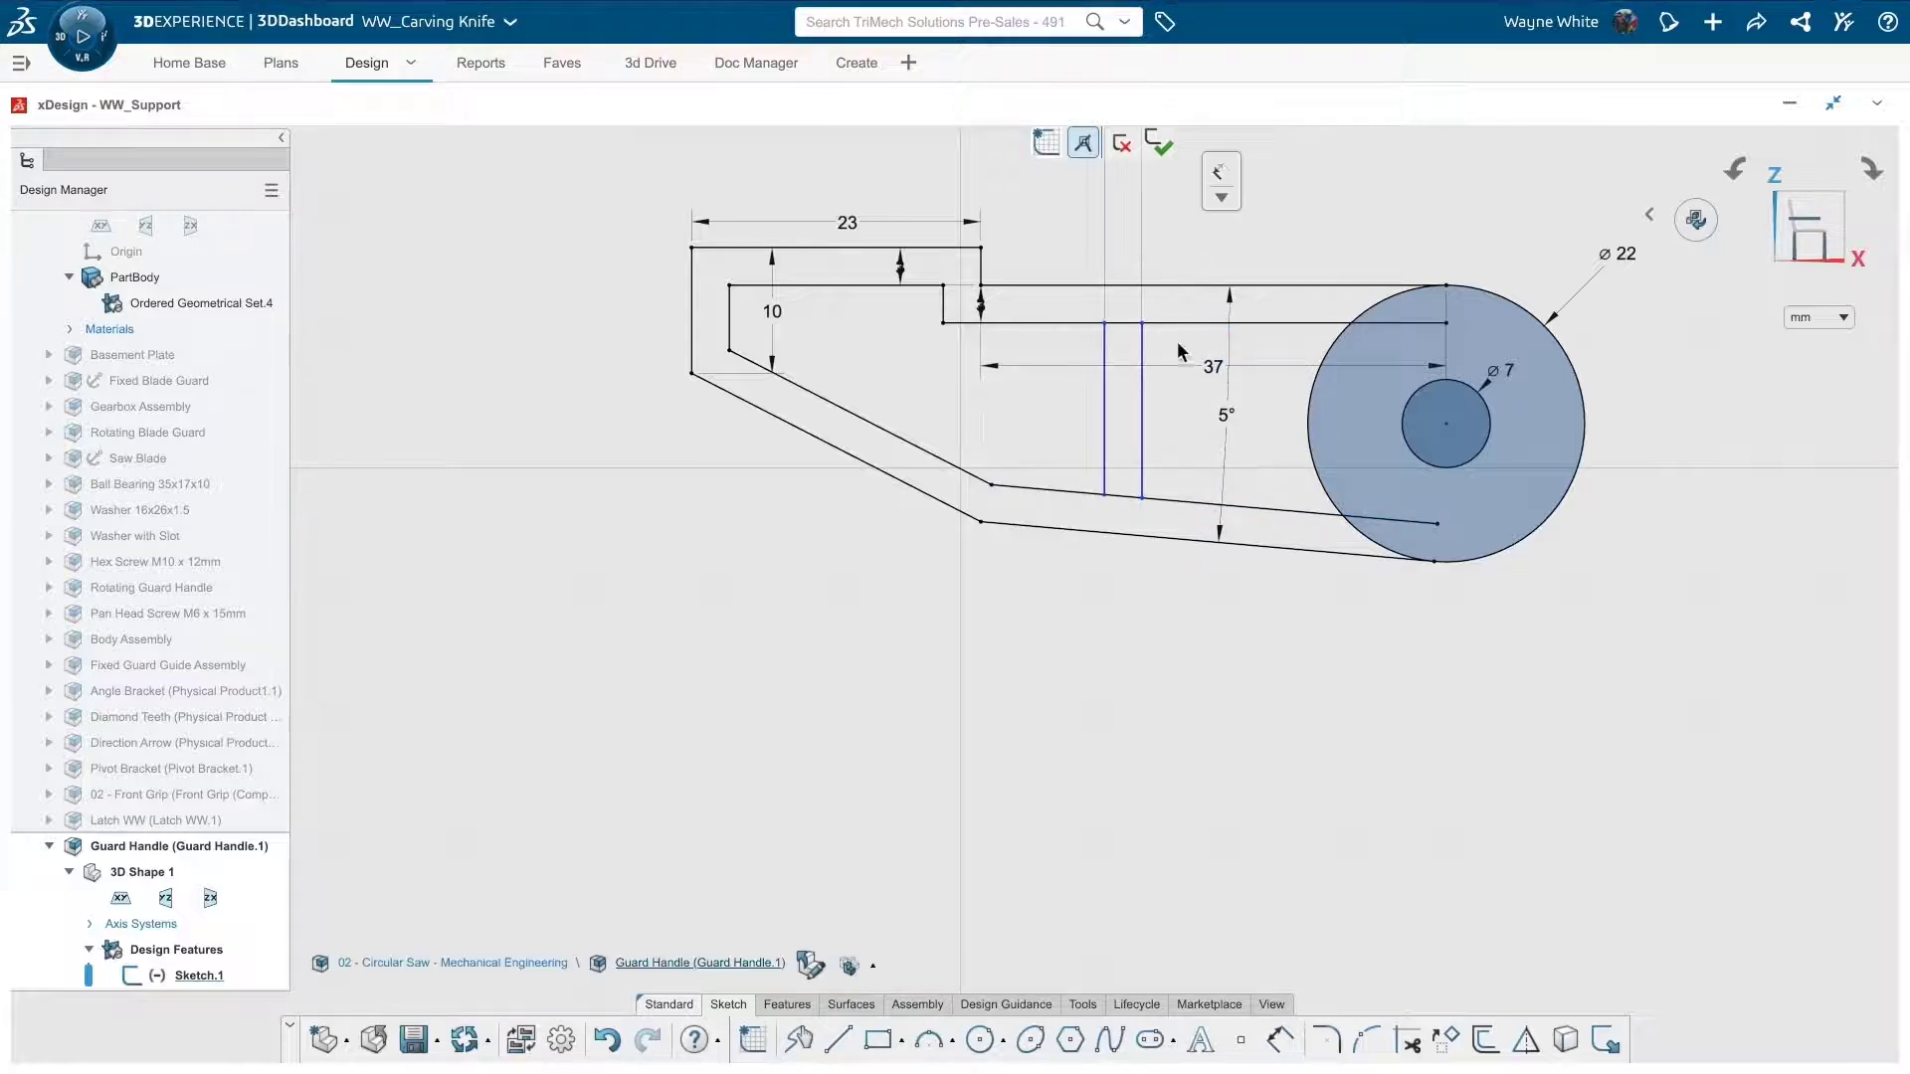
Step: Trim the ends of the upper and lower inner offset lines that lie inside the 22 mm circle
left_click(1407, 1039)
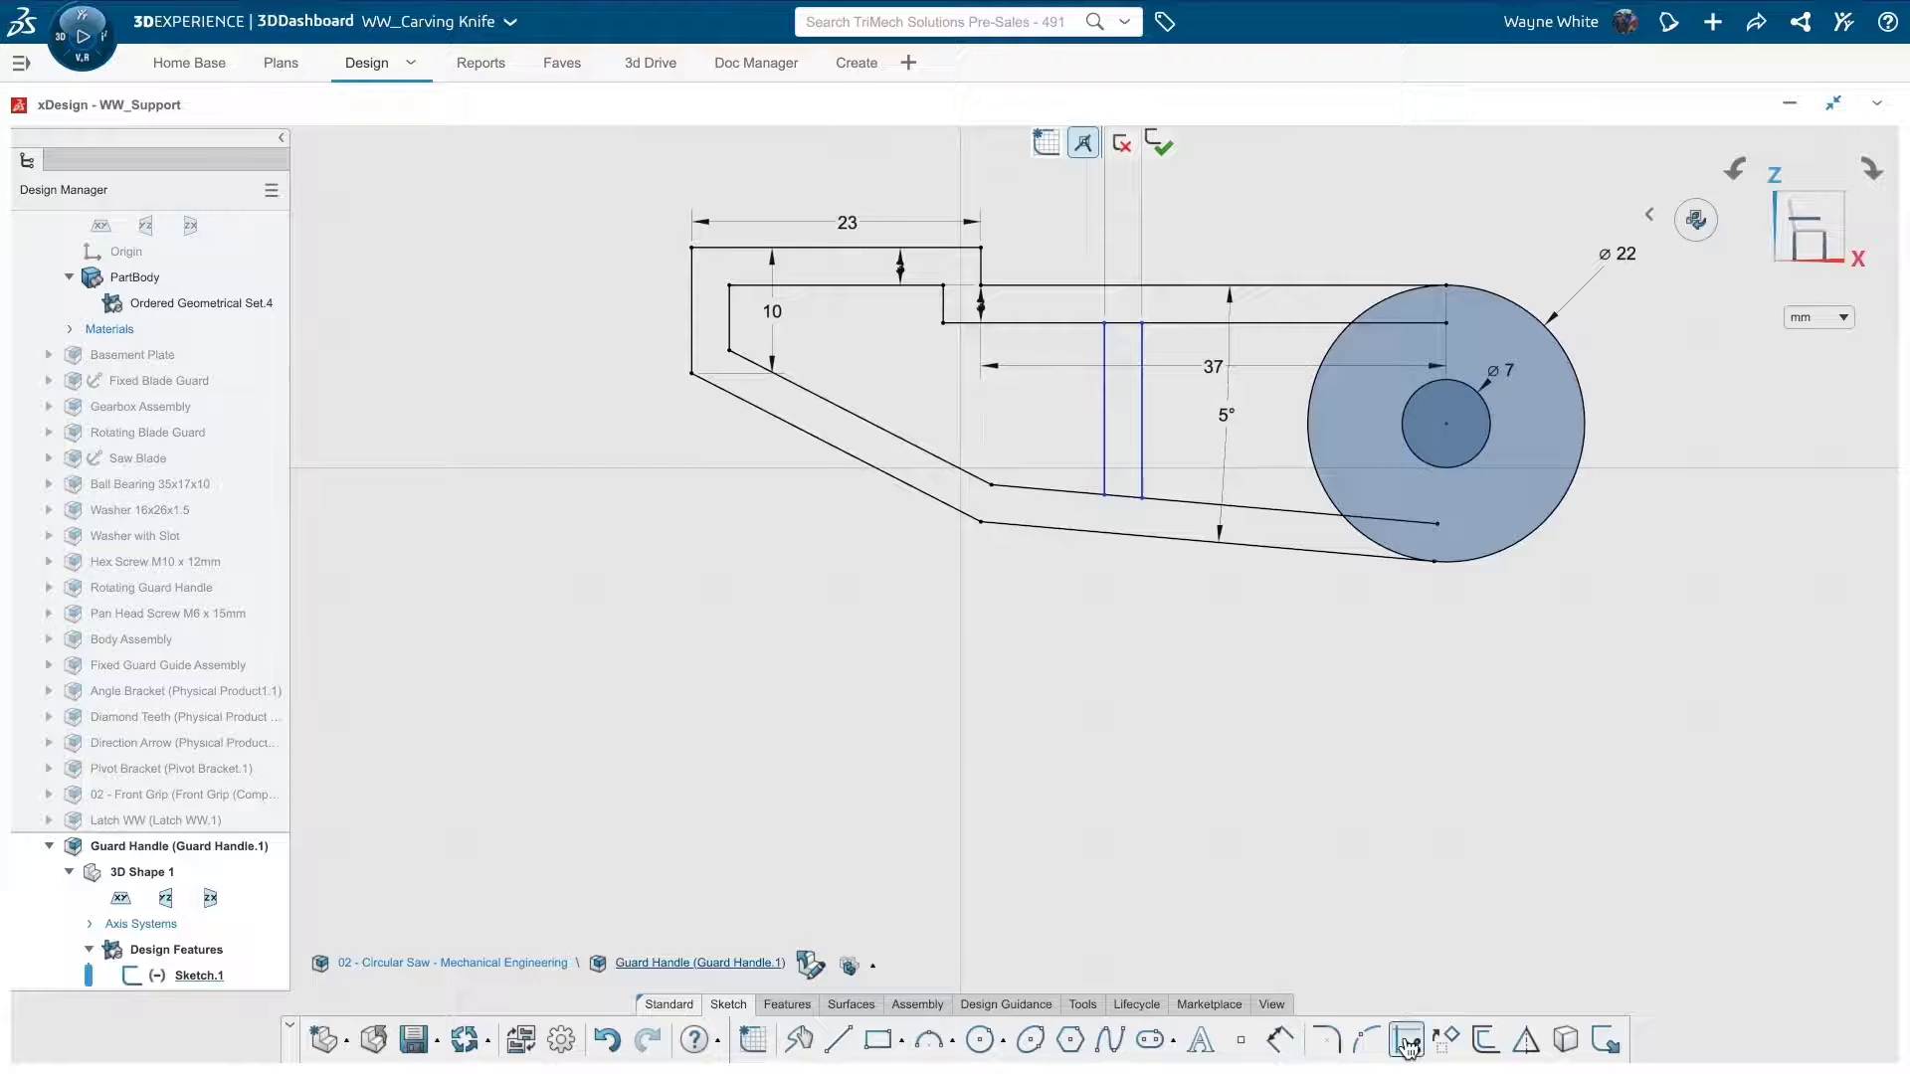
left_click(1397, 322)
left_click(1410, 523)
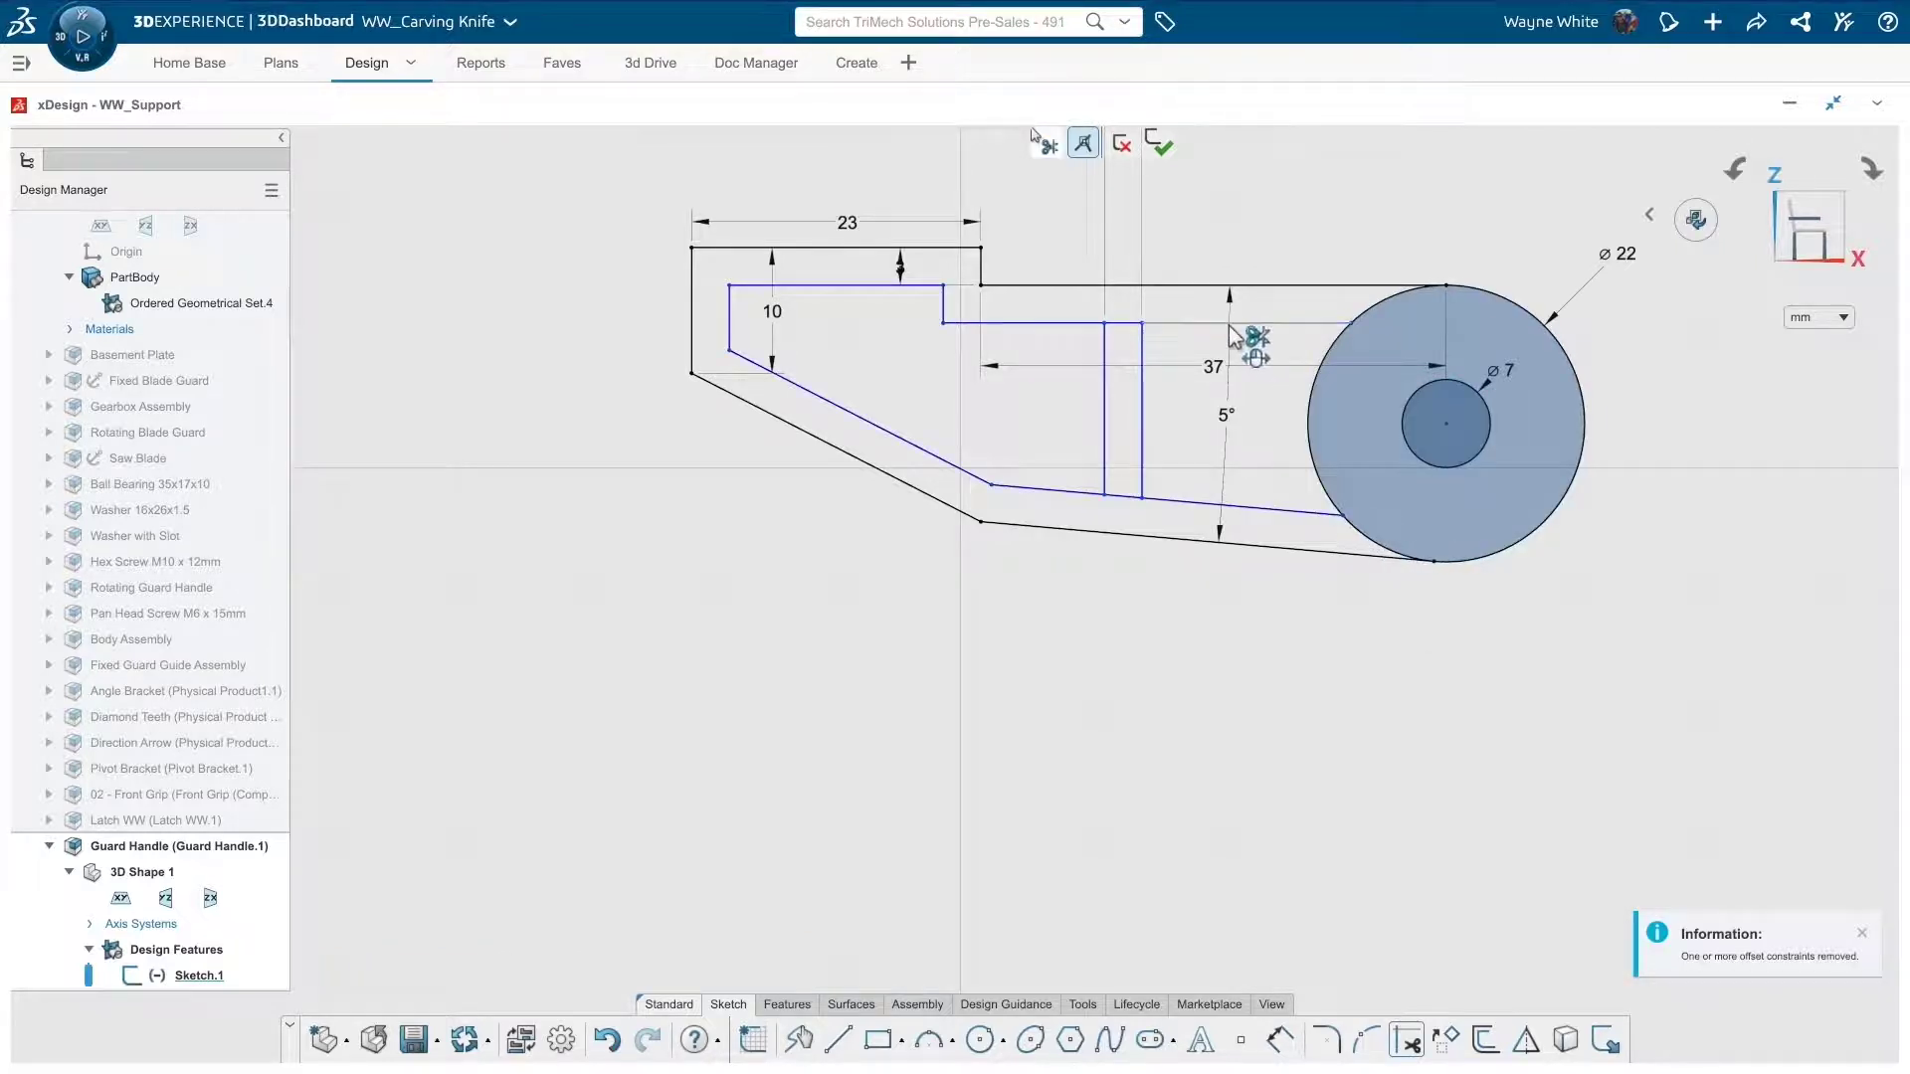
key("Escape")
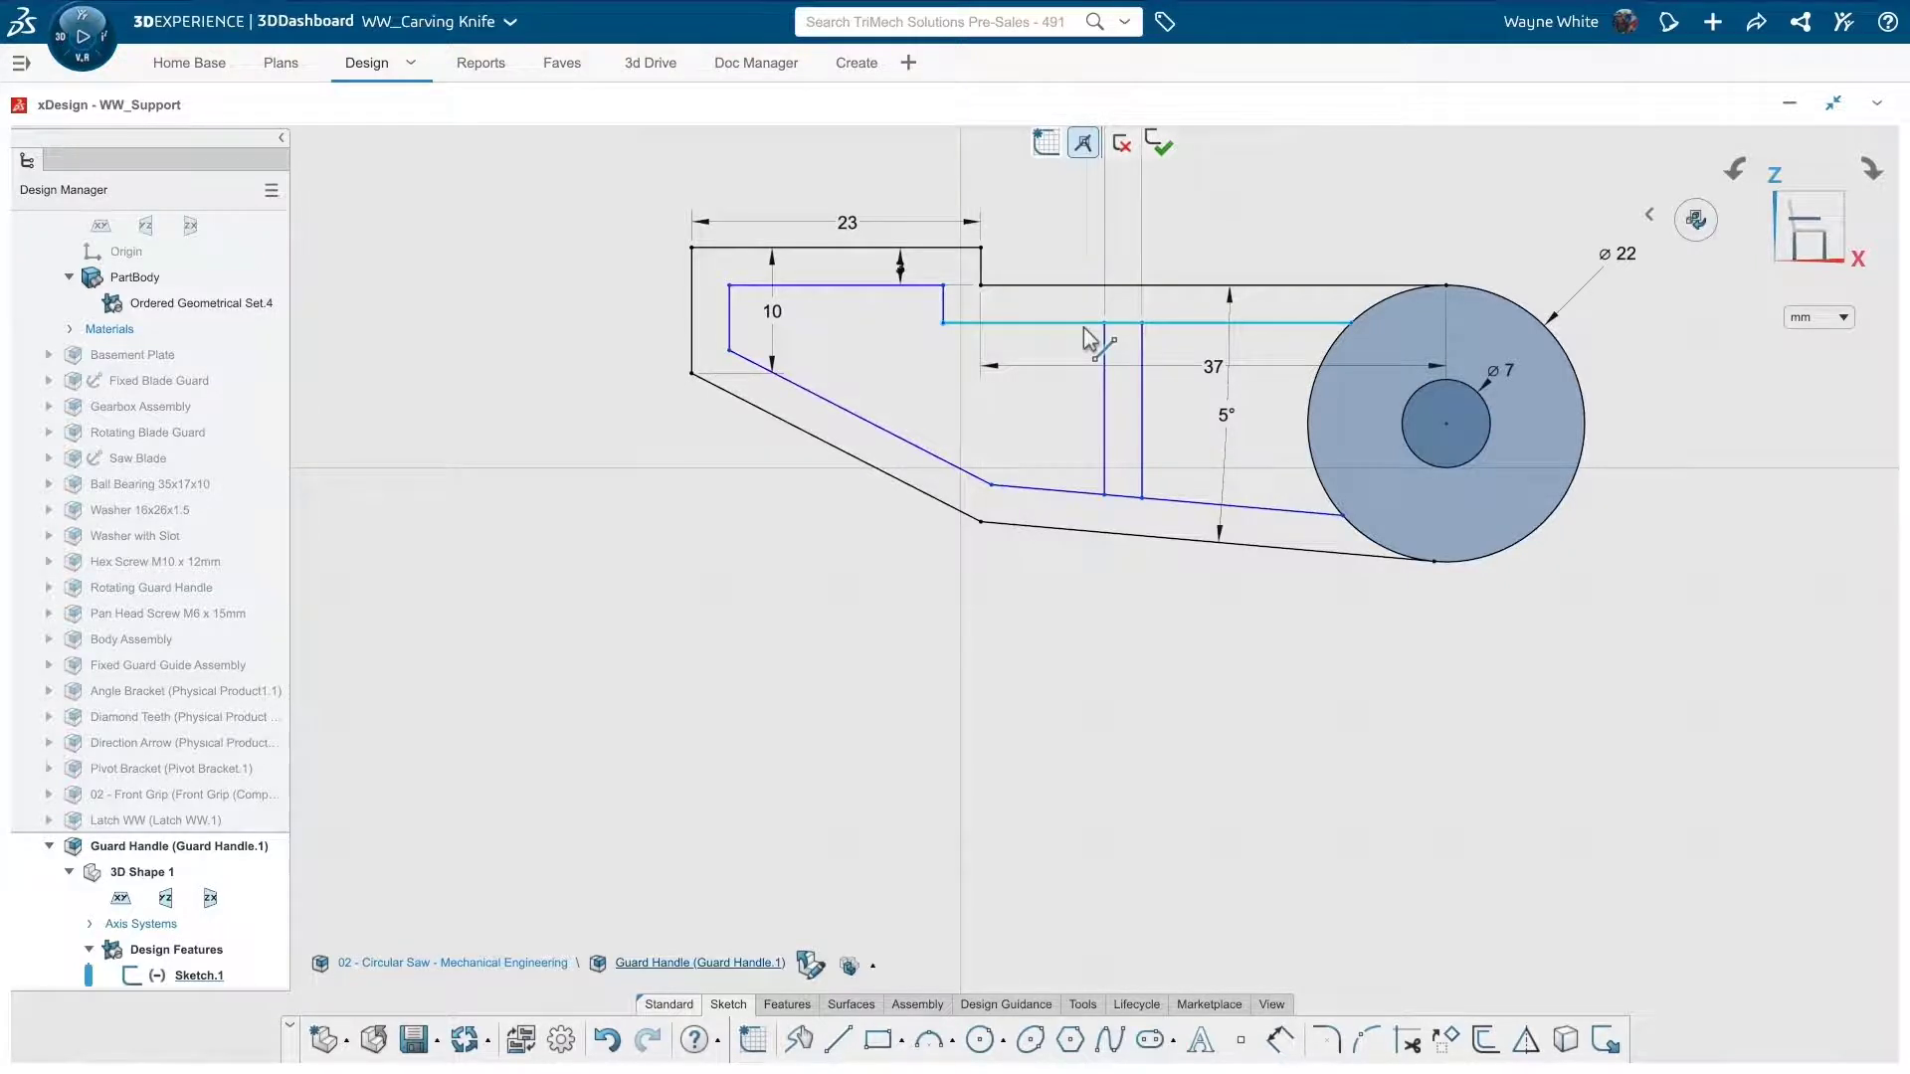
Step: Dimension the horizontal distance from the inner offset's step corner to the nearer vertical rib line as 13 mm
key("s")
left_click(1161, 382)
left_click(1104, 324)
left_click(943, 323)
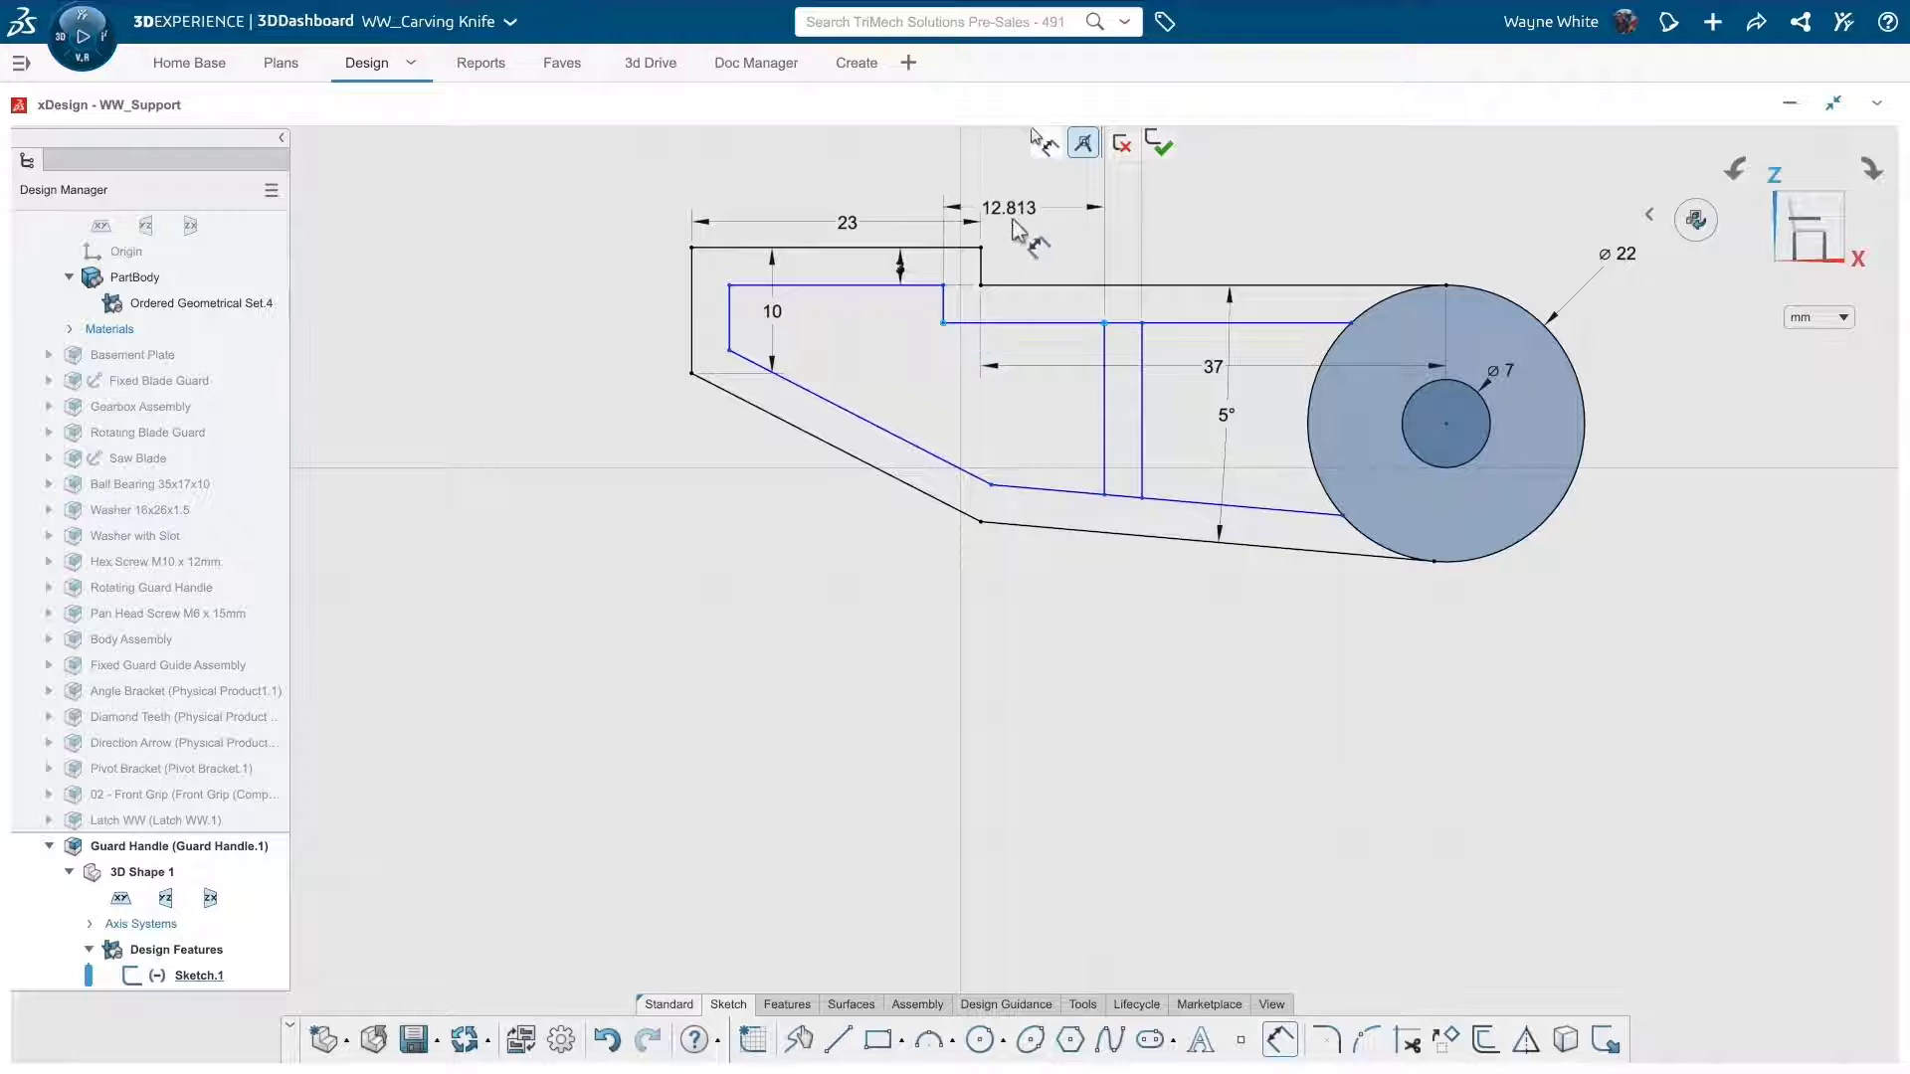
left_click(1031, 408)
type("13")
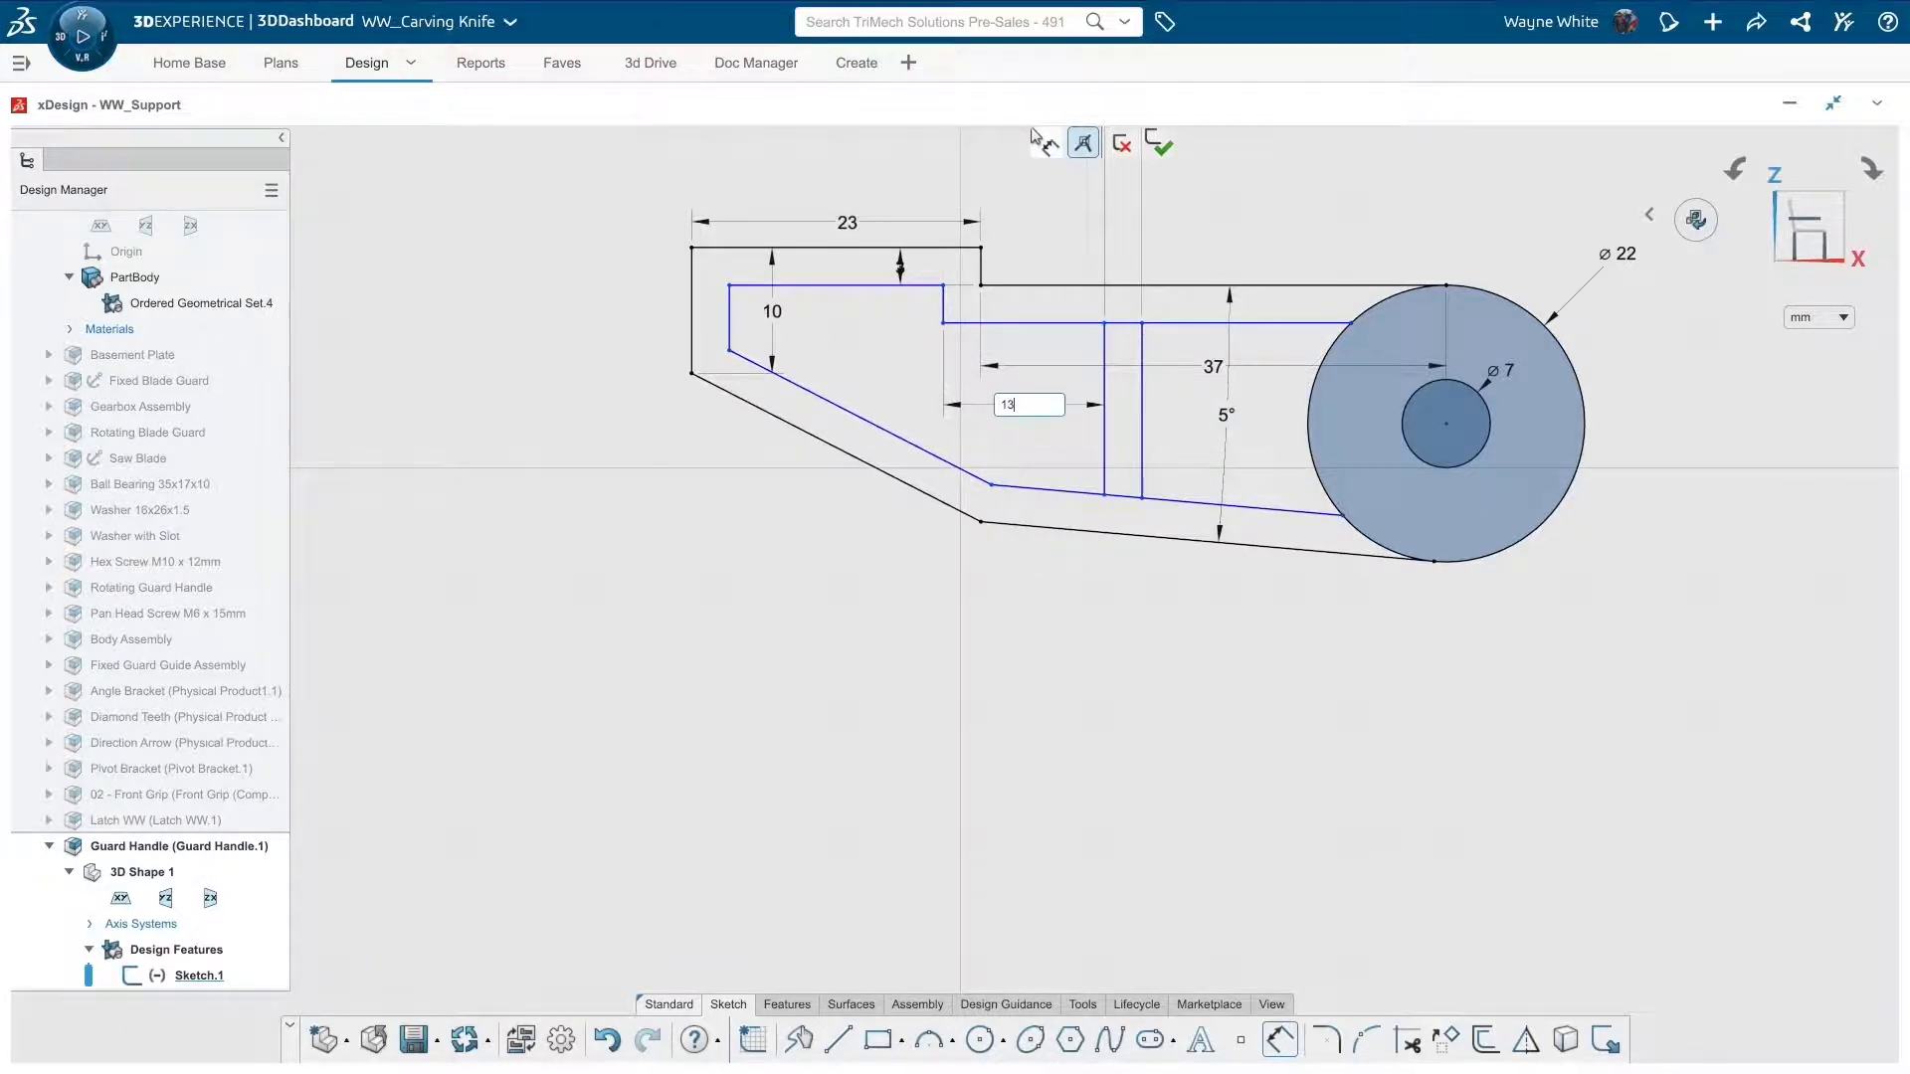
key("Return")
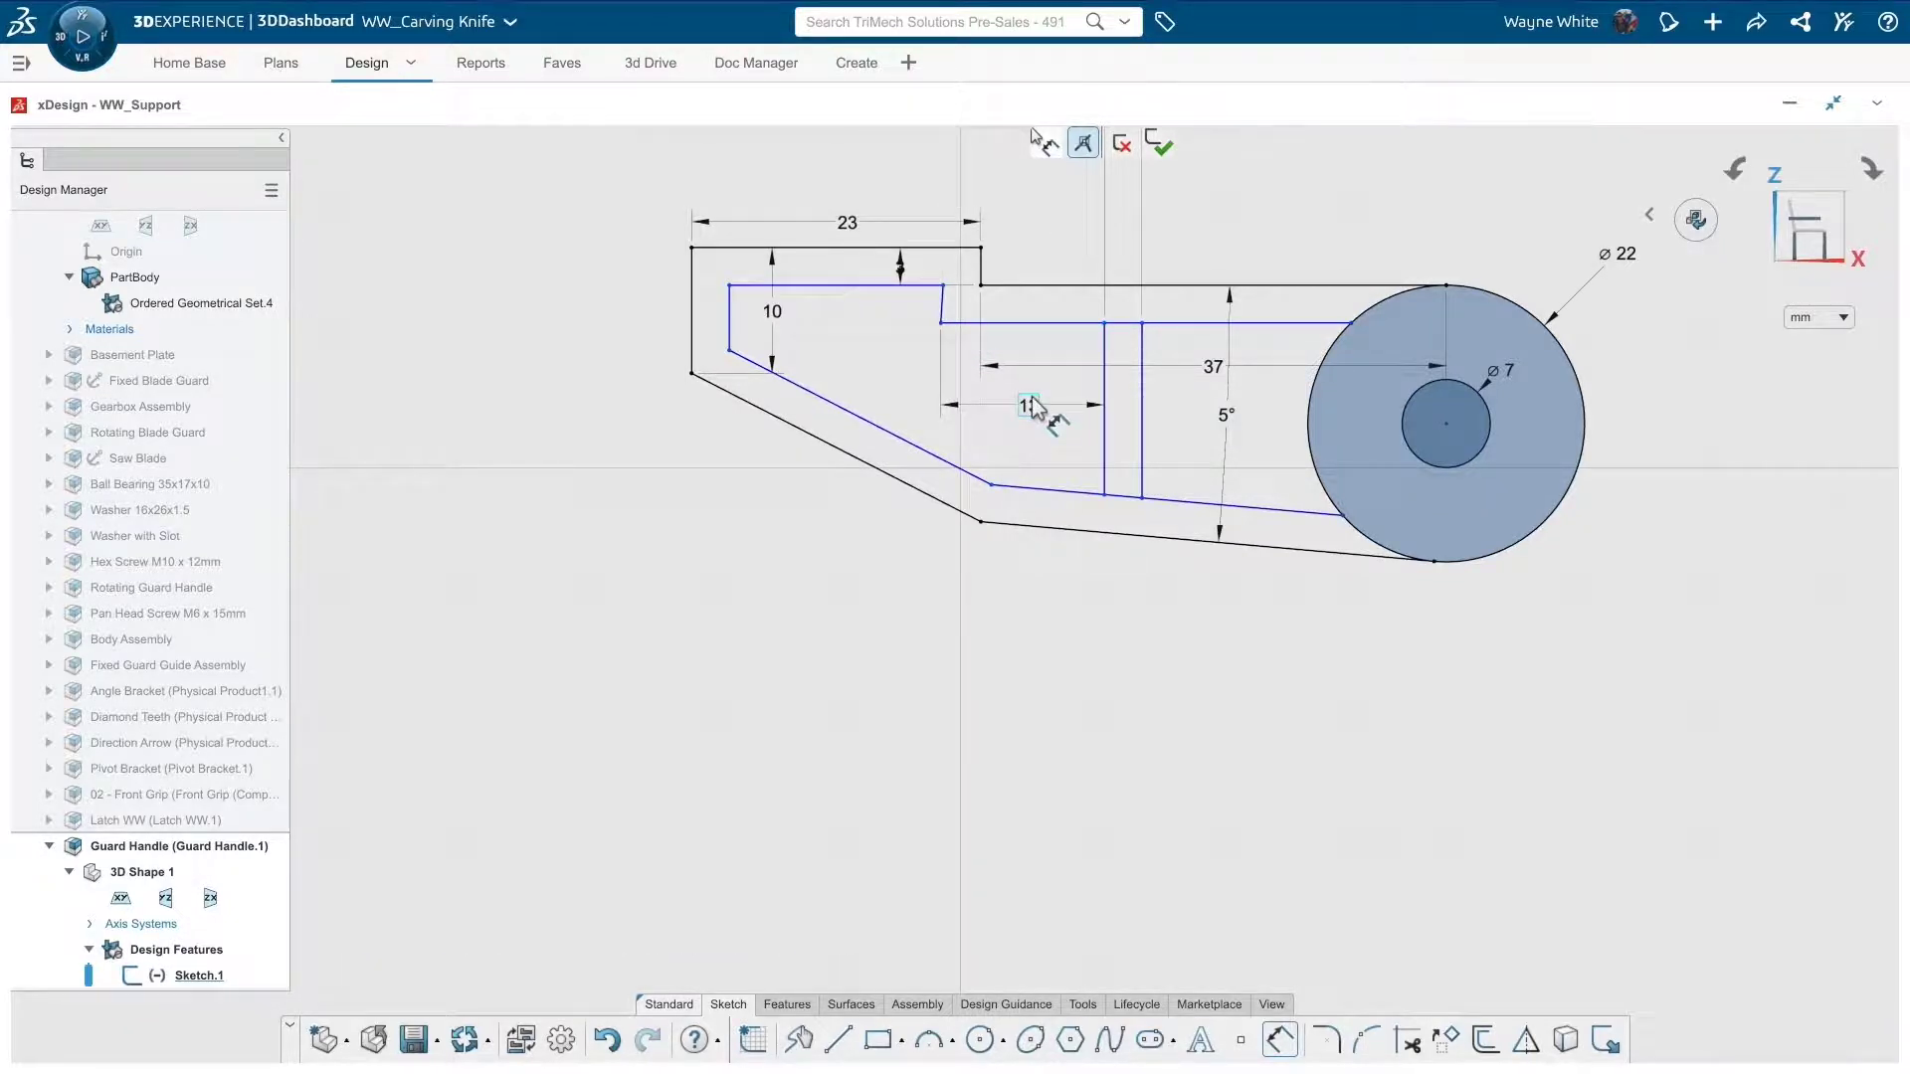
Step: Constrain the short slanted line at the inner offset's step to be vertical
key("Escape")
left_click(942, 307)
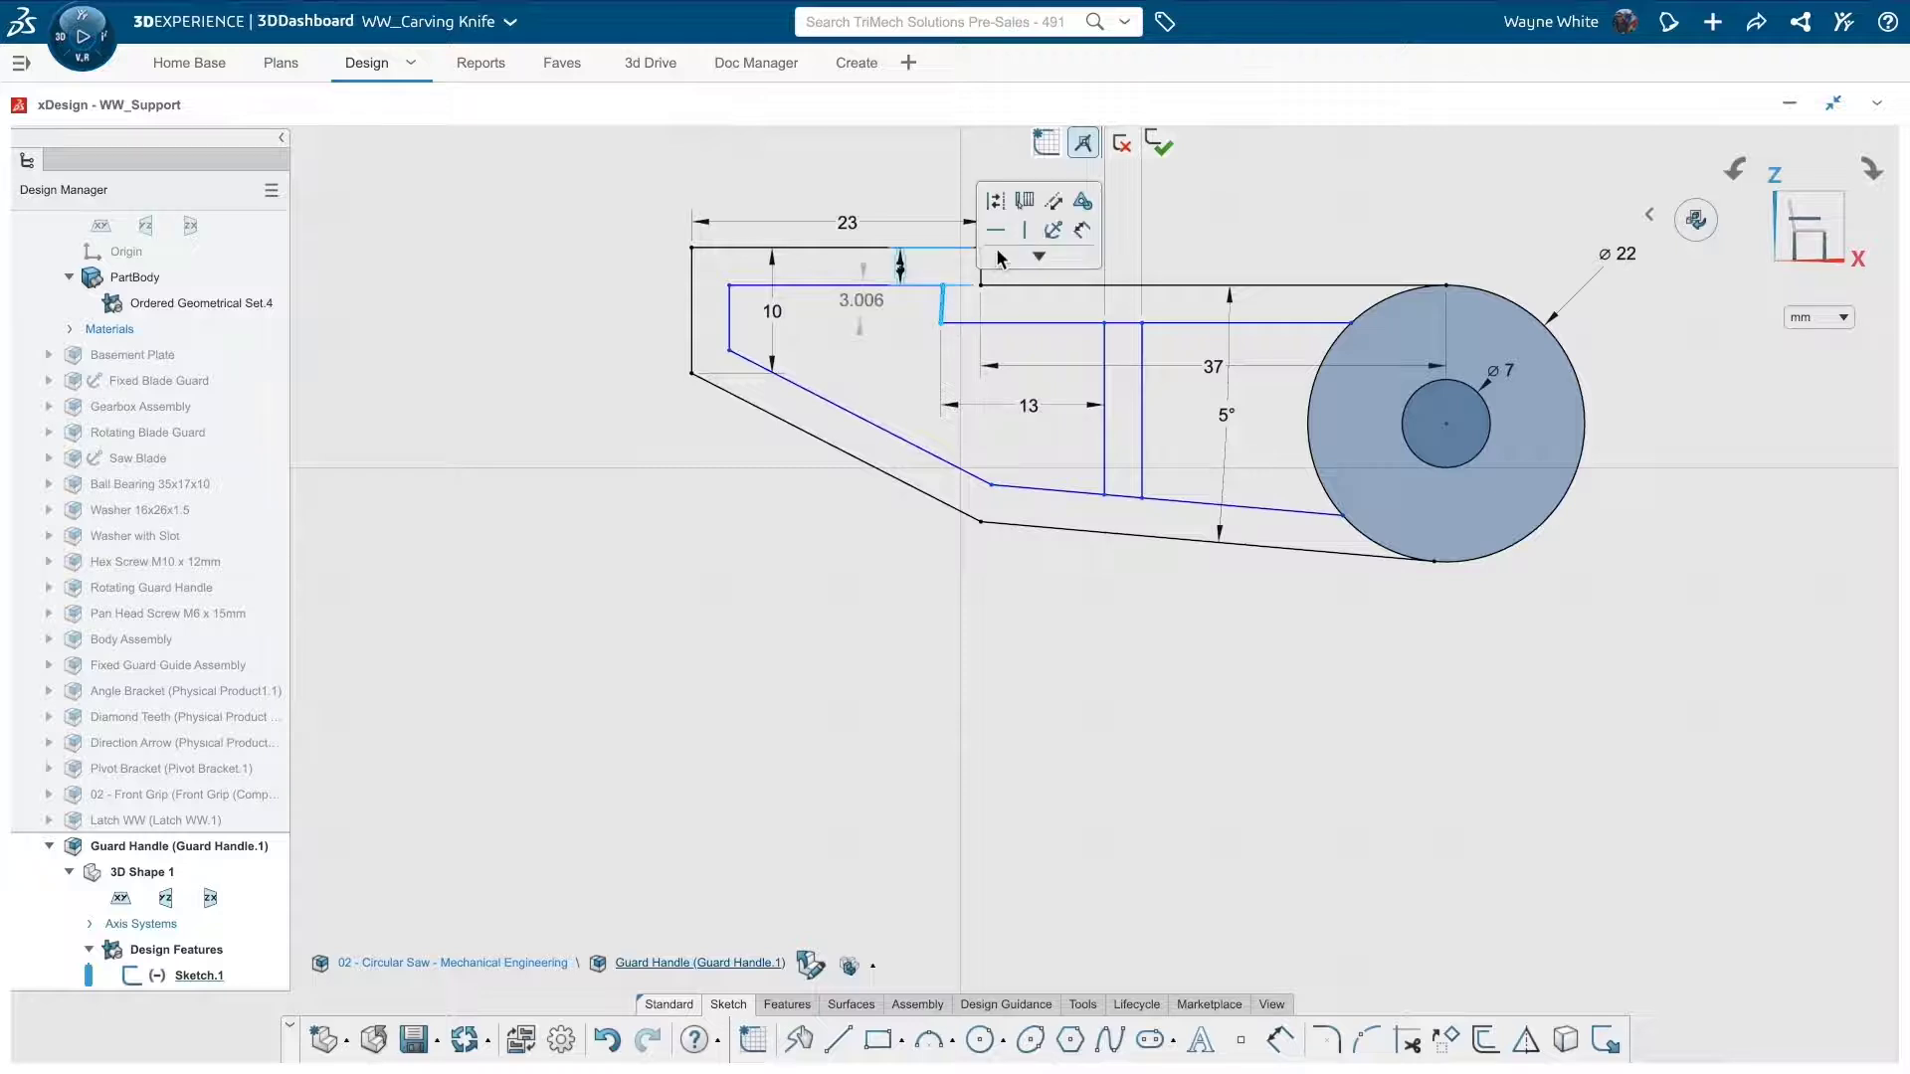
left_click(1060, 636)
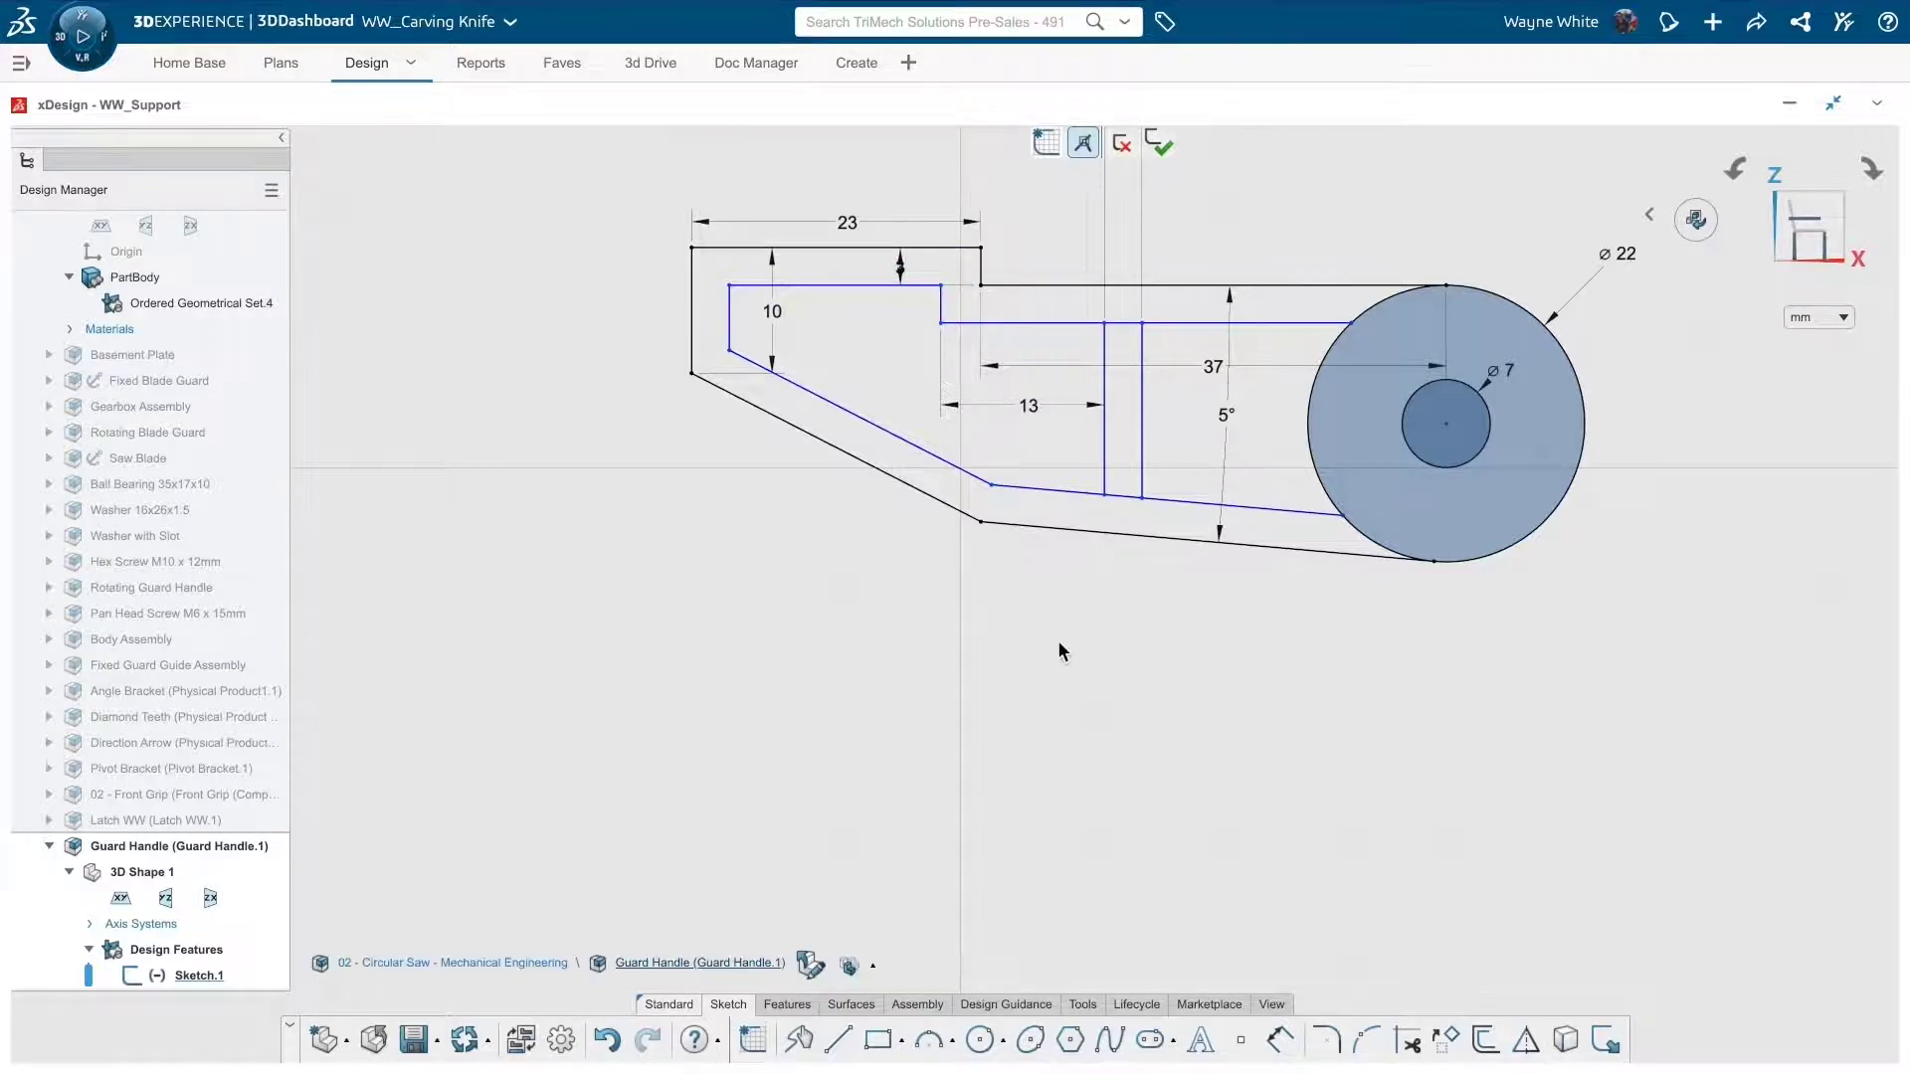
mouse_move(1106, 325)
left_mouse_down()
mouse_move(1125, 327)
mouse_move(1104, 326)
left_mouse_up()
left_click(1229, 323)
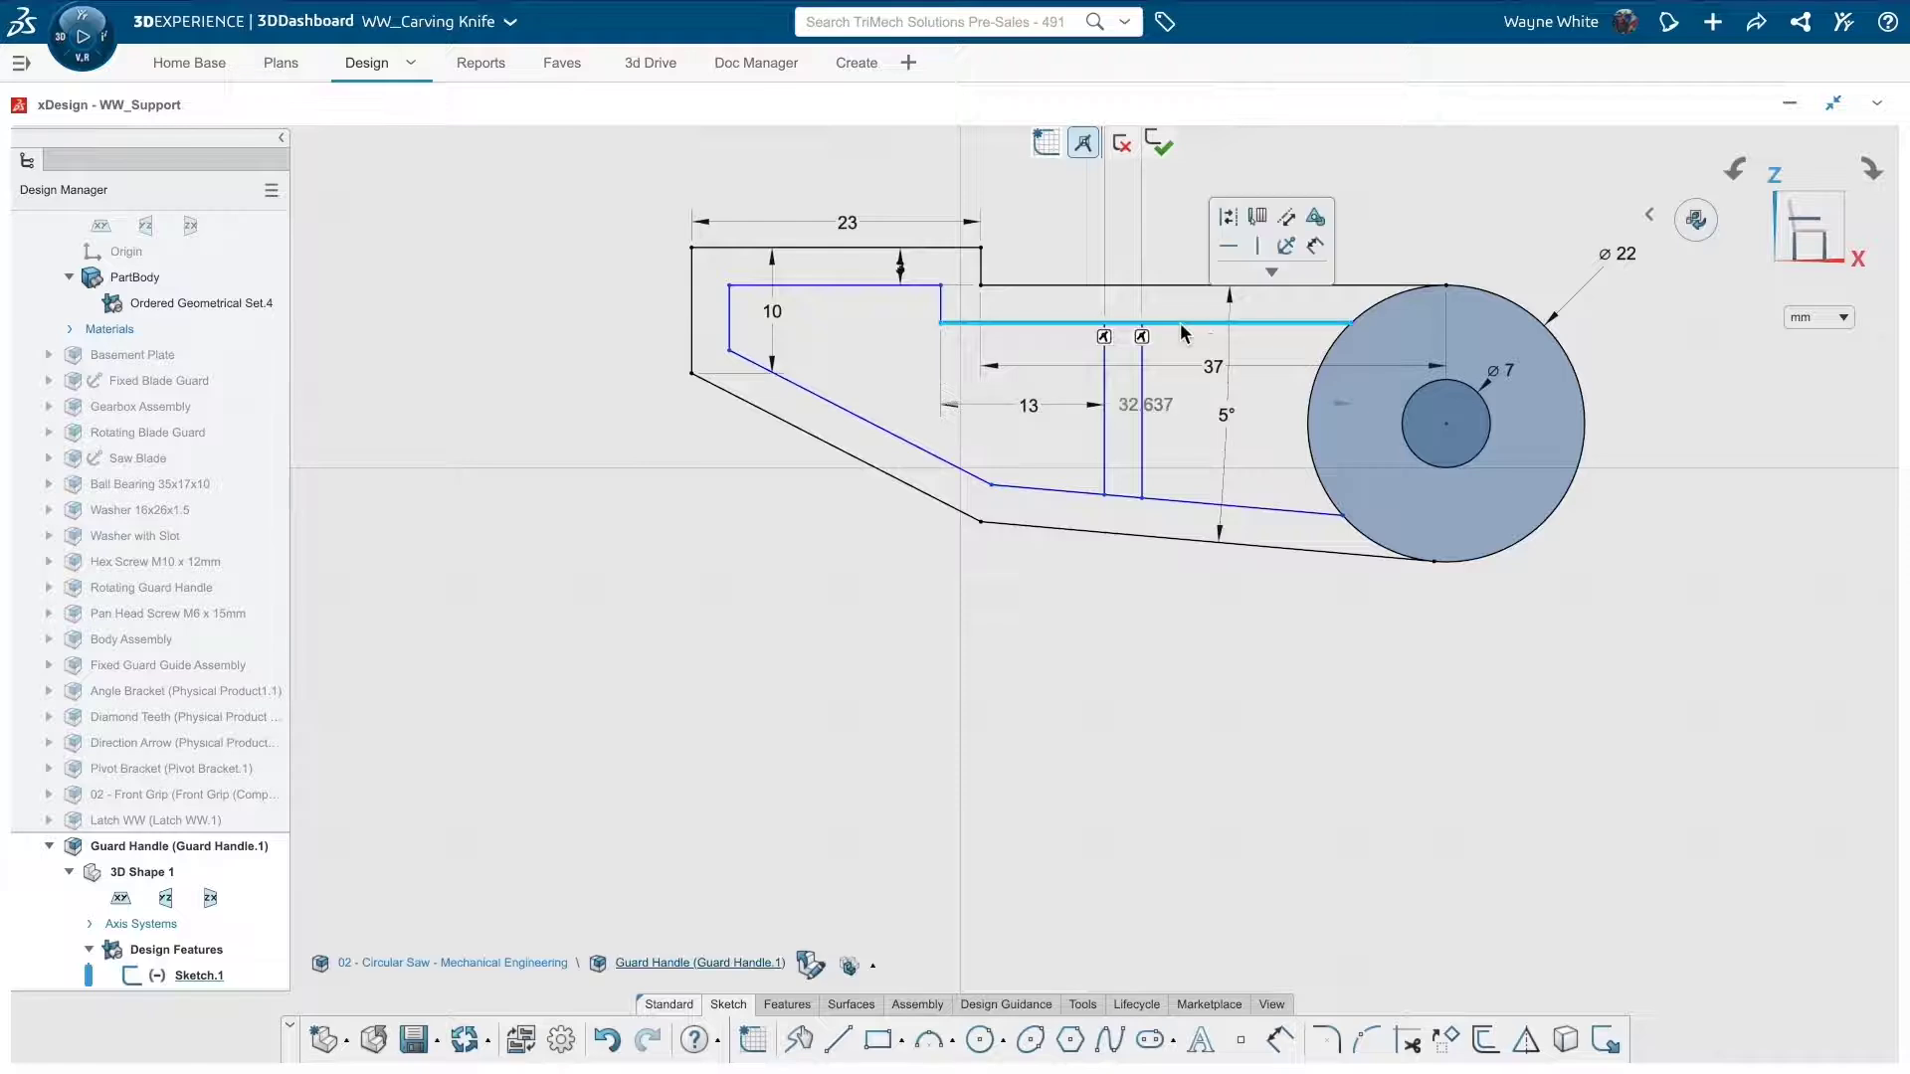
left_click(1094, 709)
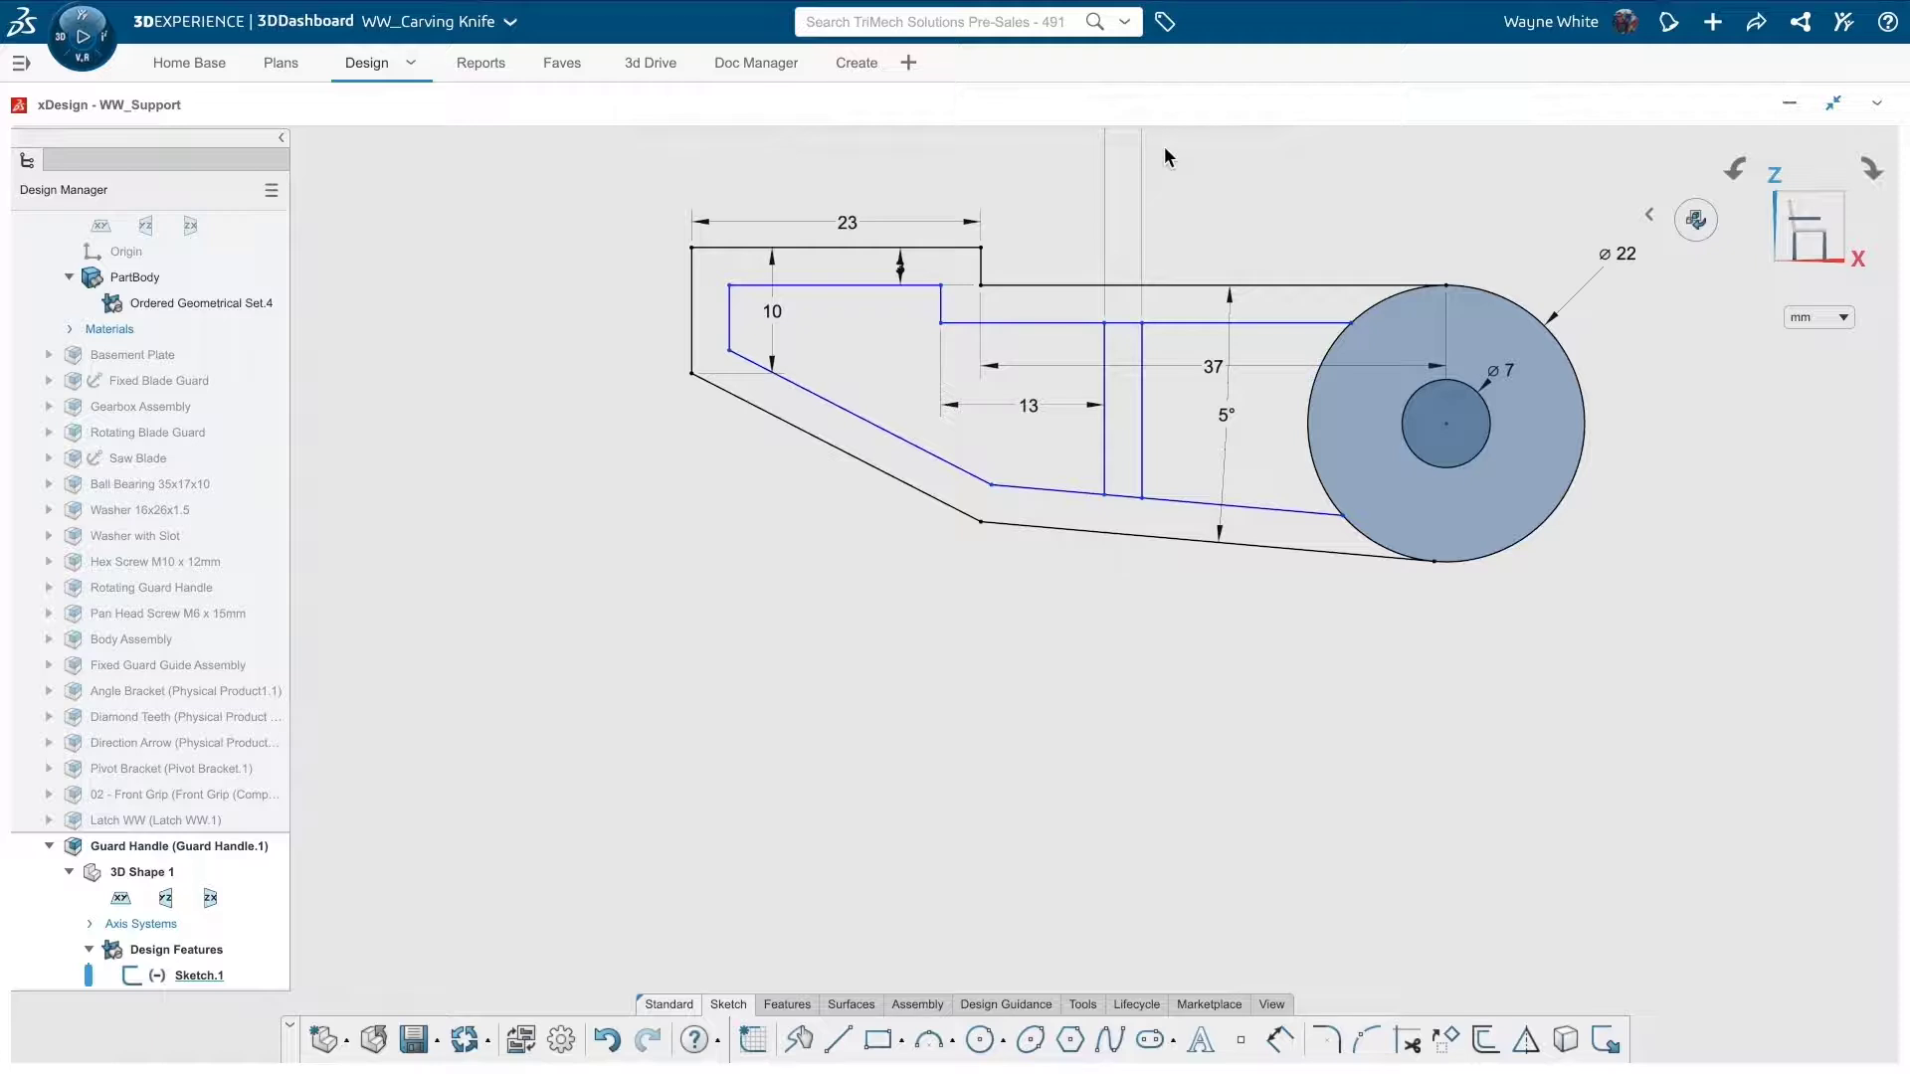
Step: Finish the handle outline sketch and show the surrounding circular saw assembly components again
left_click(1160, 145)
middle_click_drag(1163, 398, 1227, 482)
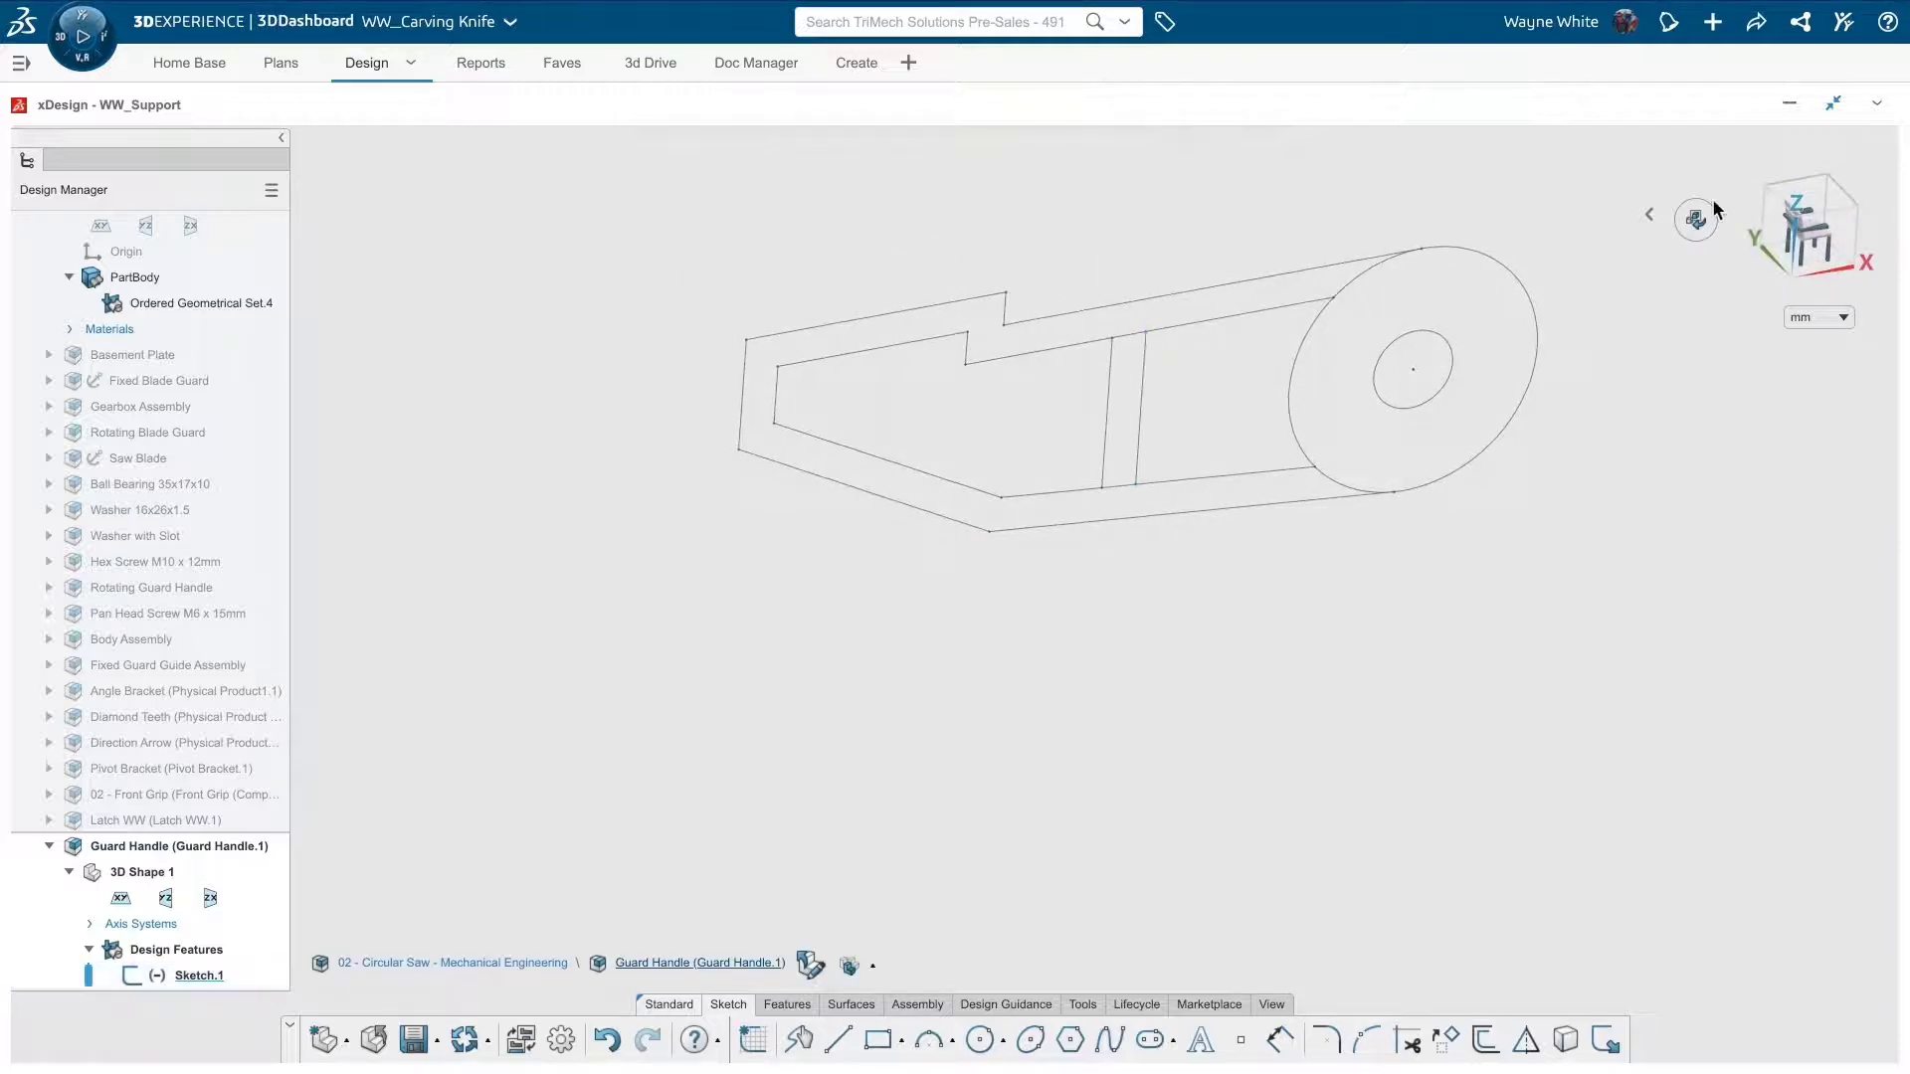
left_click(1690, 221)
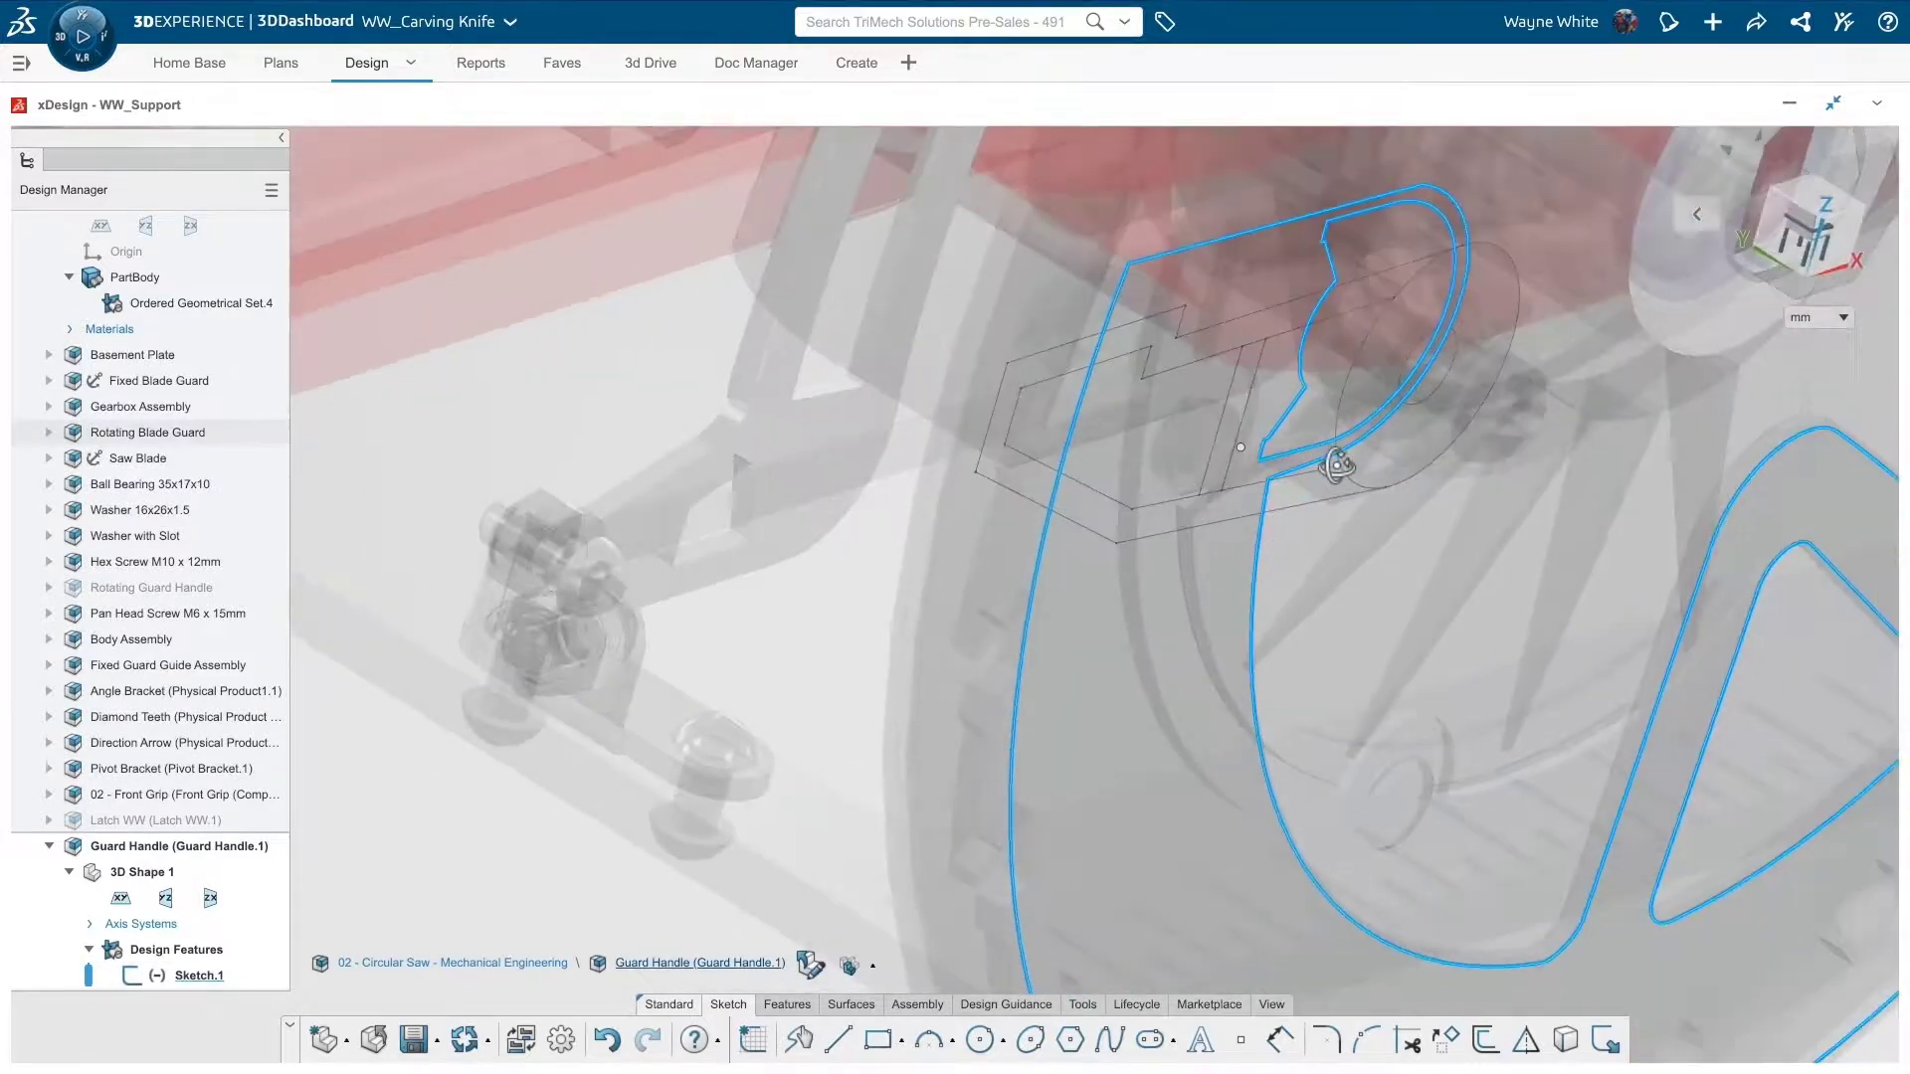
mouse_move(1339, 480)
middle_mouse_down()
mouse_move(1364, 481)
mouse_move(1311, 478)
middle_mouse_up()
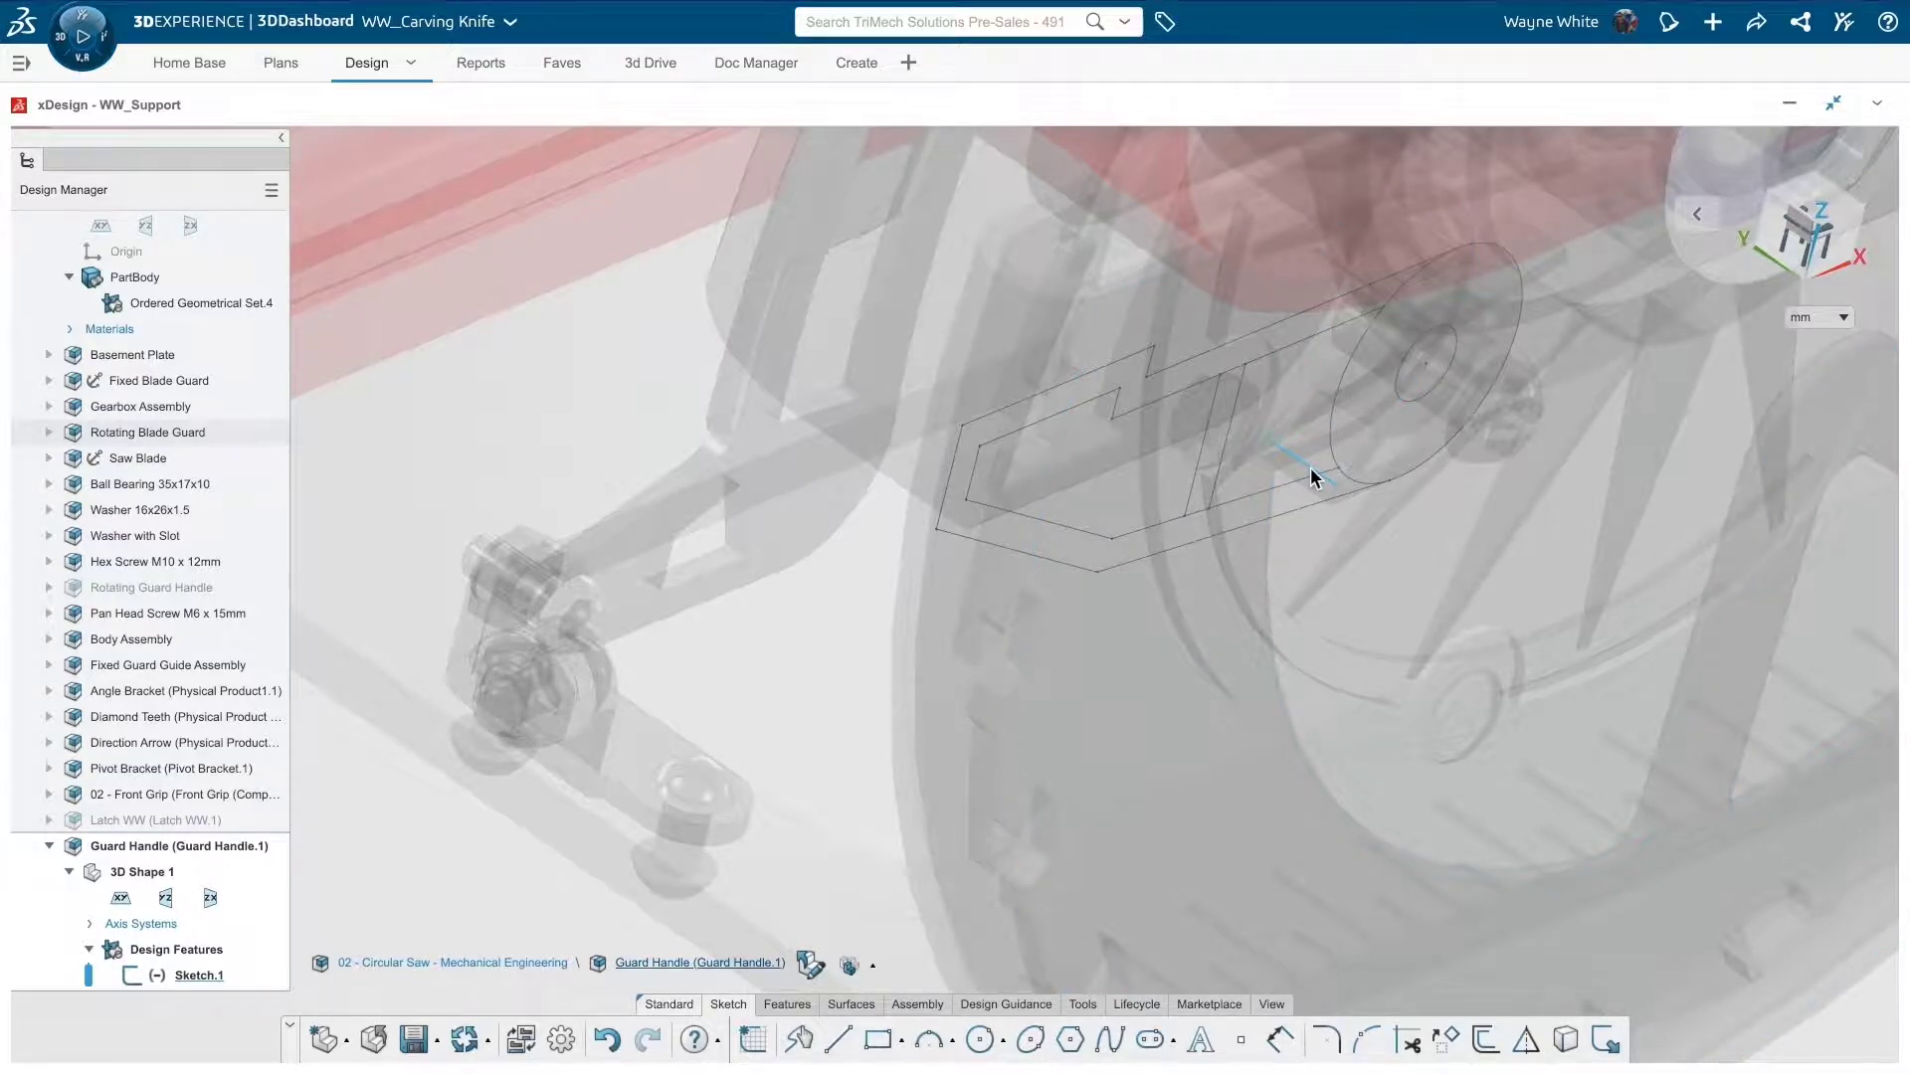
Step: Extrude the ring between the 22 mm and 7 mm circles as a solid with an 11 mm blind distance
left_click(787, 1003)
left_click(844, 1043)
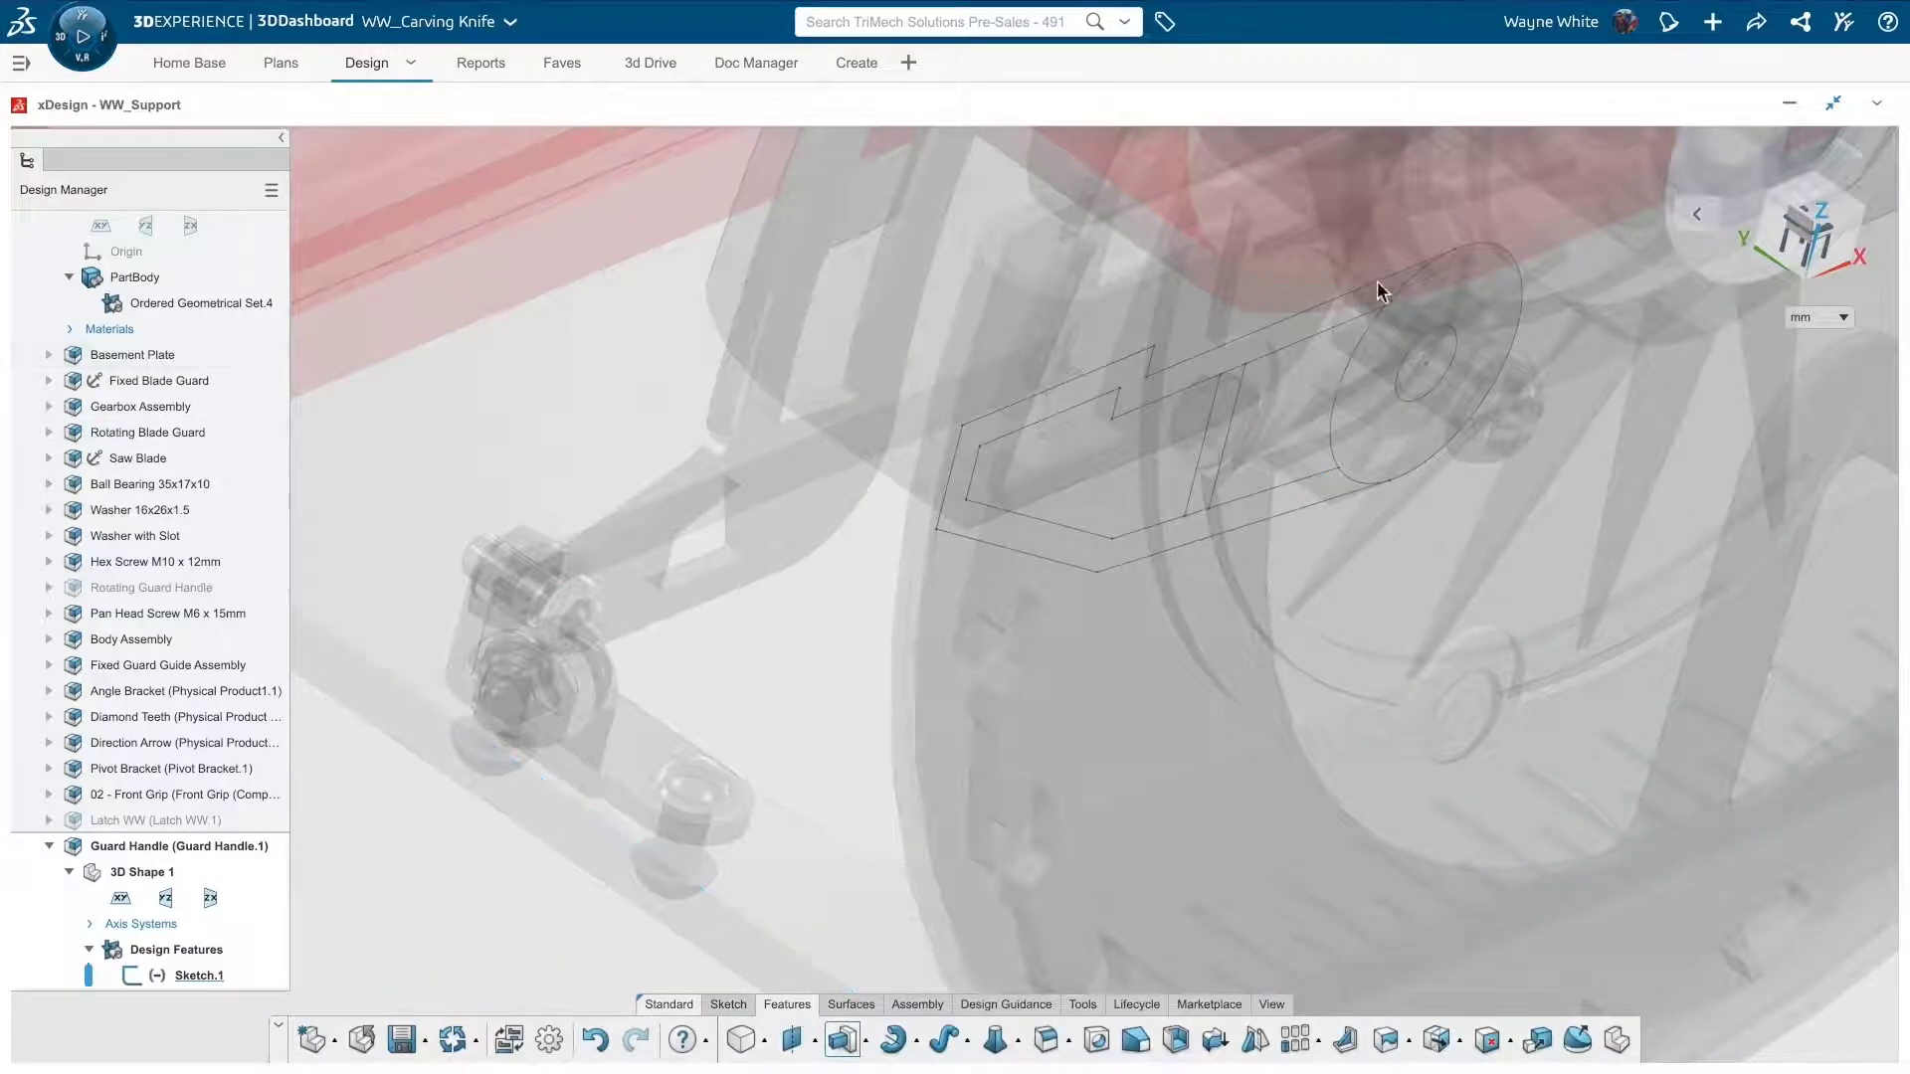
left_click(1453, 292)
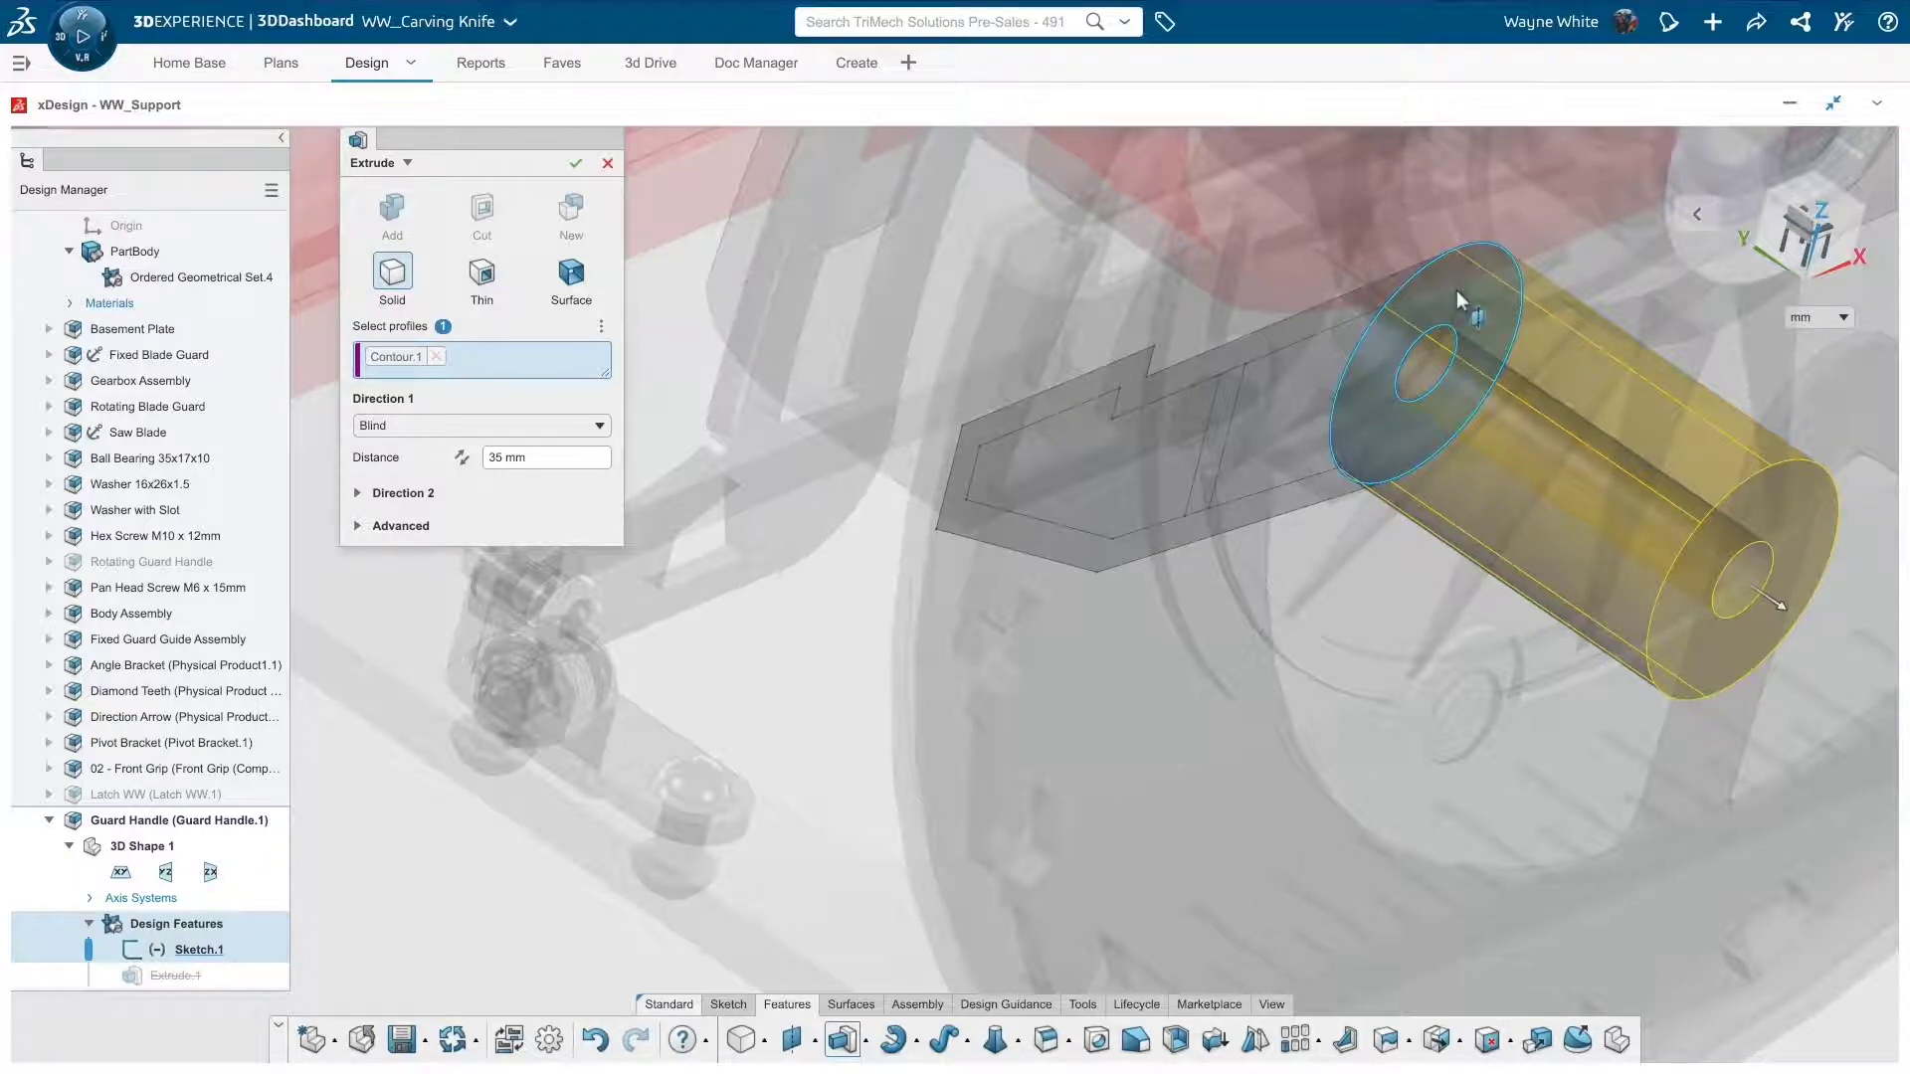
left_click(515, 456)
type("1")
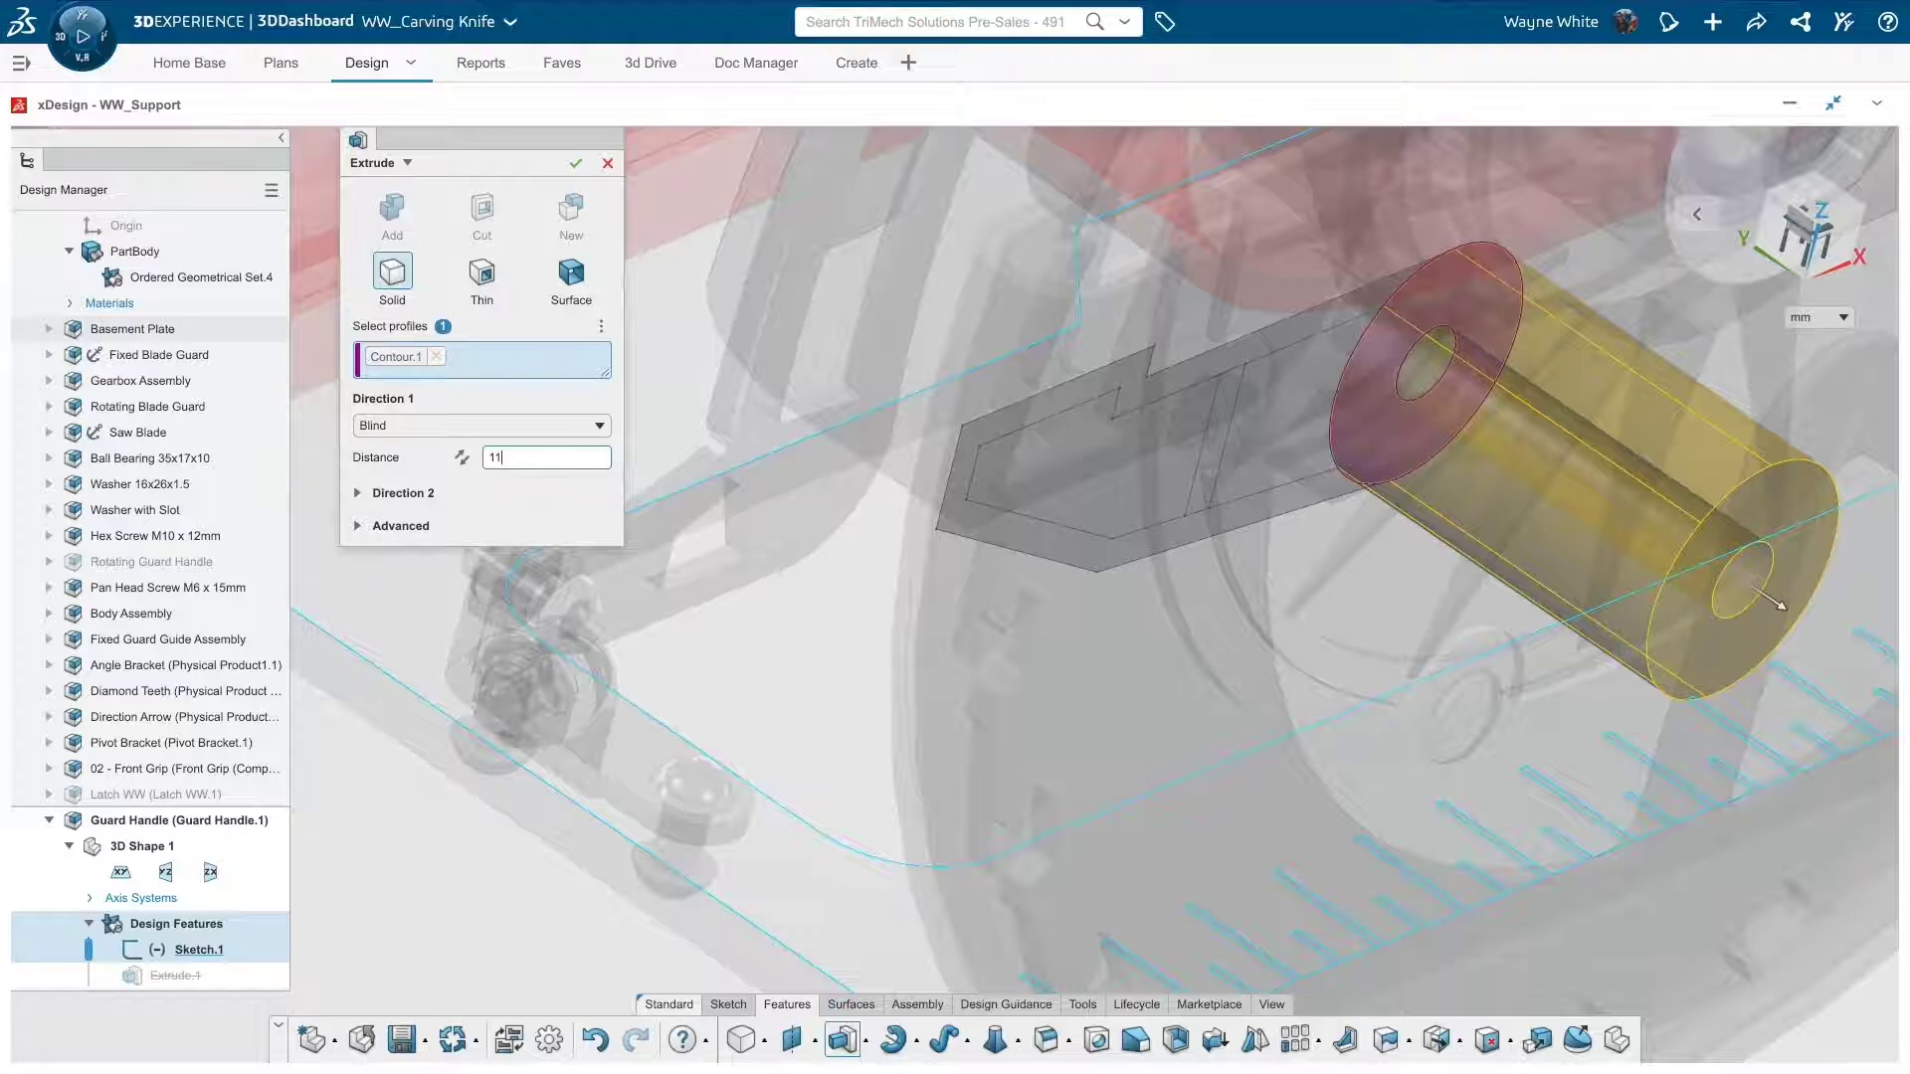
type("1")
key("Return")
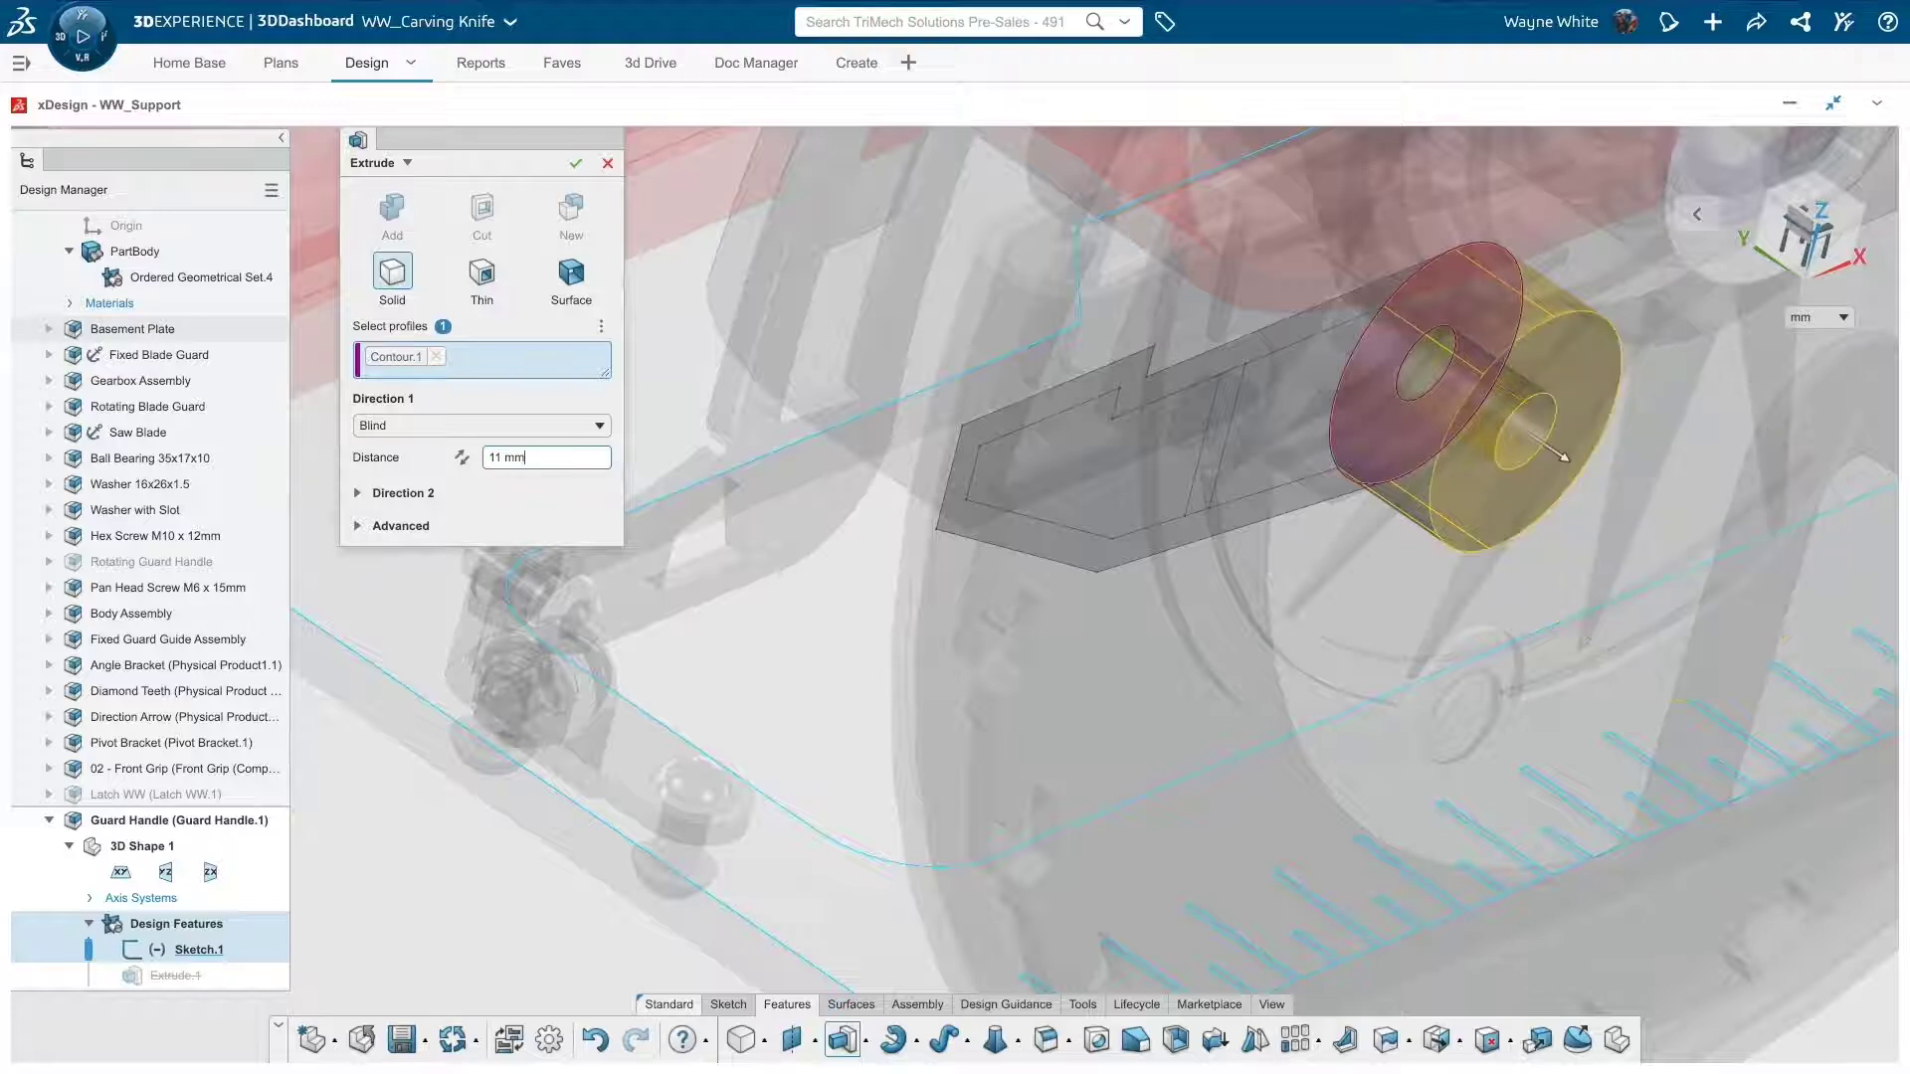
left_click(575, 164)
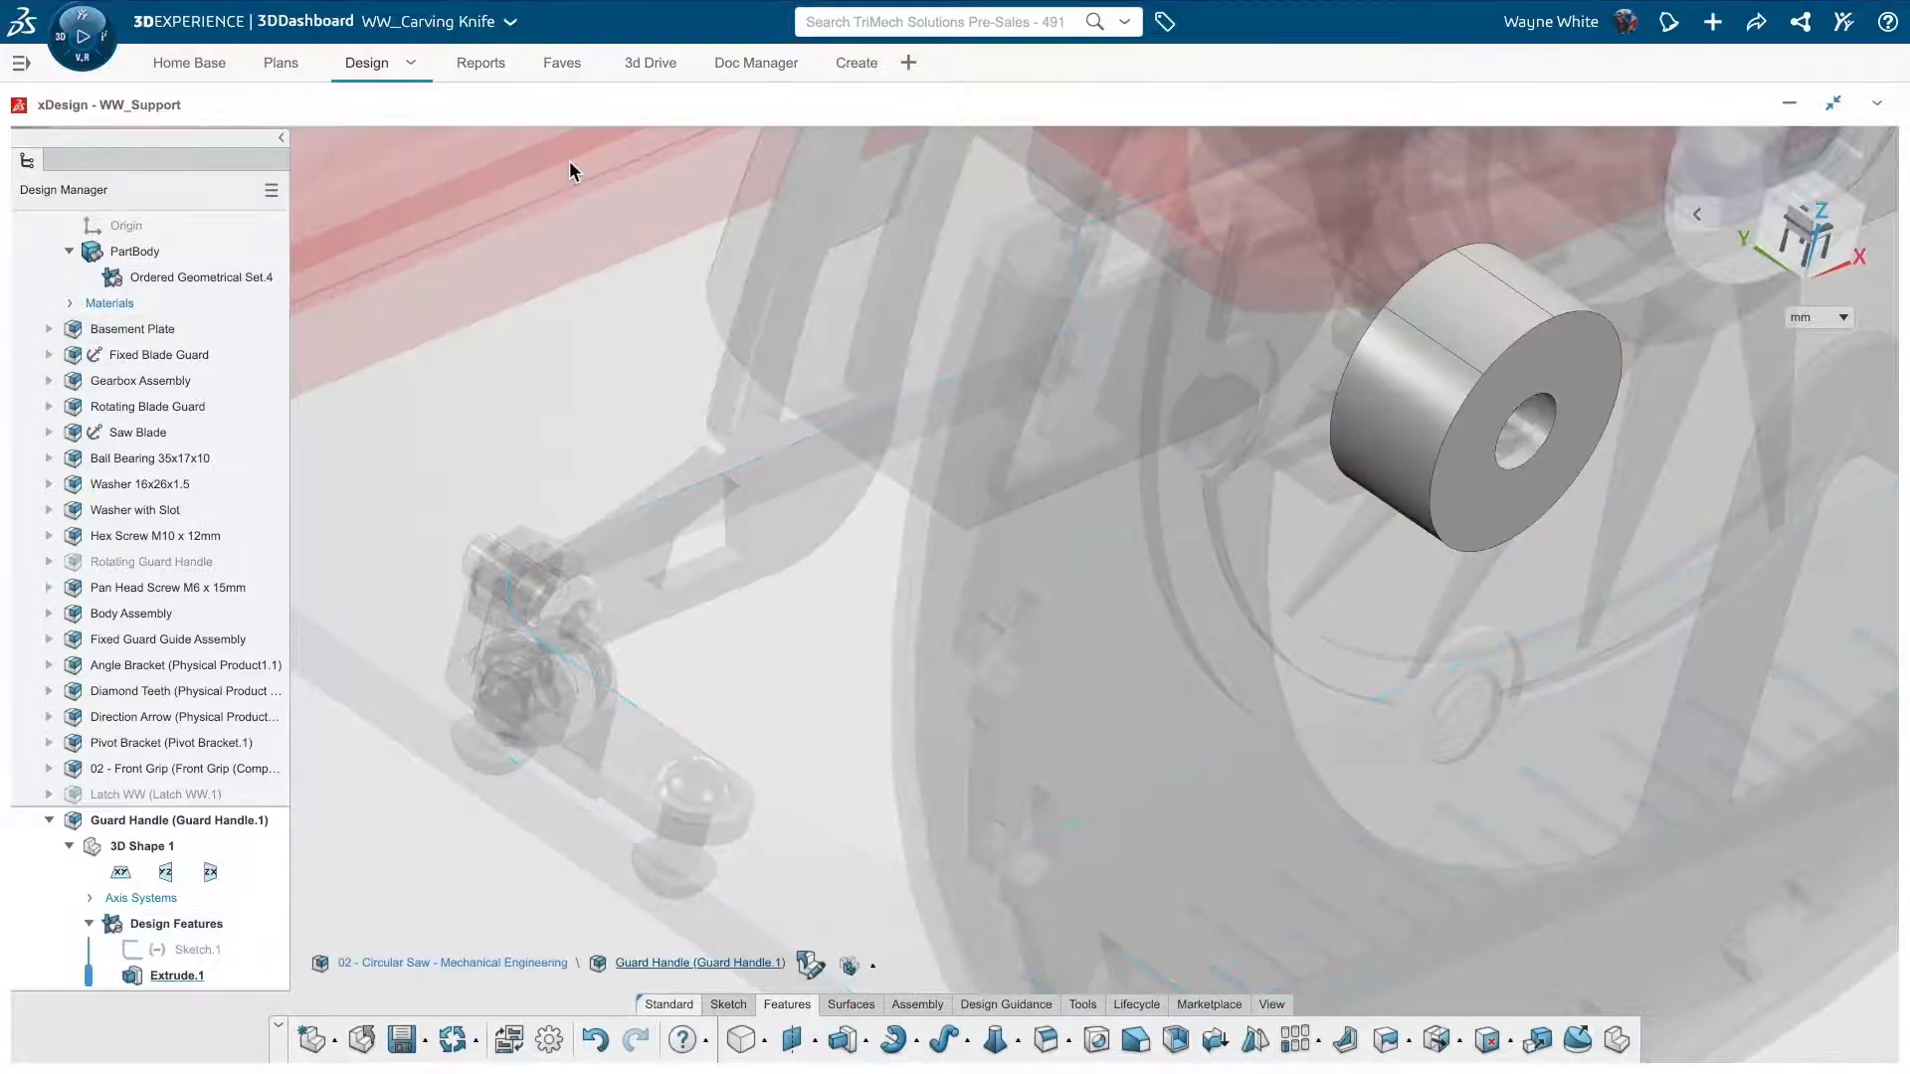
Step: Start a sketch on the extruded ring's front face and draw a circle about 10.8 mm in diameter centred on the hole
left_click(1598, 392)
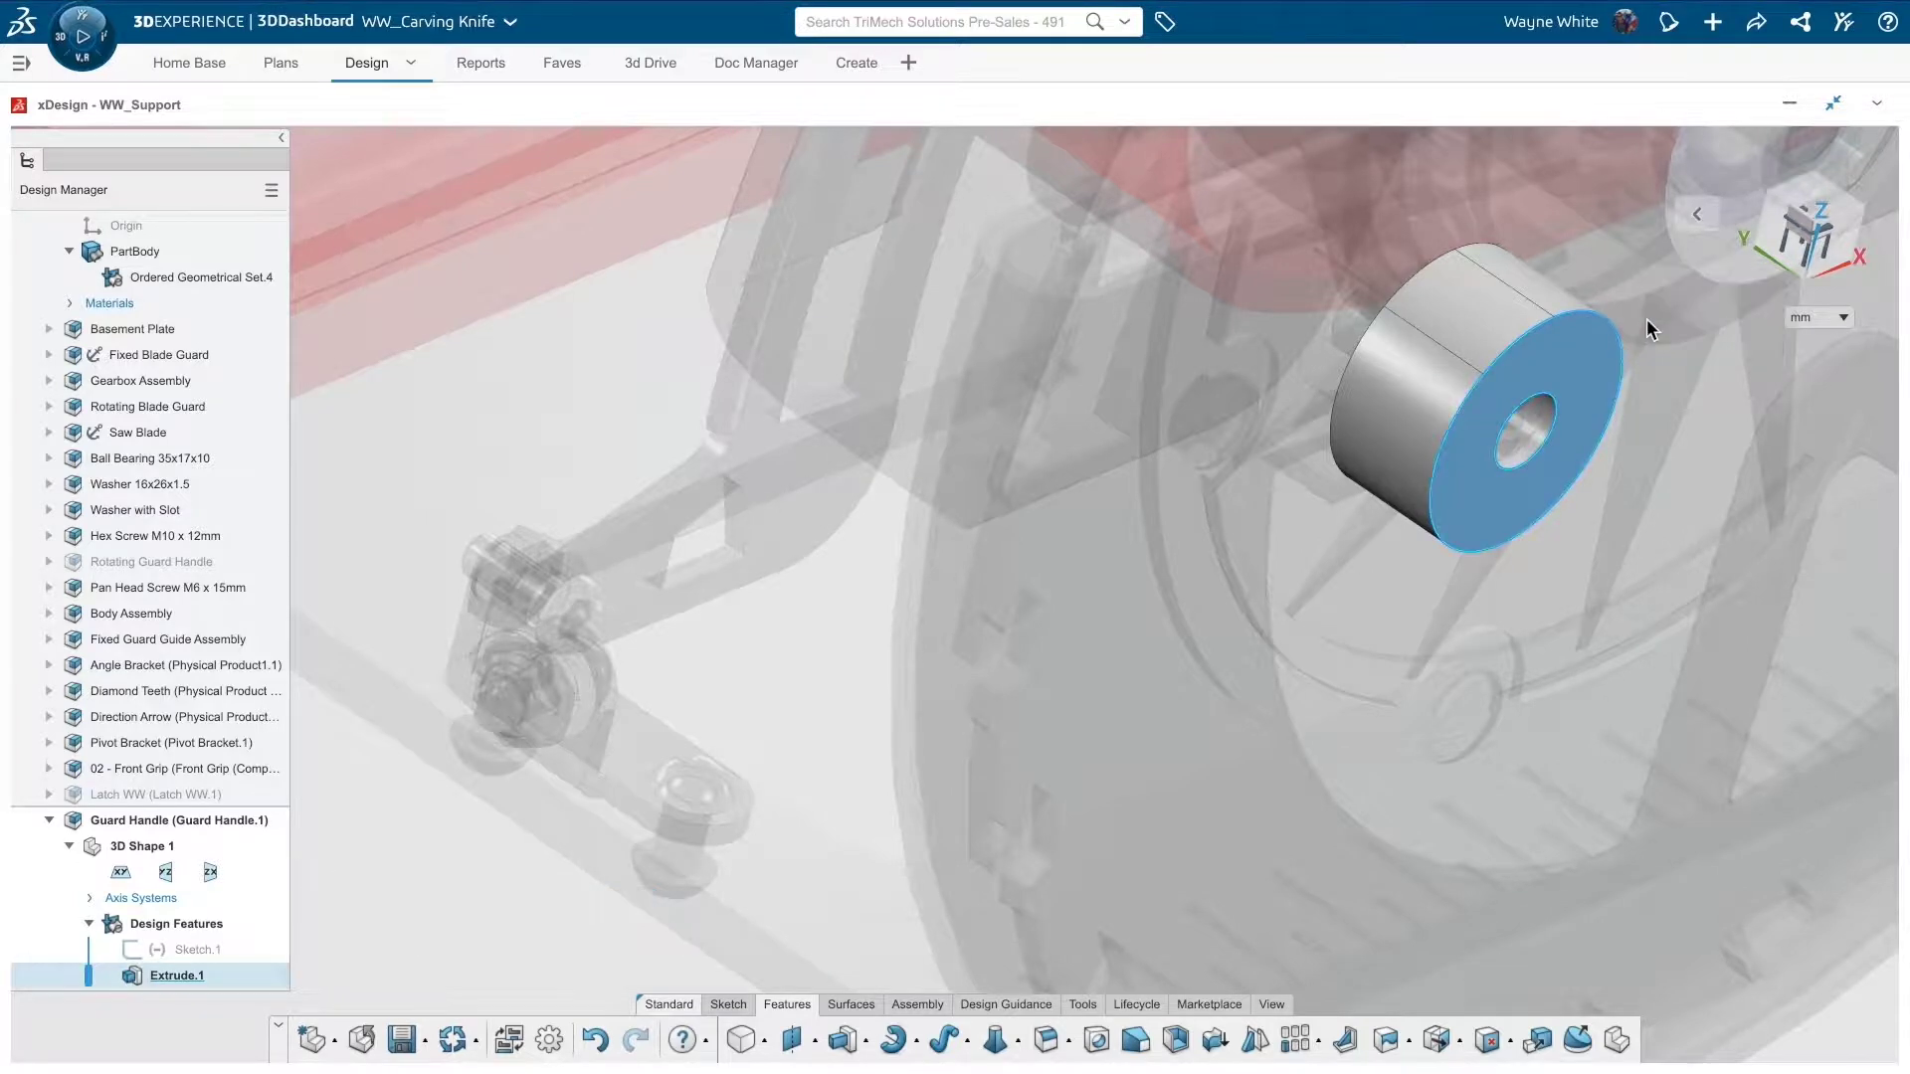
left_click(1645, 320)
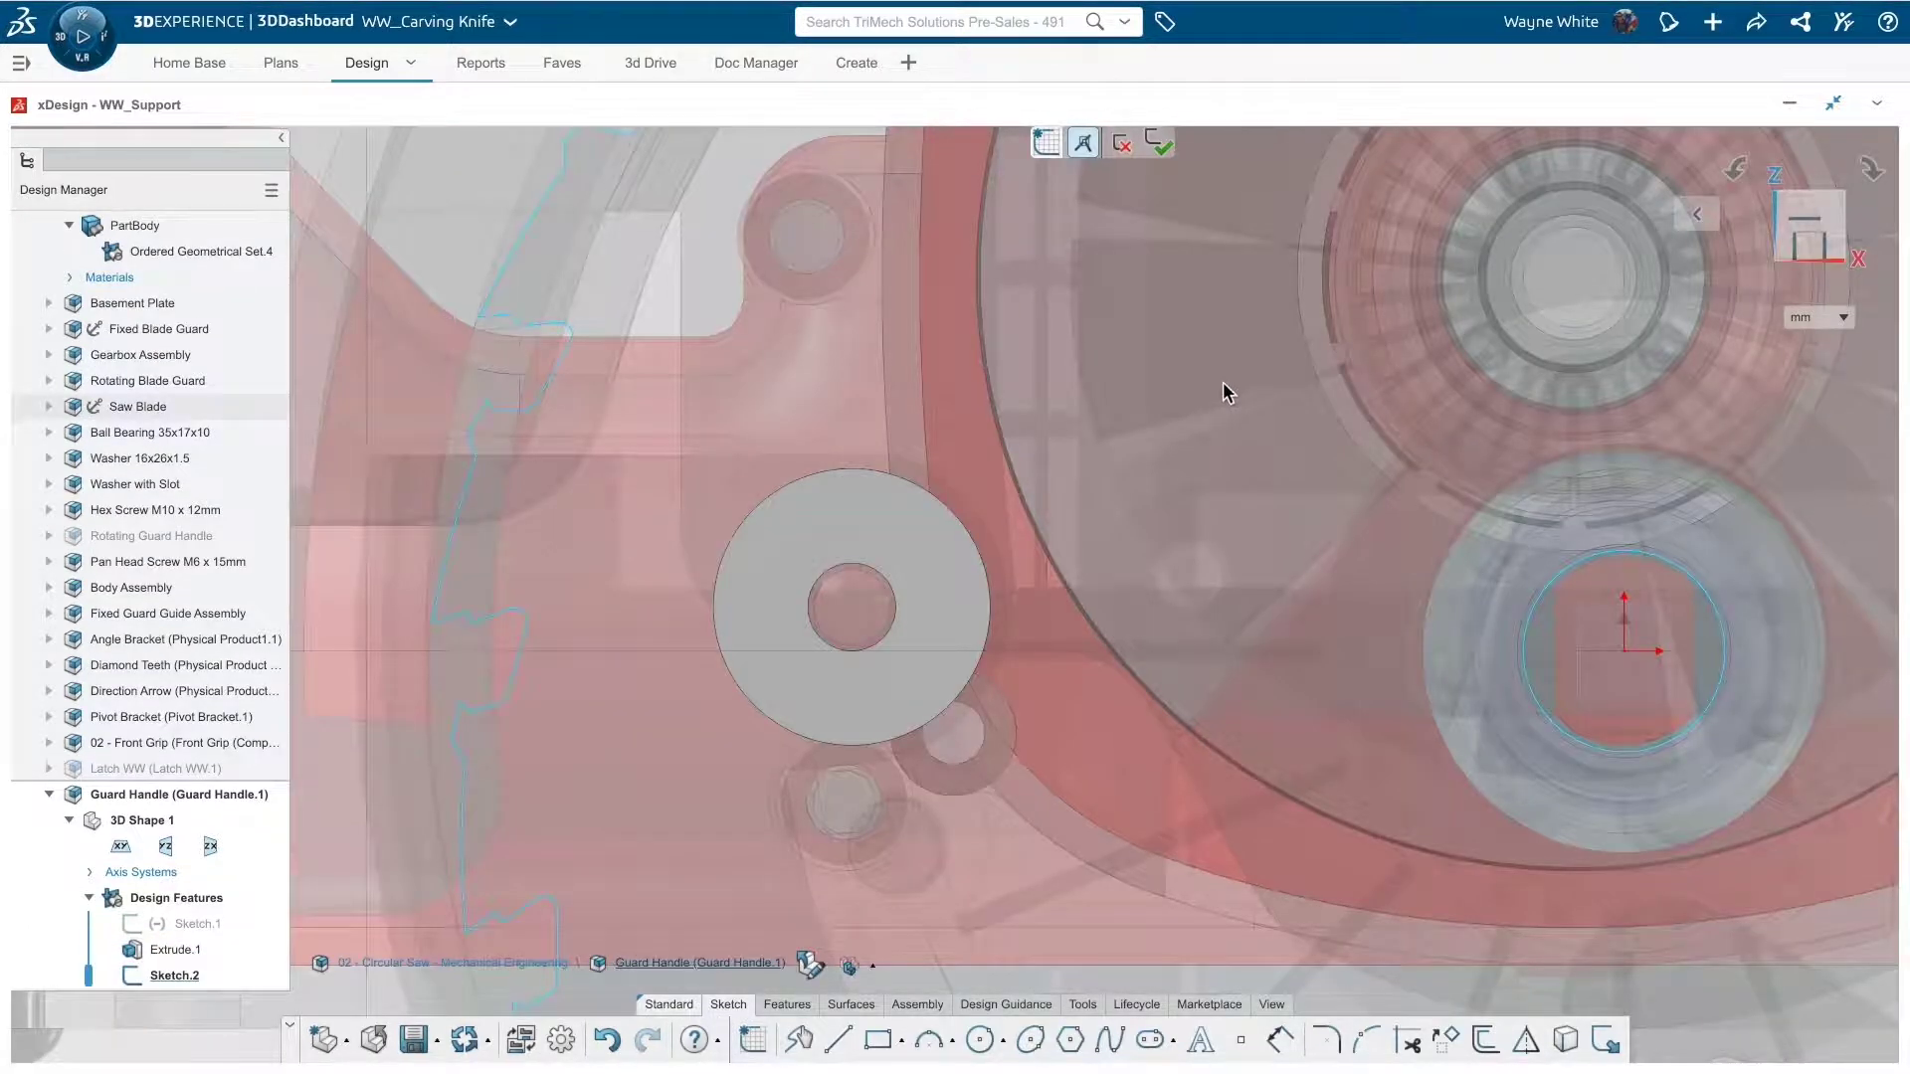
left_click(877, 641)
left_click(920, 679)
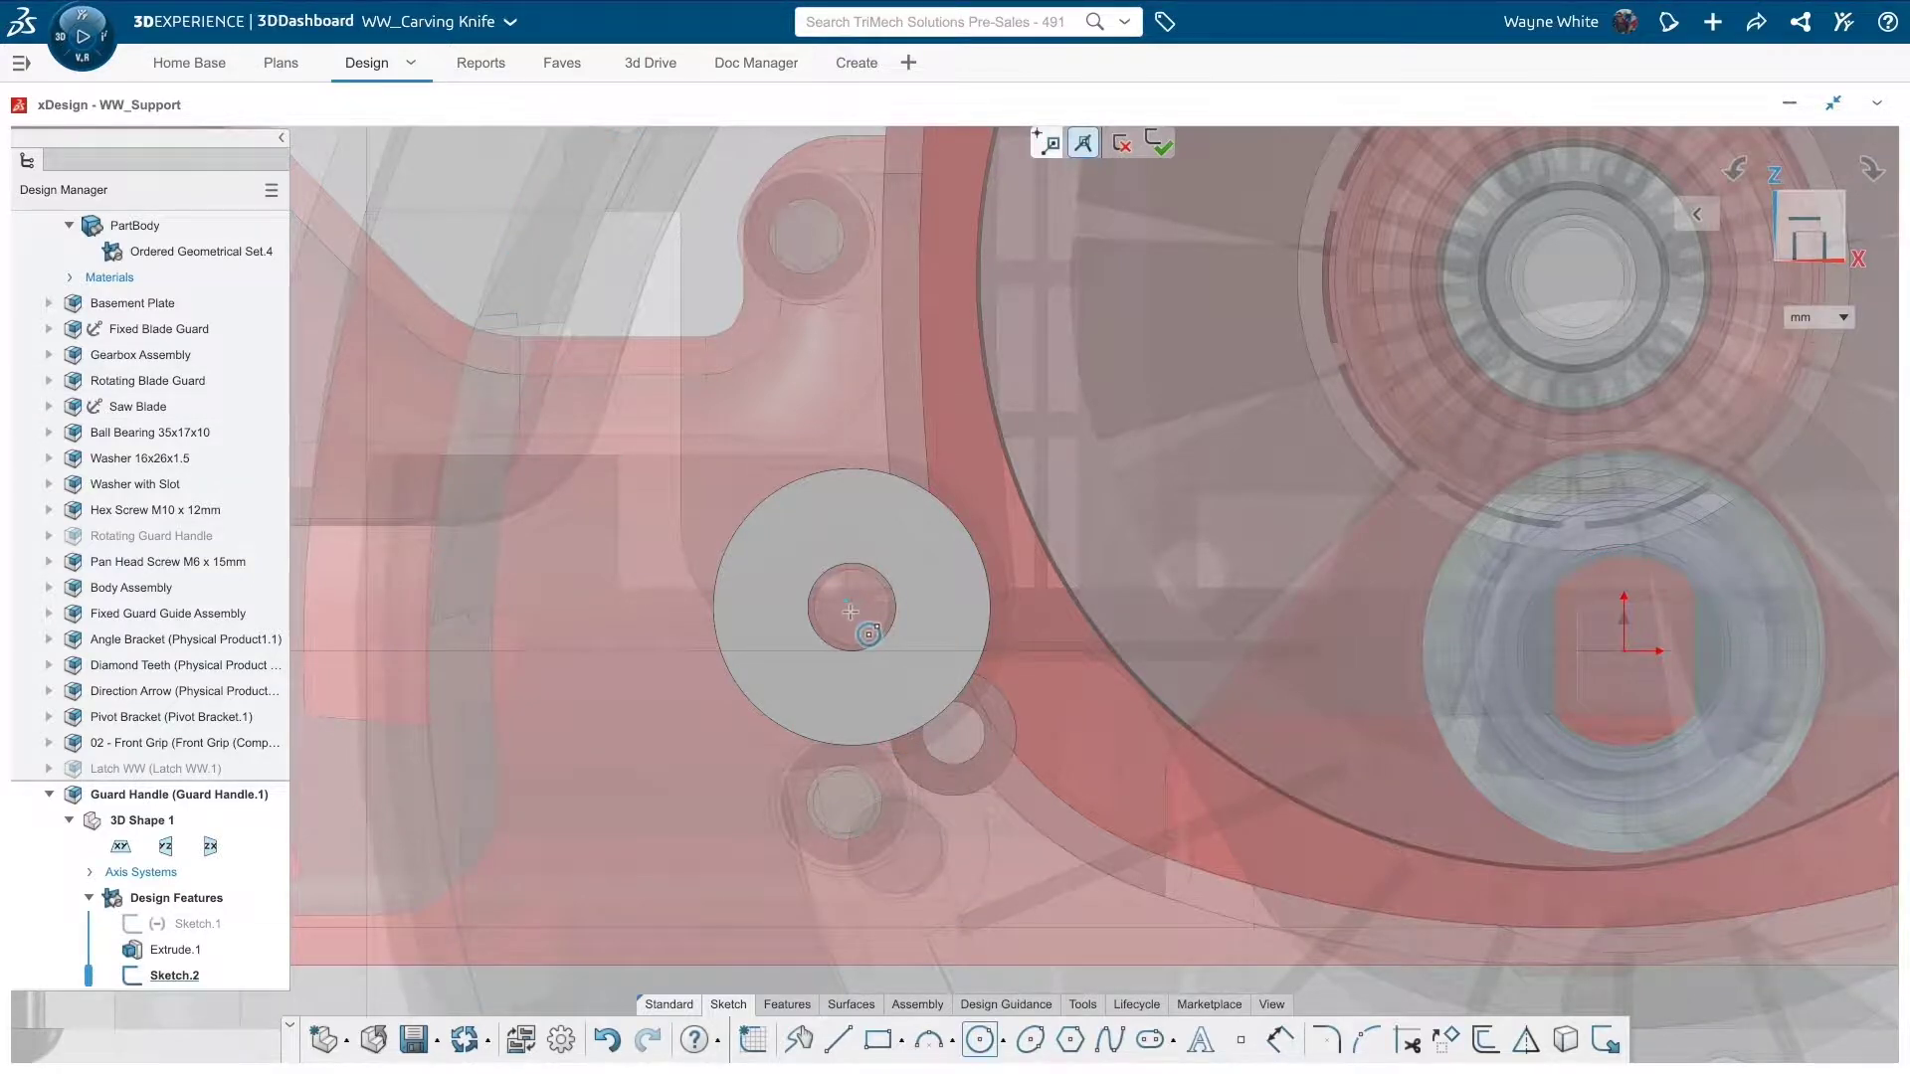
scroll(858, 611, "up", 3)
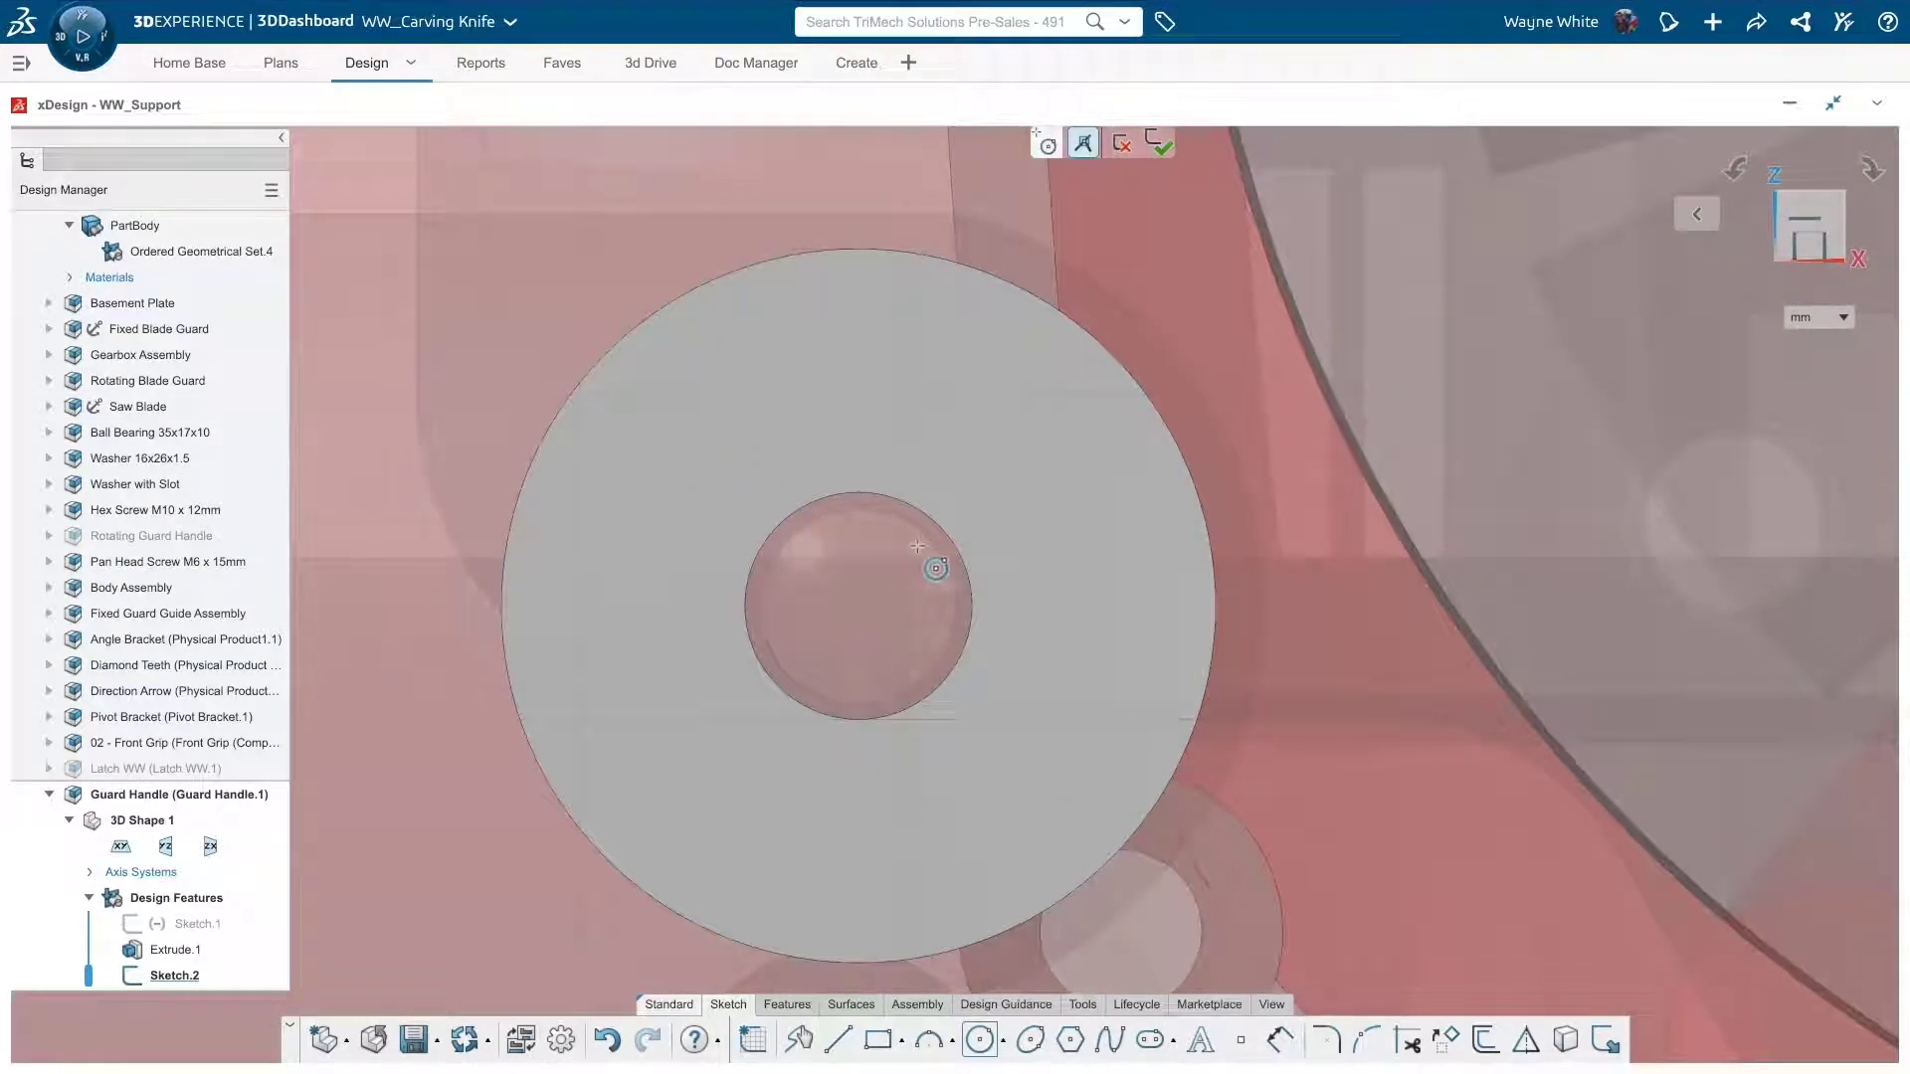
left_click(857, 605)
left_click(1010, 517)
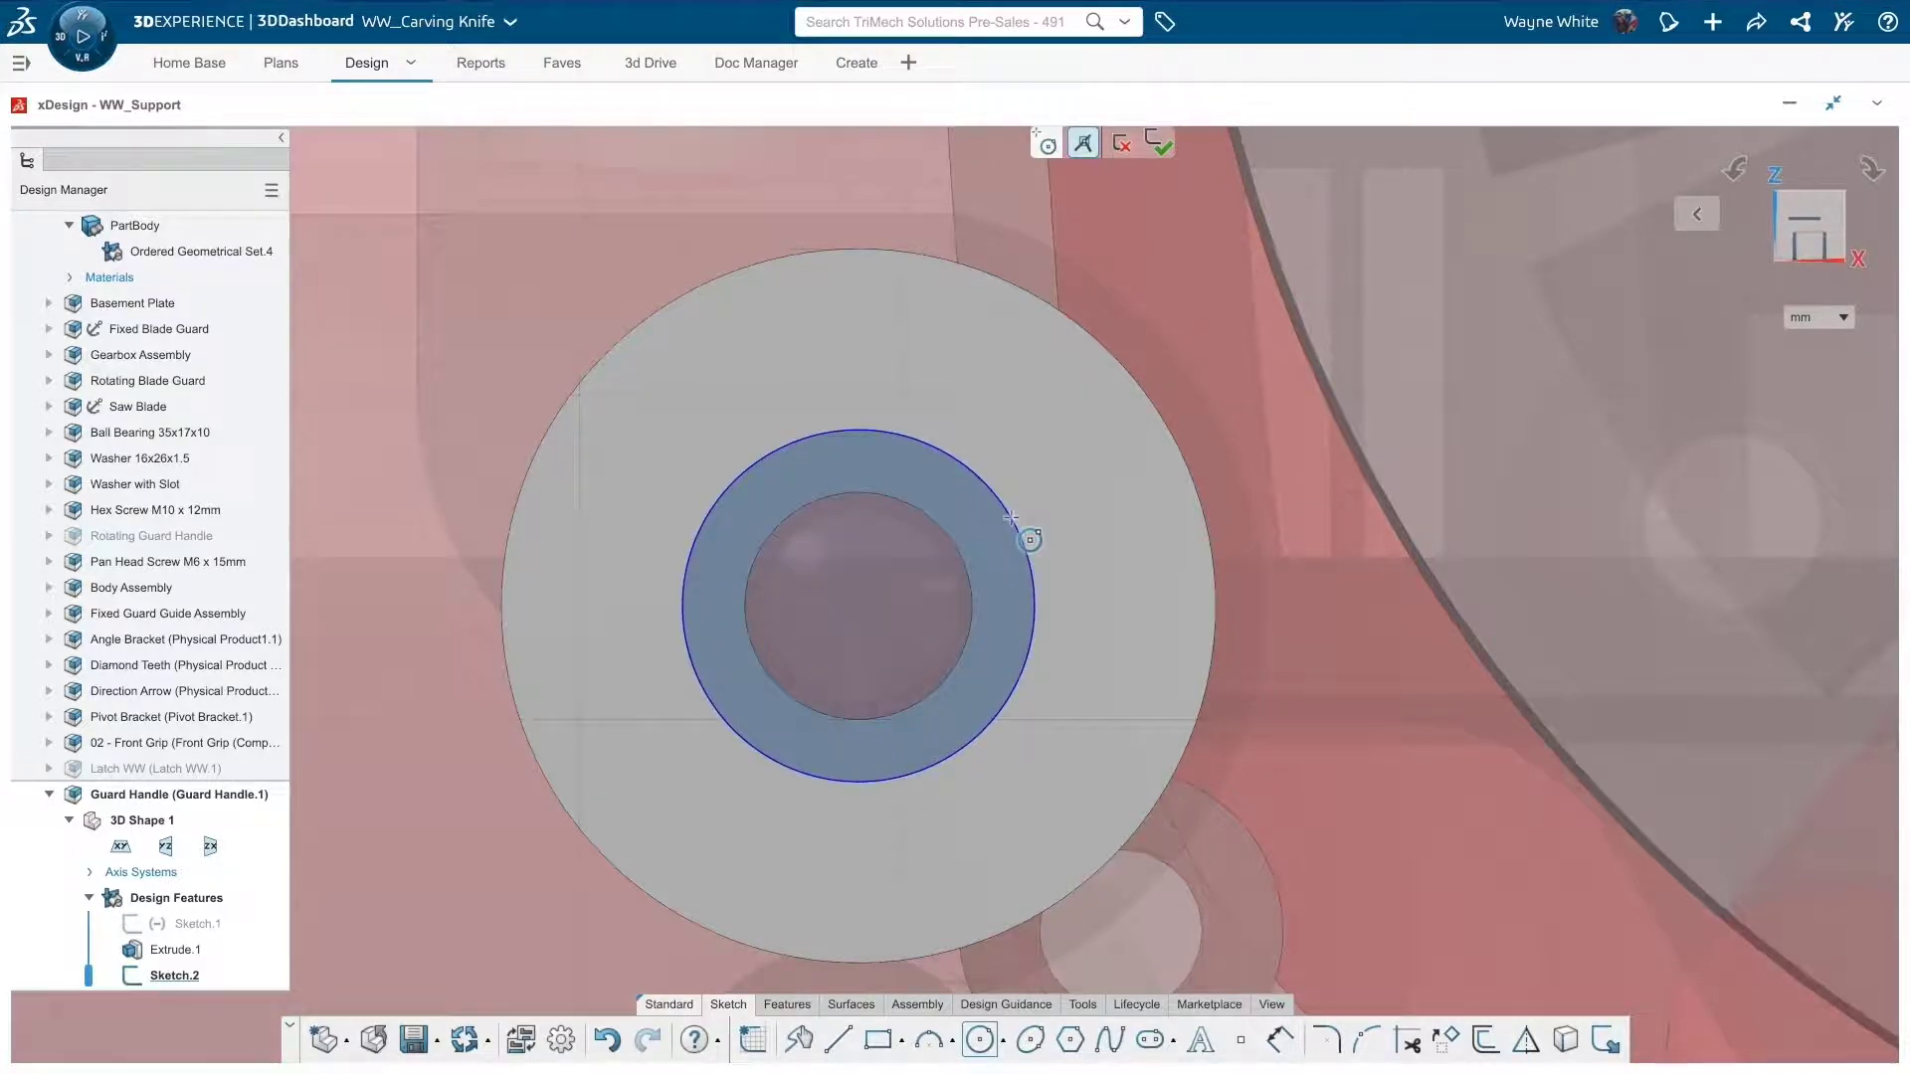
key("Escape")
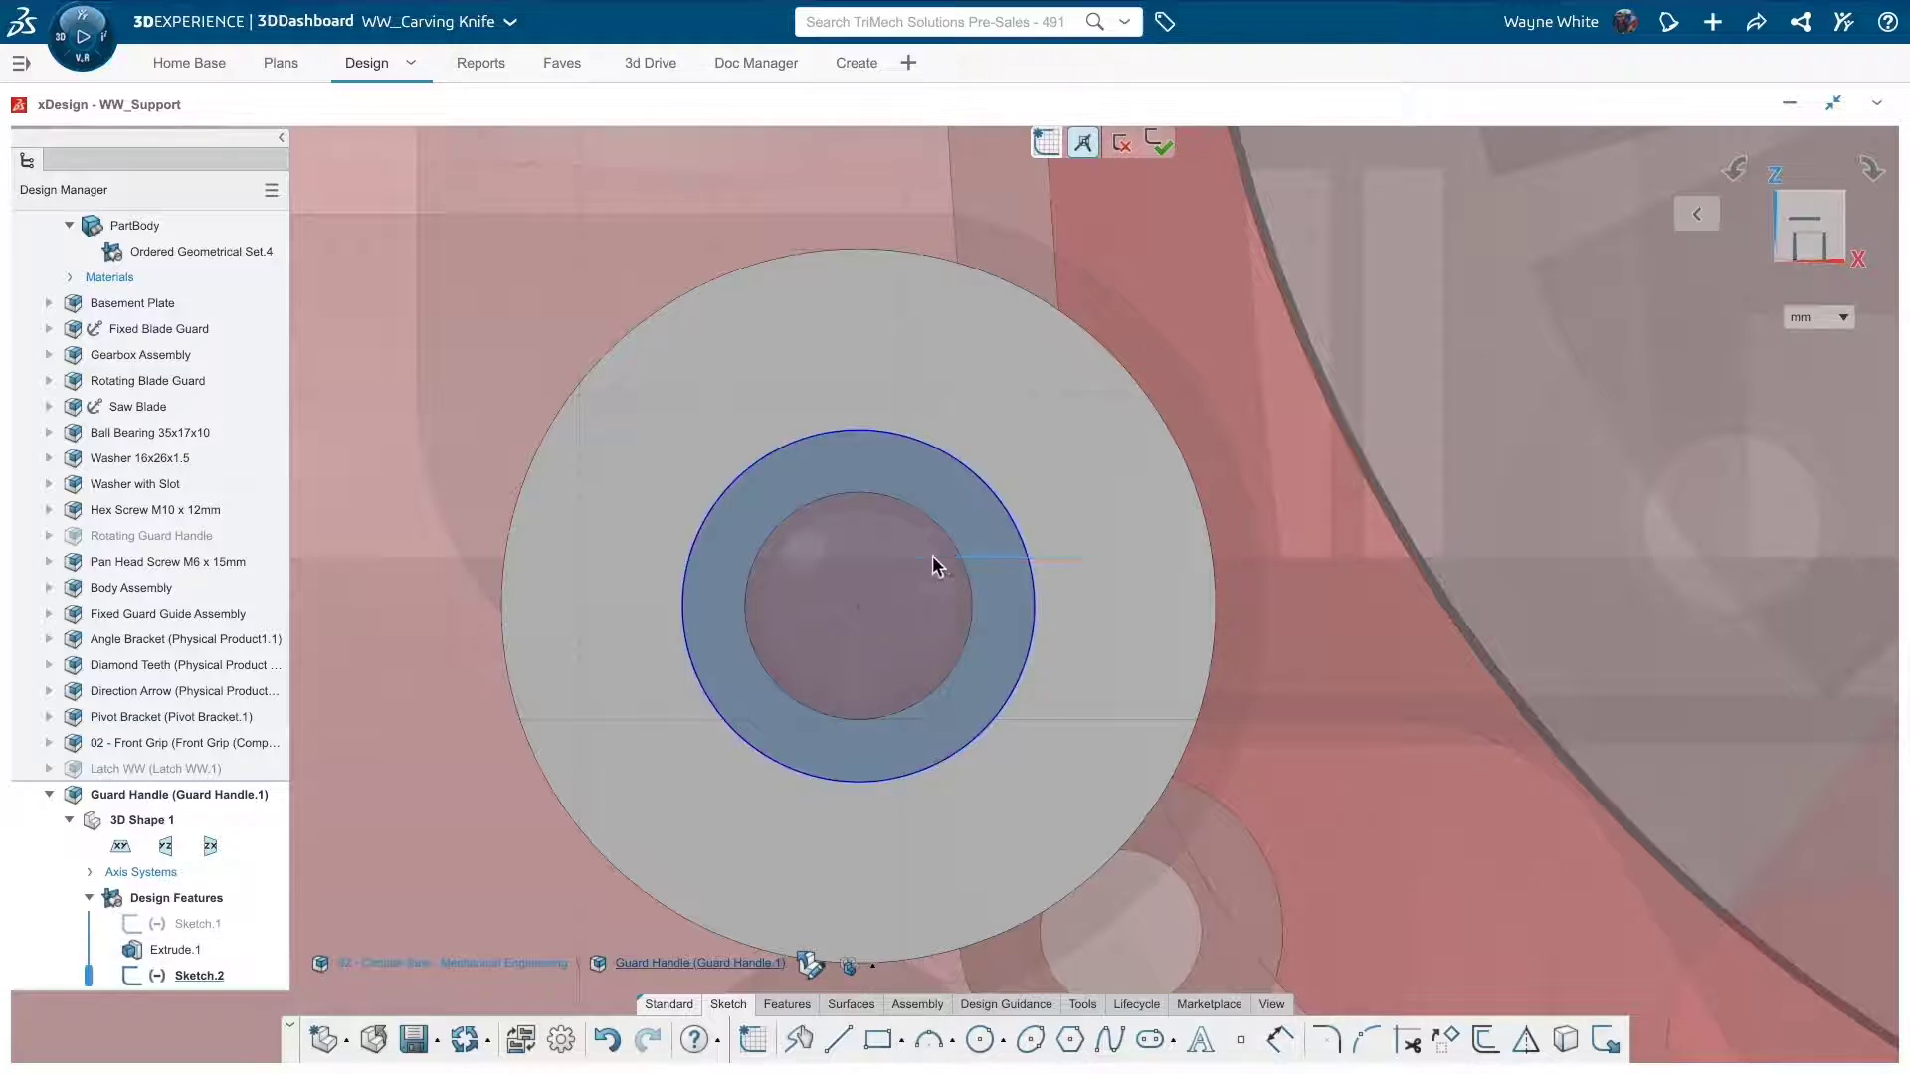
Step: Set the new circle's diameter to 11 mm and finish the sketch
left_click(1007, 520)
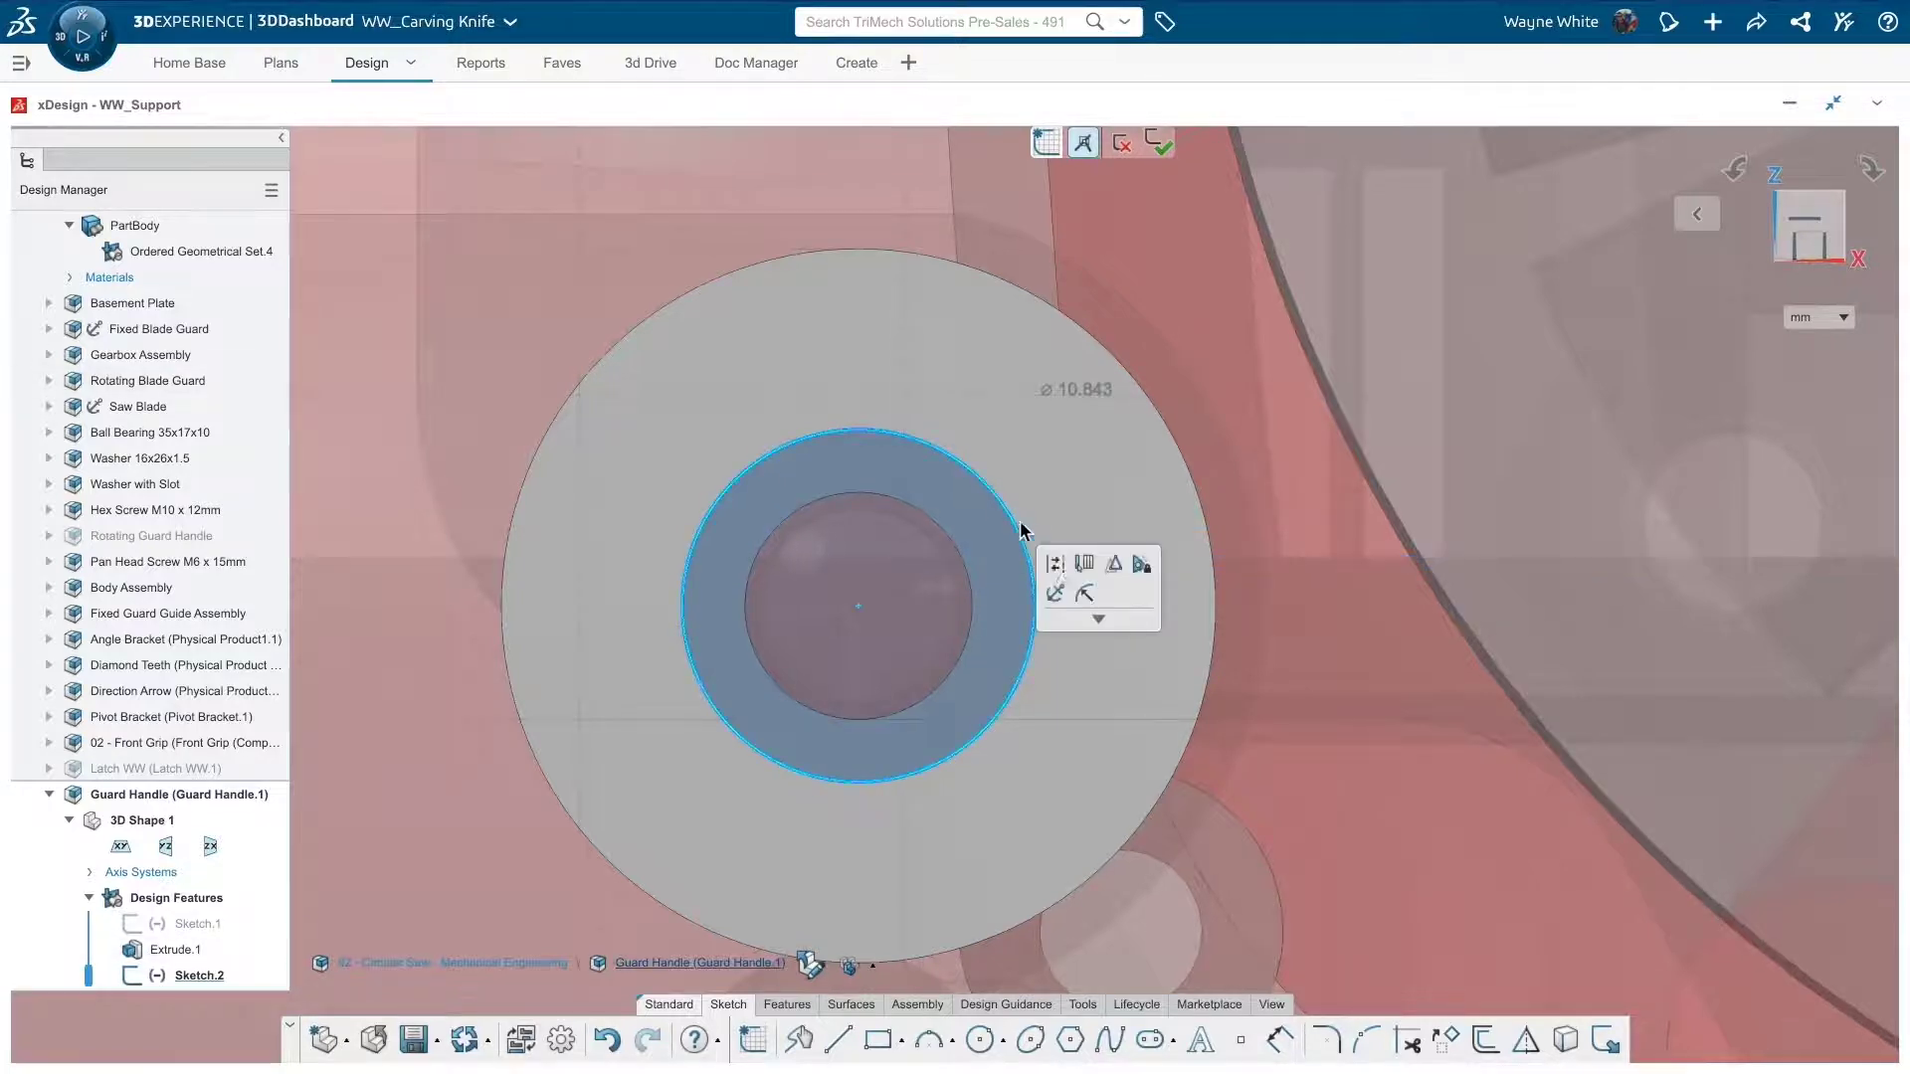
left_click(1076, 386)
type("11")
key("Return")
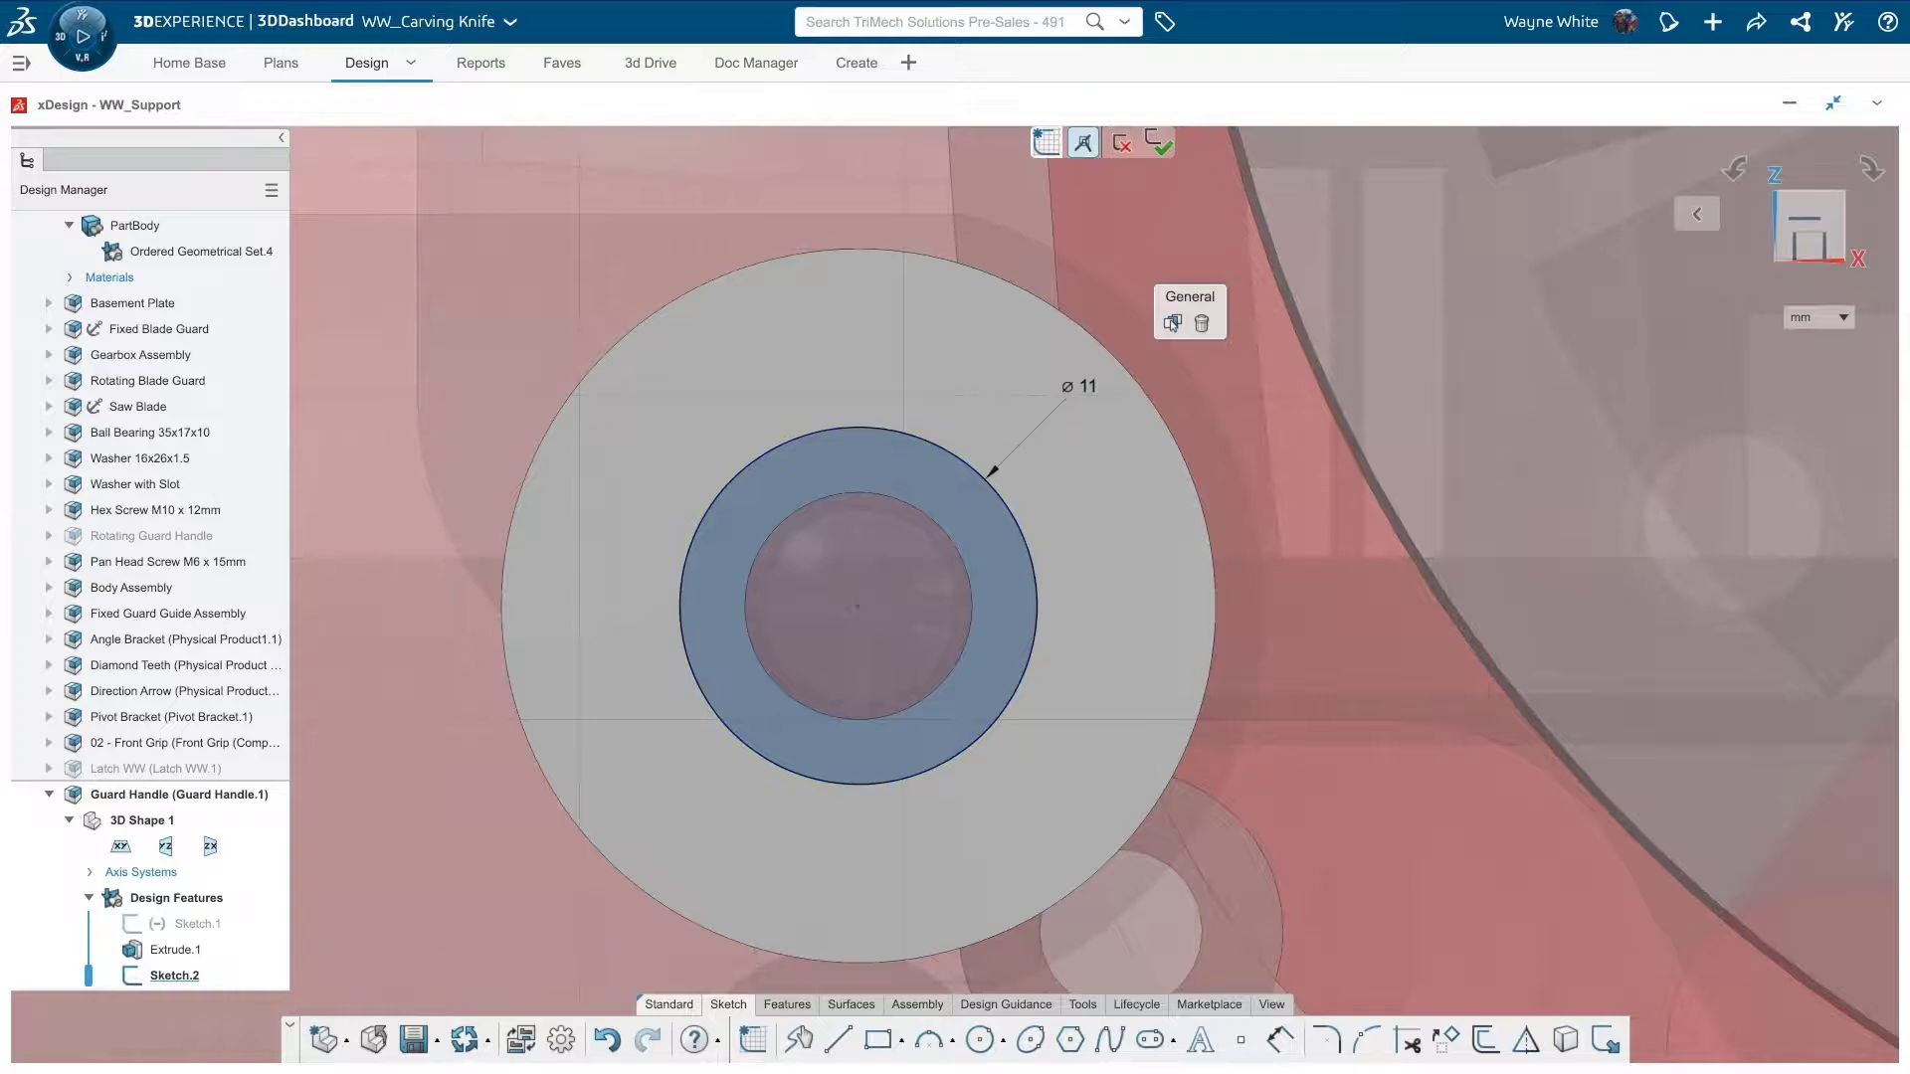
middle_click_drag(972, 497, 1106, 570)
left_click(1158, 143)
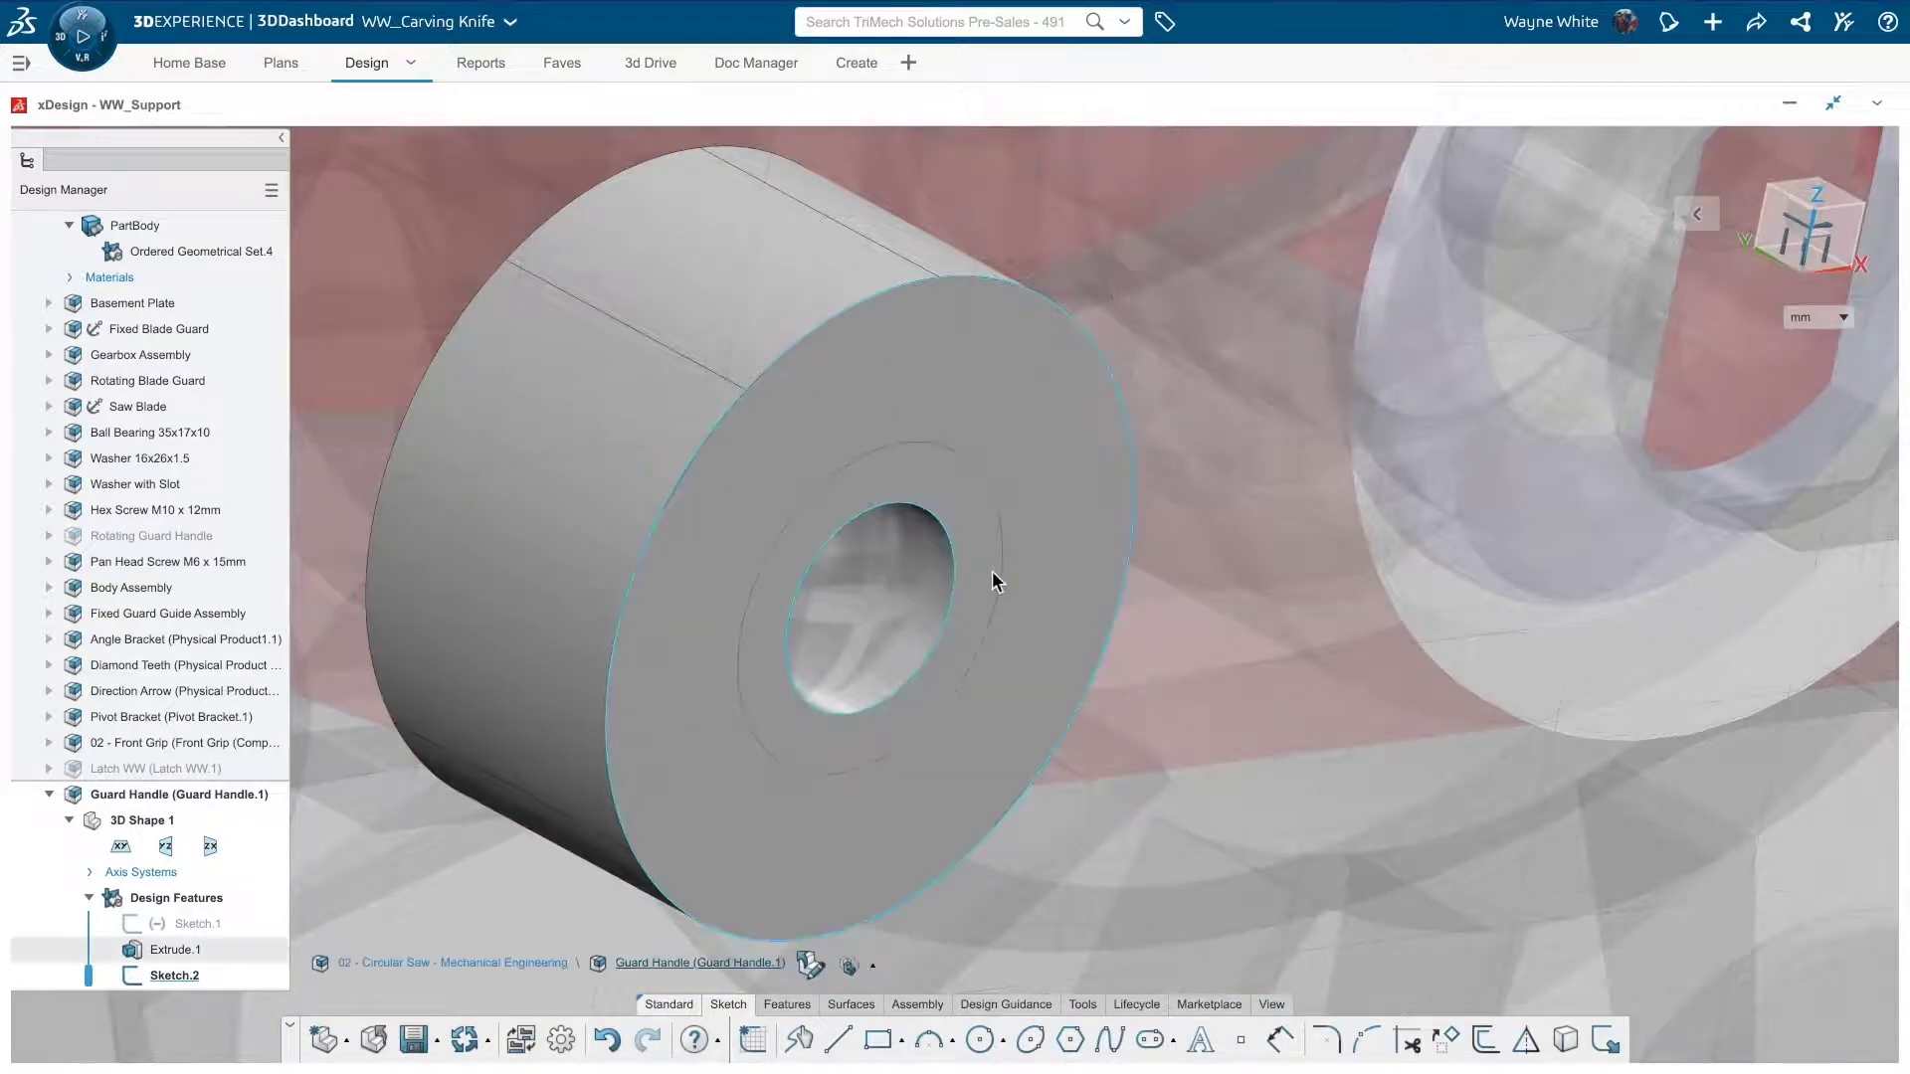
Step: Cut the 11 mm circle 5 mm deep into the ring's front face to form a counterbore
key("e")
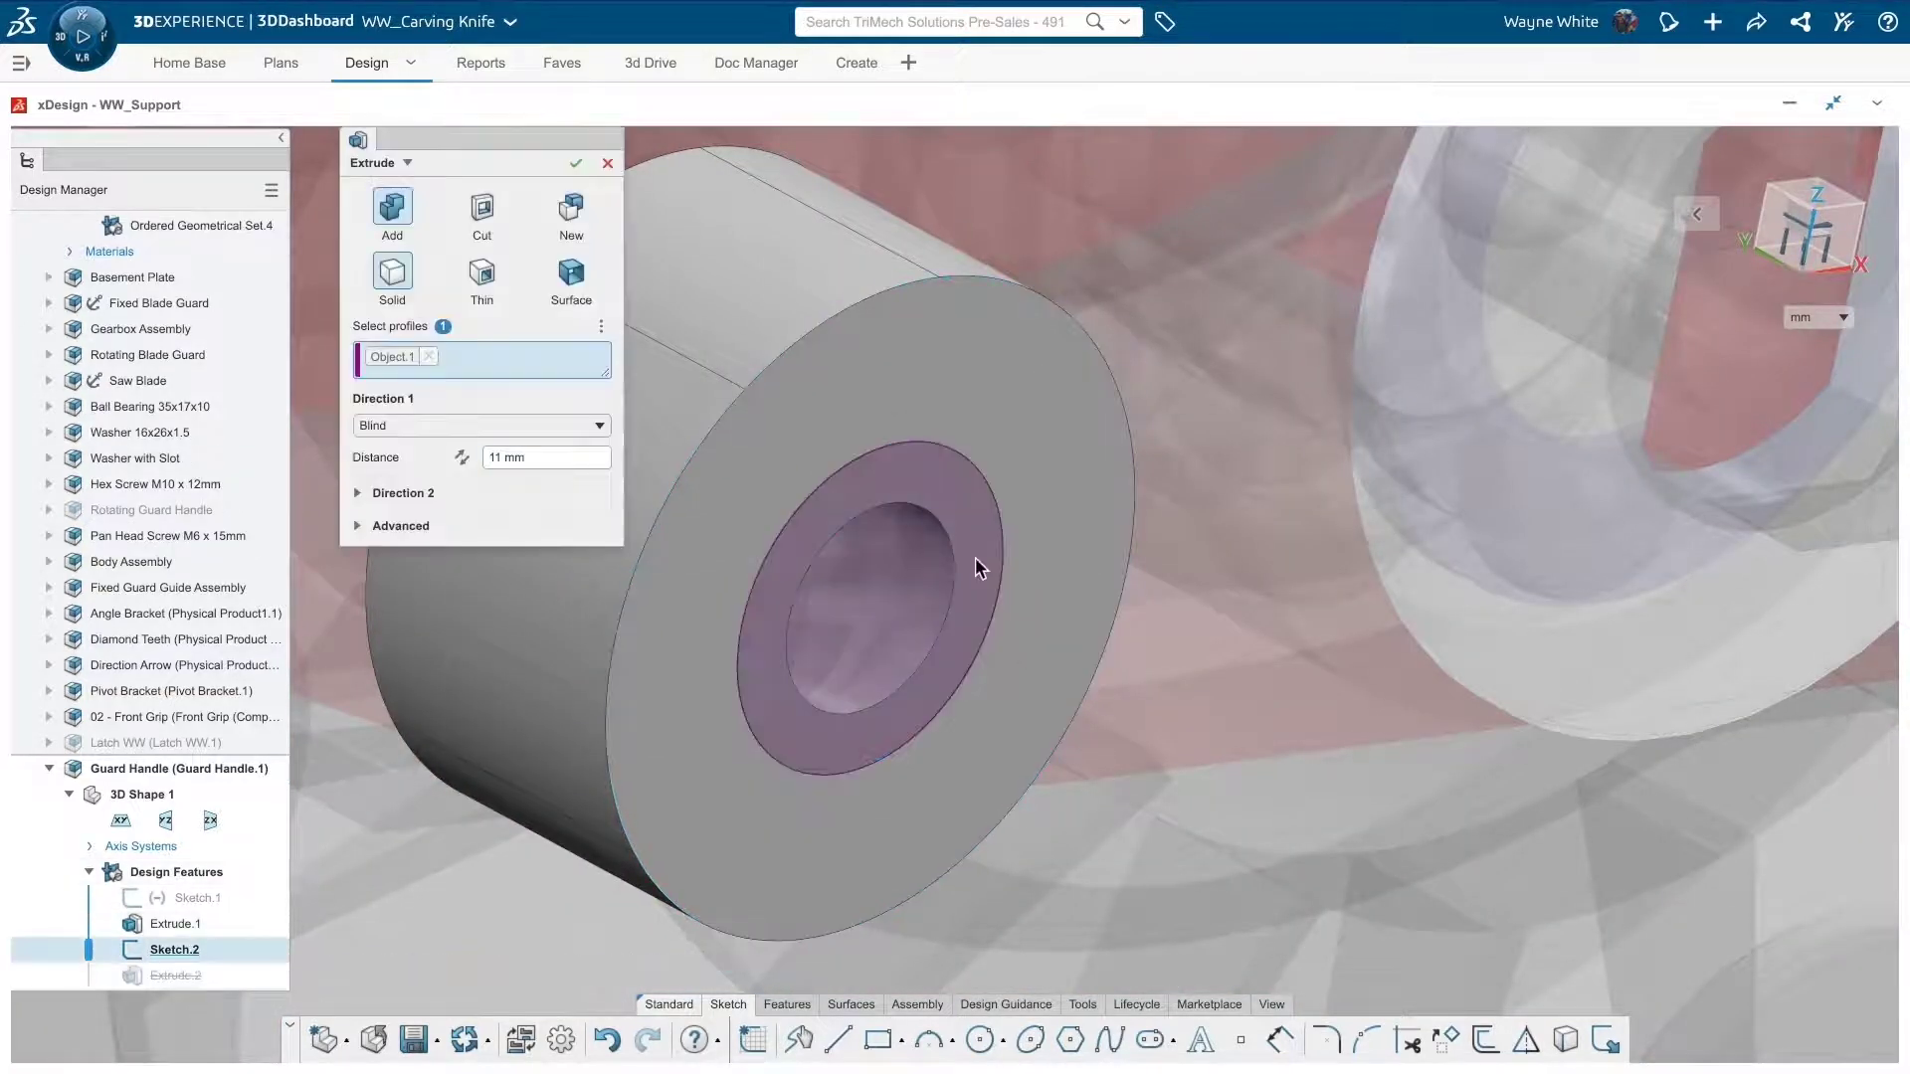
left_click(488, 218)
left_click(502, 458)
type("5 mm")
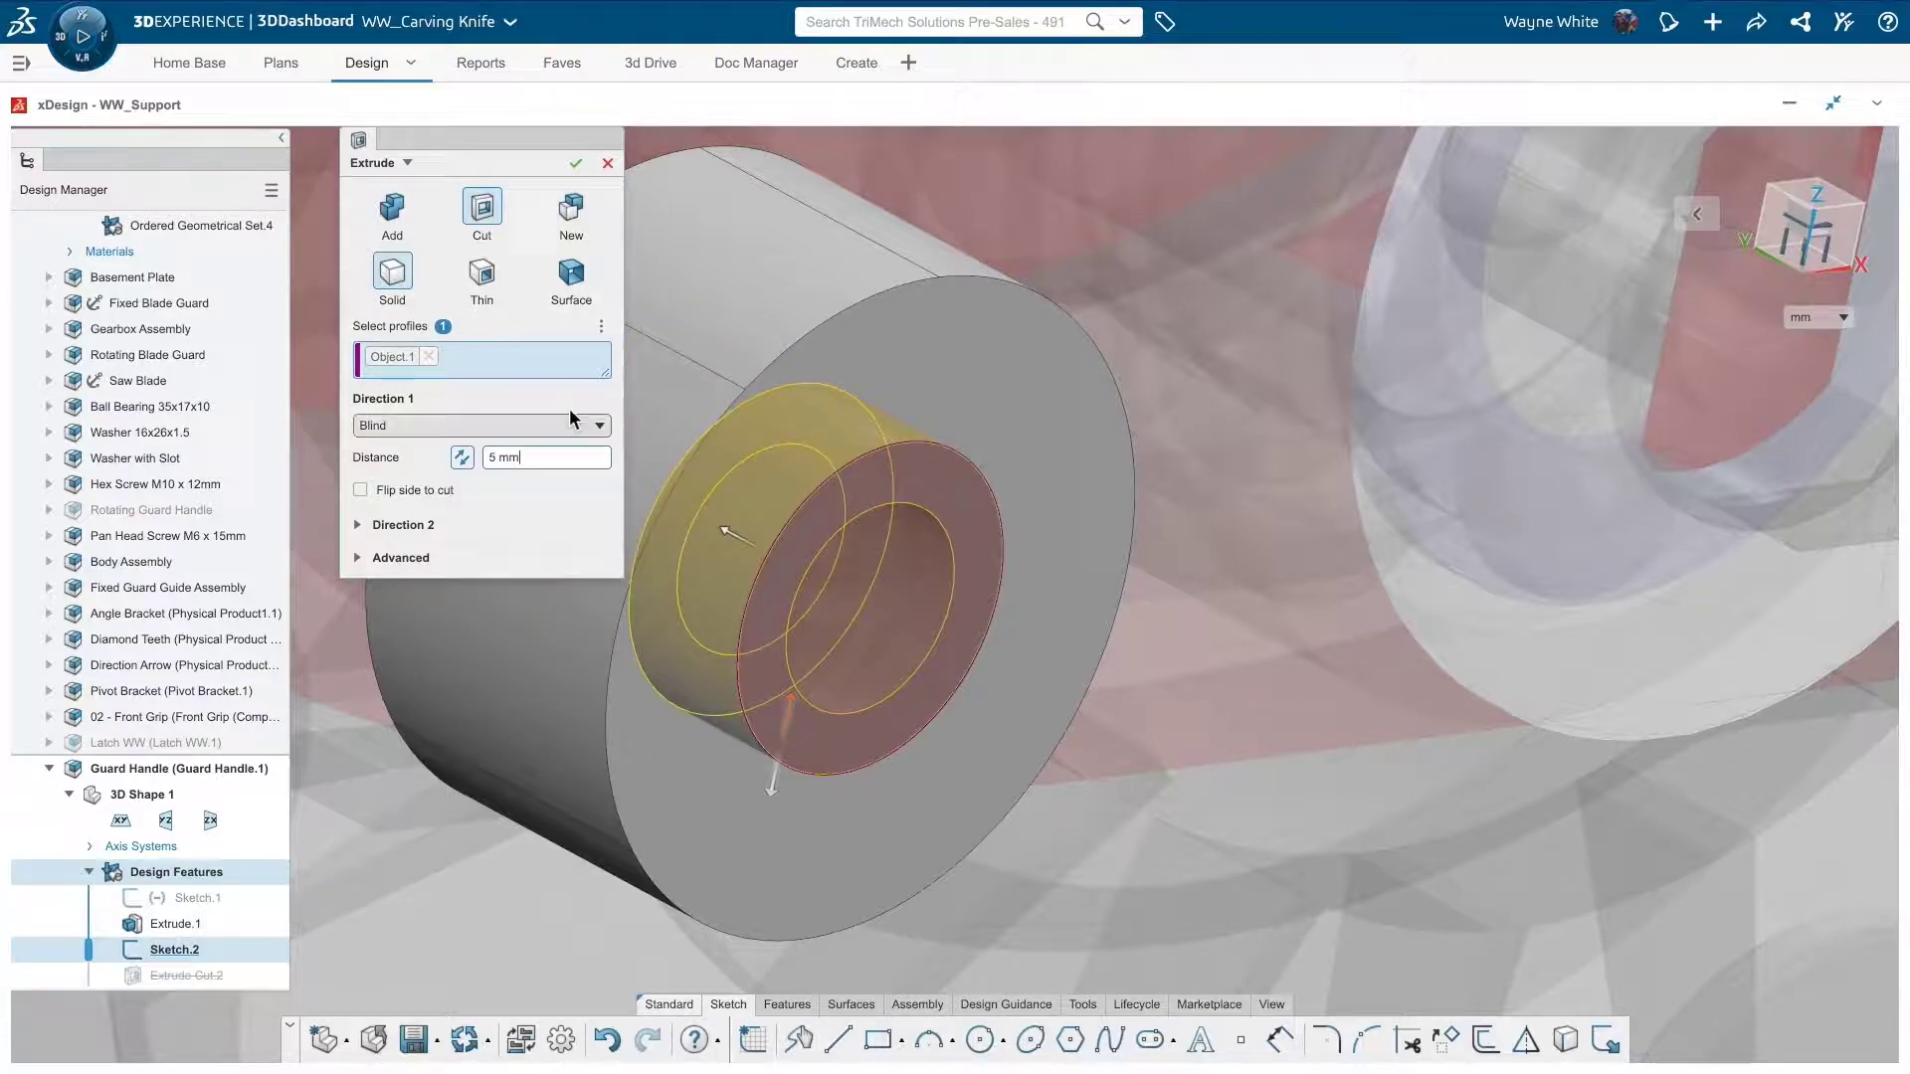
left_click(574, 163)
Step: Show the hidden handle outline sketch, Sketch.1
middle_click_drag(580, 158, 985, 623)
scroll(985, 622, "down", 5)
scroll(989, 623, "down", 4)
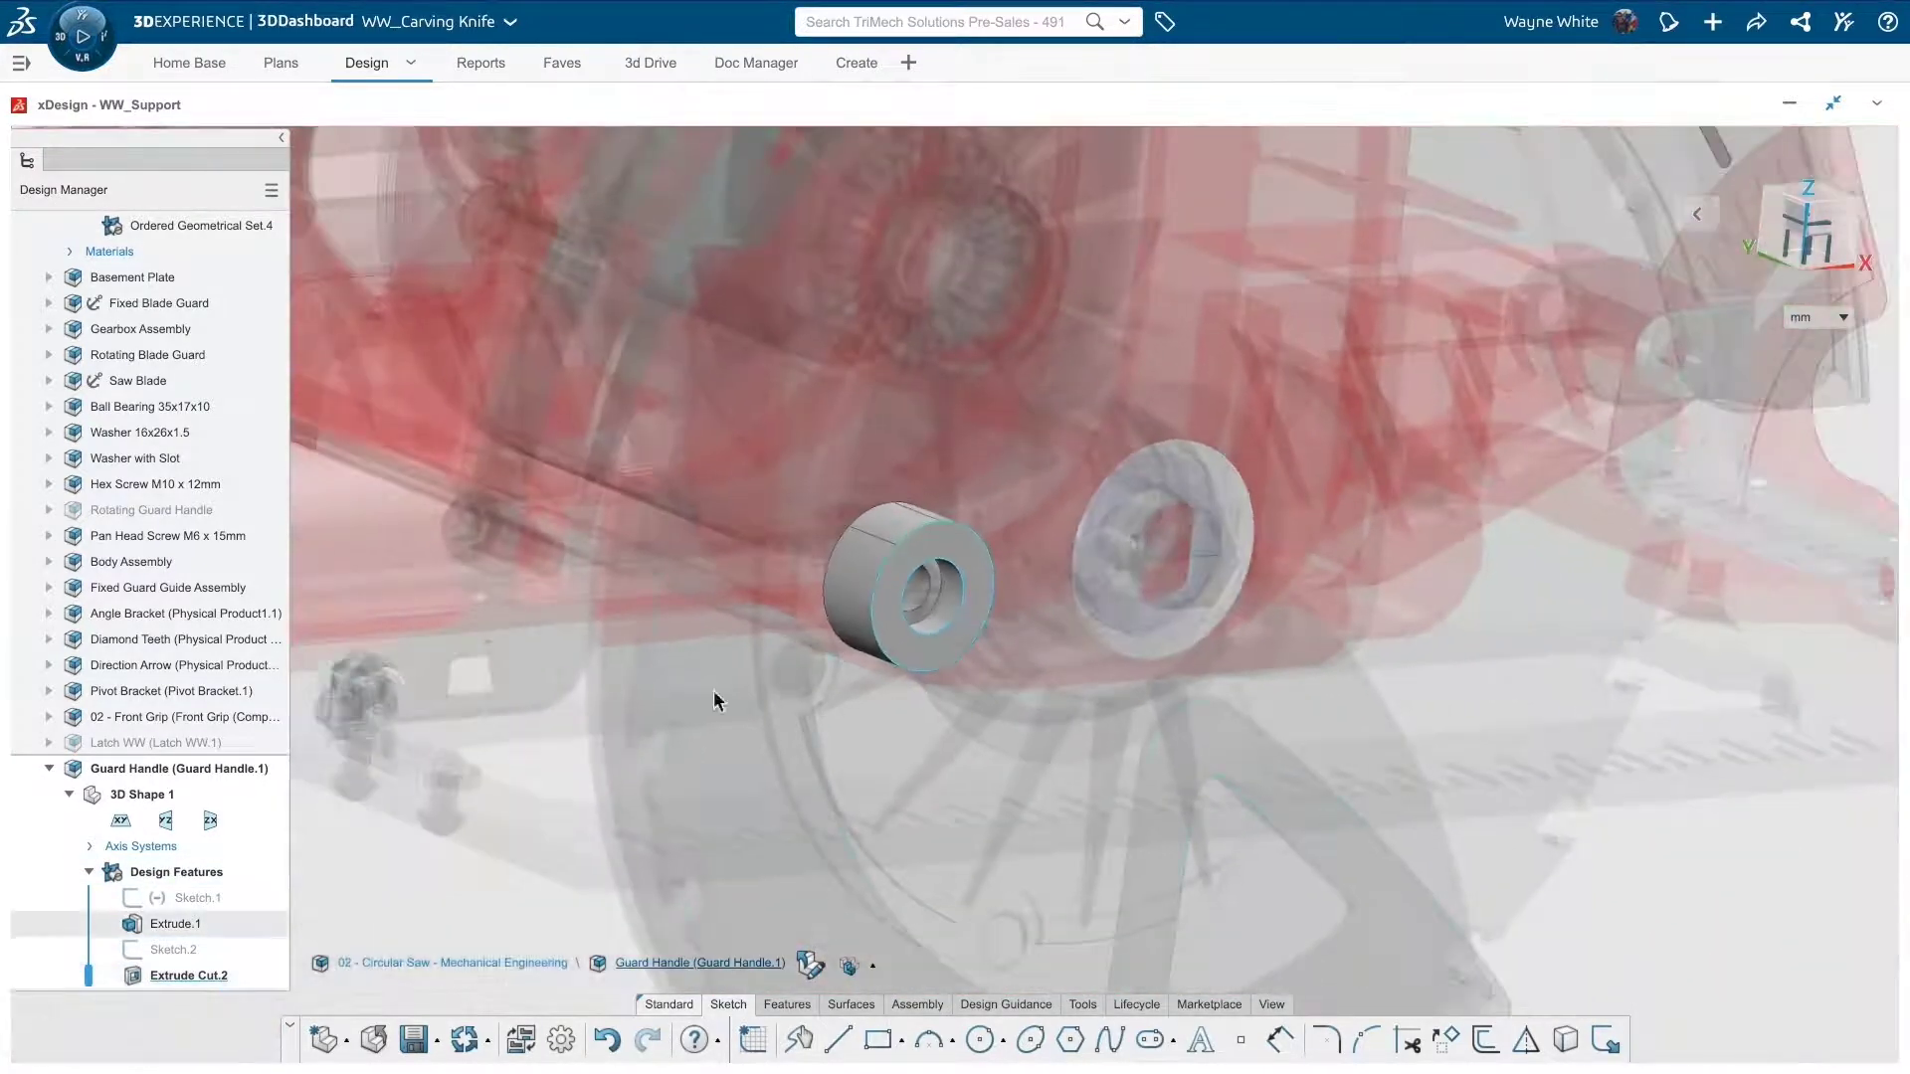
scroll(541, 636, "up", 3)
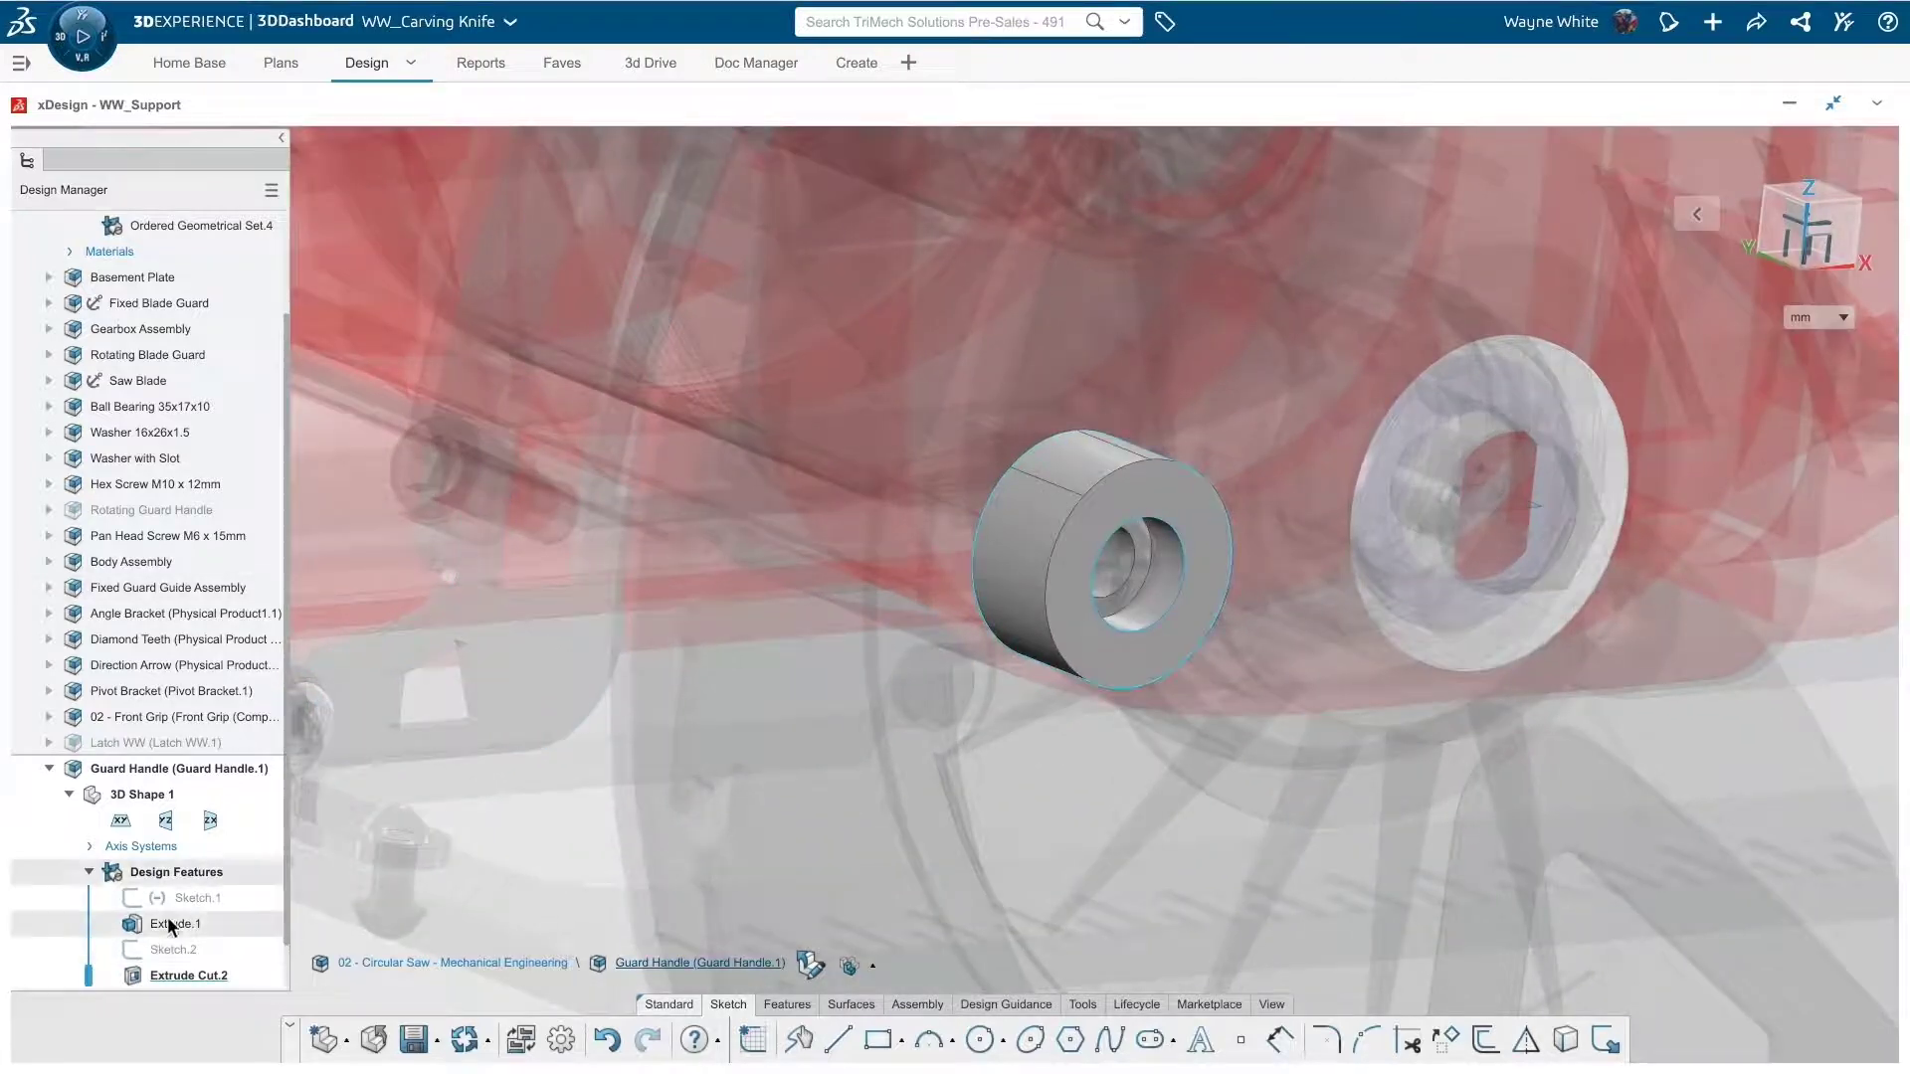
left_click(177, 899)
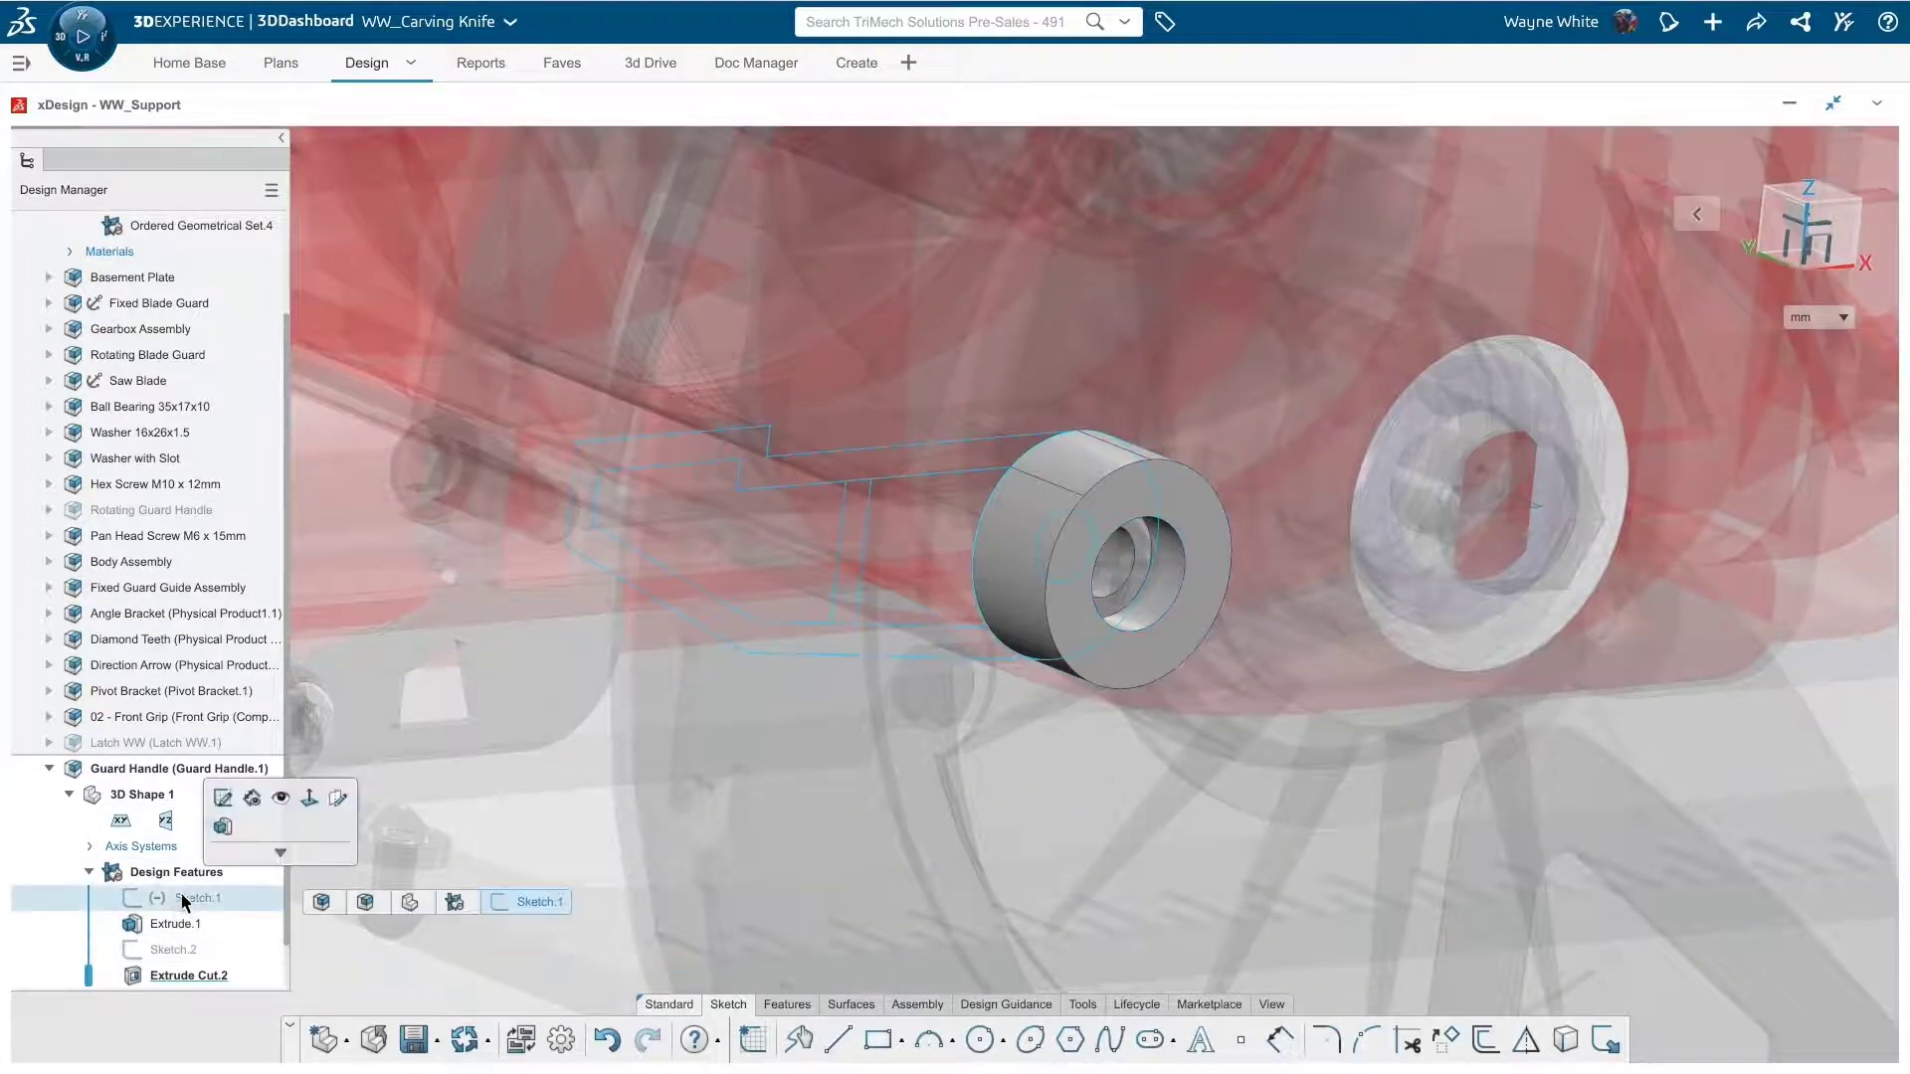
left_click(280, 798)
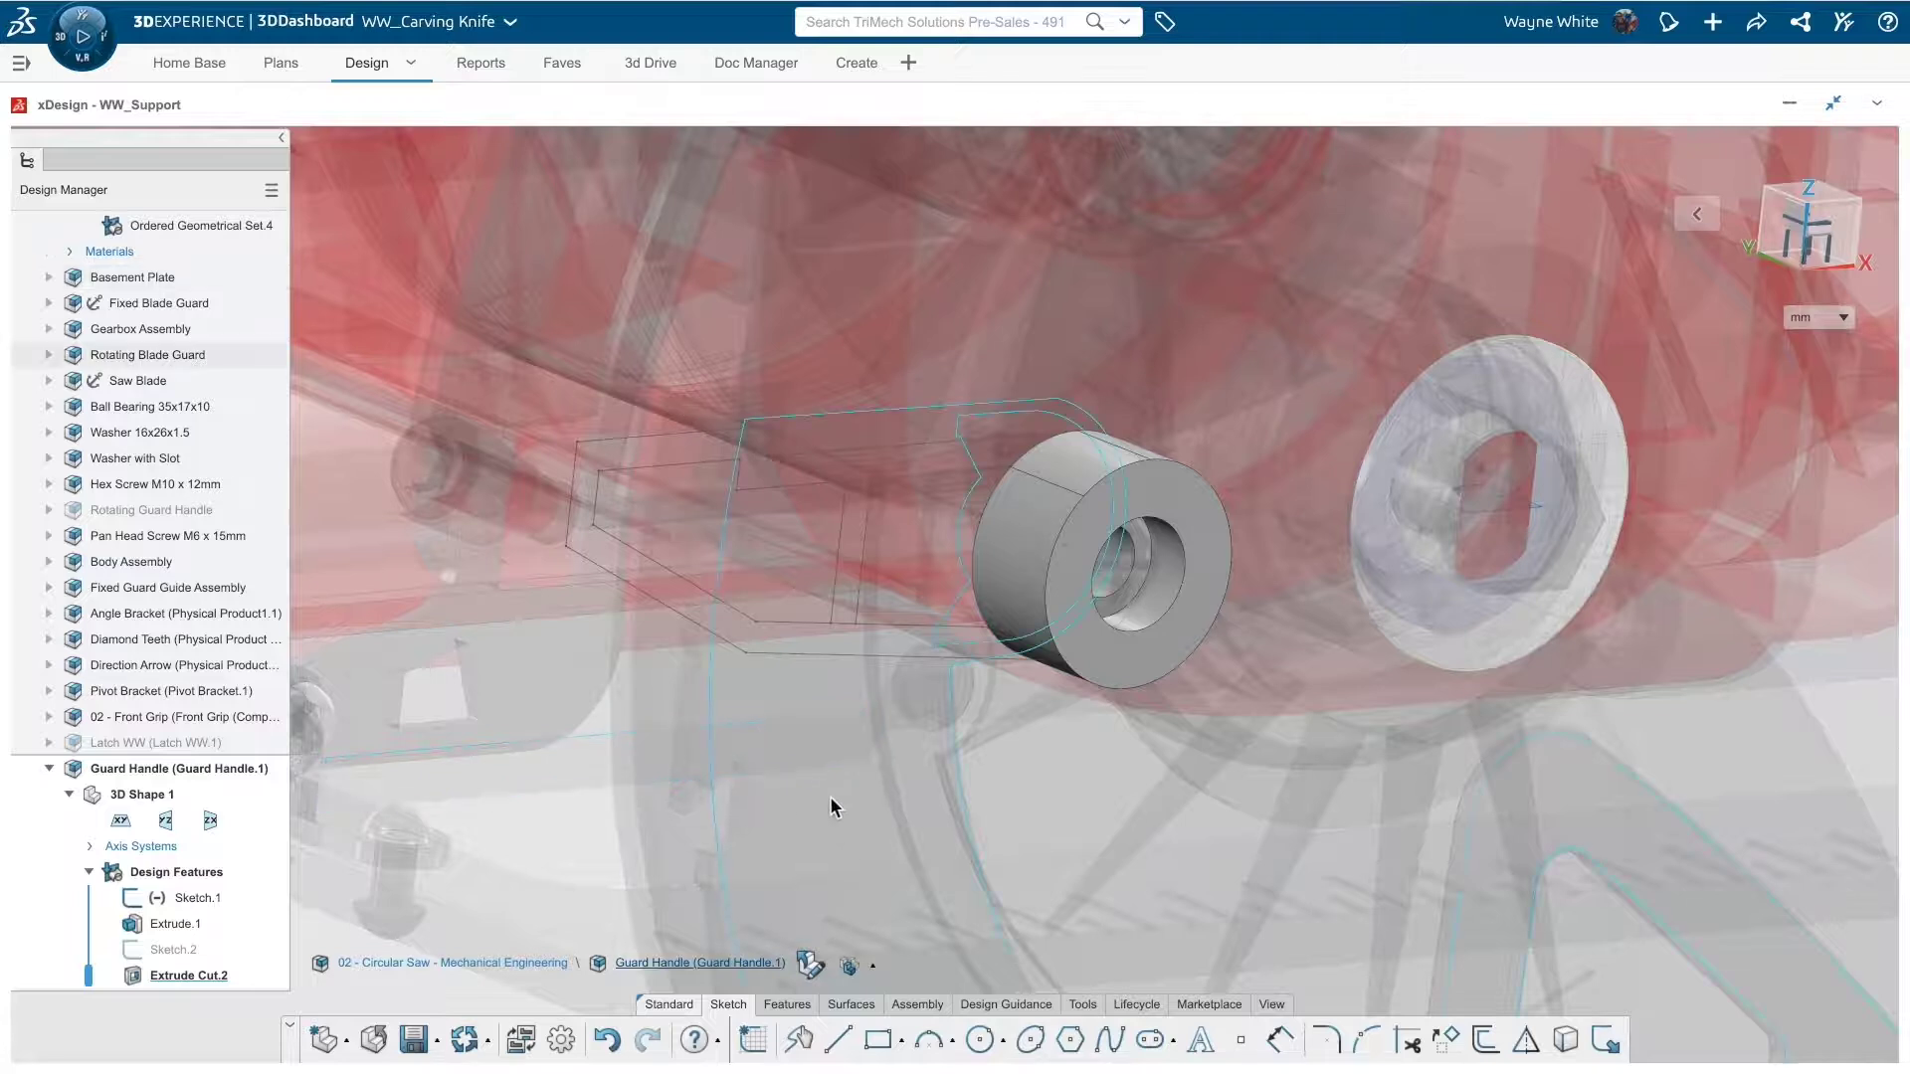
Step: Start an added solid extrusion of the handle outline from Sketch.1, starting from a 5 mm offset
left_click(787, 1005)
left_click(841, 1053)
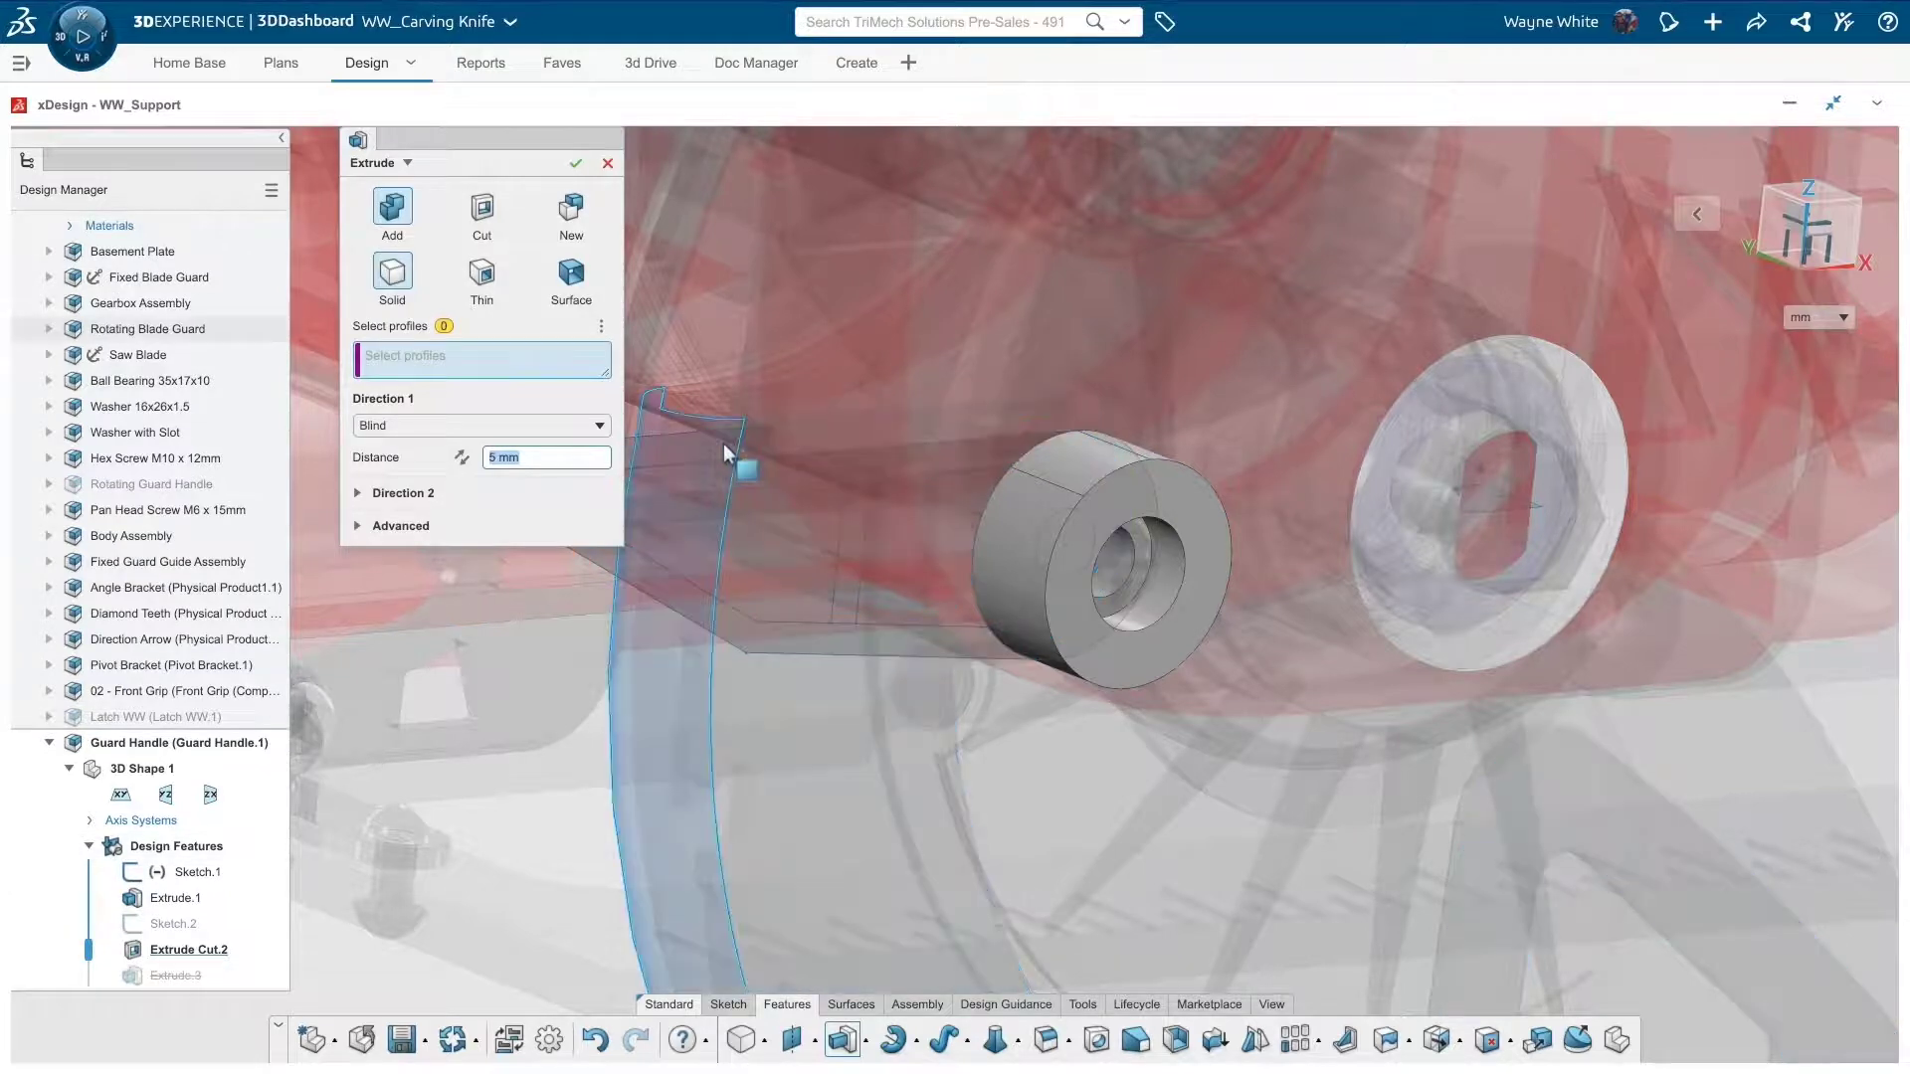
left_click(739, 445)
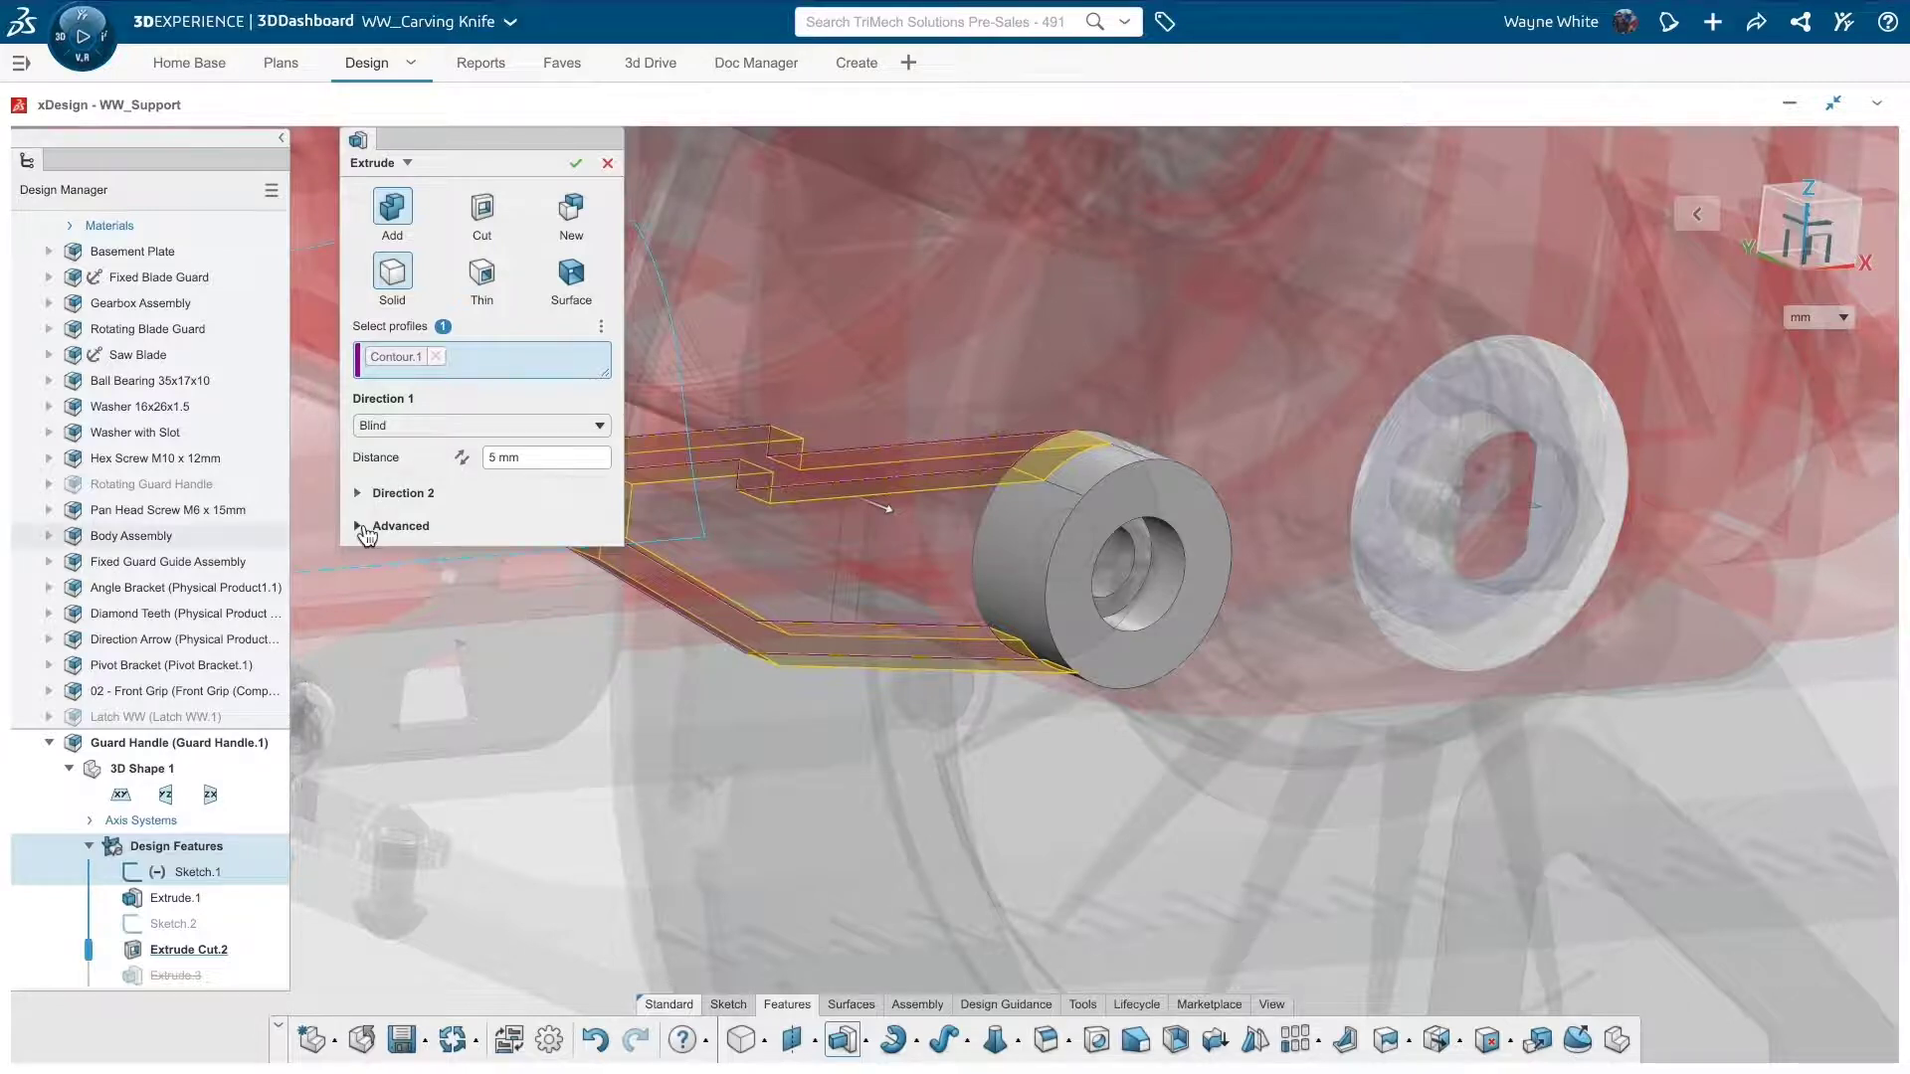
left_click(383, 525)
left_click(382, 577)
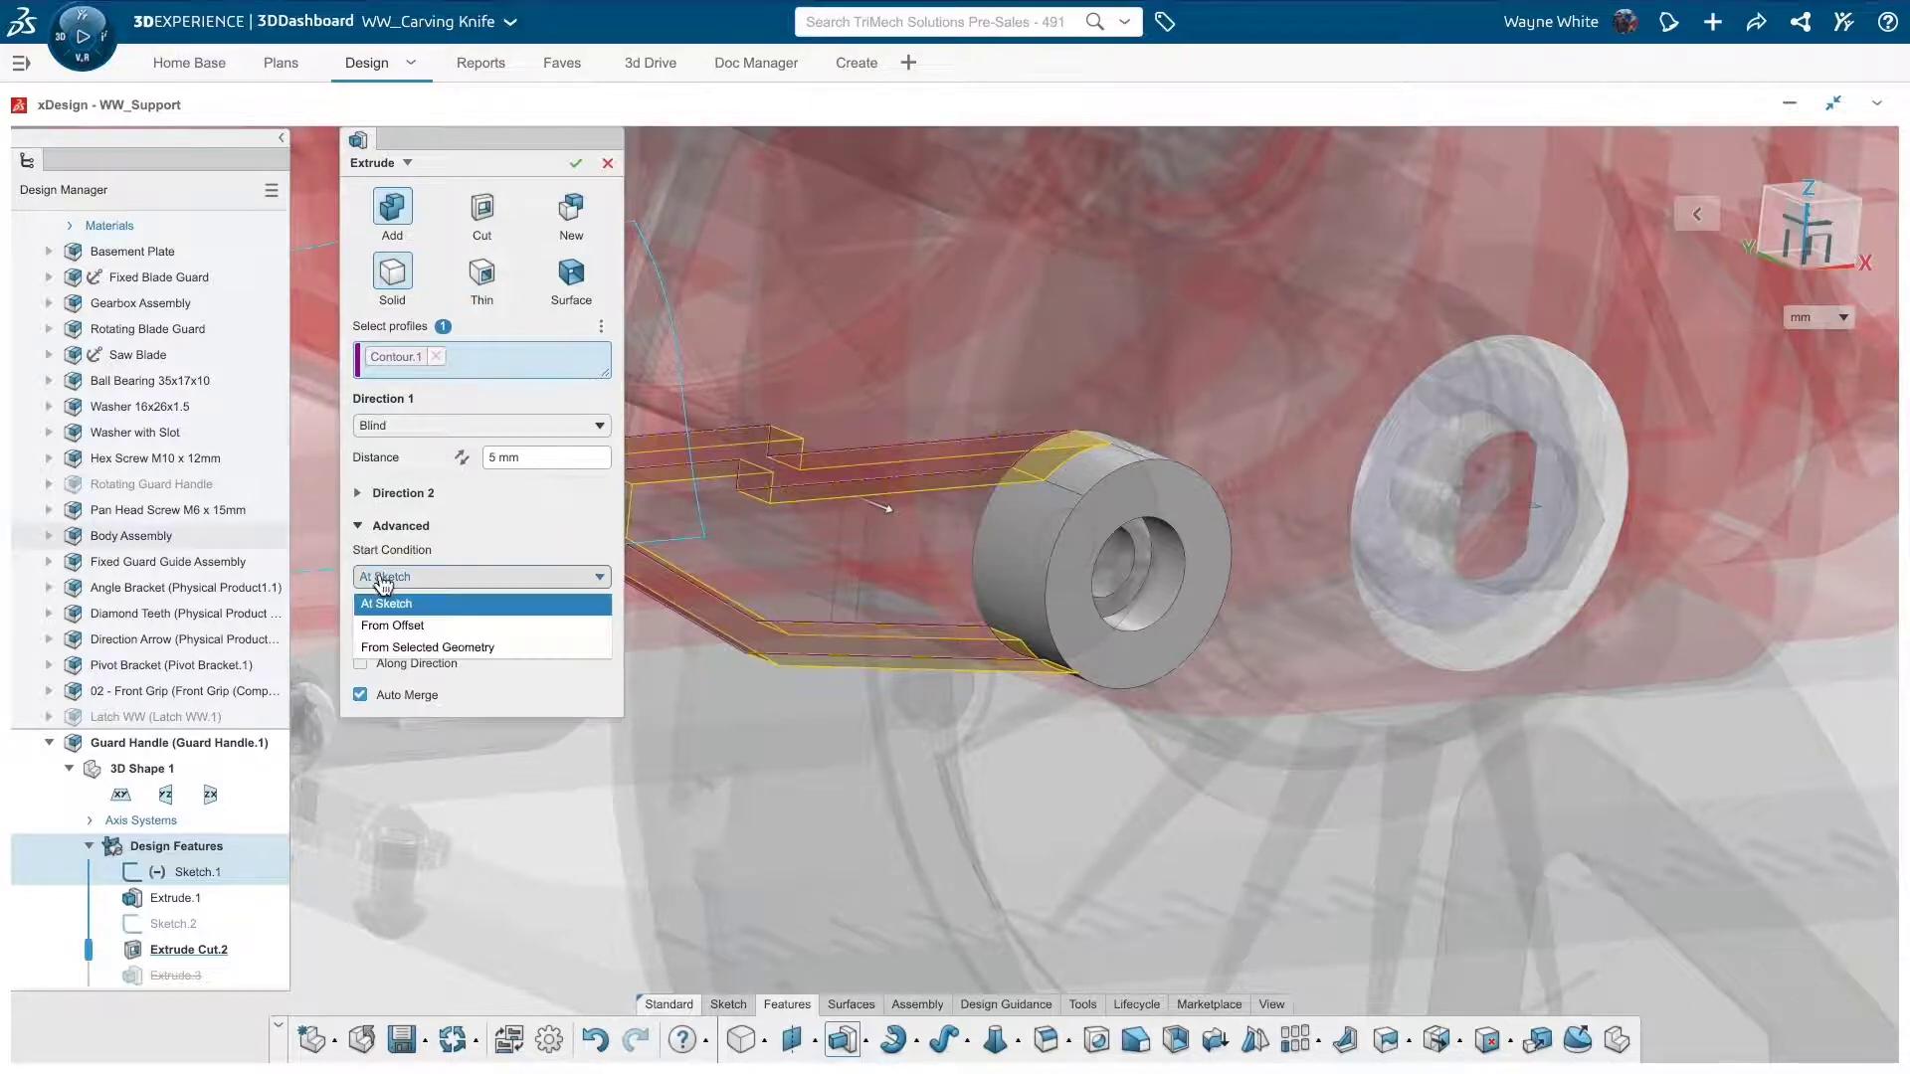
left_click(384, 625)
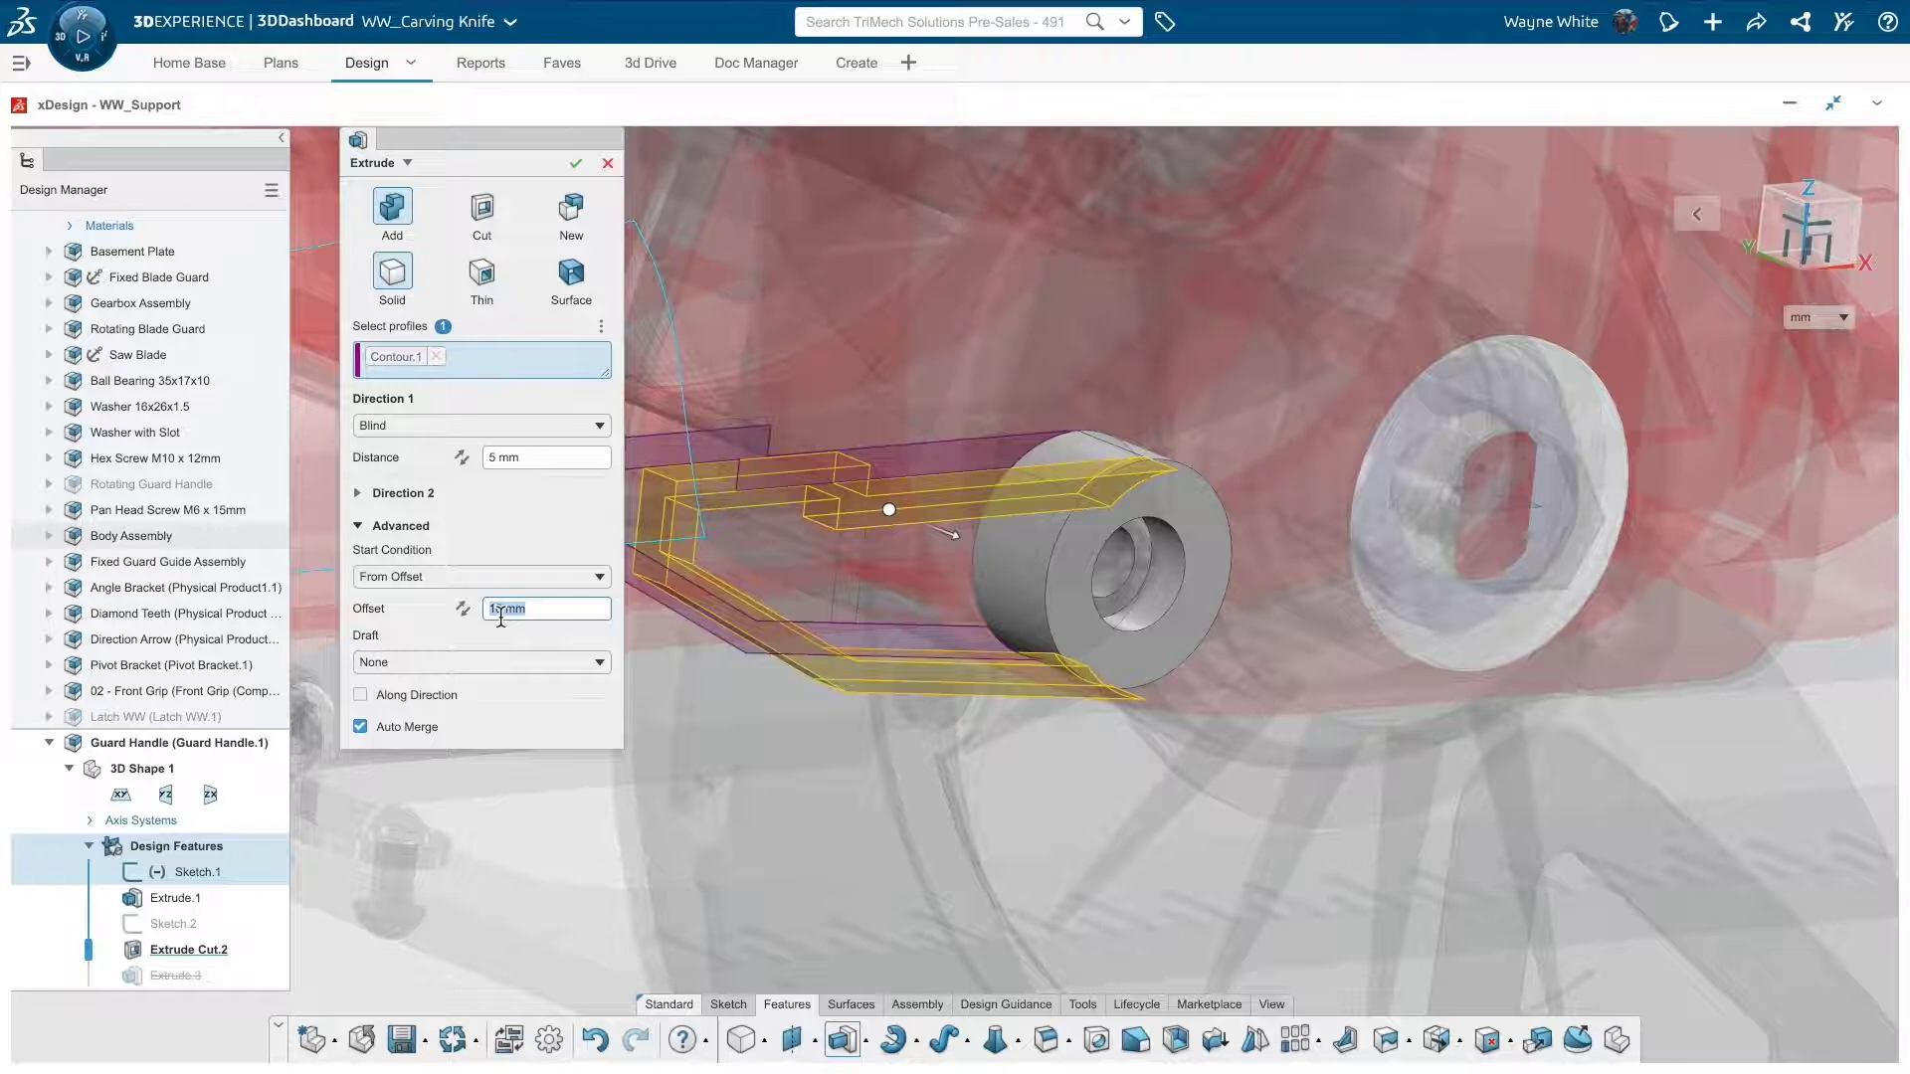
type("15")
key("Return")
scroll(498, 618, "down", 1)
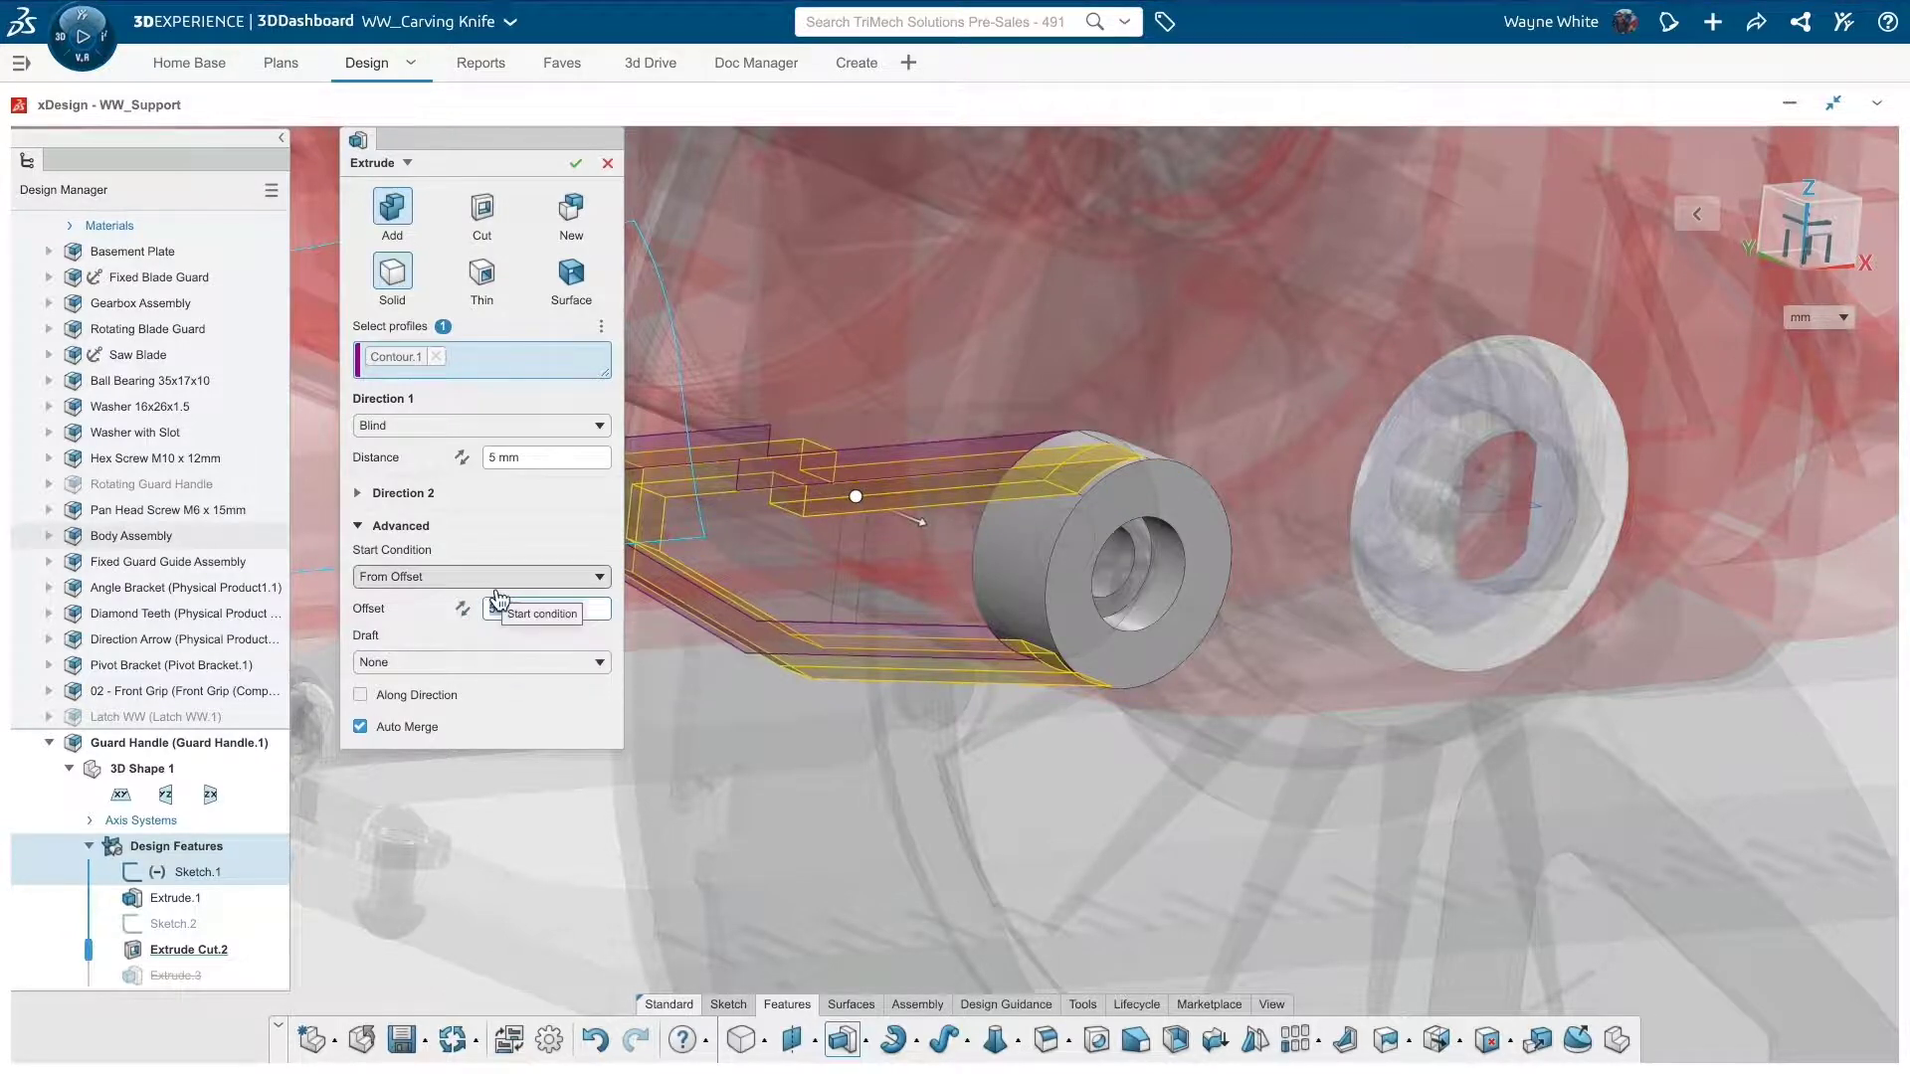
Step: Make the handle outline extrusion end Up To Geometry at the ring's front face
left_click(535, 459)
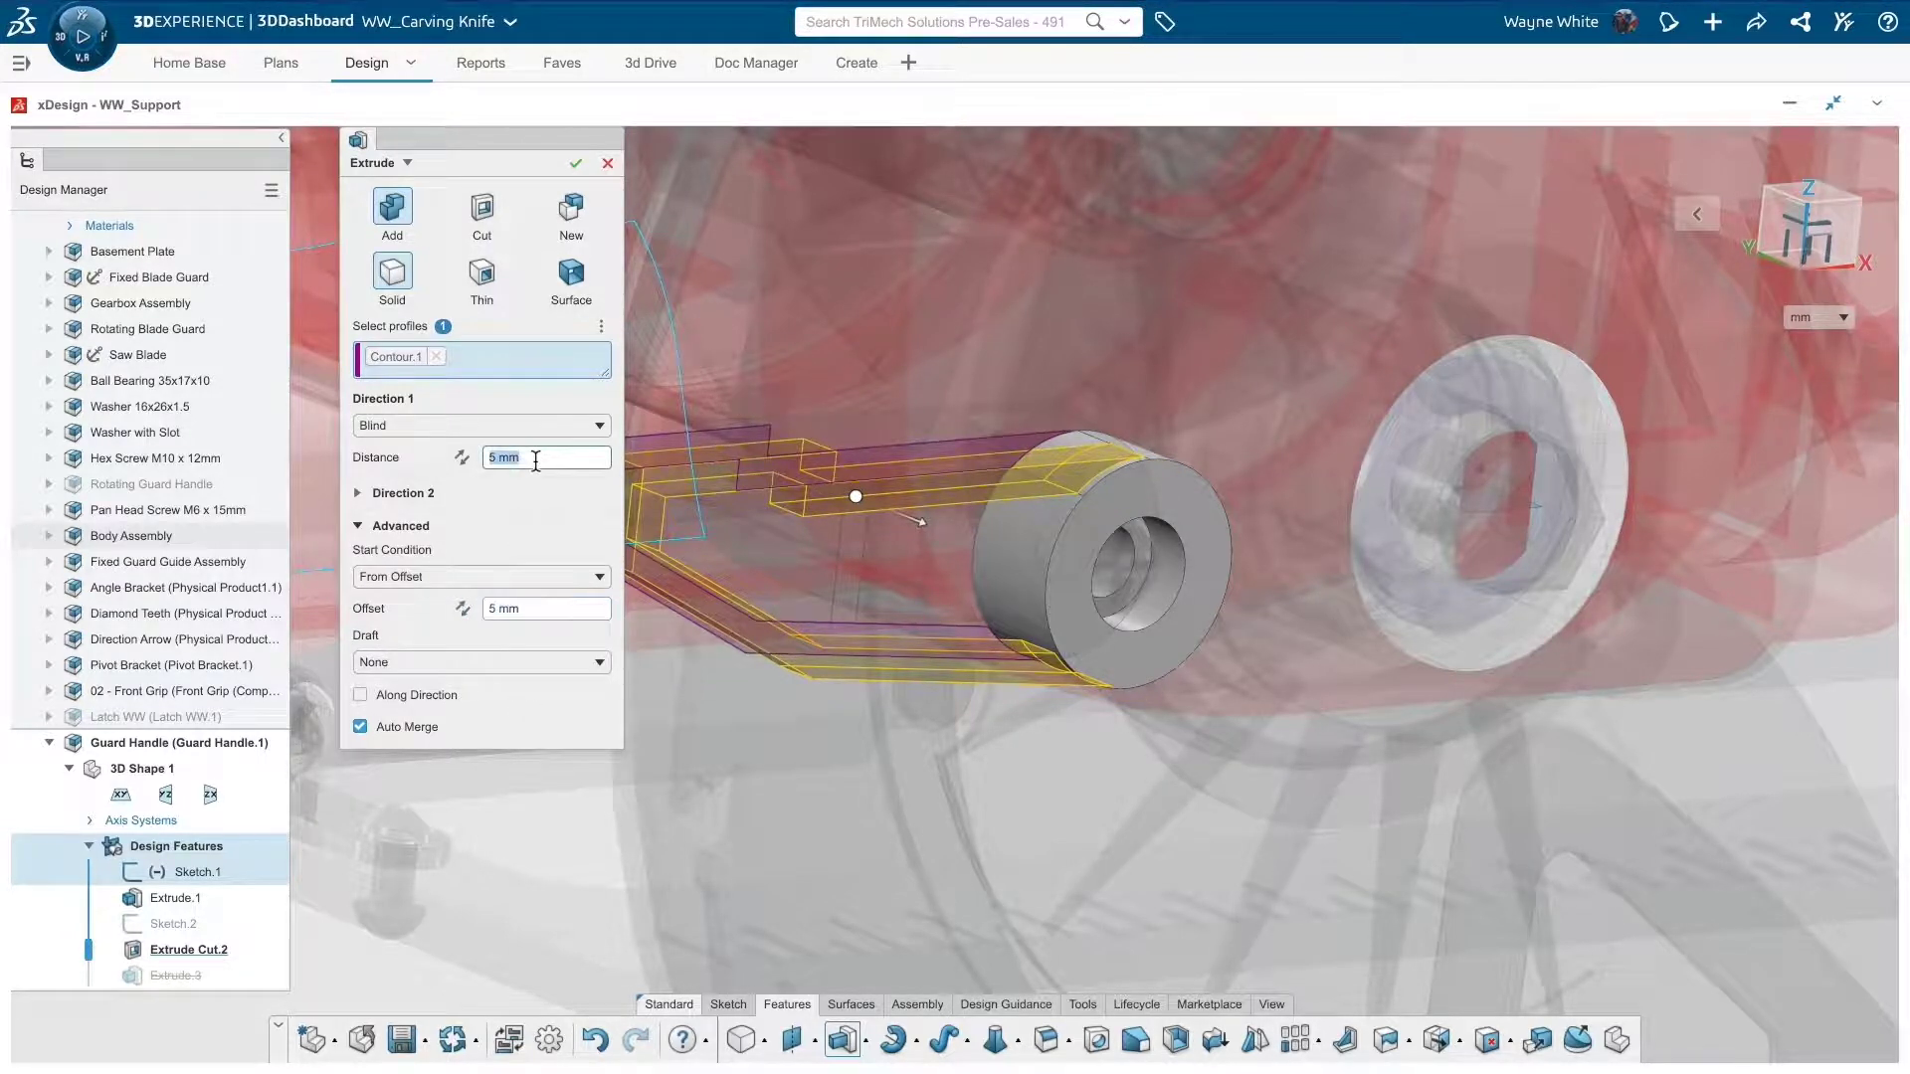
left_click(482, 425)
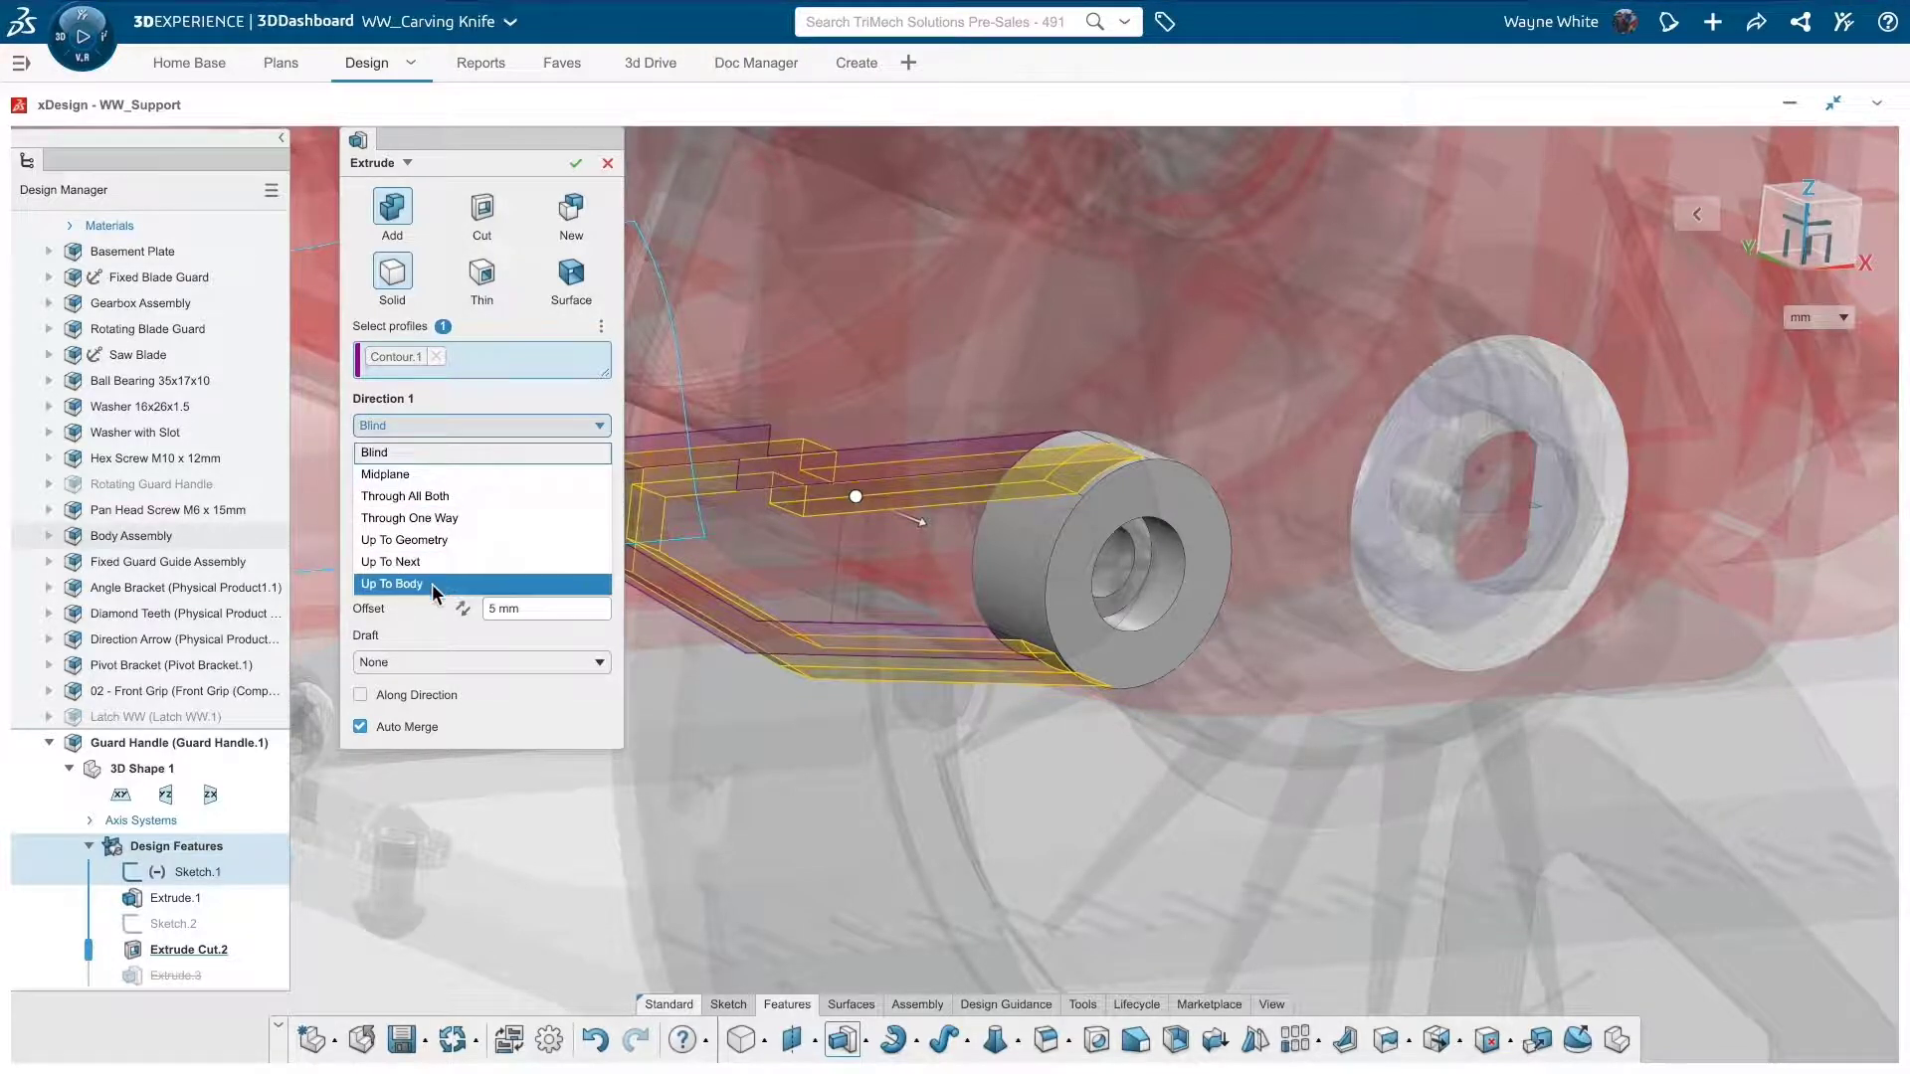
left_click(432, 541)
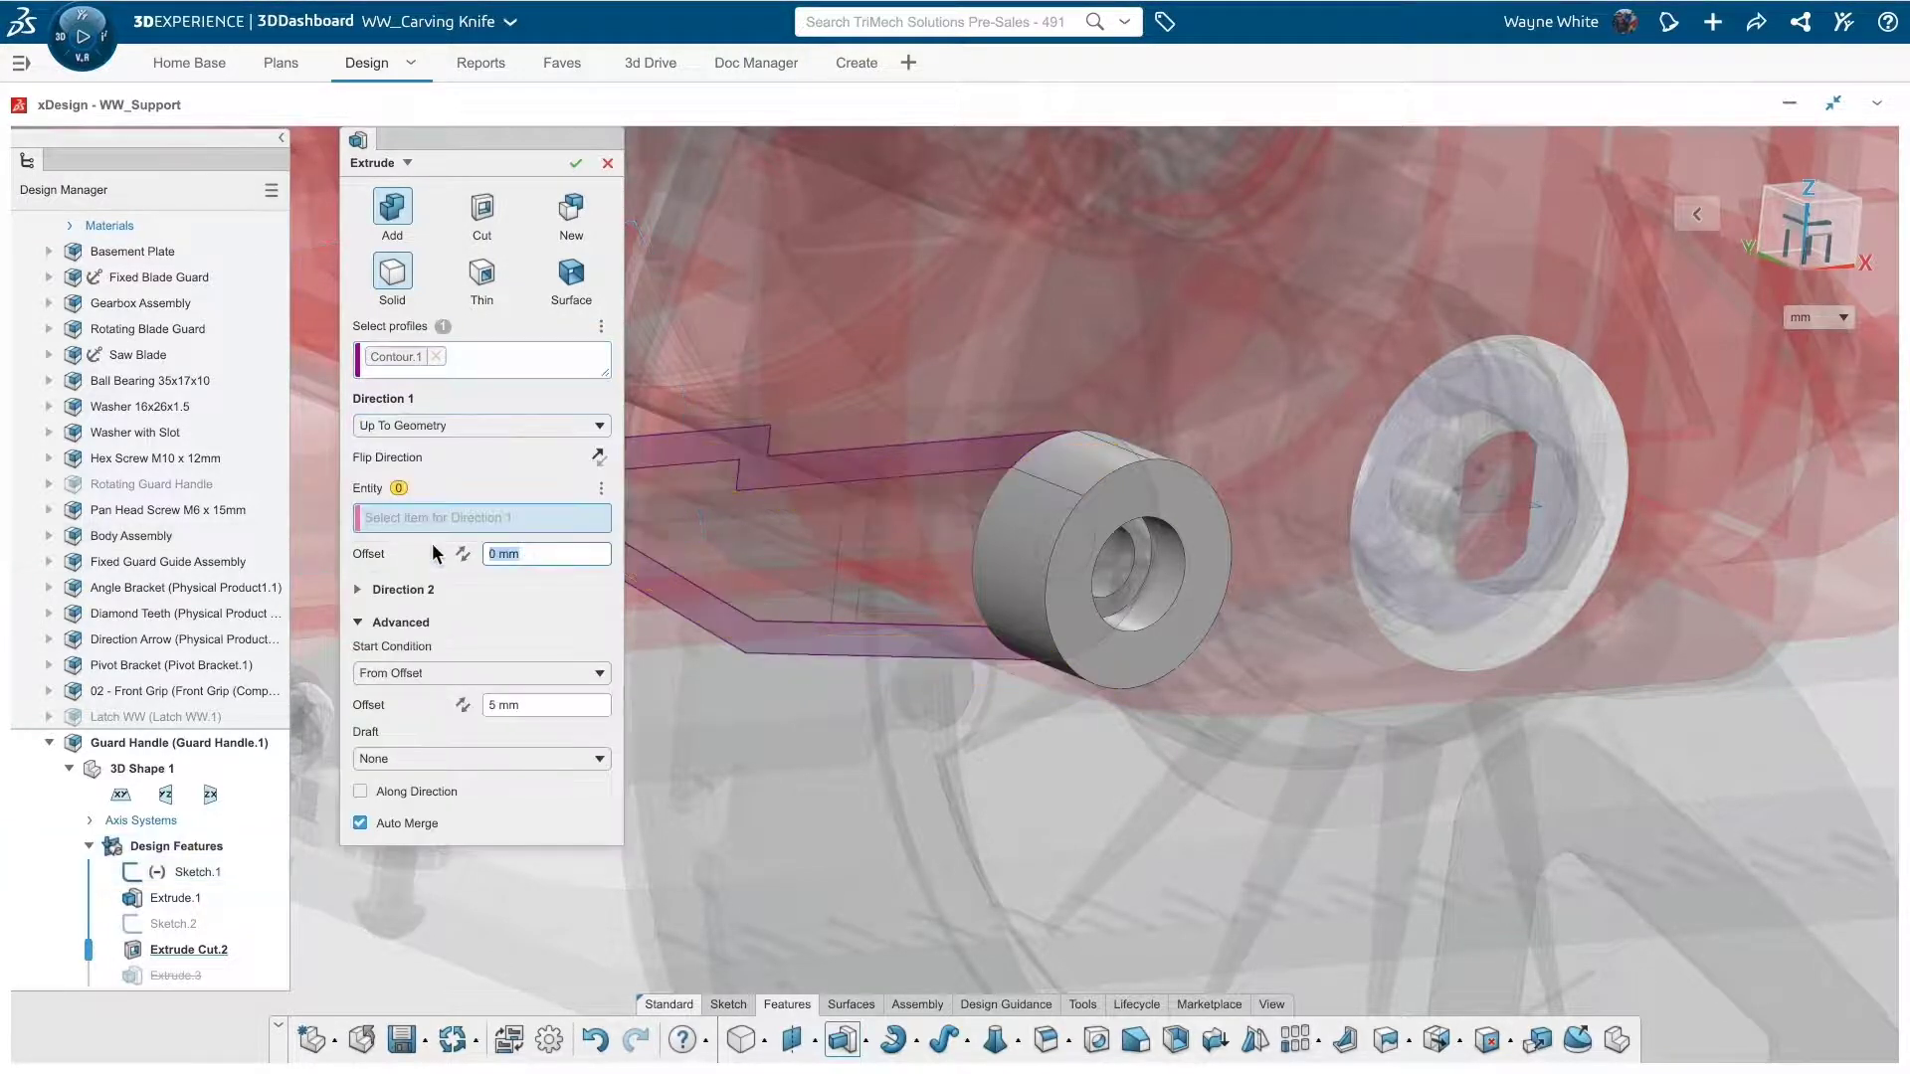
left_click(1170, 500)
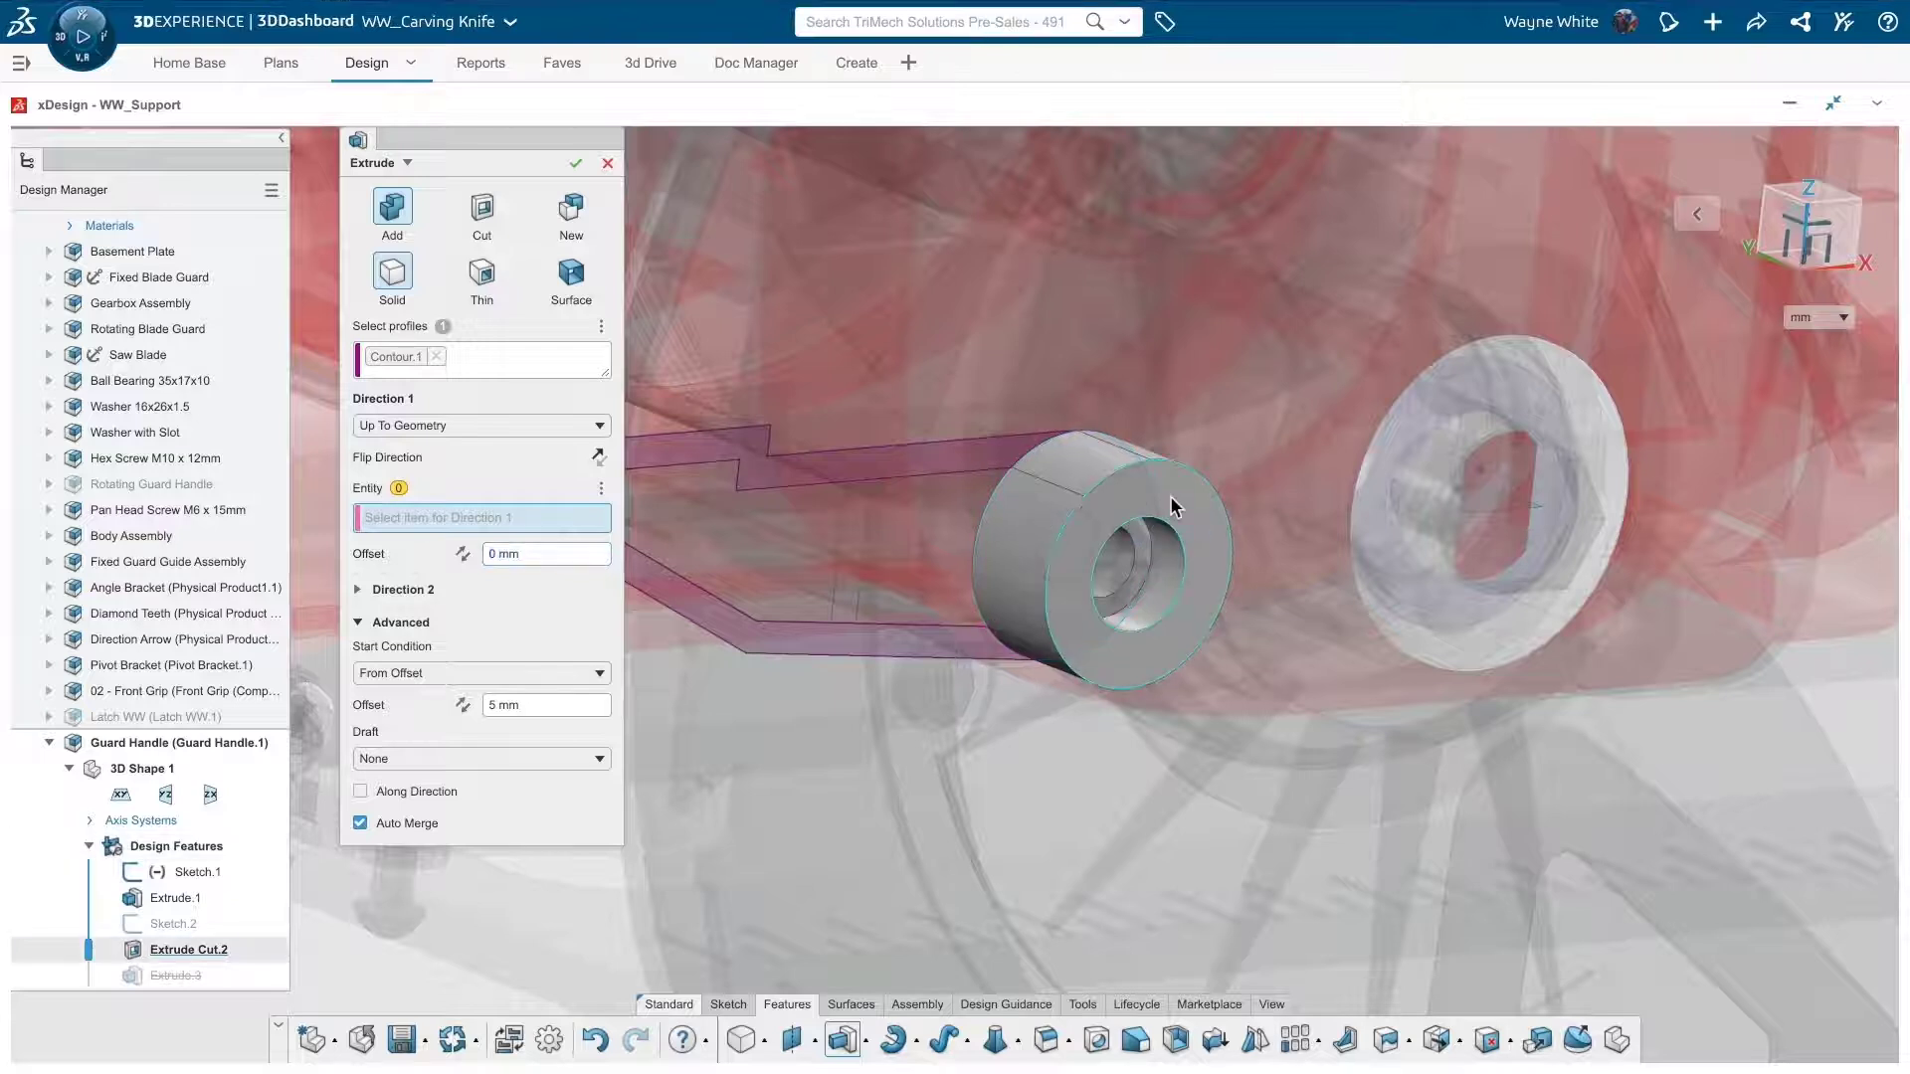
middle_click_drag(1085, 462, 1088, 508)
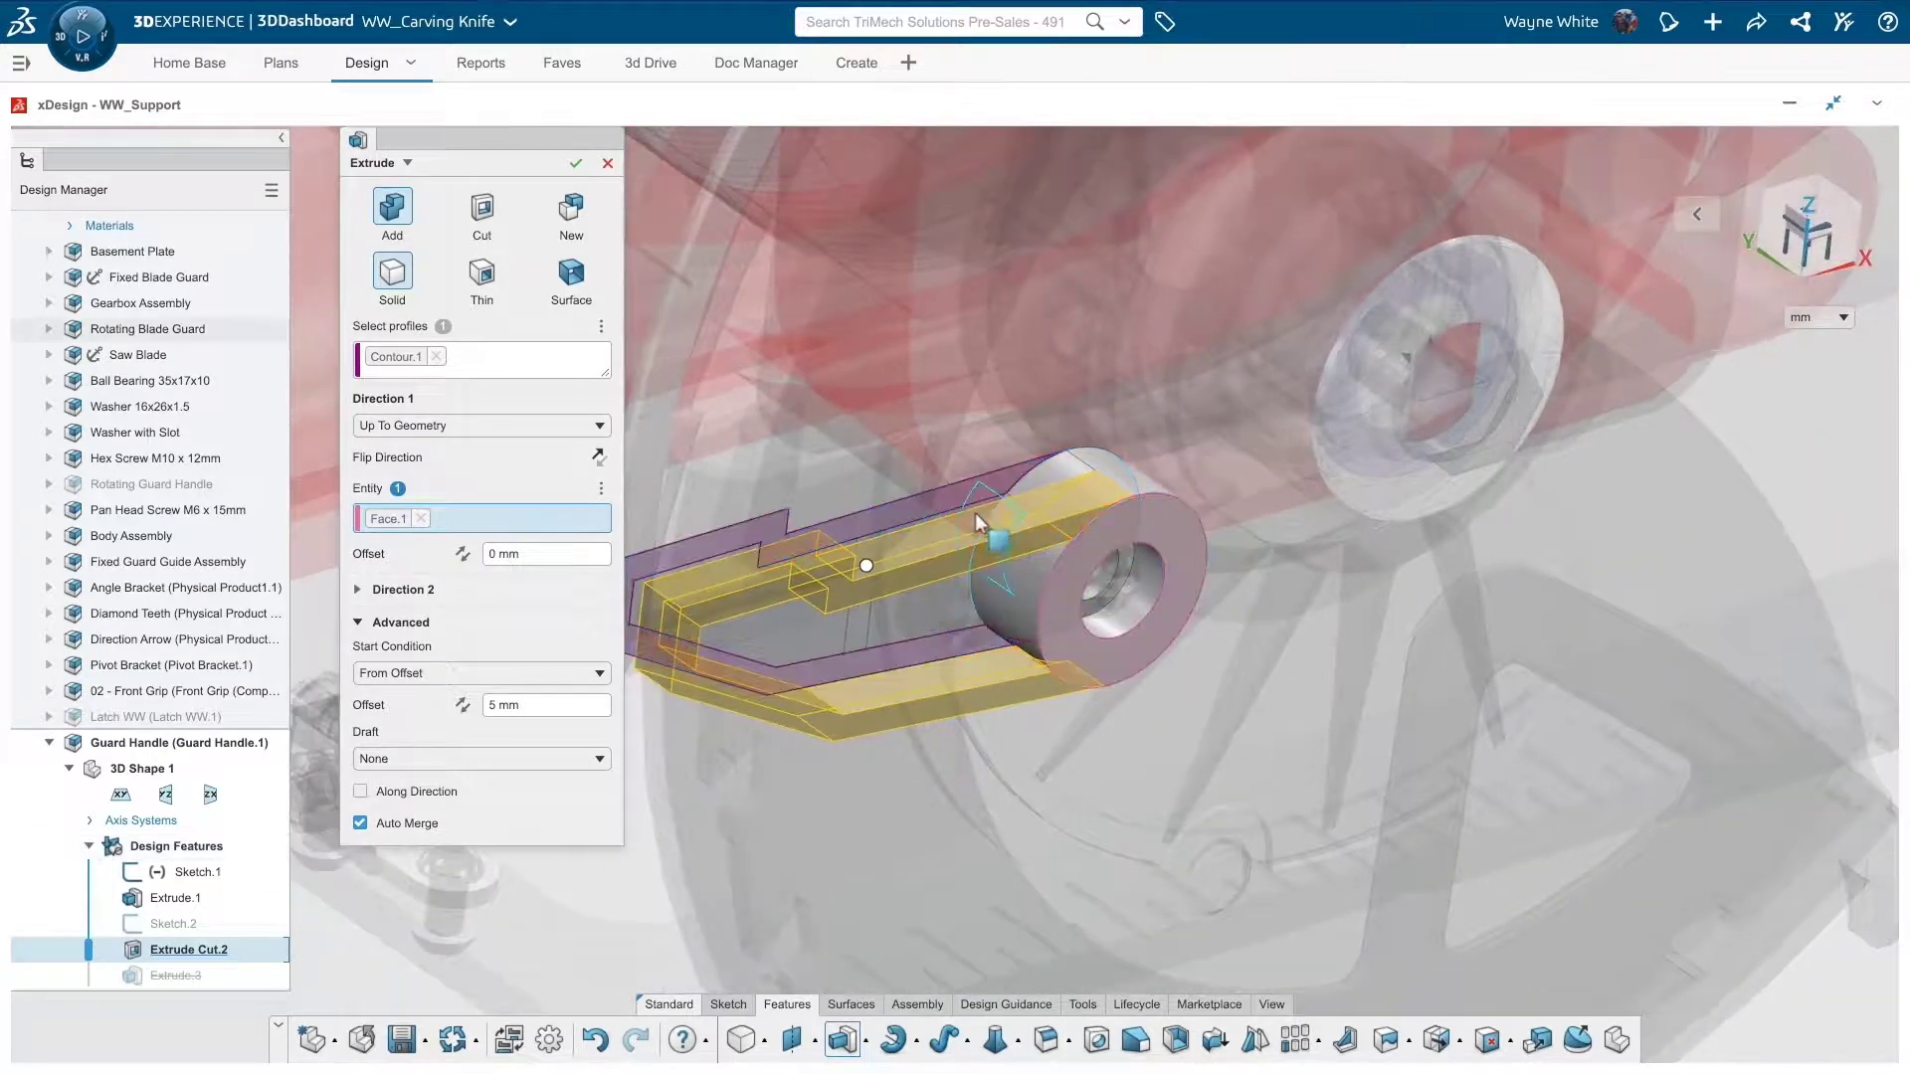
Step: Add the cross-rib contour between the handle's arms to the extrusion profiles and complete the extrusion
left_click(520, 360)
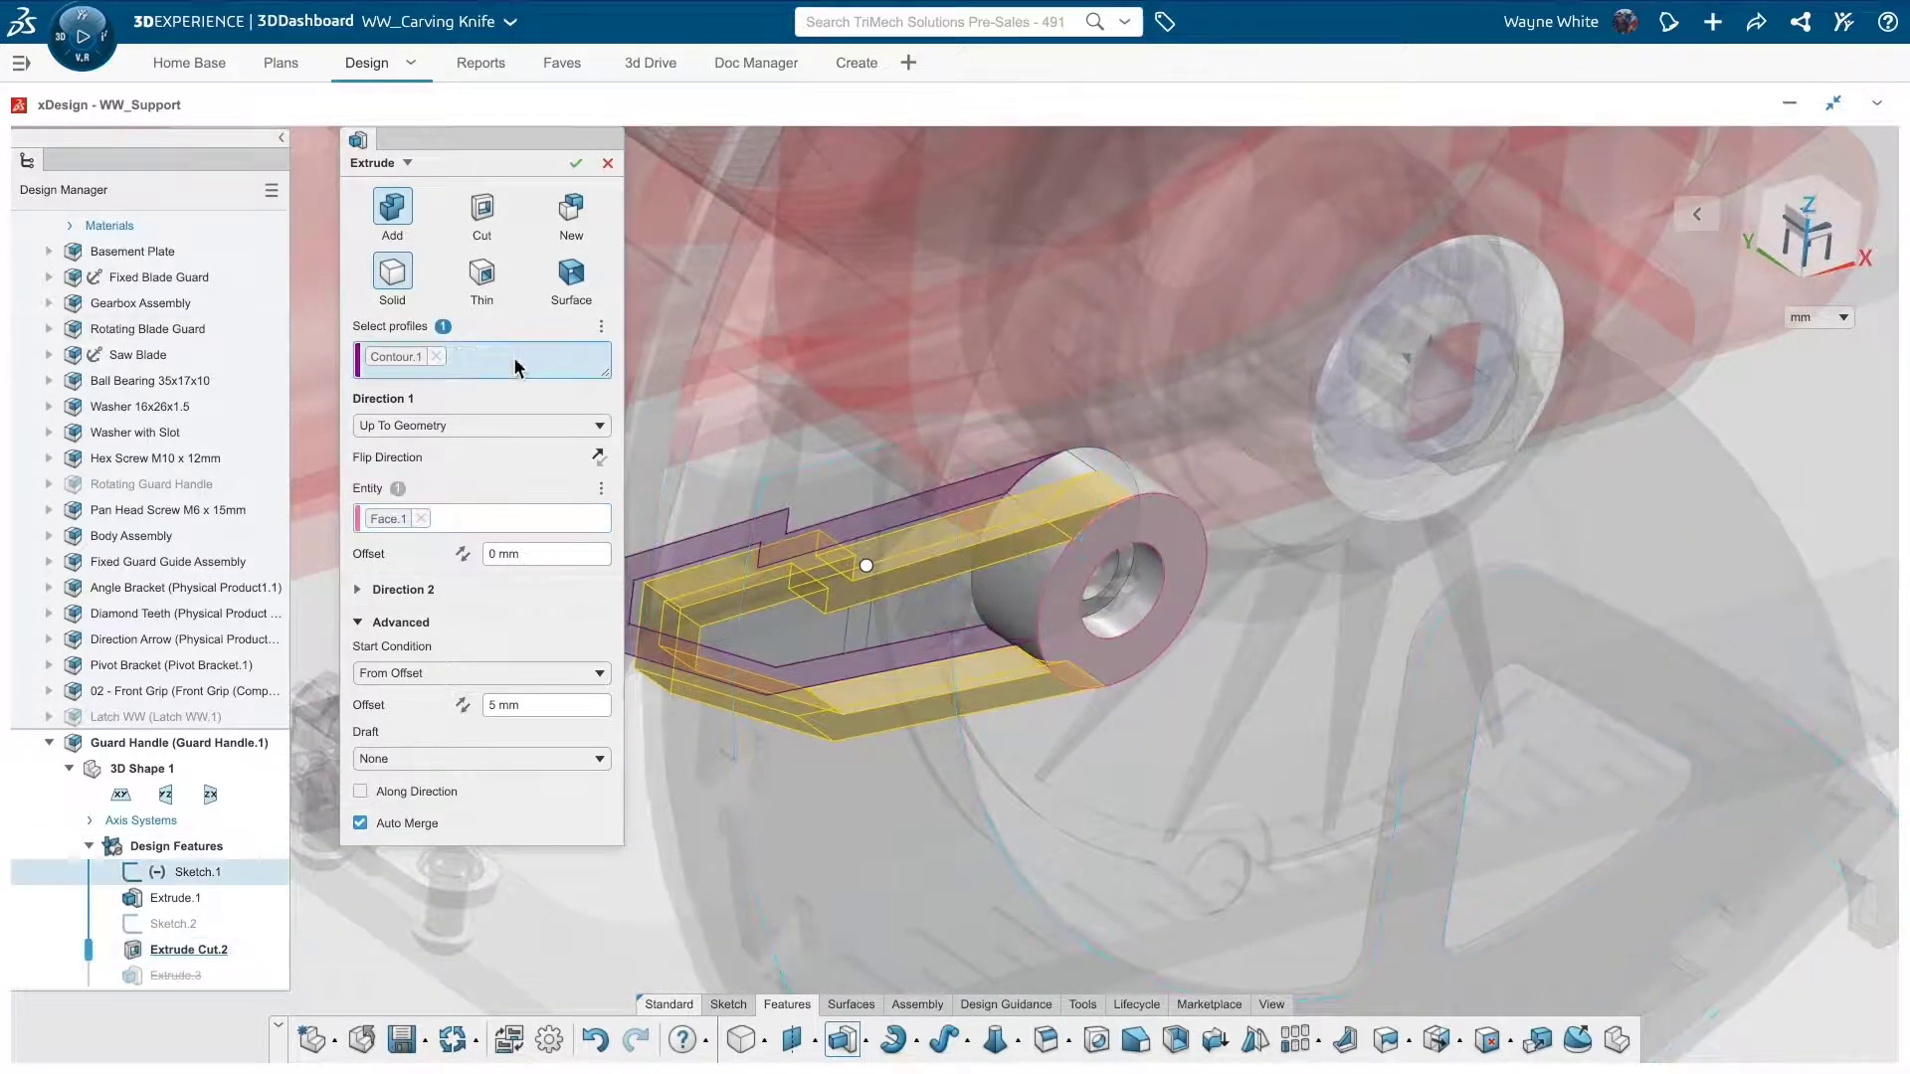
left_click(859, 625)
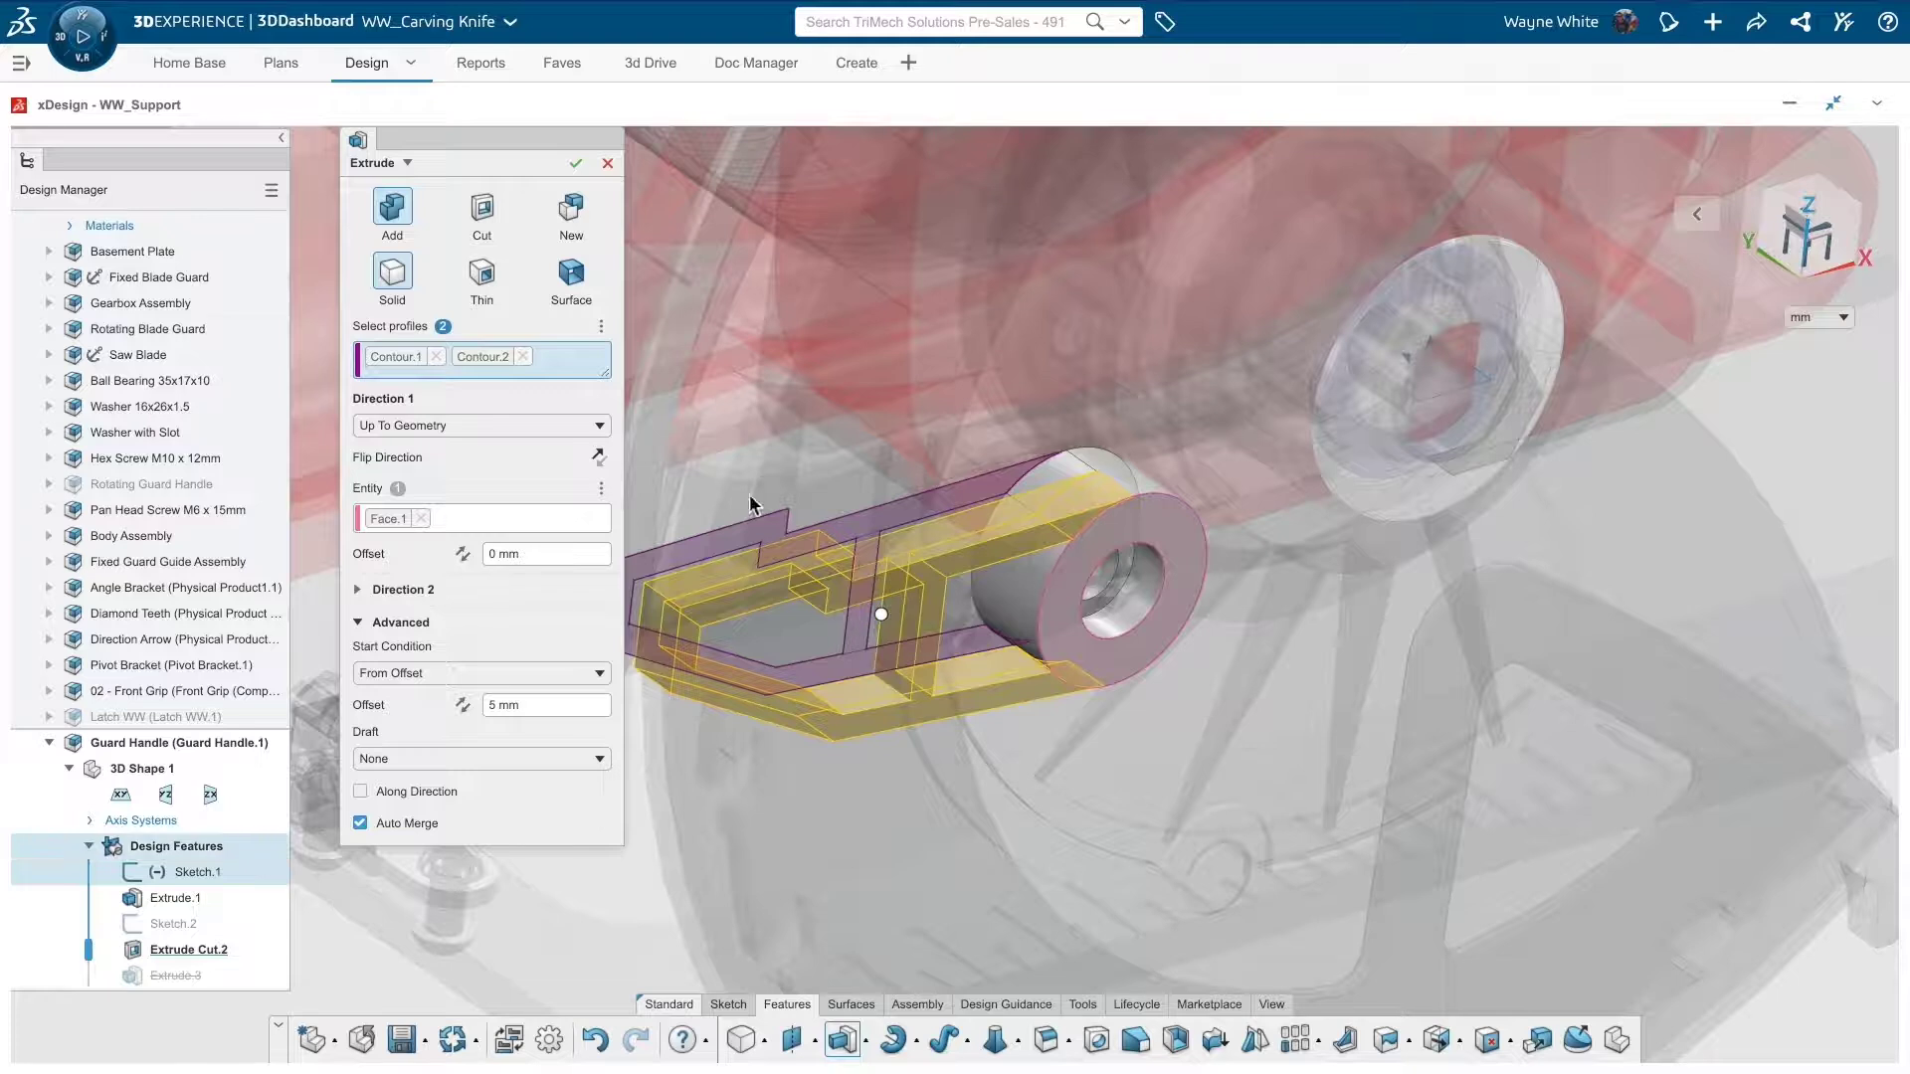
left_click(576, 167)
Step: Sketch a thin corner rectangle on the handle's front face, along the full top edge of the raised end, and finish the sketch
left_click(871, 565)
left_click(857, 509)
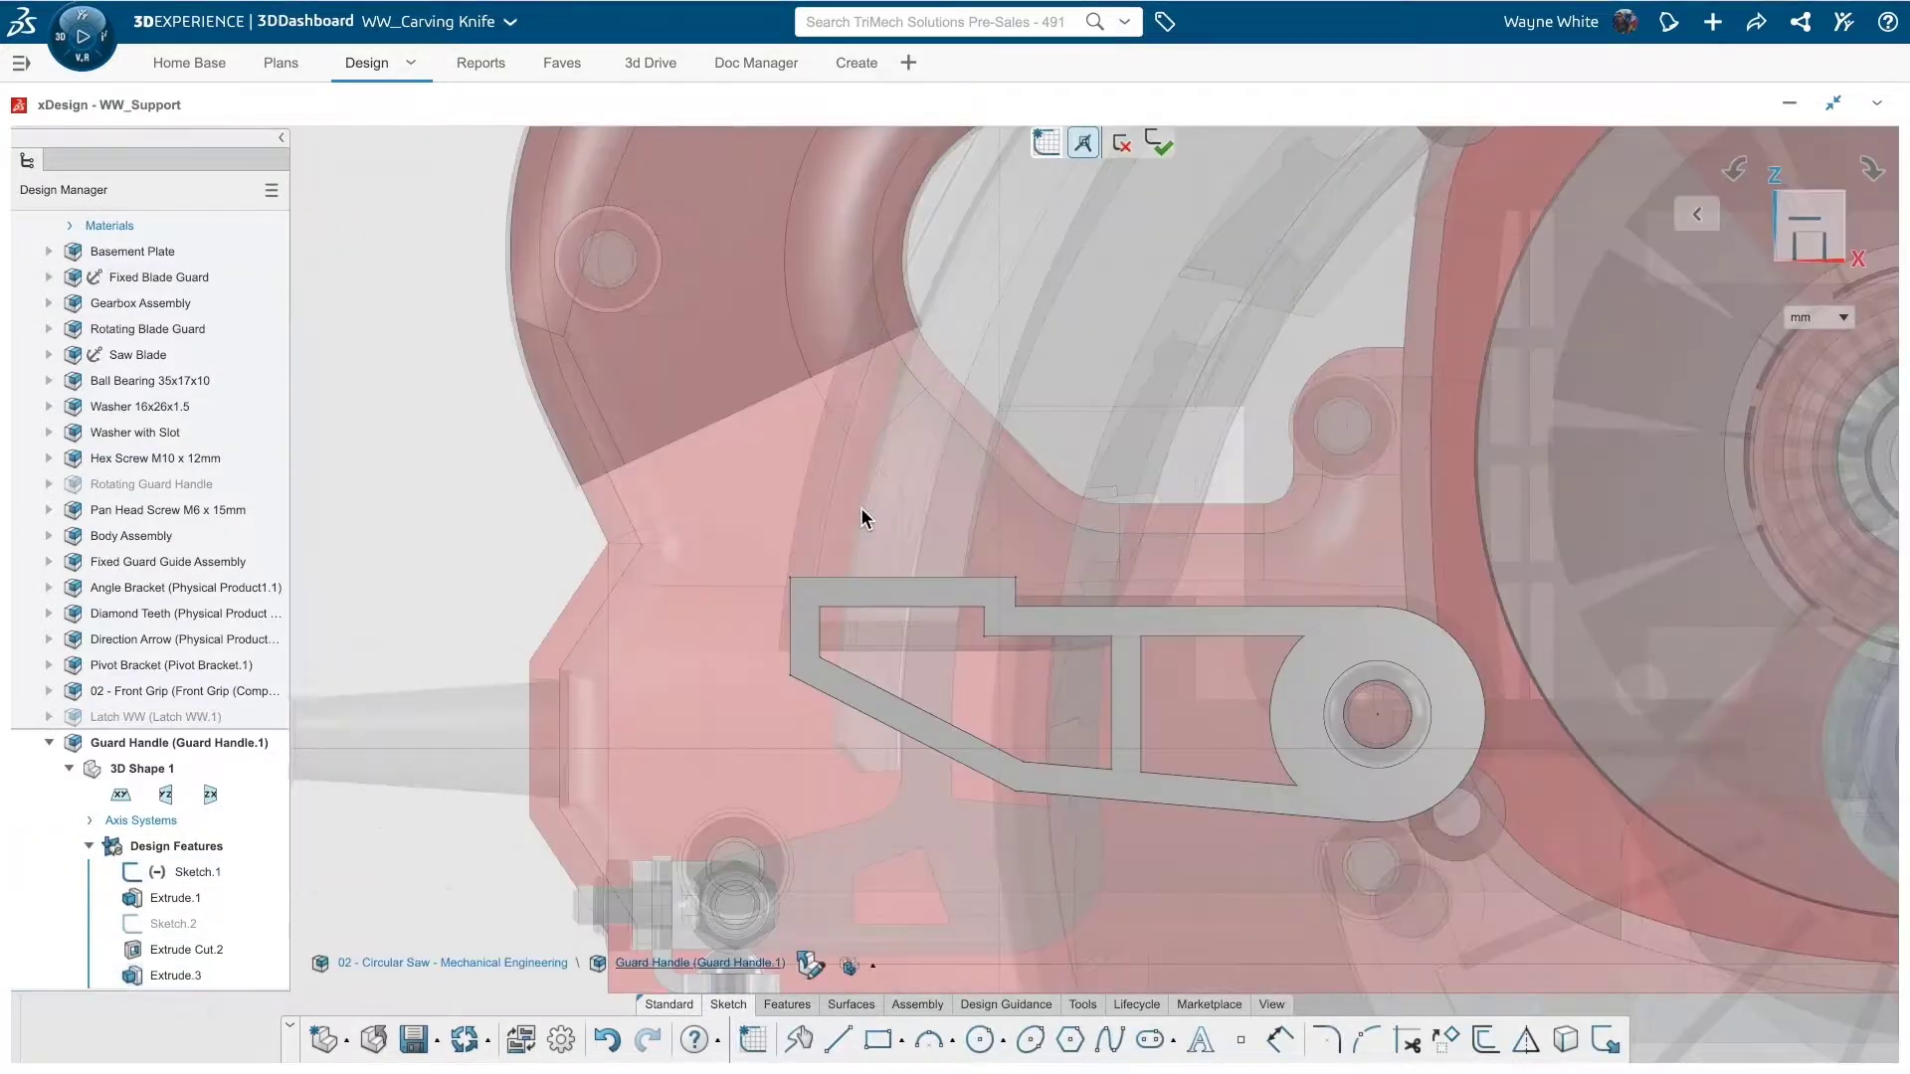
right_click(864, 576)
left_click(940, 597)
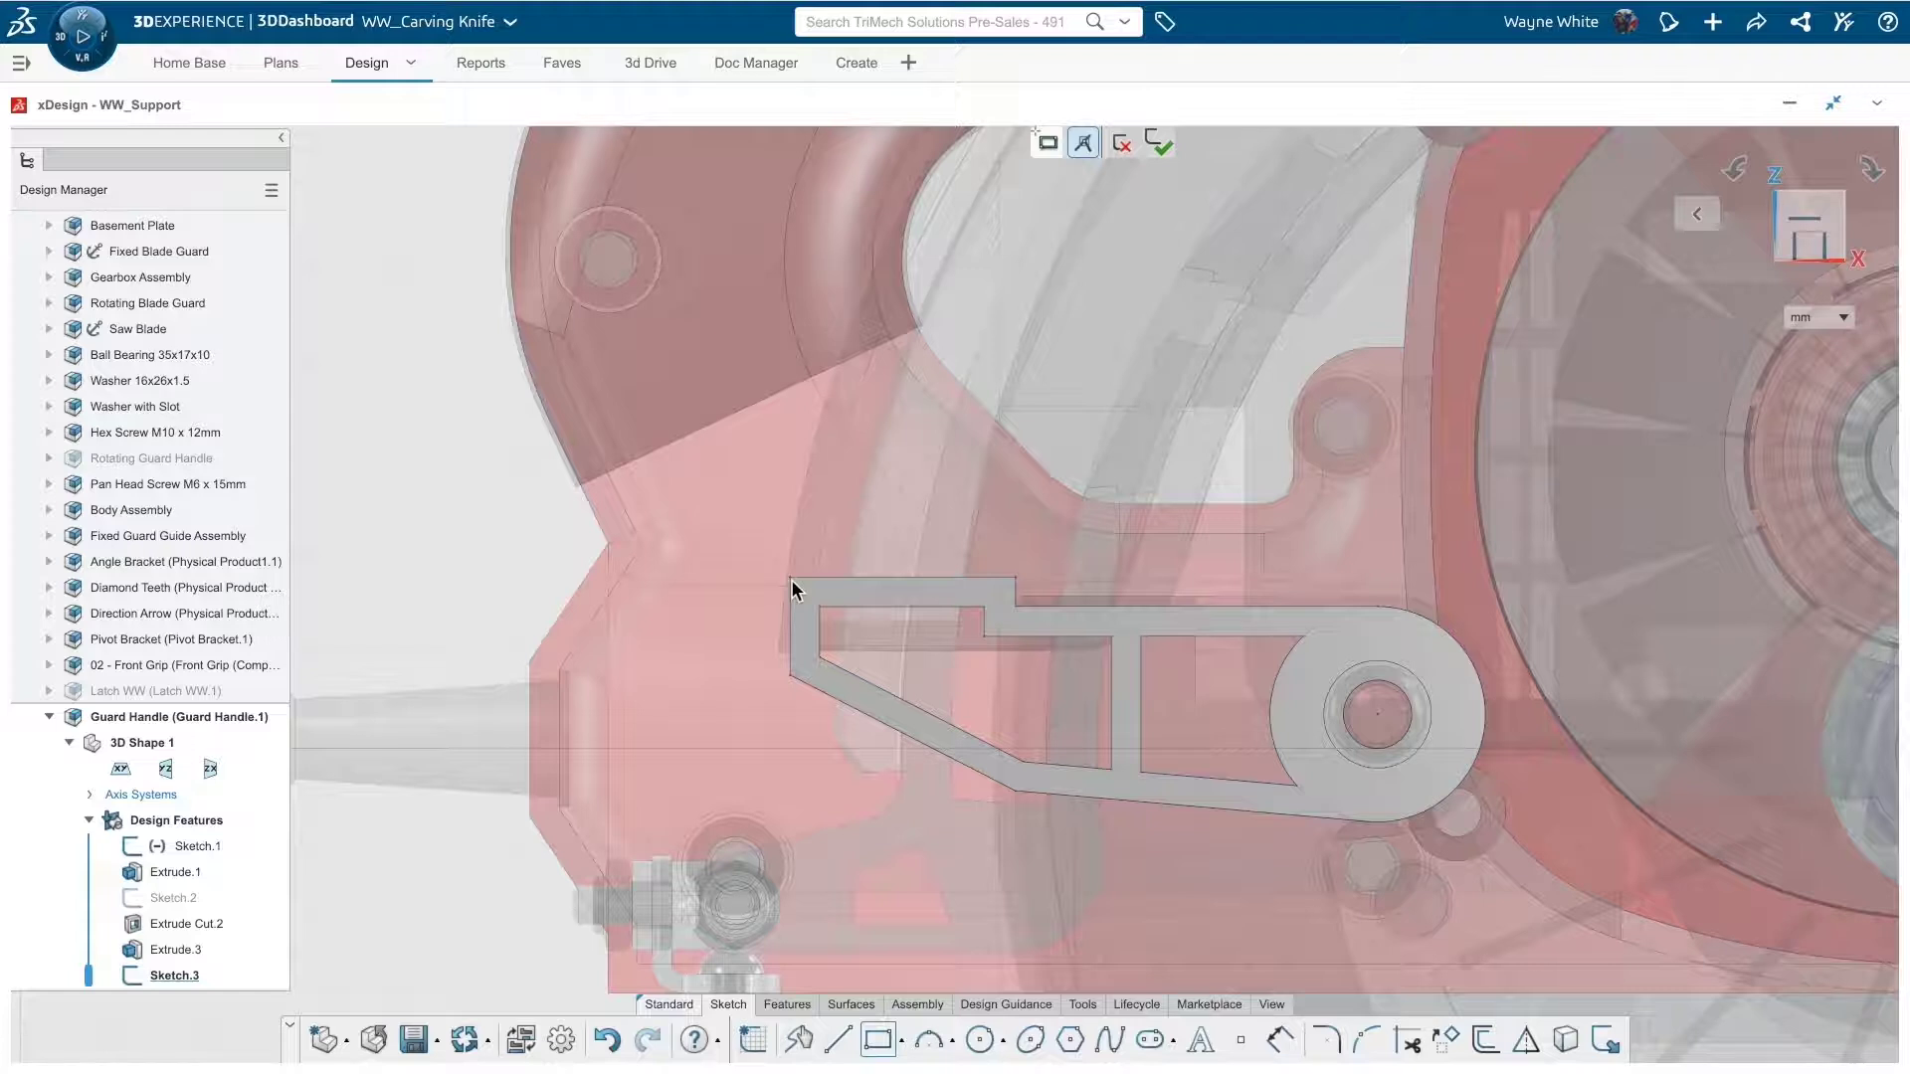
left_click(792, 580)
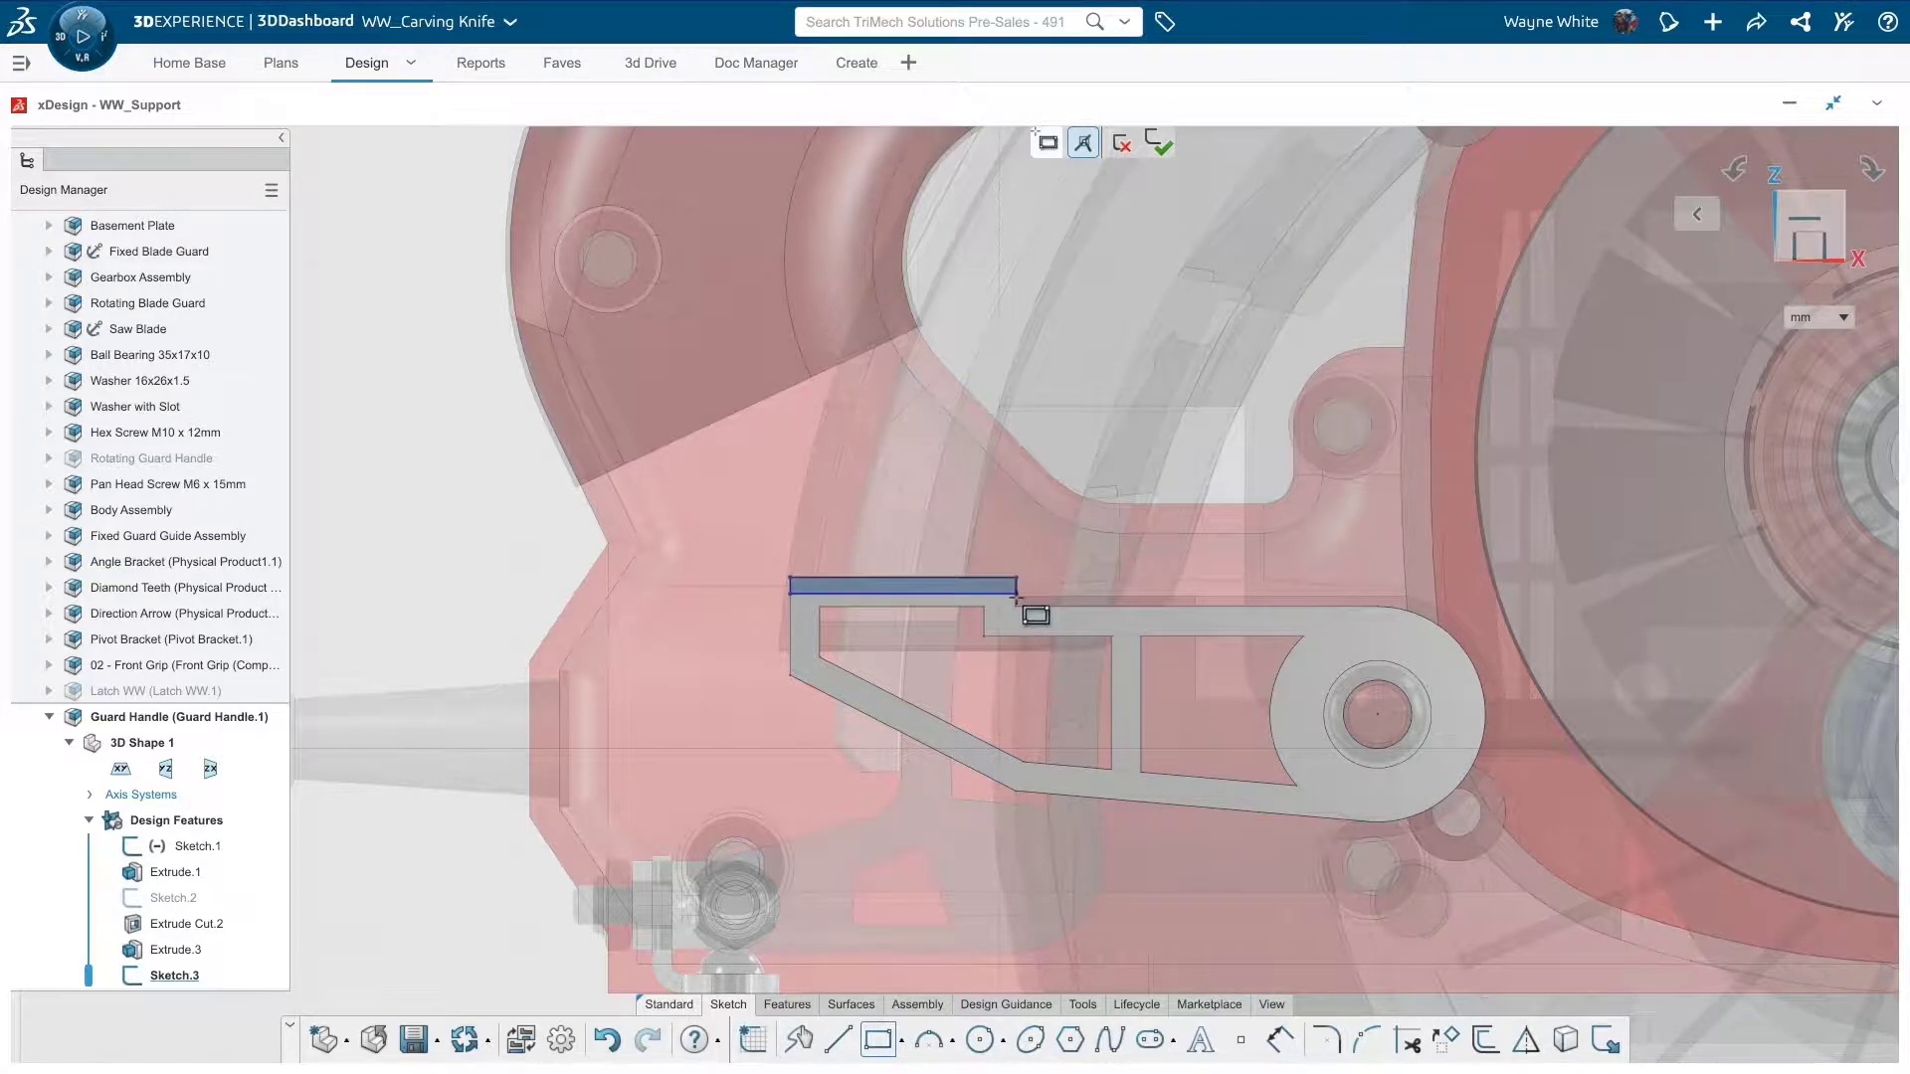
key("Escape")
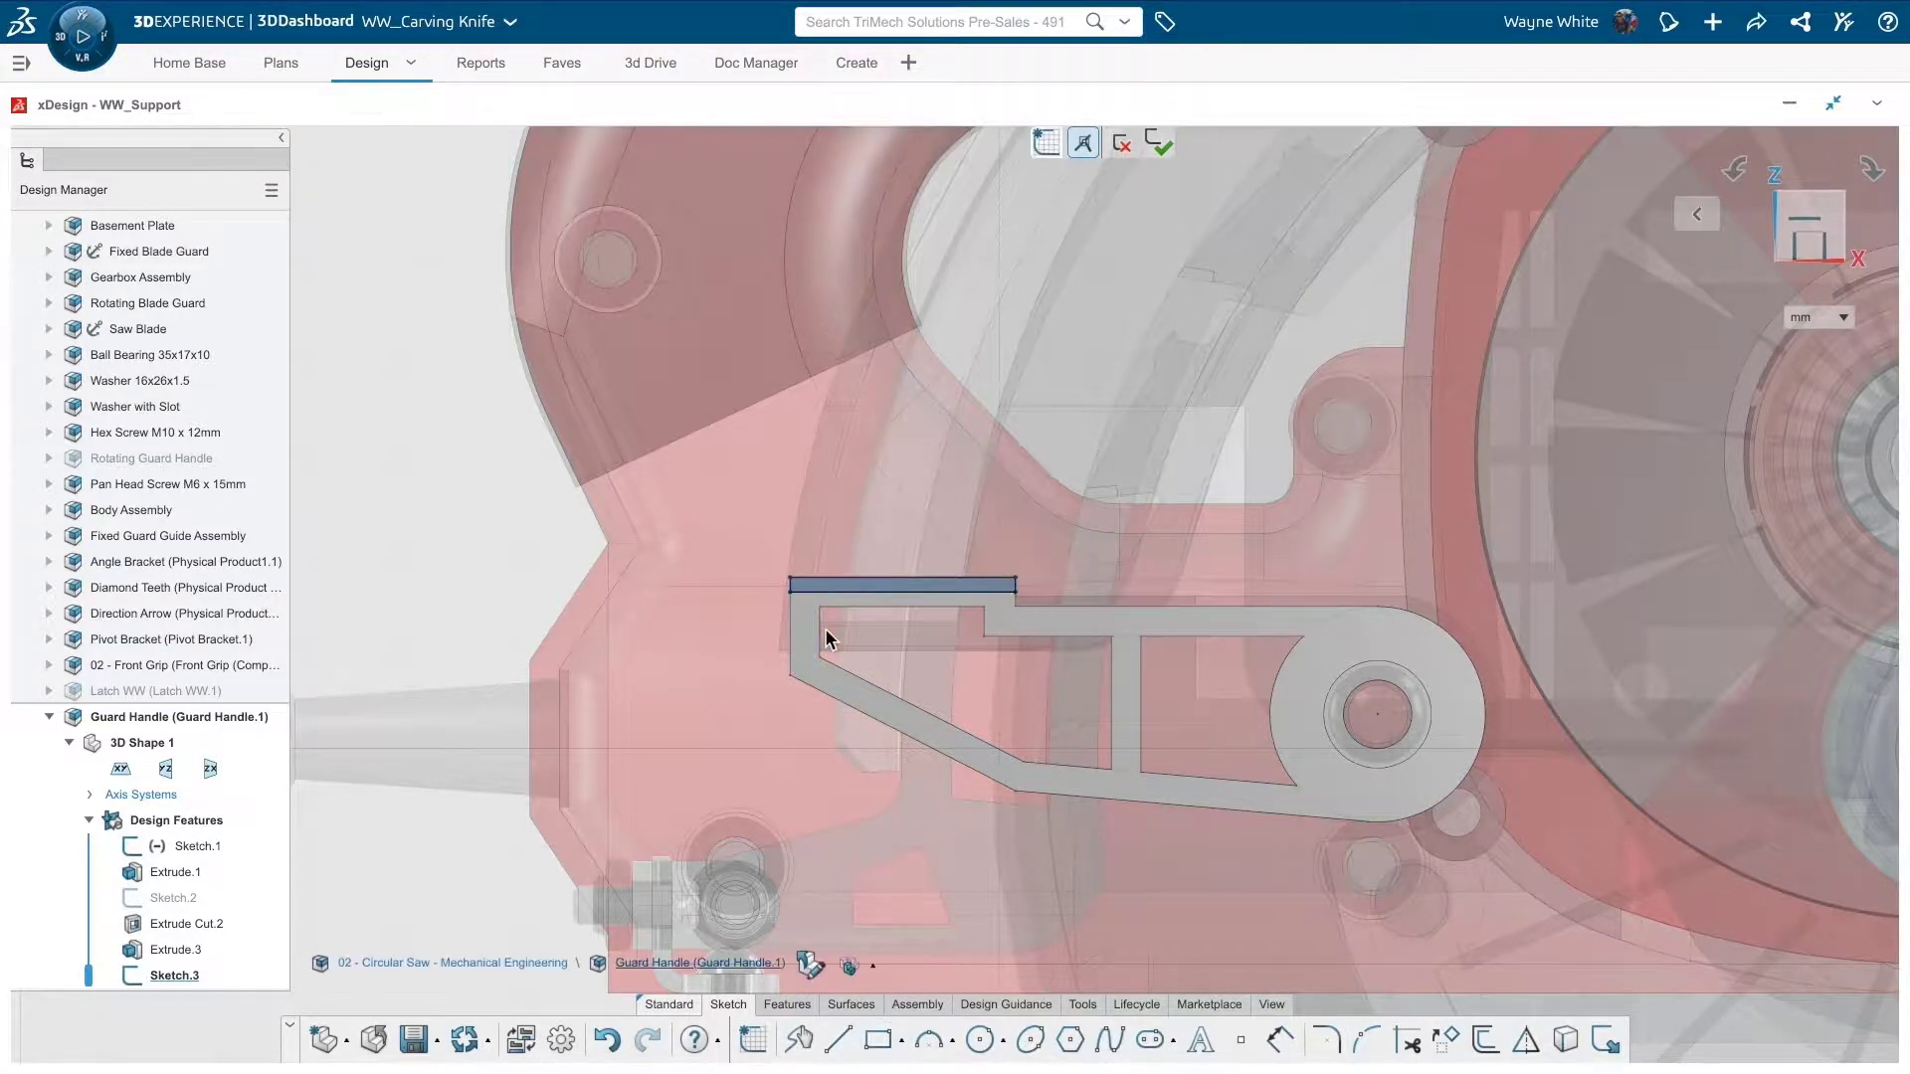
left_click(1160, 149)
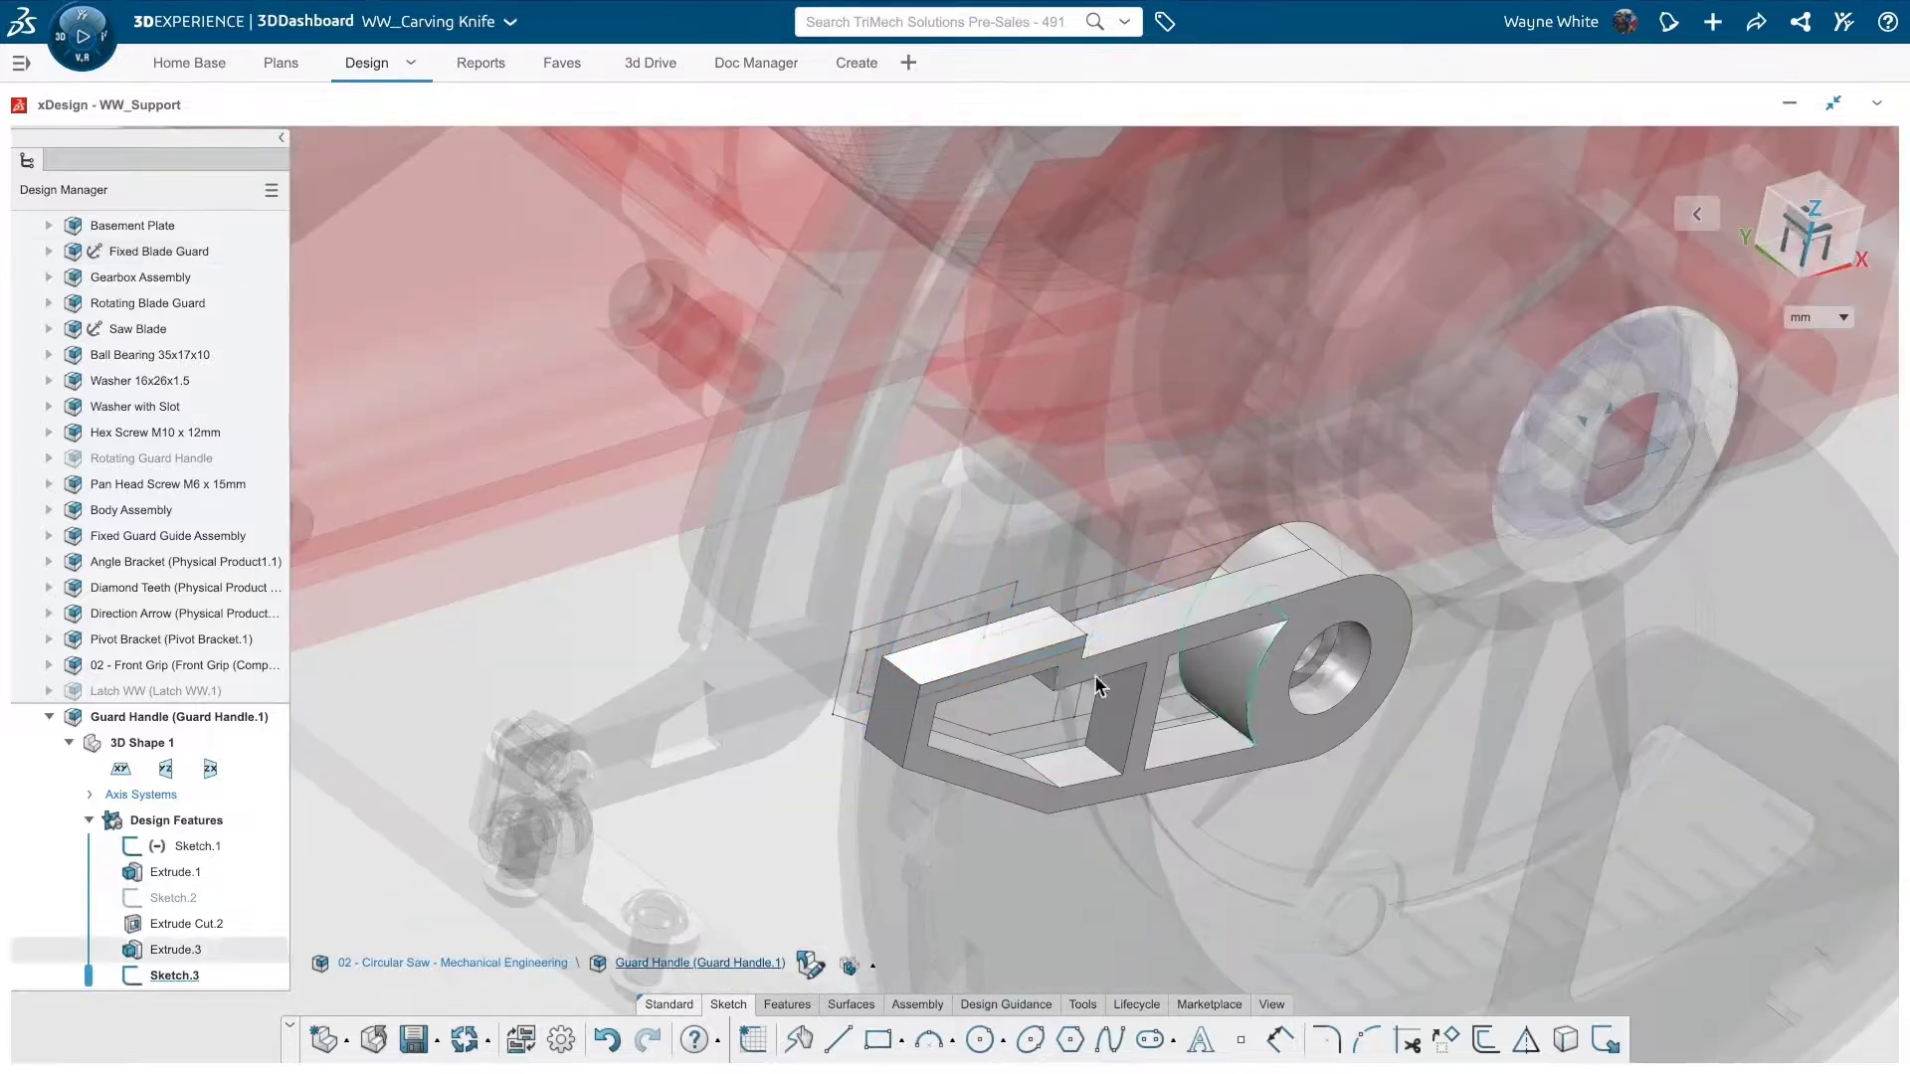
Step: Extrude the thin rectangle 10 mm outward as an added solid to form a thumb ledge on the handle
left_click(1097, 687)
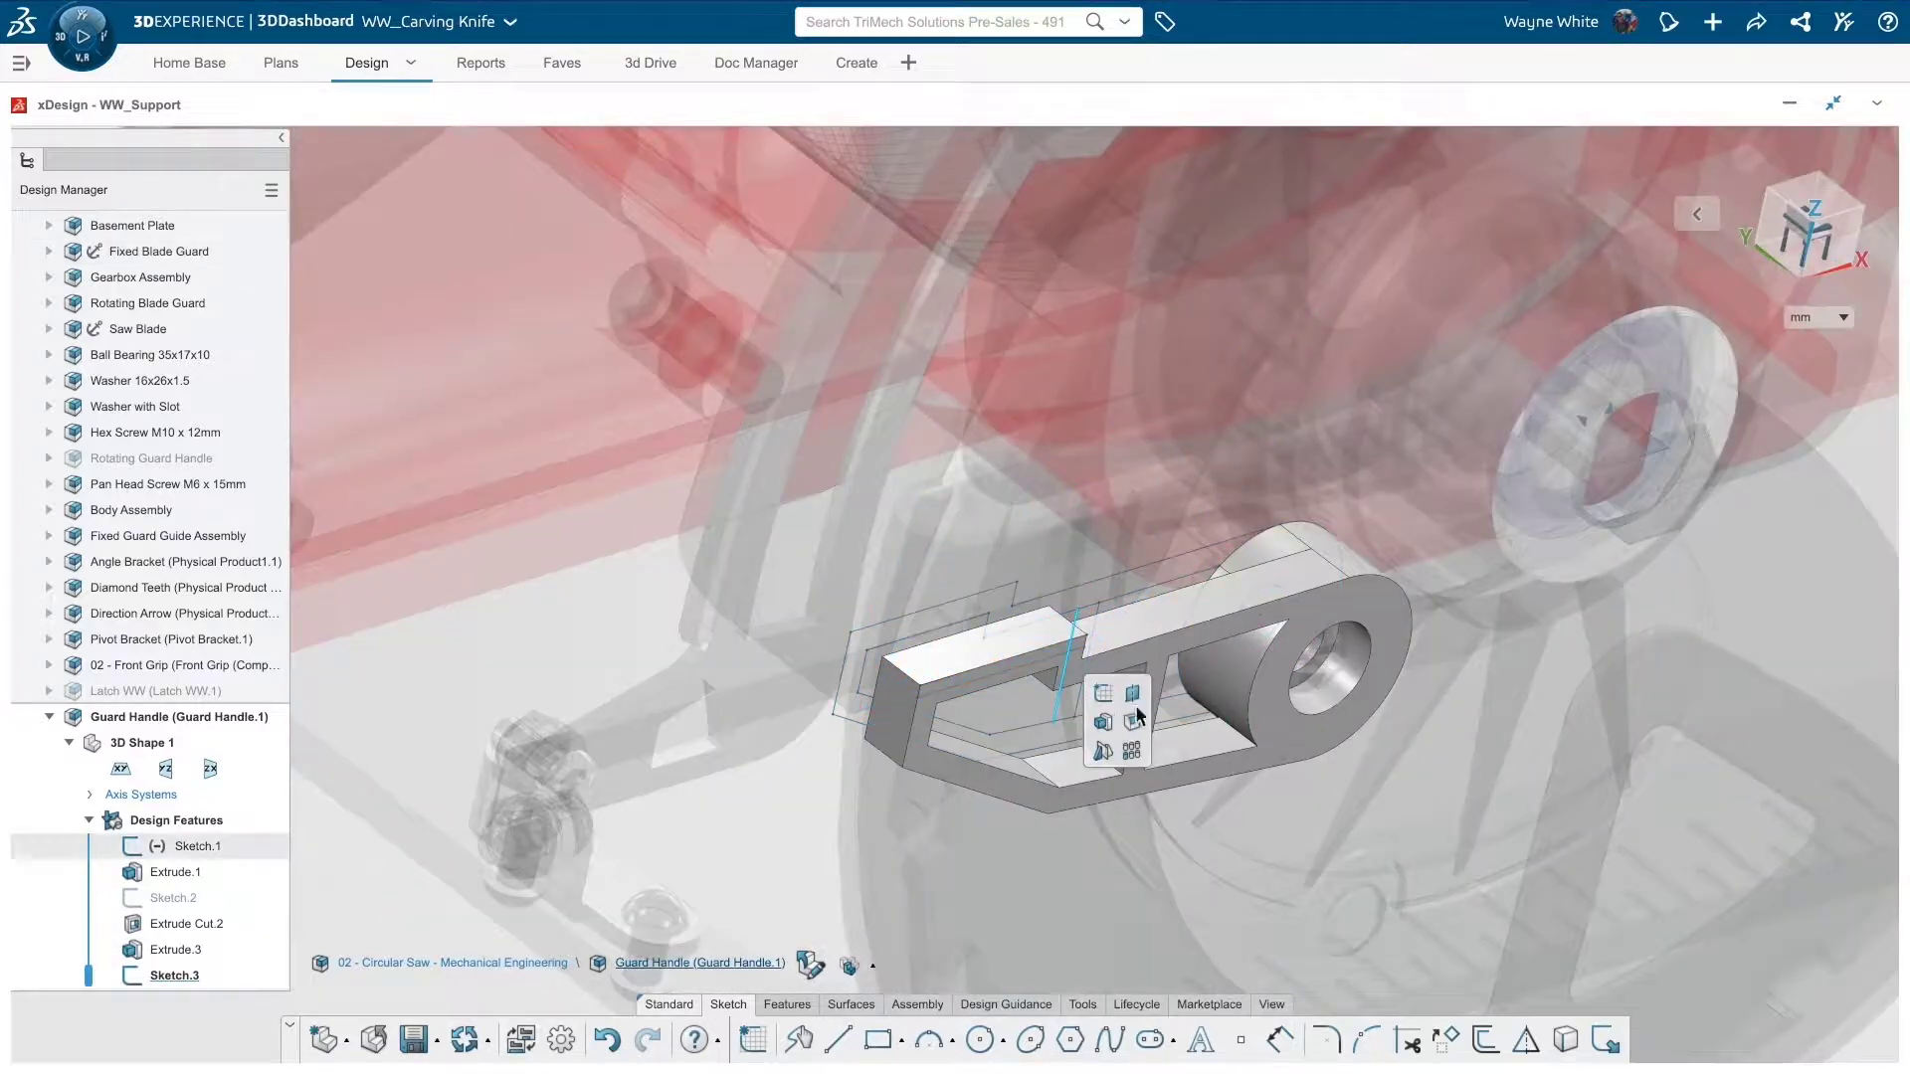
left_click(1103, 722)
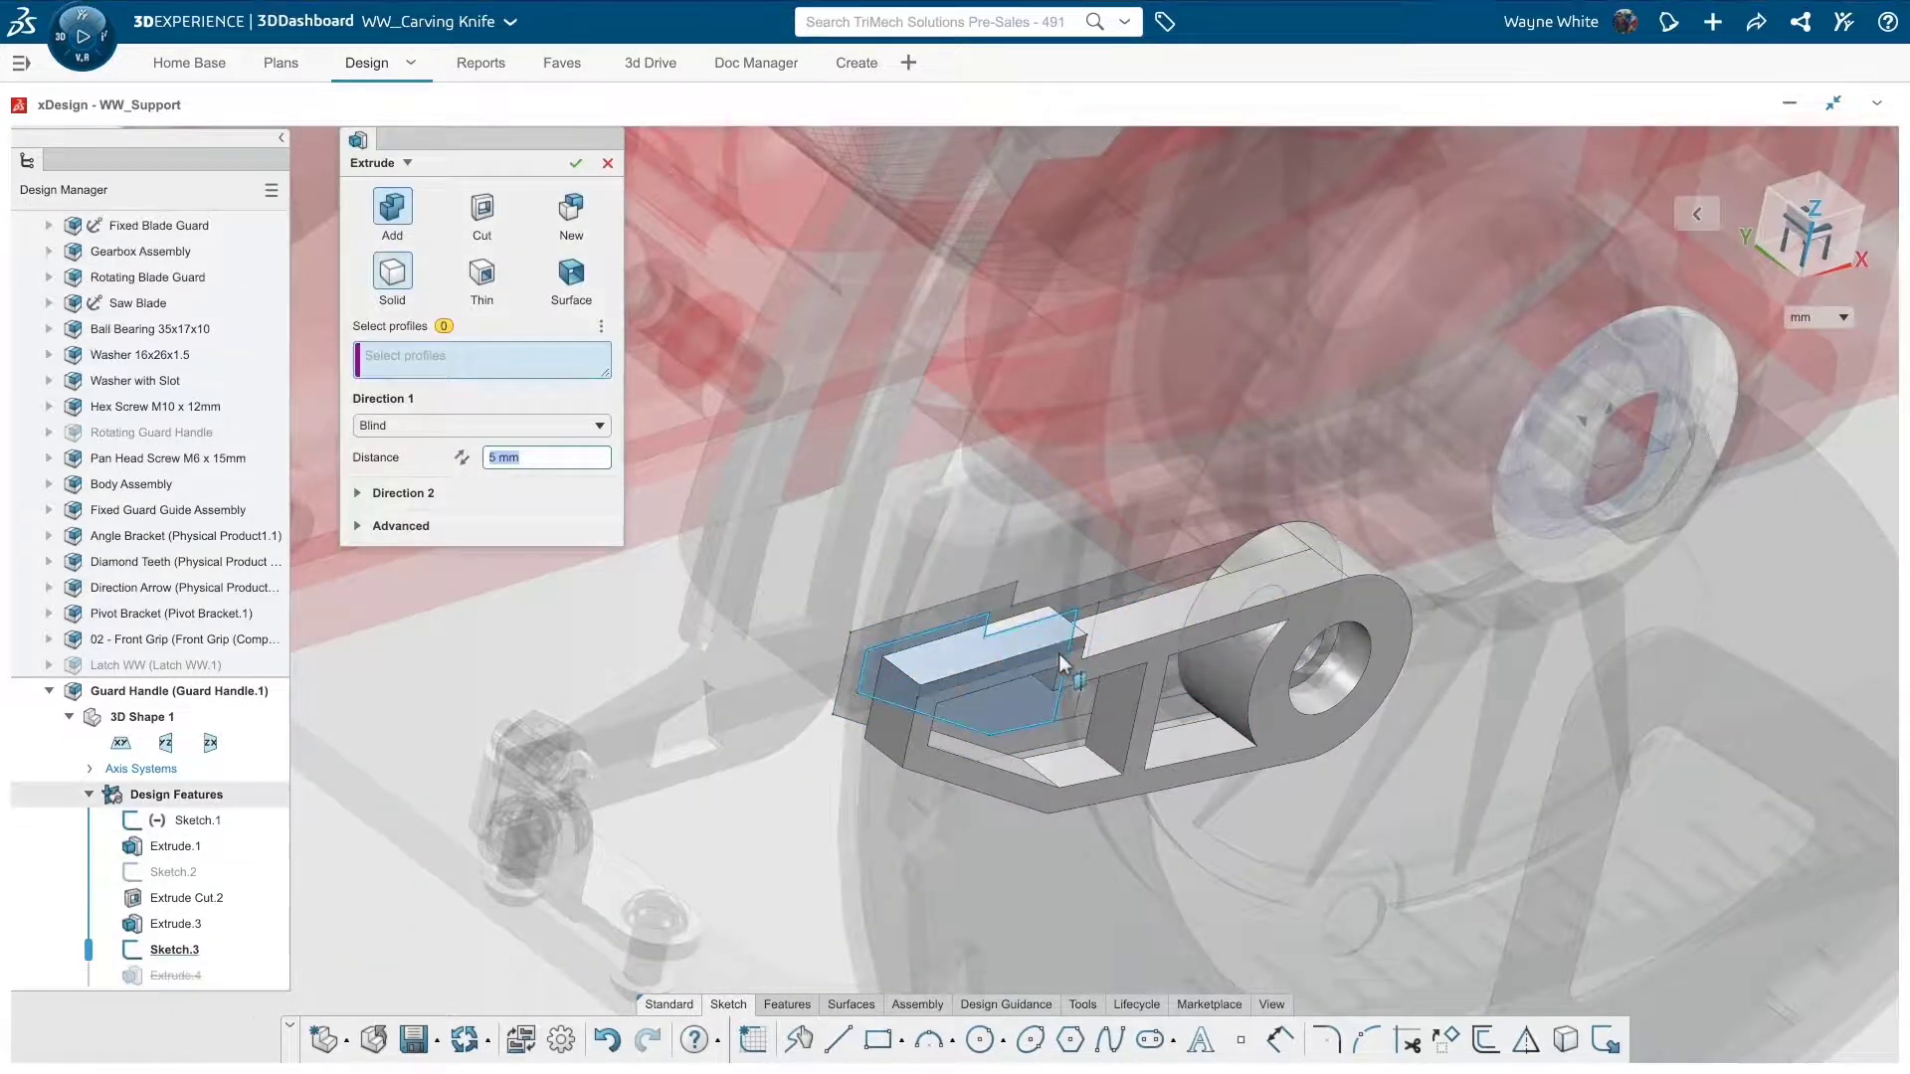
scroll(1062, 647, "up", 3)
left_click(1096, 645)
scroll(1028, 736, "up", 3)
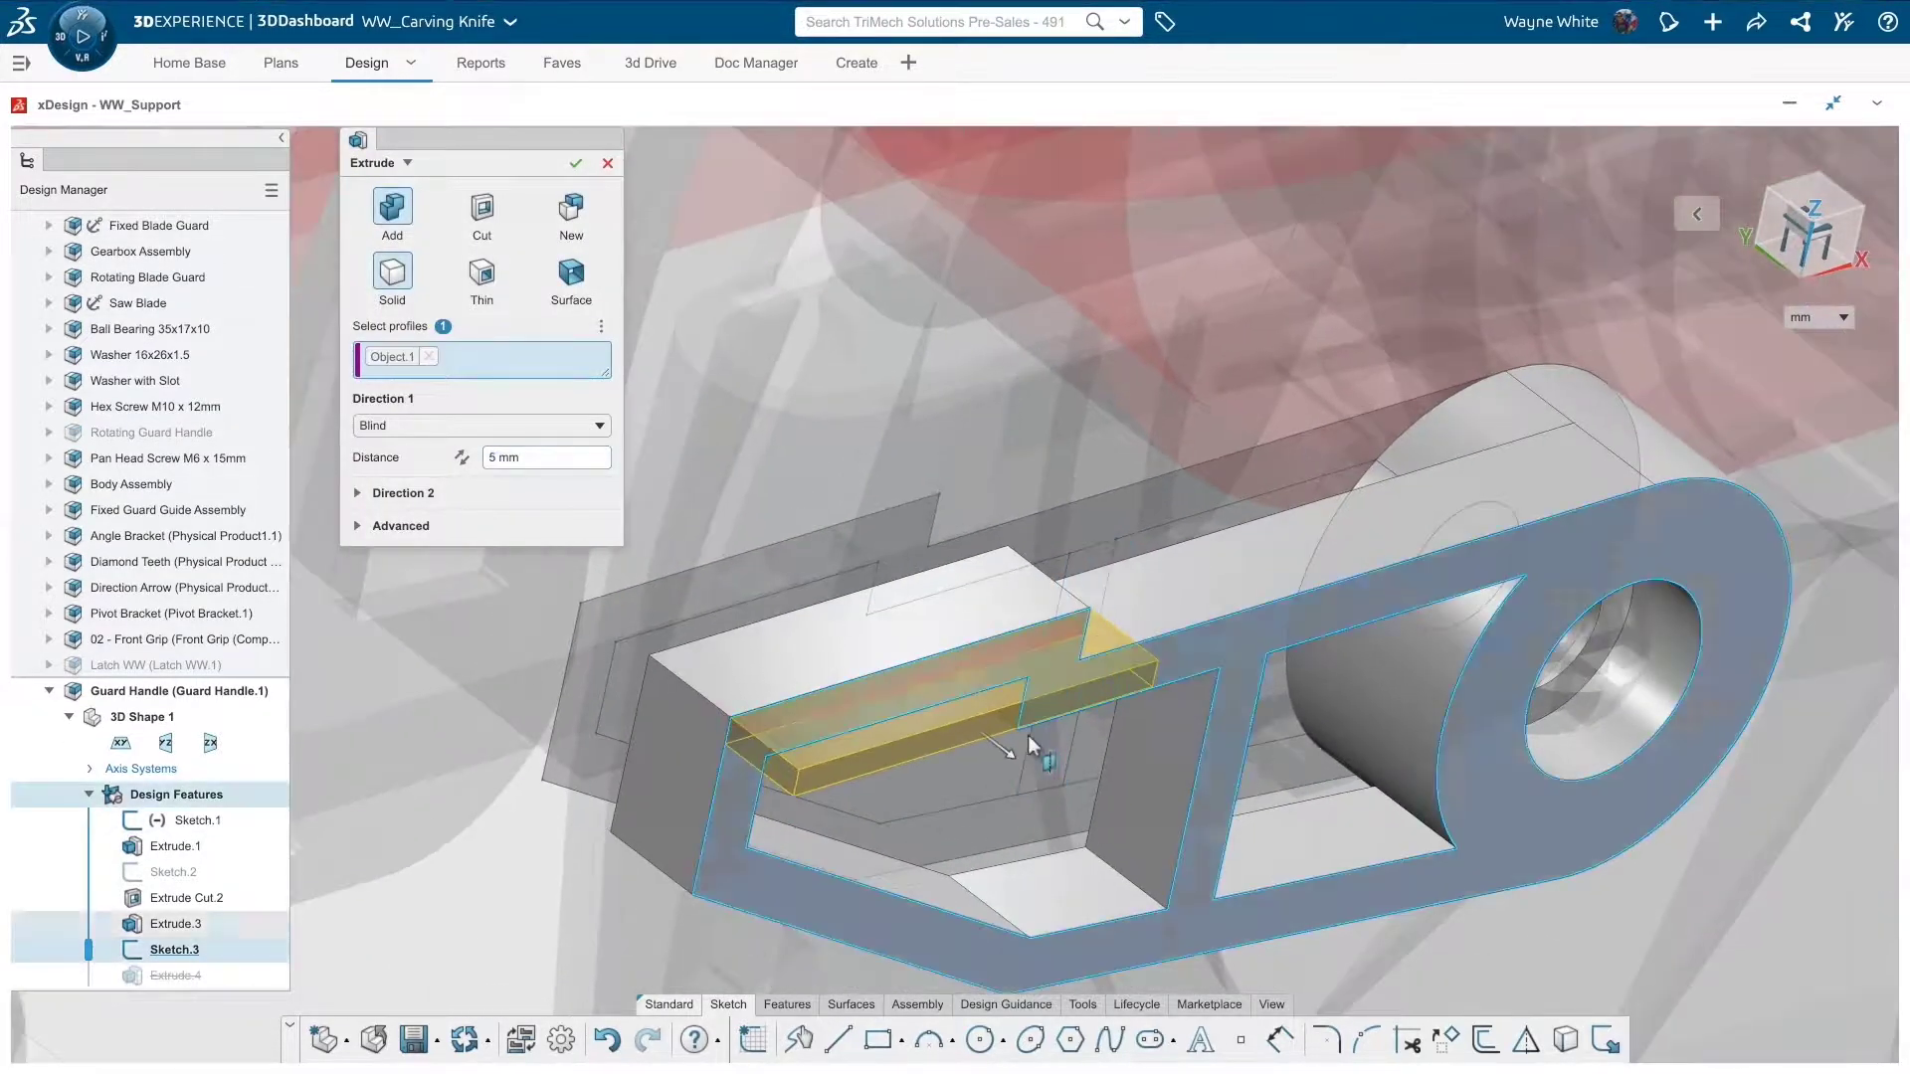
left_click_drag(1040, 760, 1034, 865)
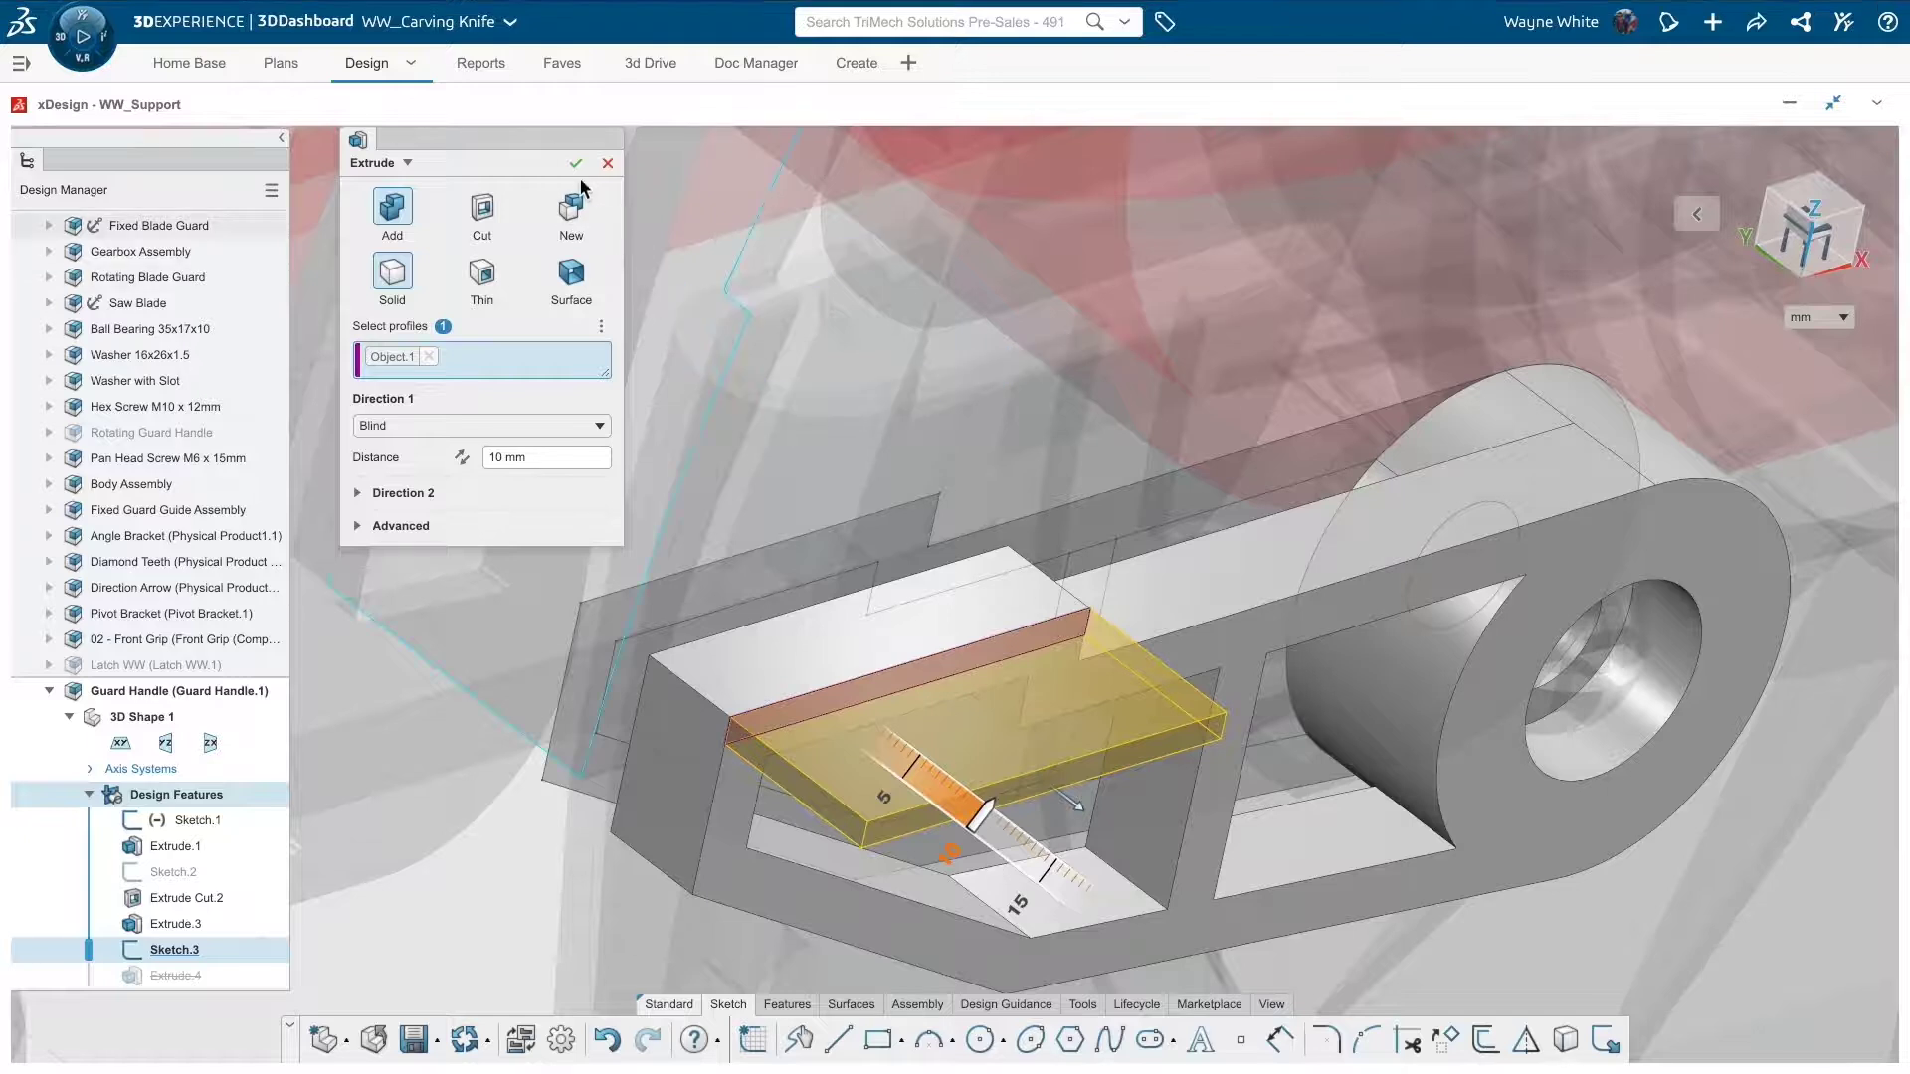
key("Return")
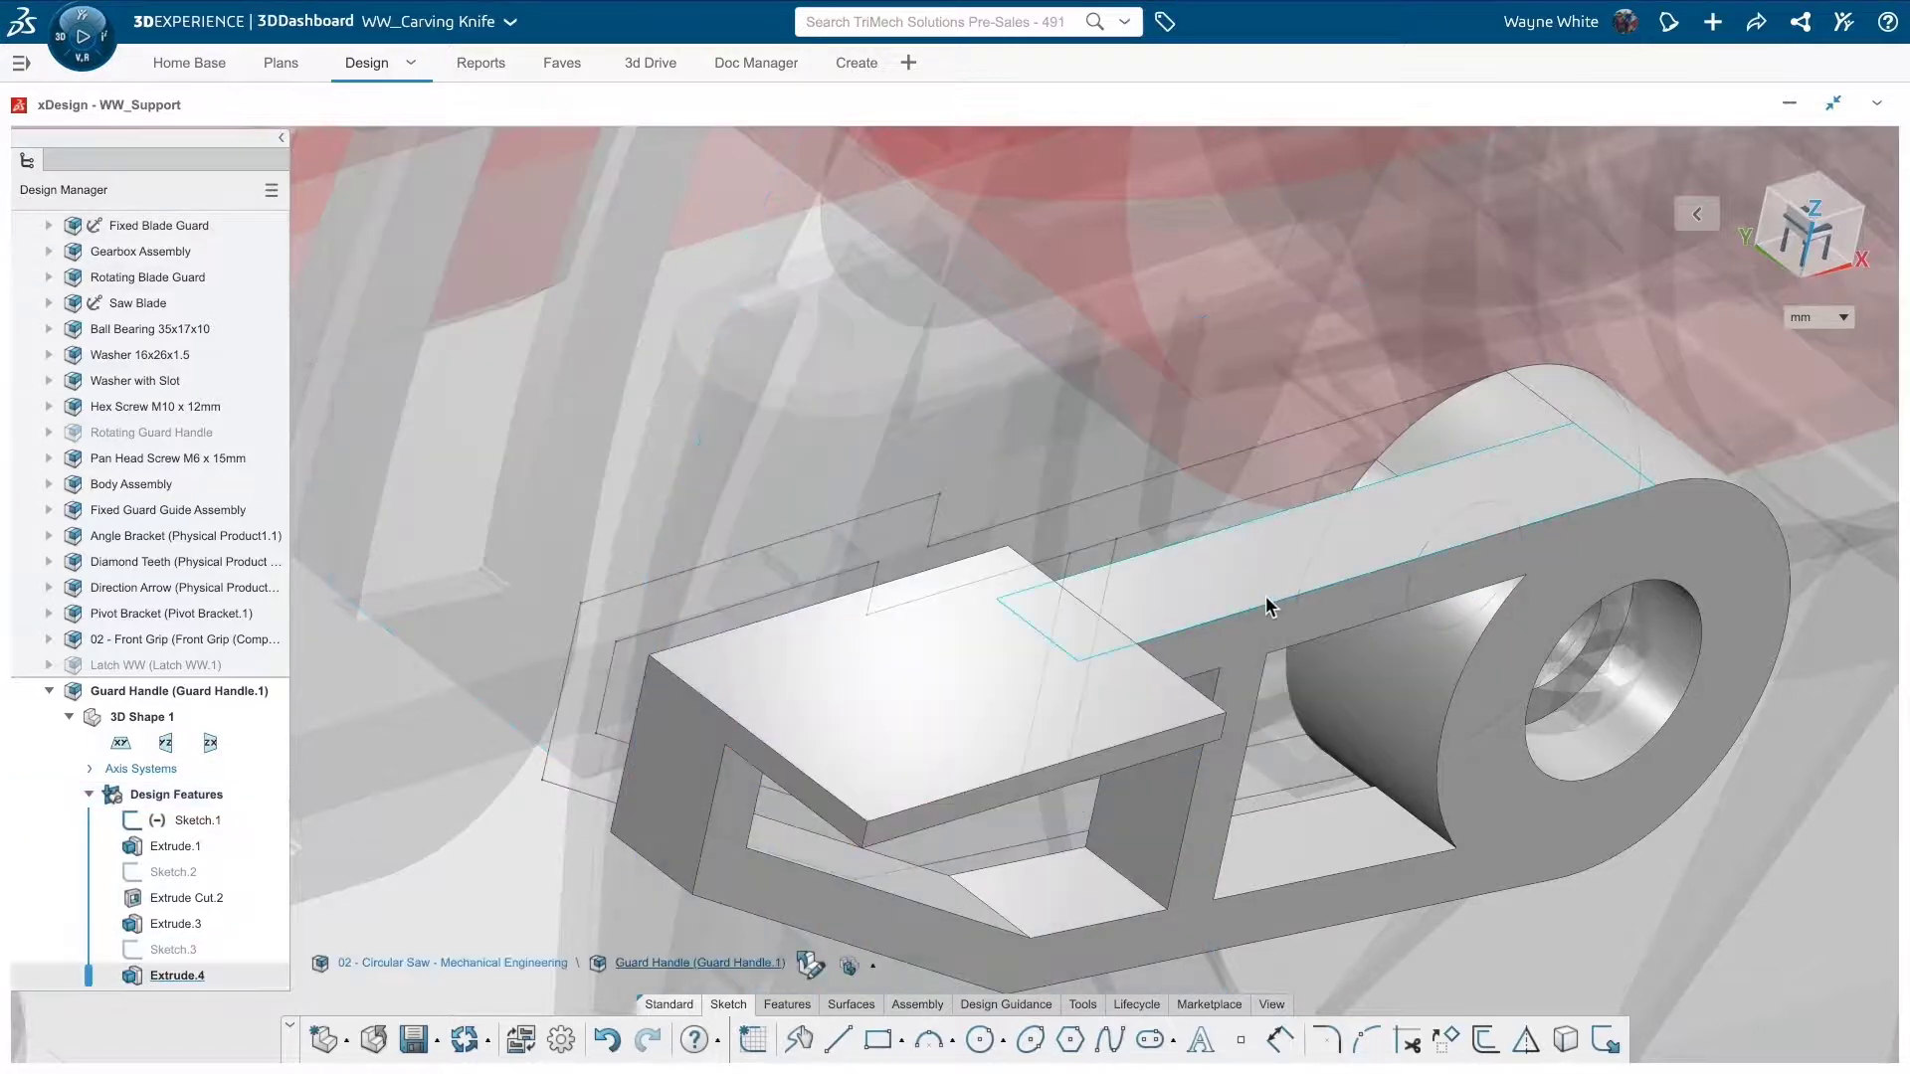
left_click(1256, 579)
key("Escape")
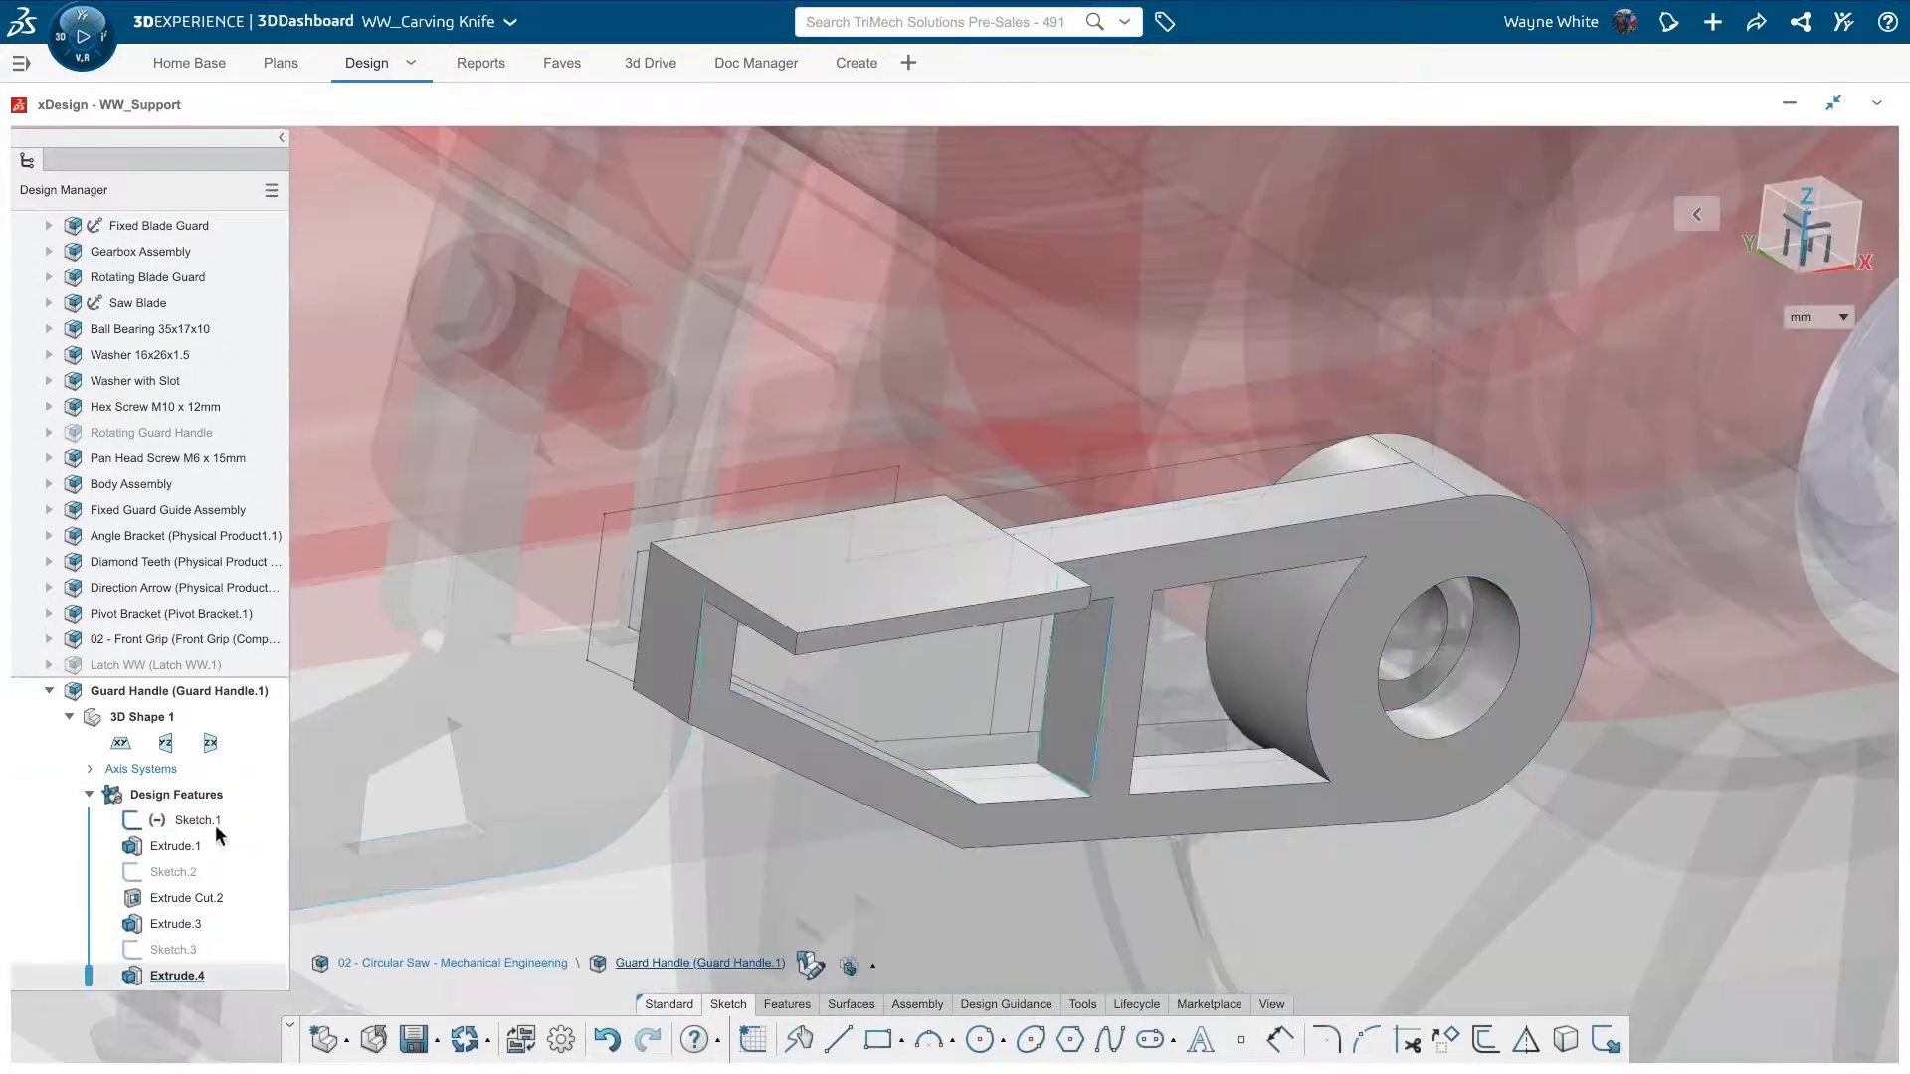
Step: Isolate the Guard Handle from the rest of the assembly and save the design
left_click(151, 693)
mouse_move(181, 650)
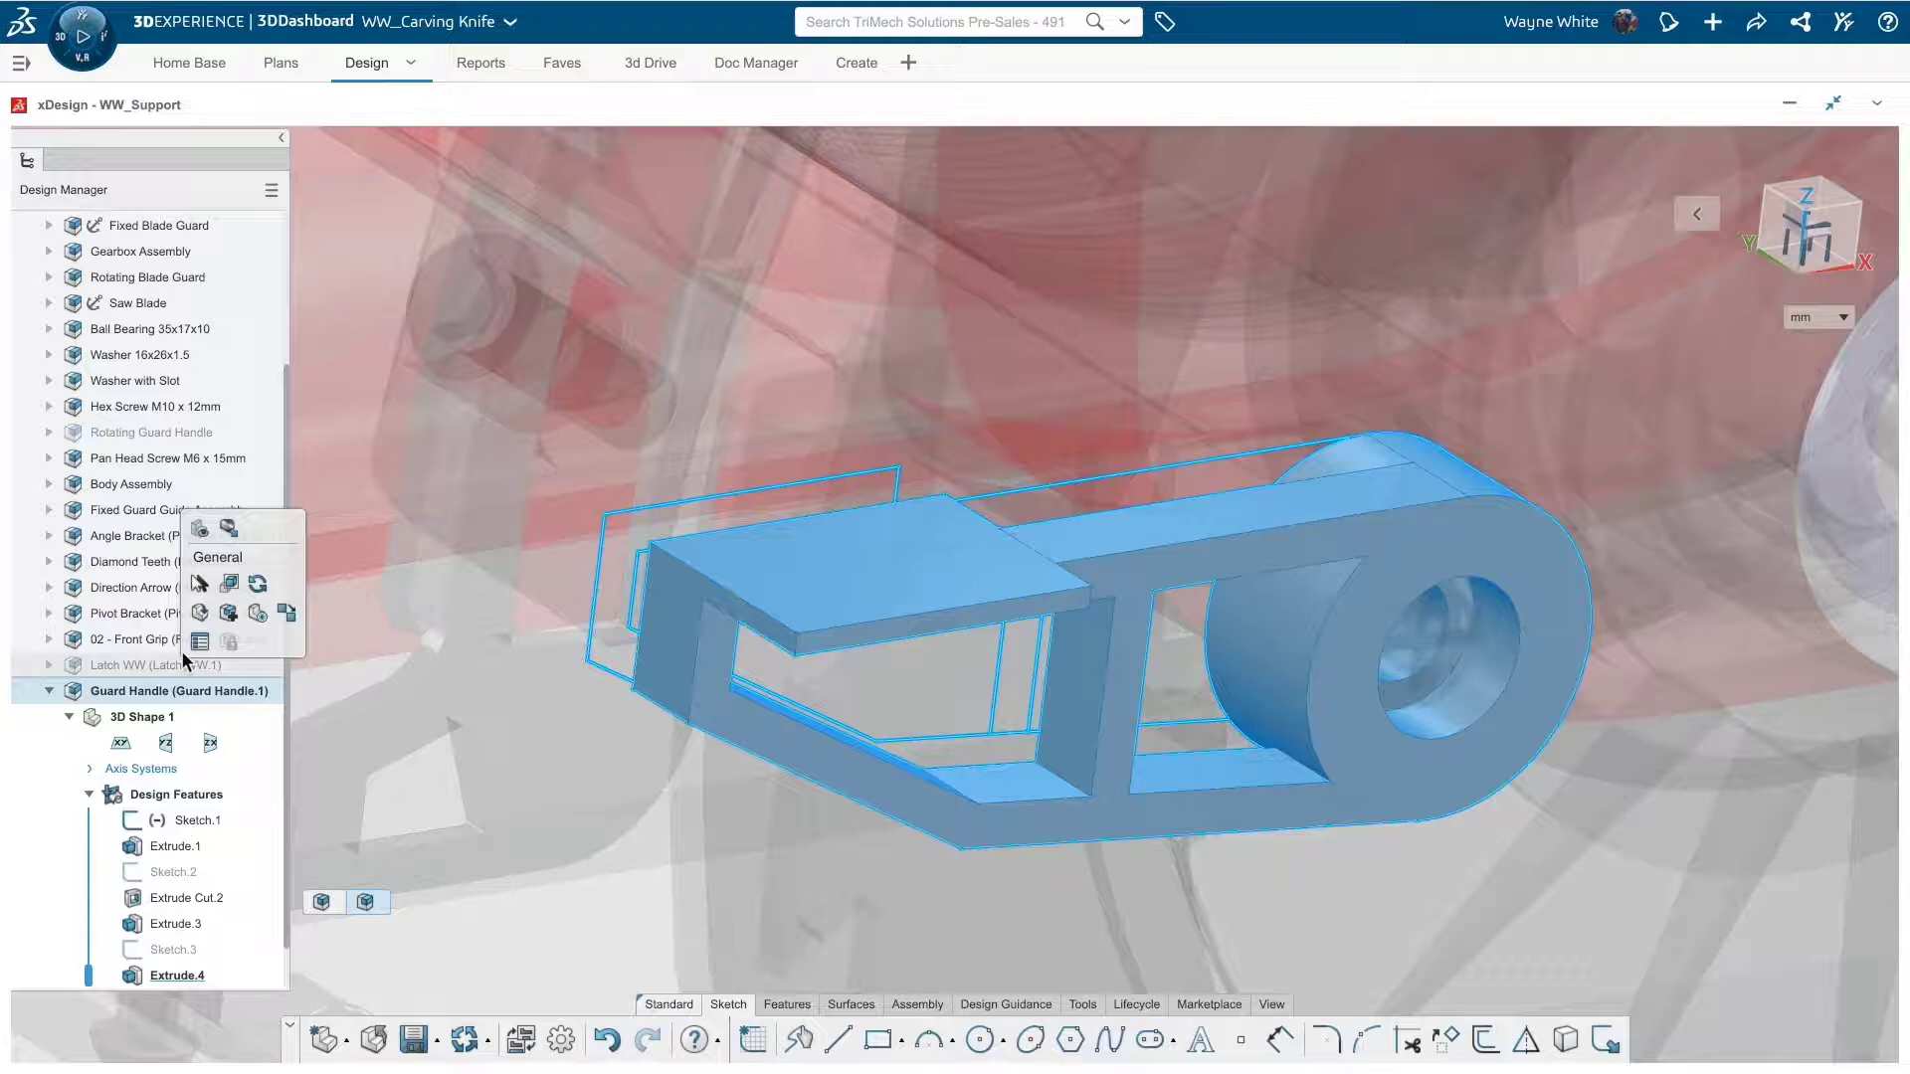
left_click(228, 587)
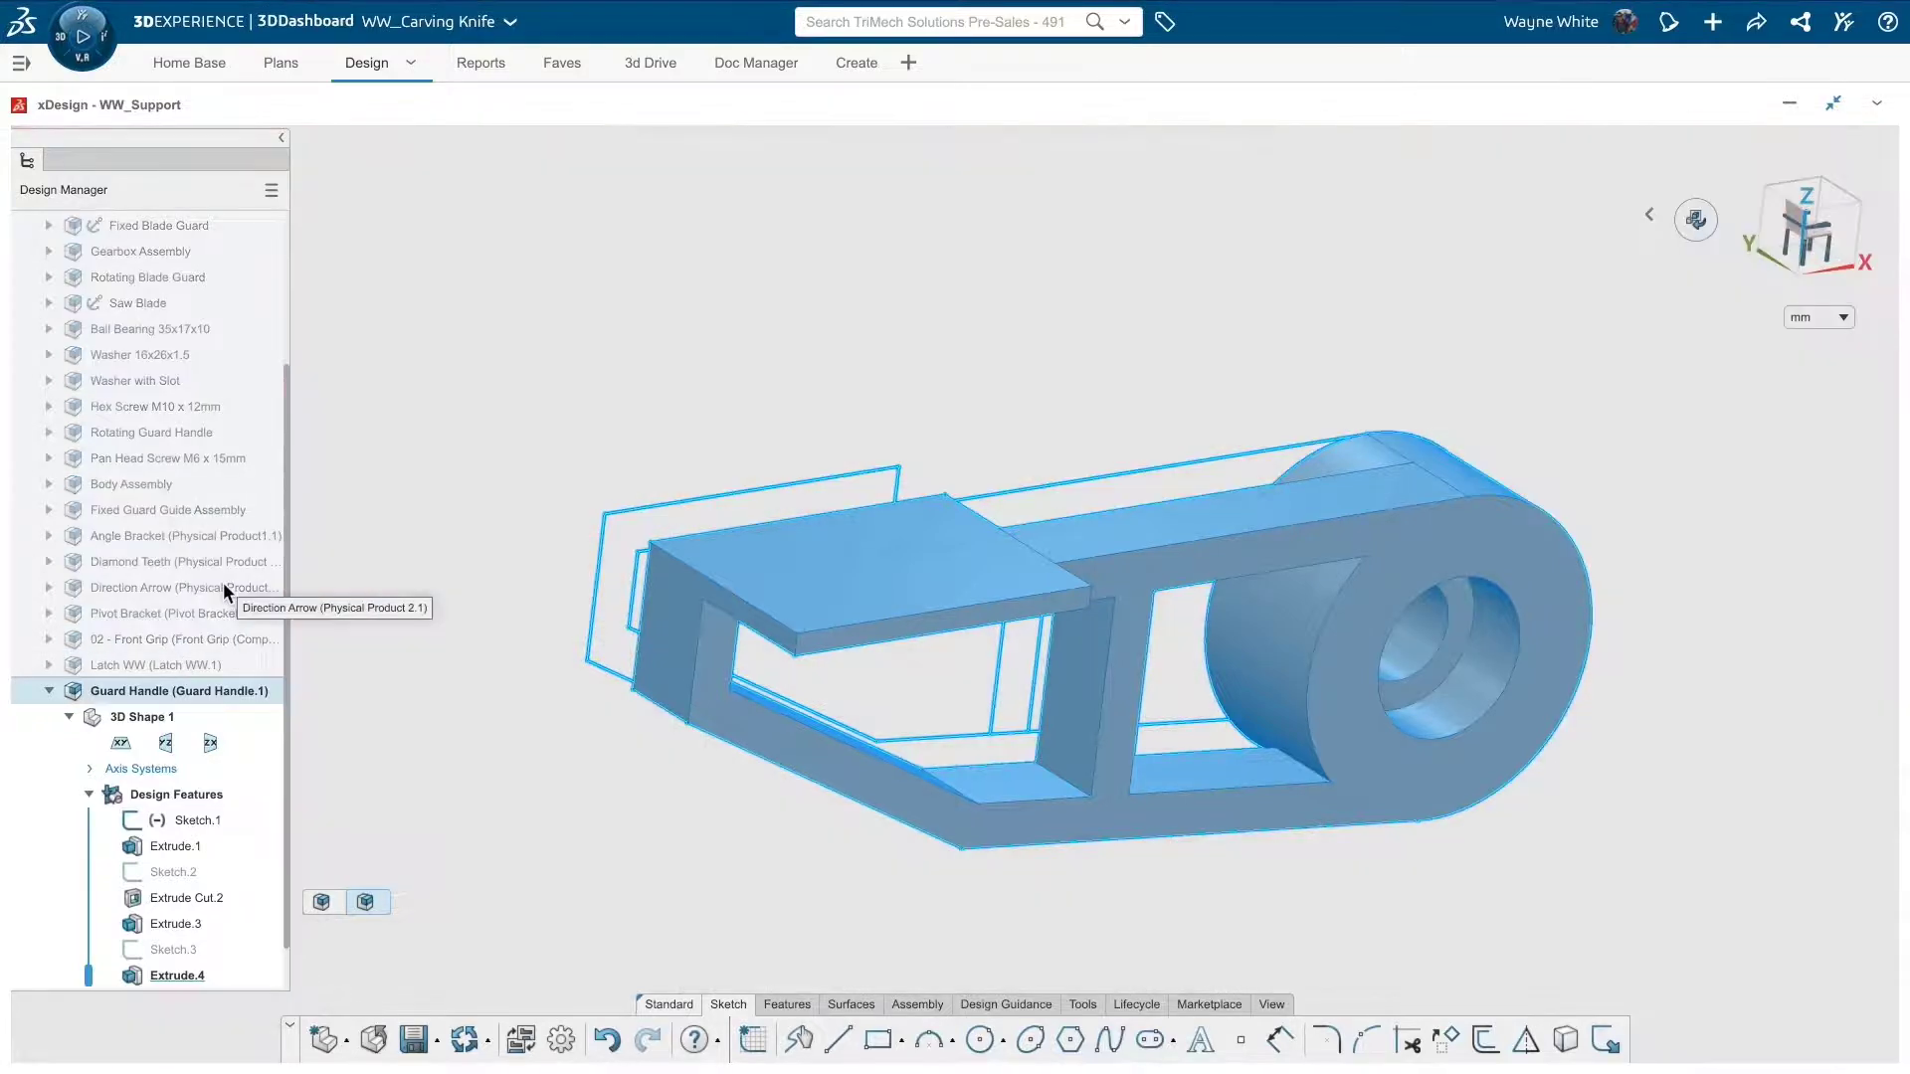
left_click(842, 328)
left_click(413, 1040)
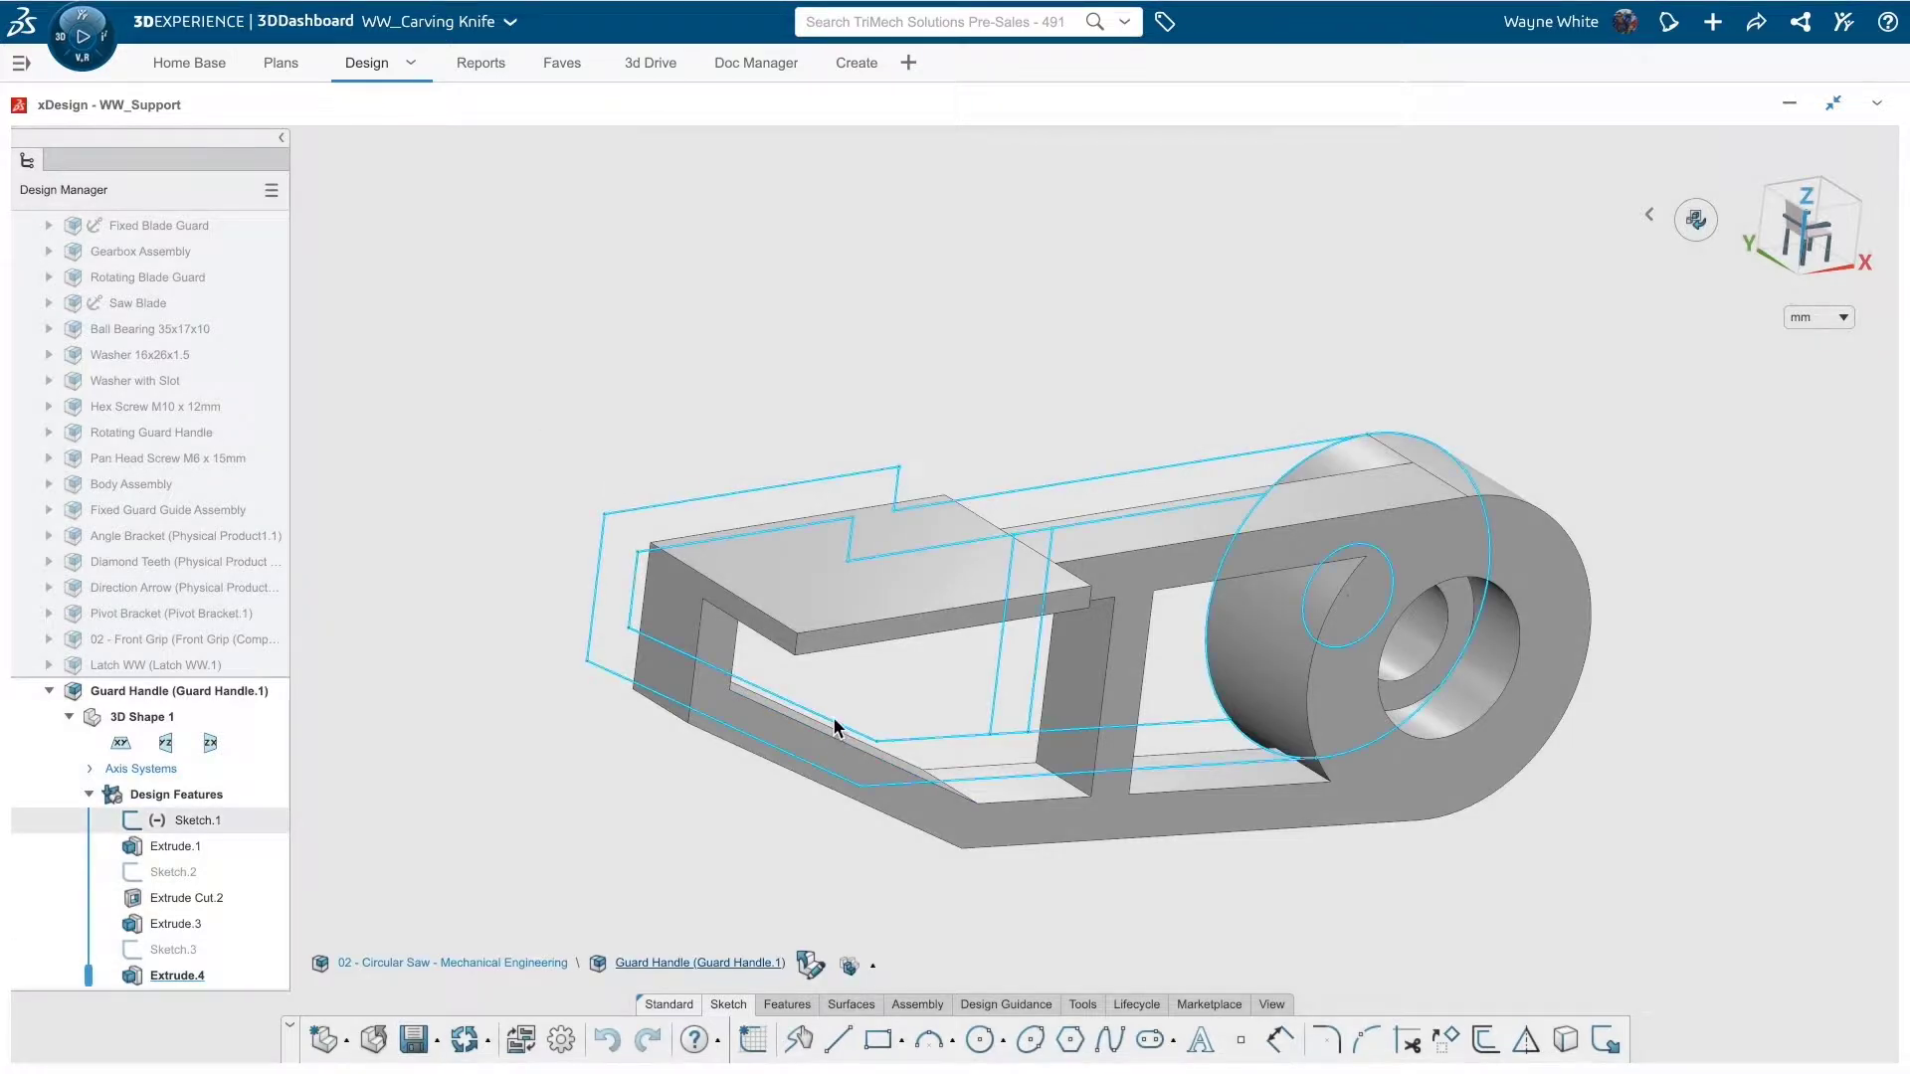
Step: Start a constant fillet on the two edges where the arms meet the ring, using edge suggestions, with a 5 mm radius
left_click(786, 1005)
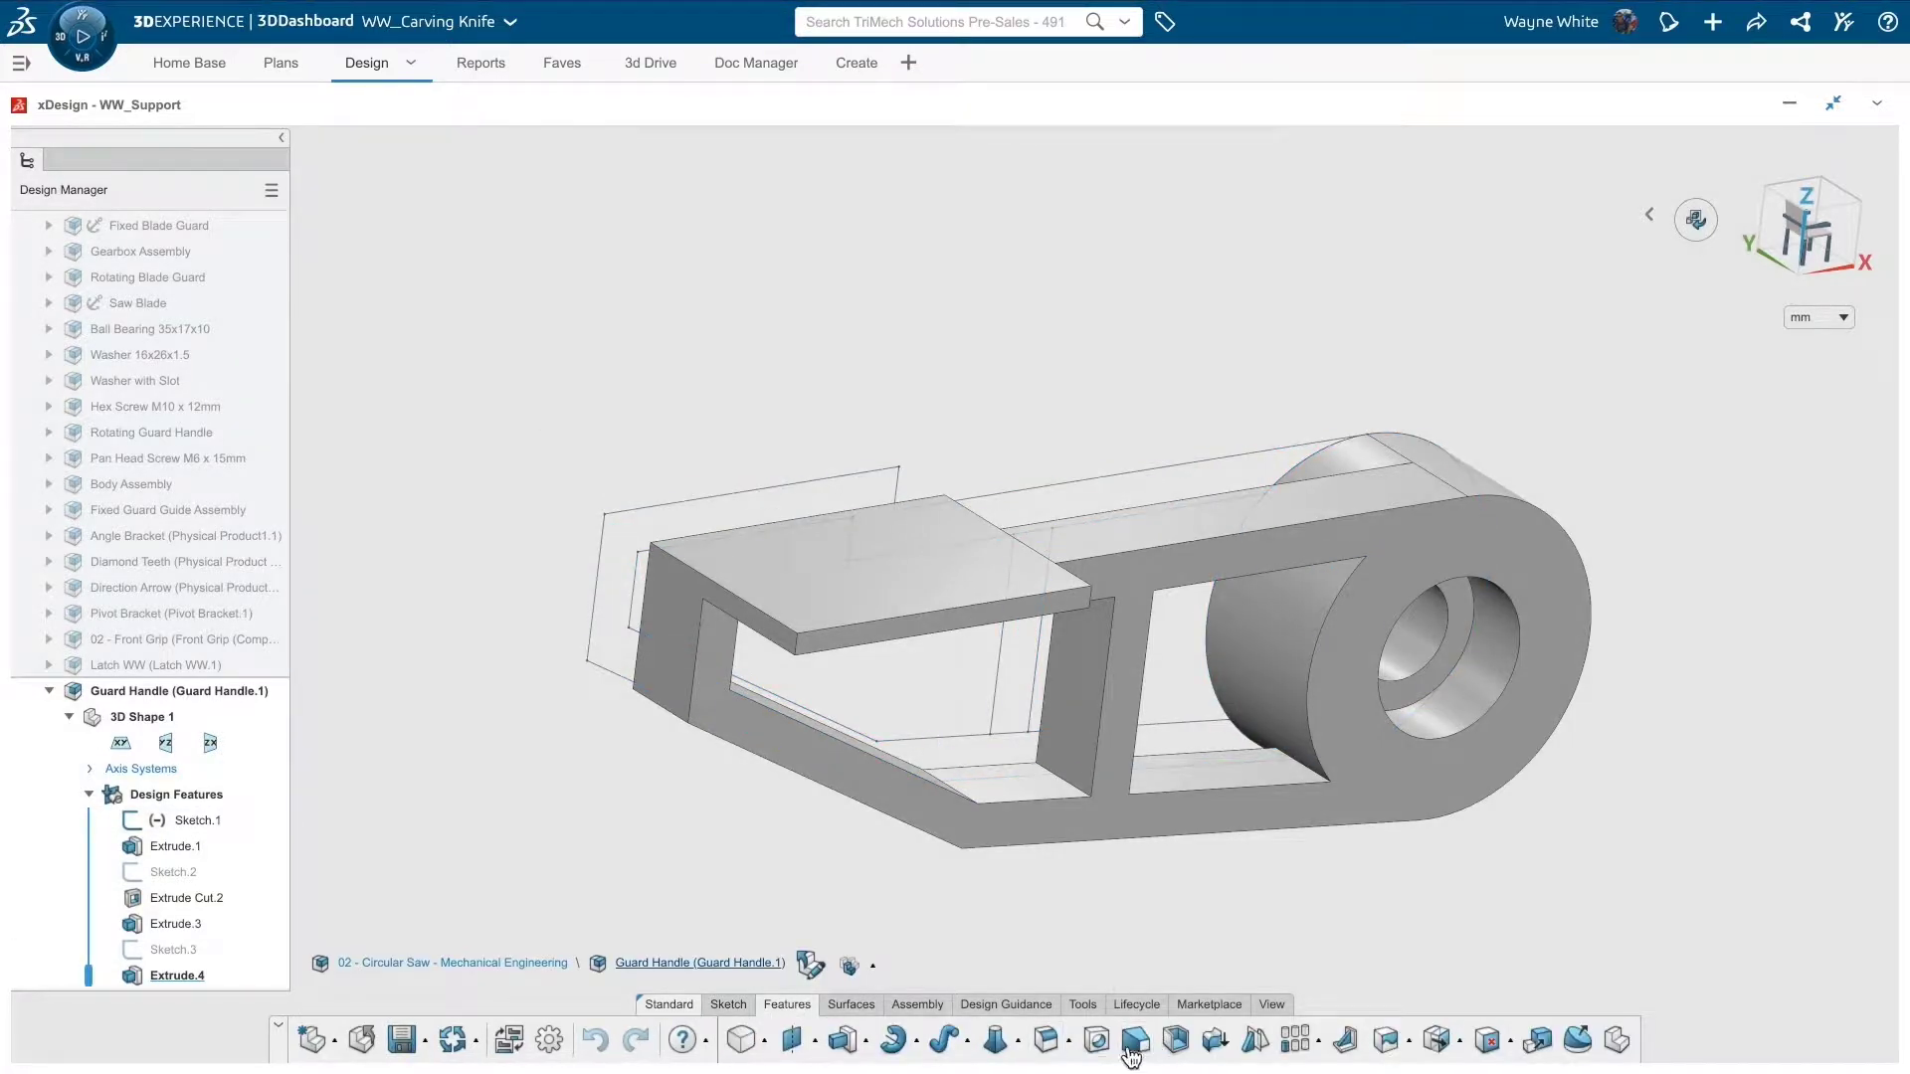
left_click(1045, 1043)
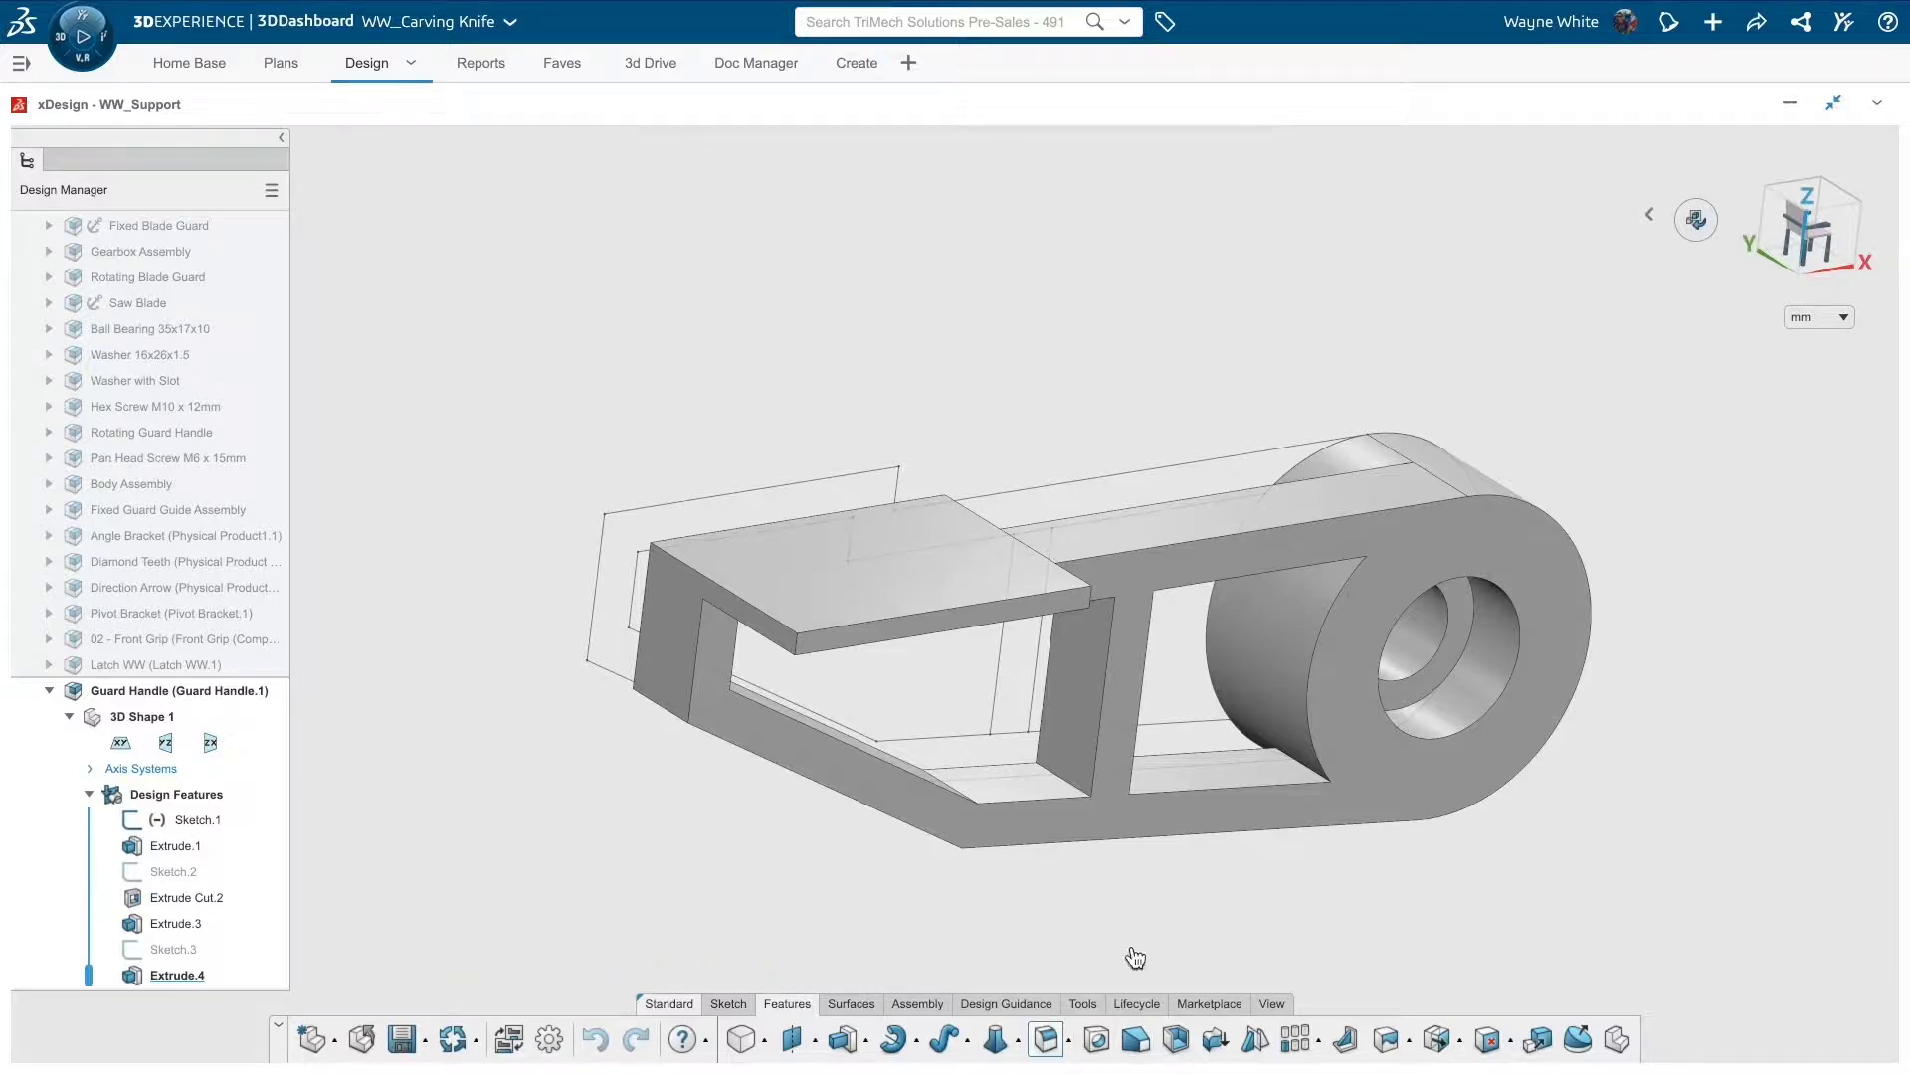
left_click(1309, 772)
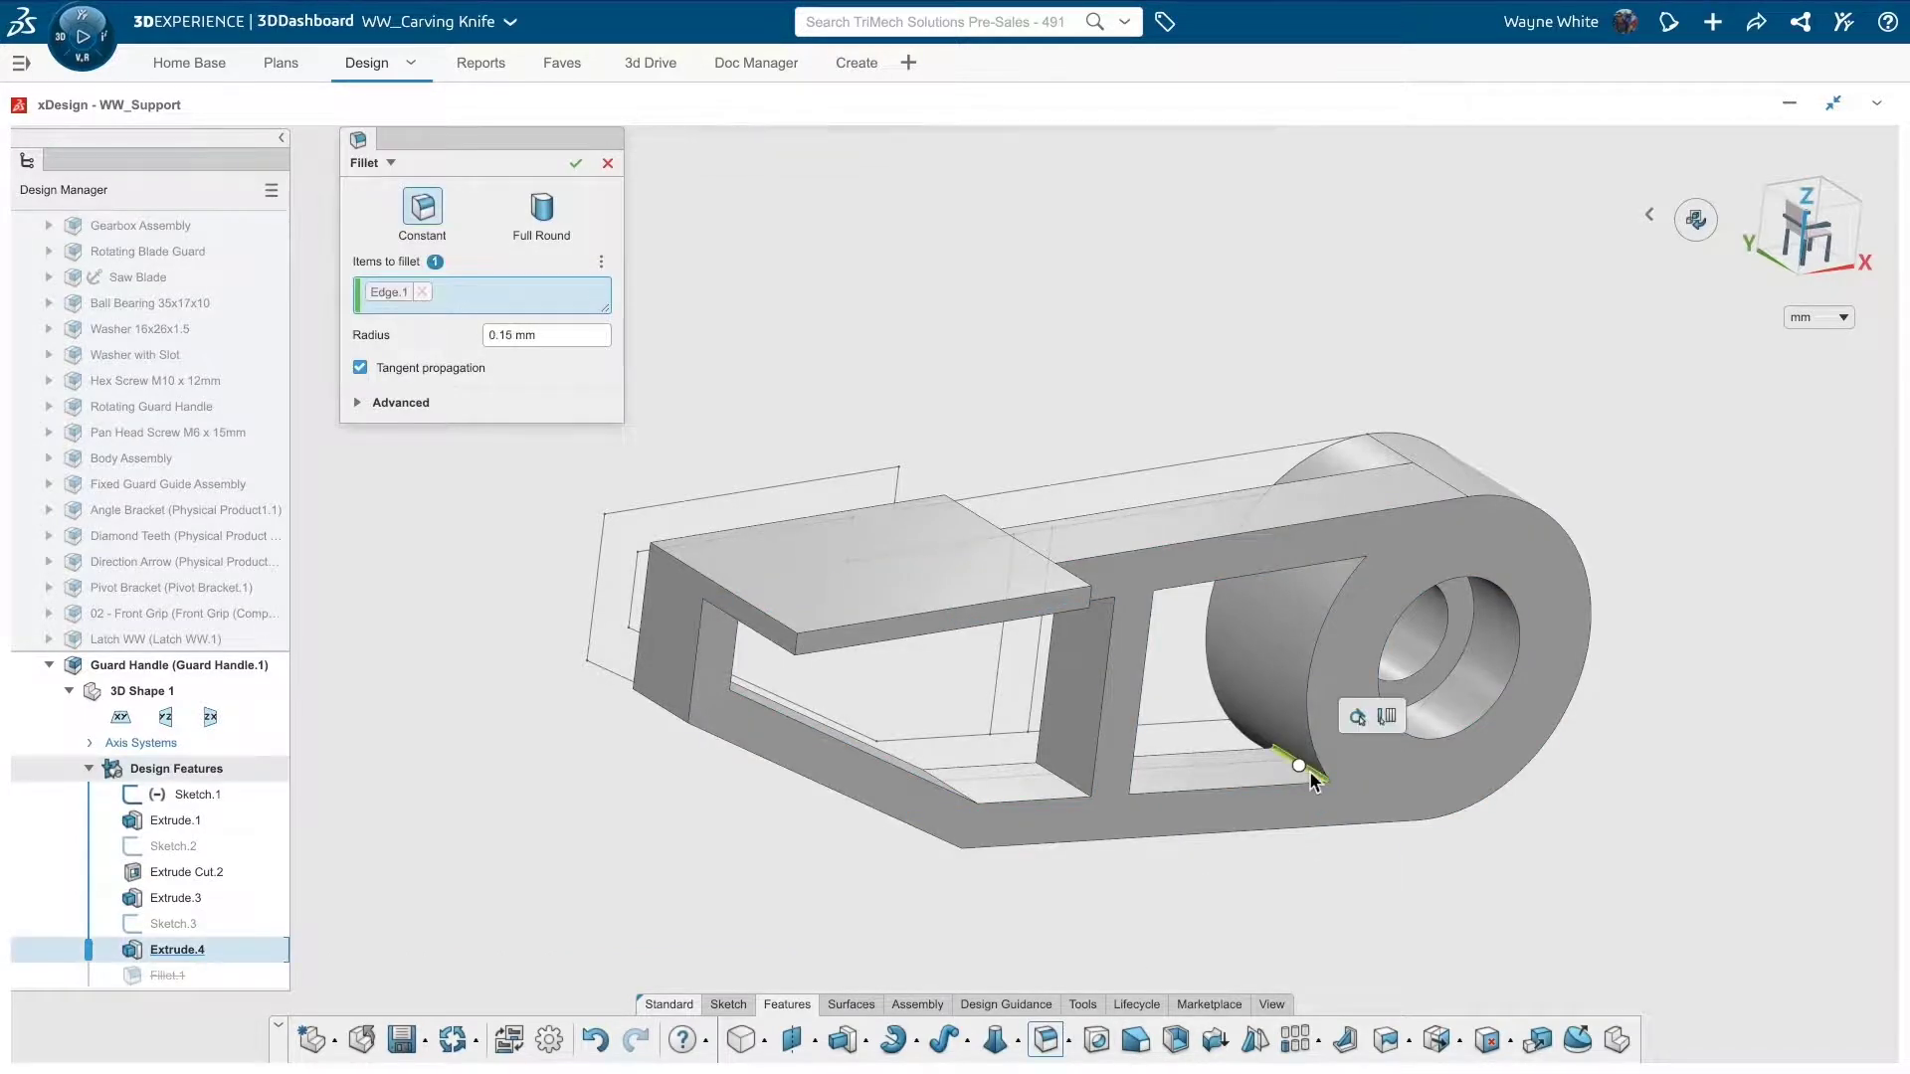
left_click(1356, 718)
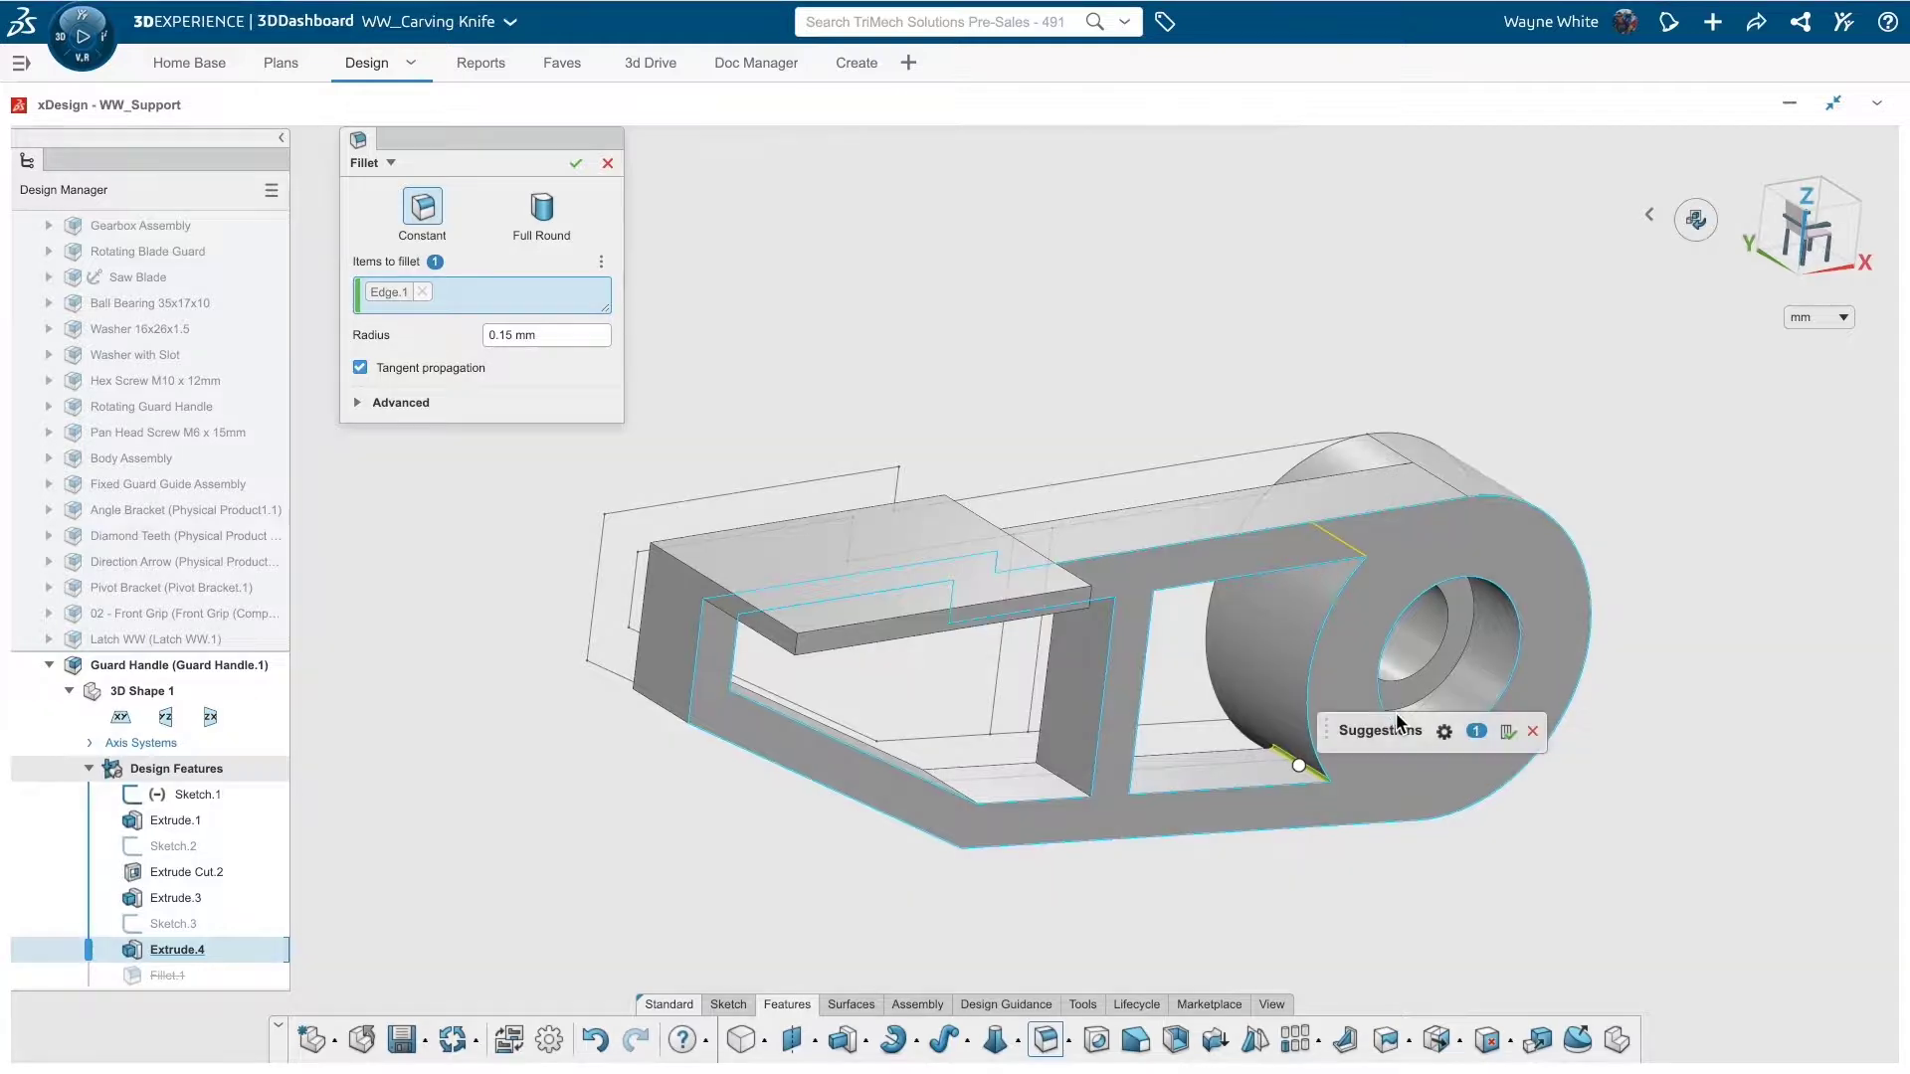
left_click(1508, 731)
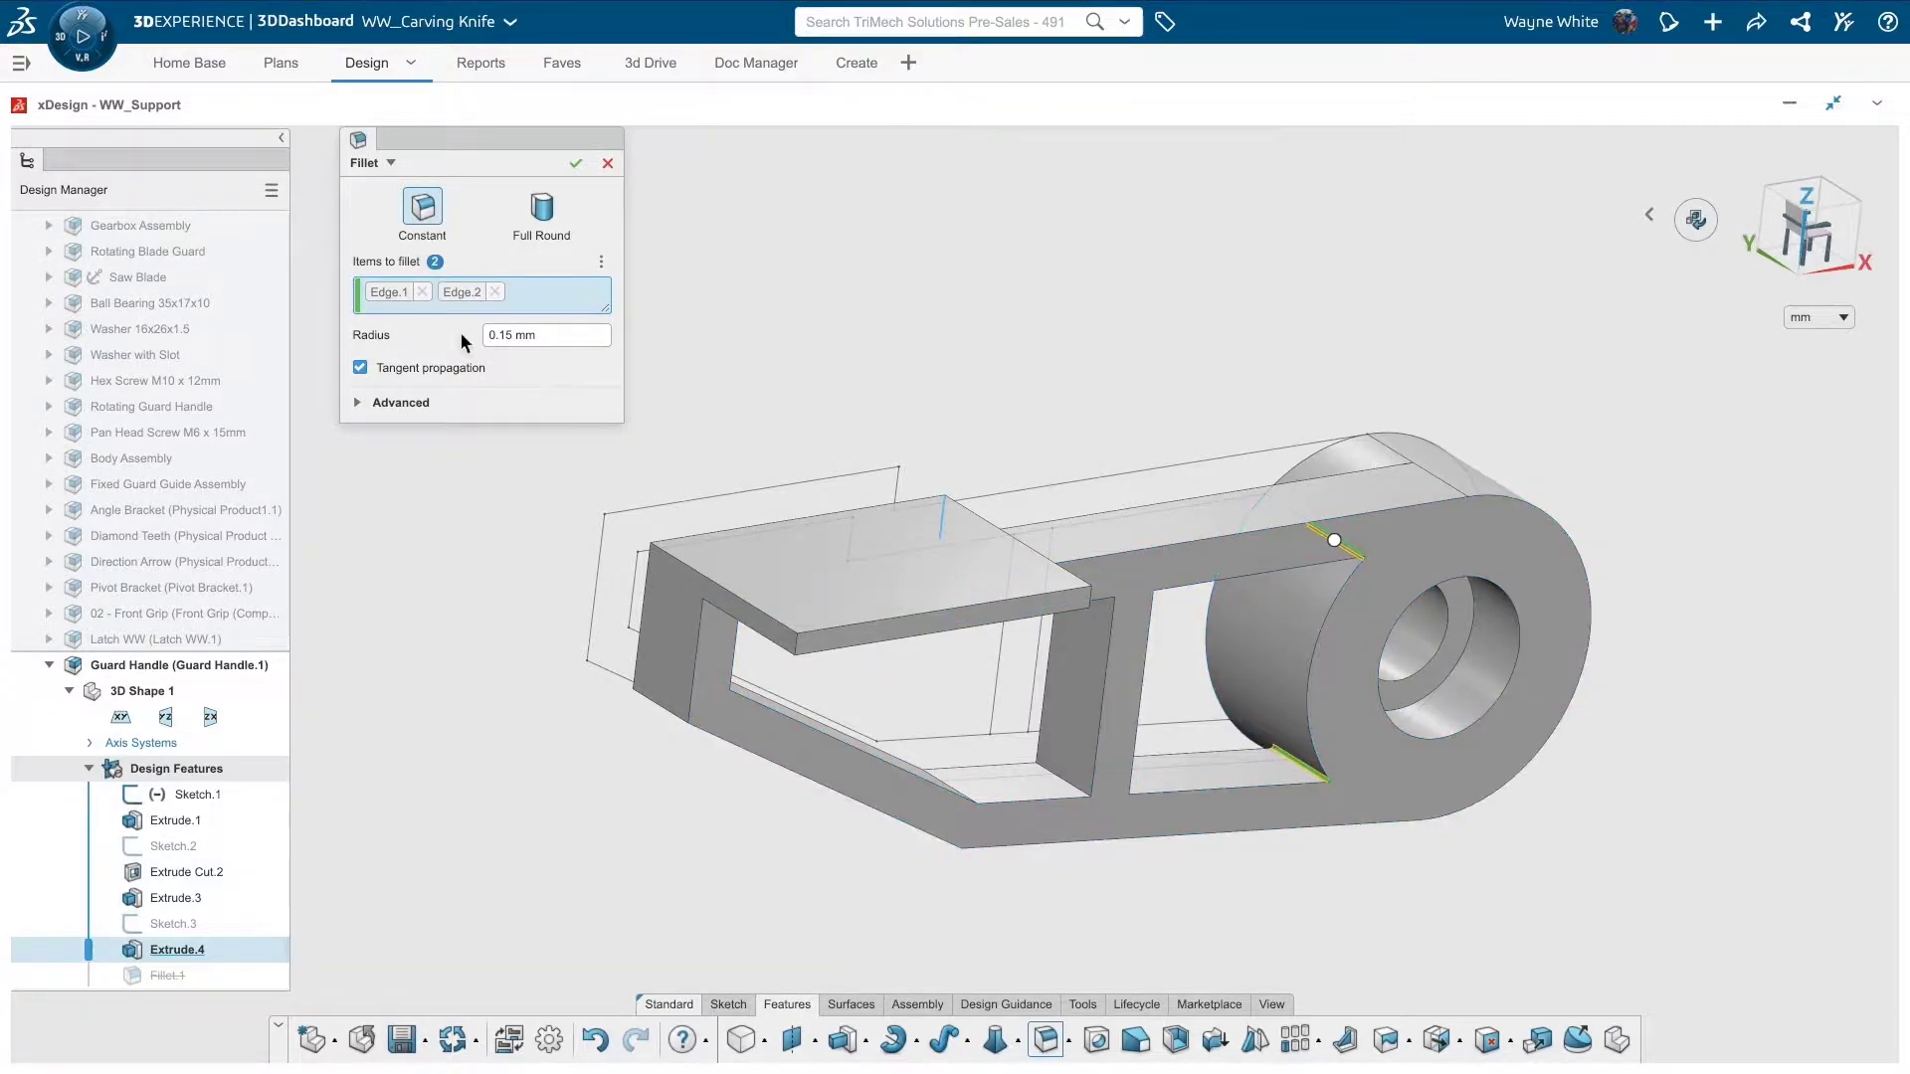
type("5")
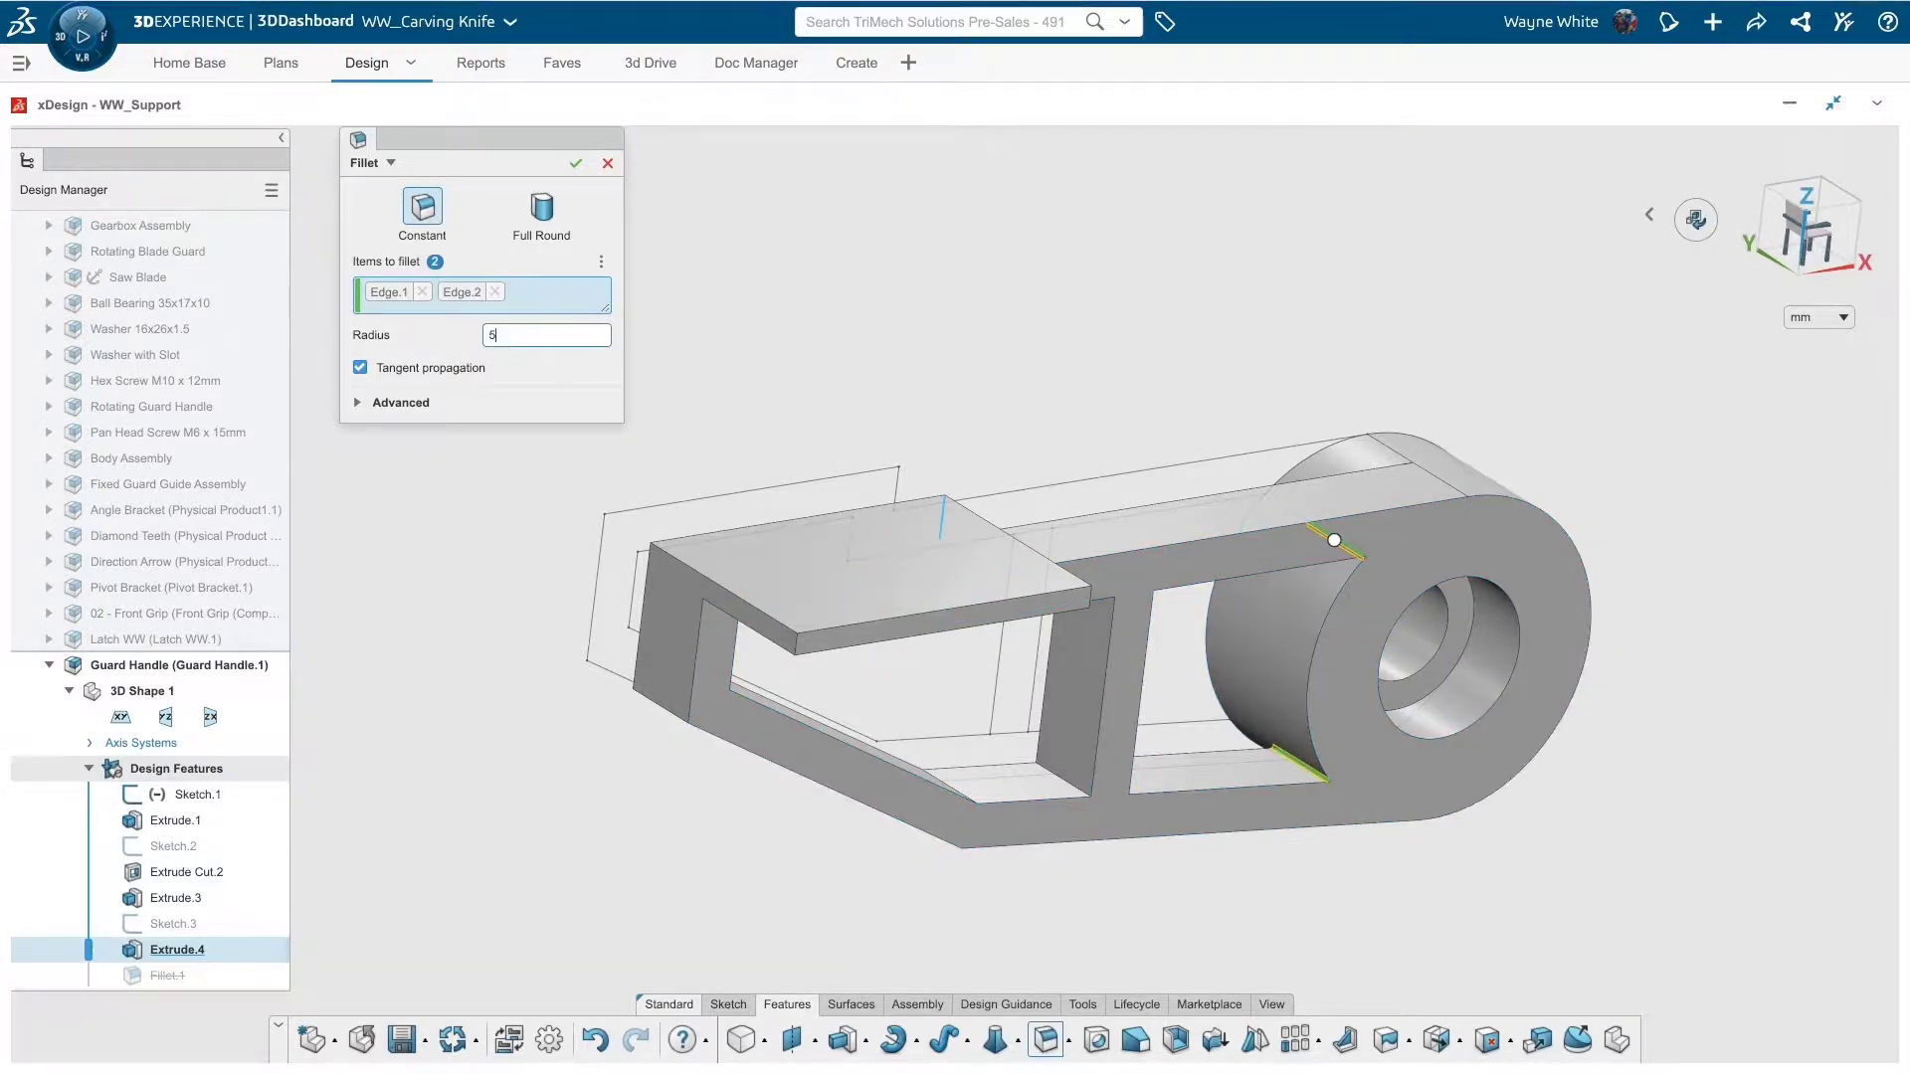
key("Return")
Step: Add the lower corner edge where the cross rib meets the lower arm to the fillet, and accept all suggested similar edges
middle_click_drag(1537, 771, 1273, 760)
left_click(1091, 766)
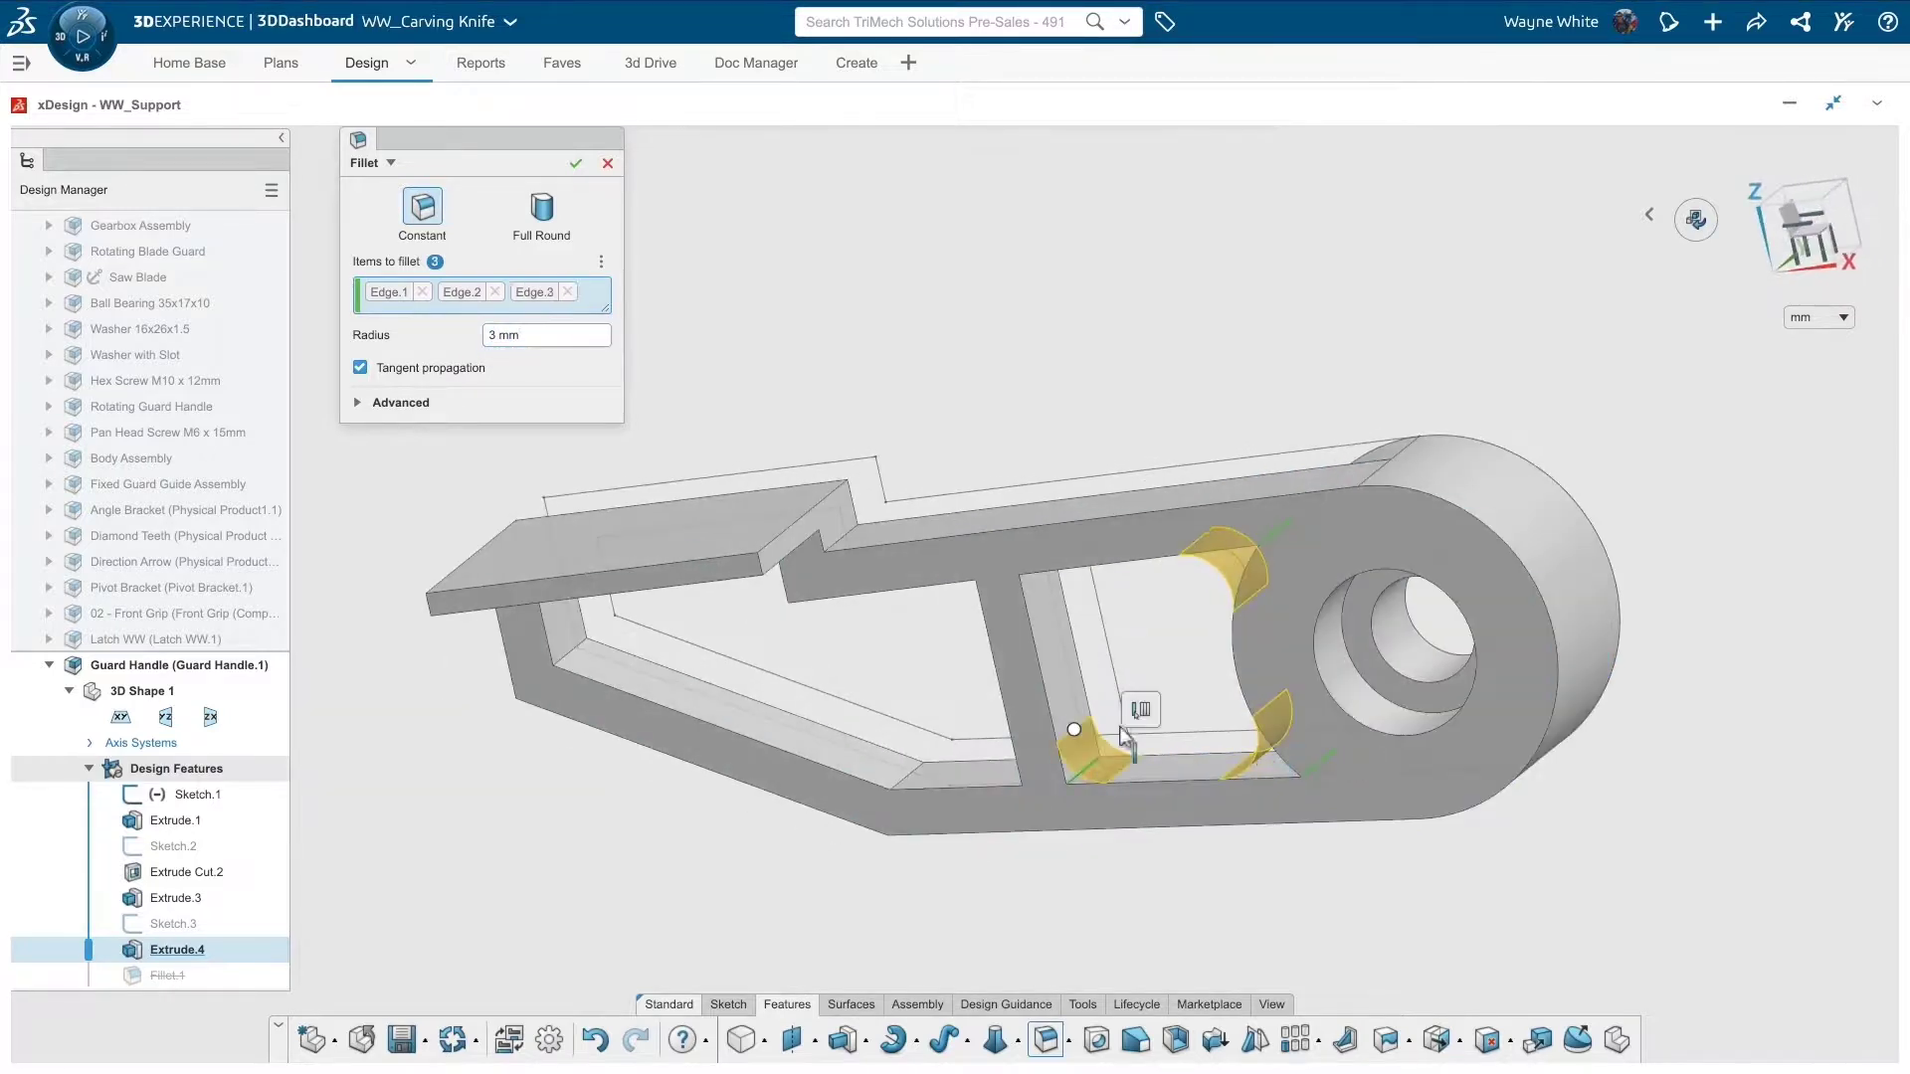
left_click(1141, 710)
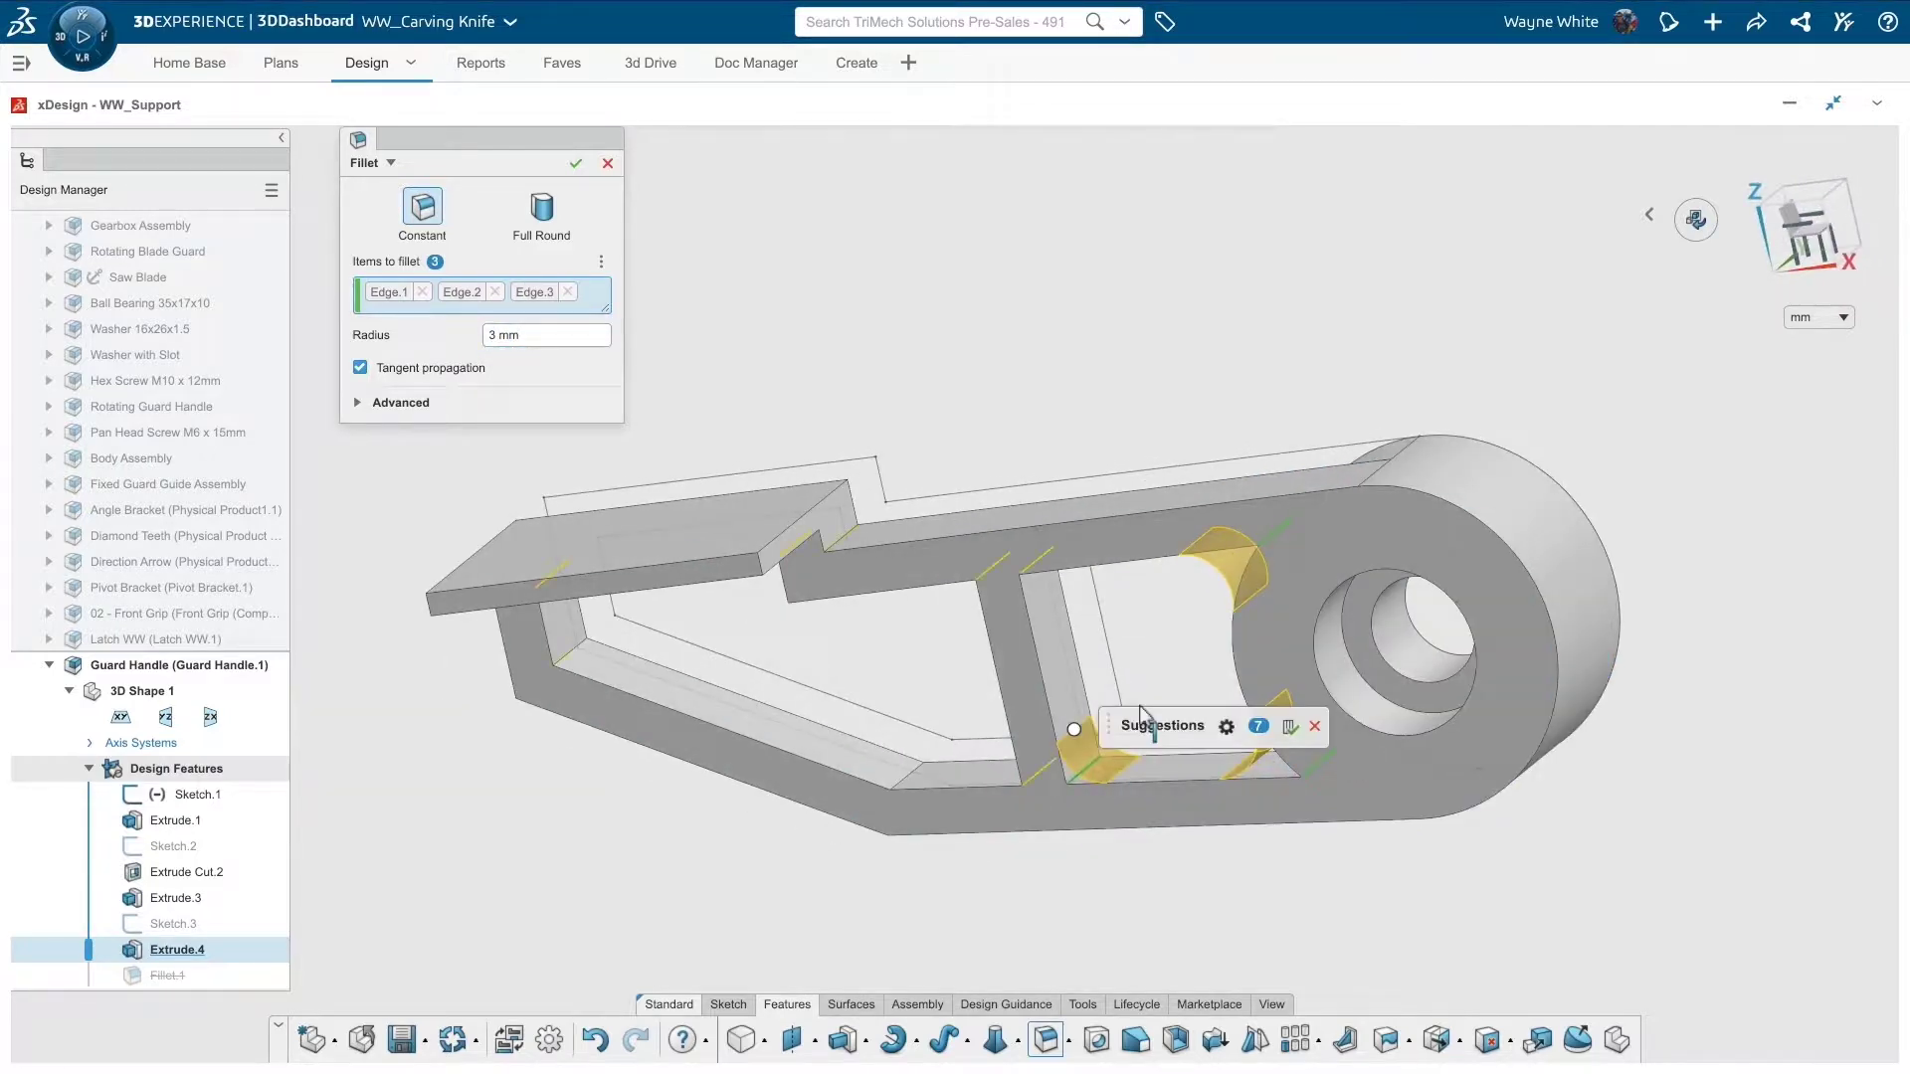
left_click(1289, 734)
middle_click_drag(1283, 728, 1239, 565)
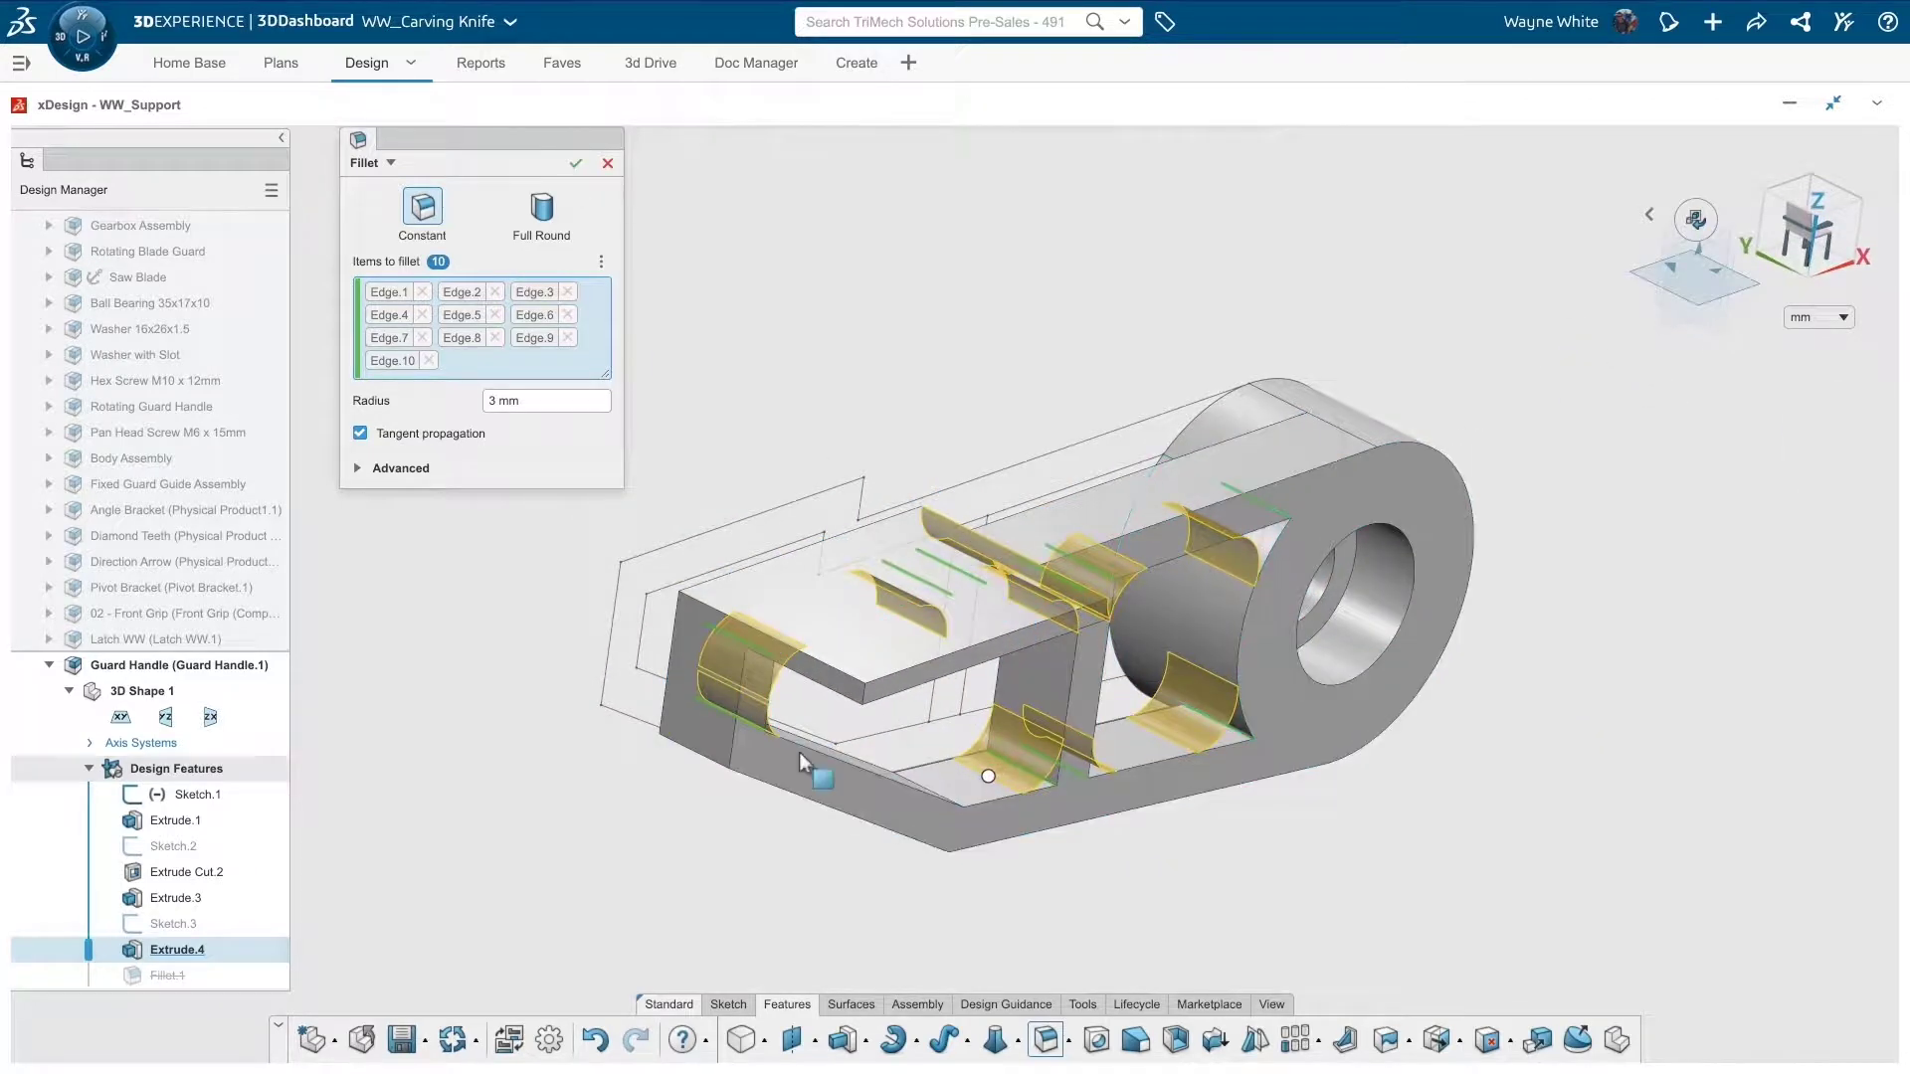
Step: Add the raised end's lower outer edge and the outer and inner edges at the lower arm's bend, and apply the fillet
left_click(717, 766)
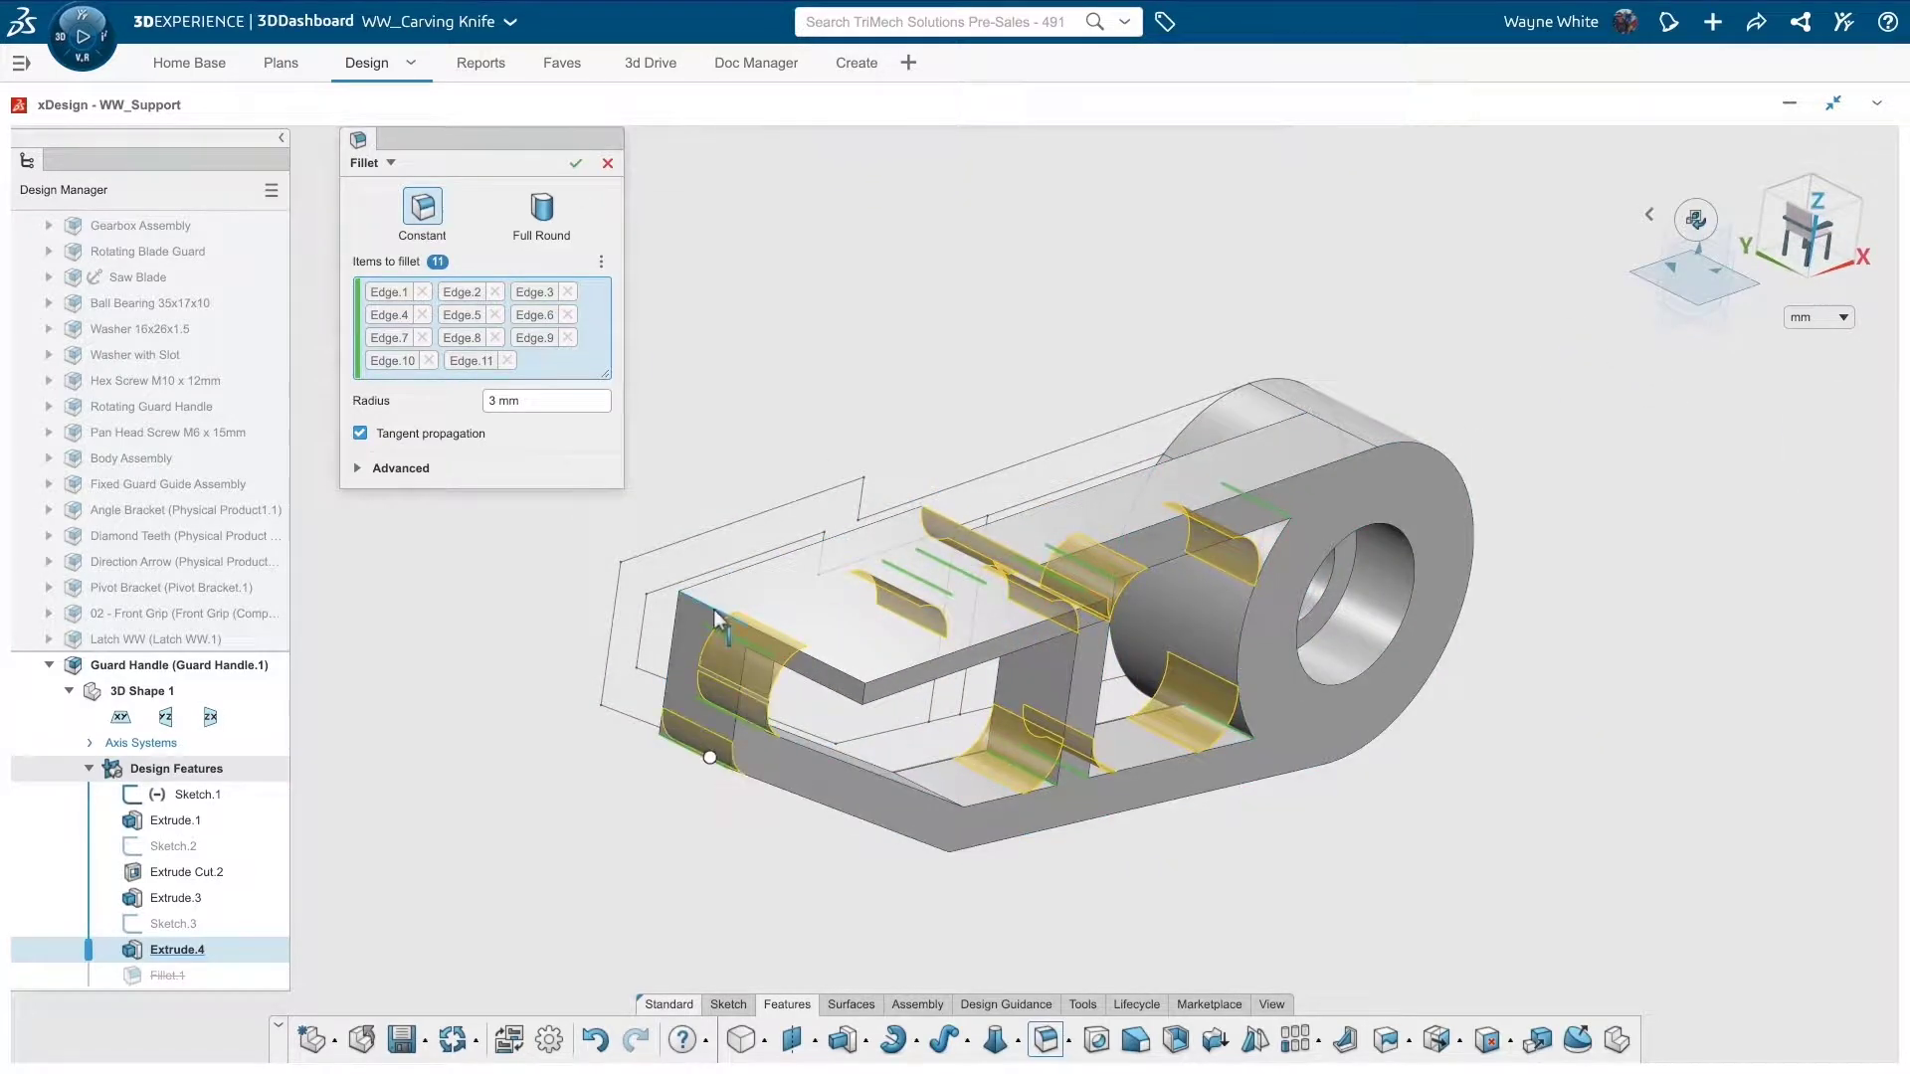
middle_click_drag(1126, 839, 1173, 842)
left_click(1386, 803)
left_click(1173, 841)
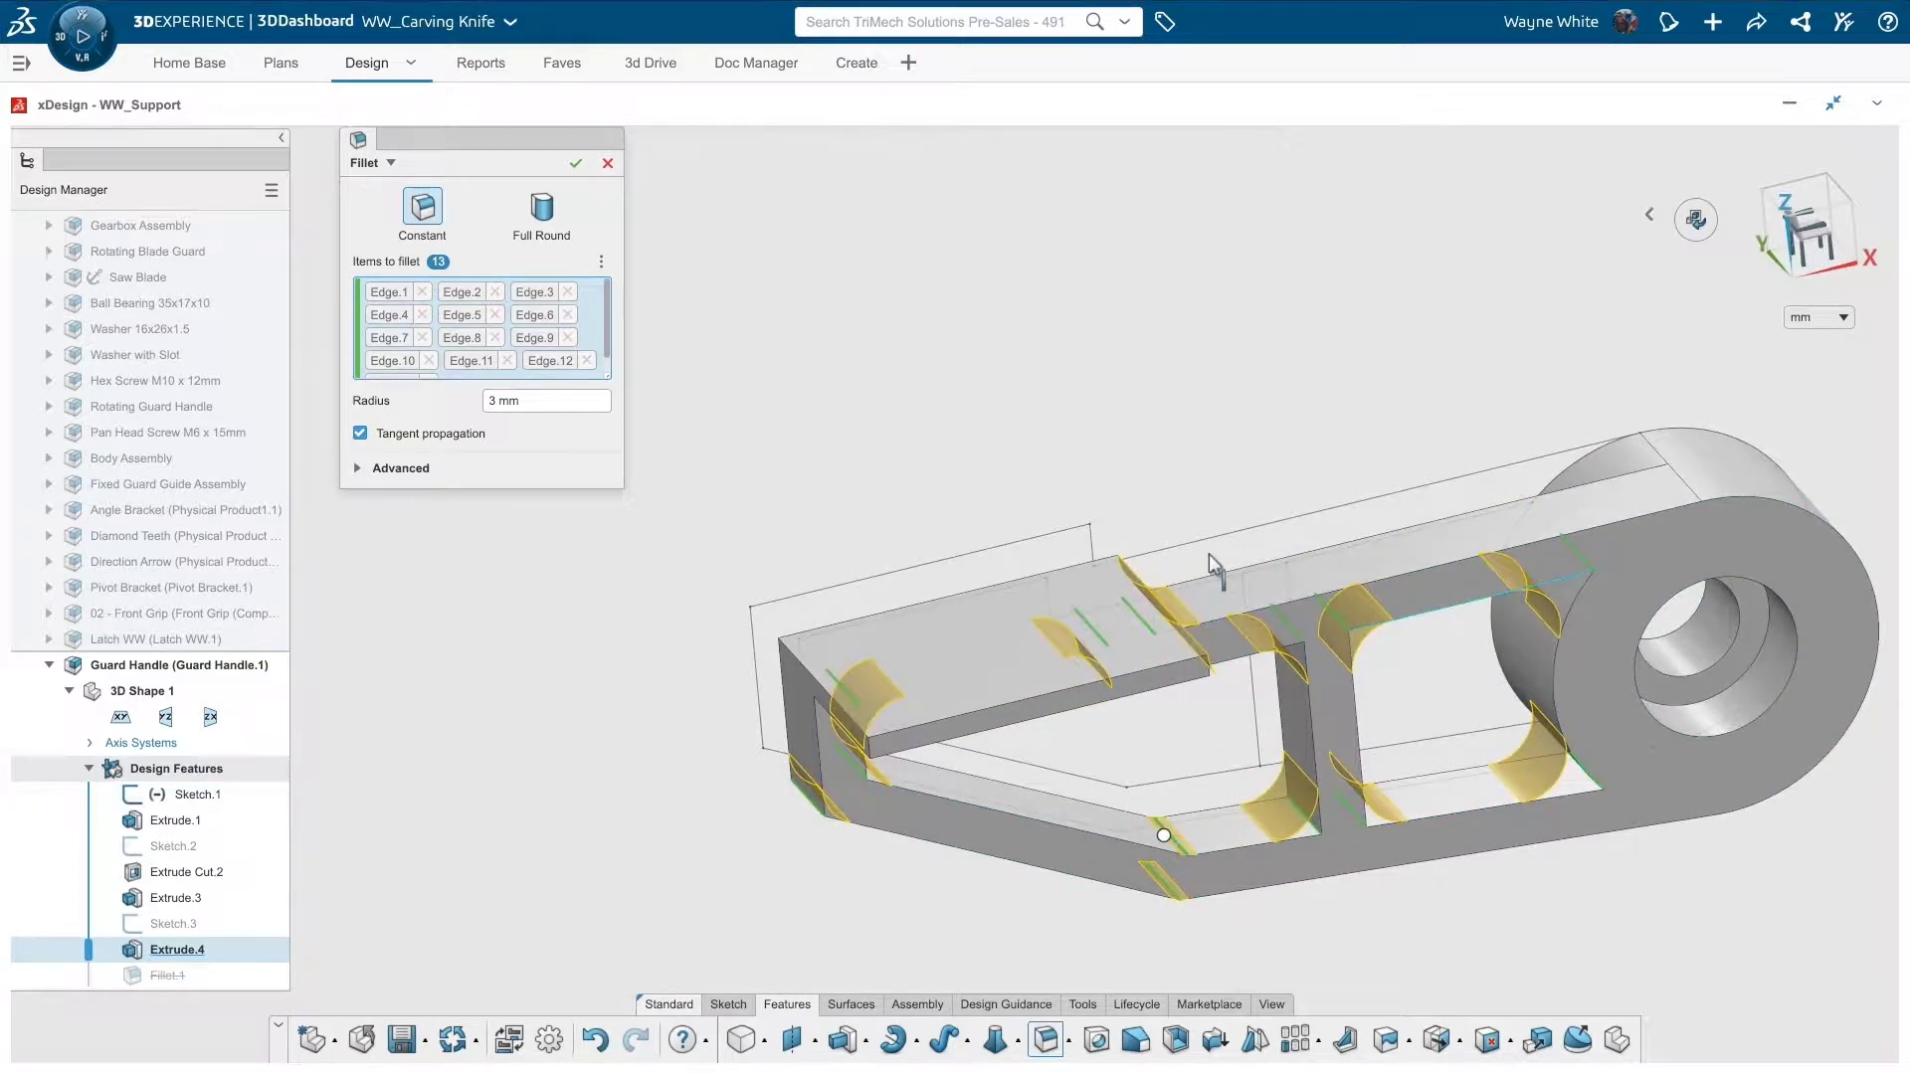
key("Return")
Step: Color the Guard Handle's Design Features set yellow (ffff00) and finish the color change
middle_click_drag(1322, 725, 1403, 786)
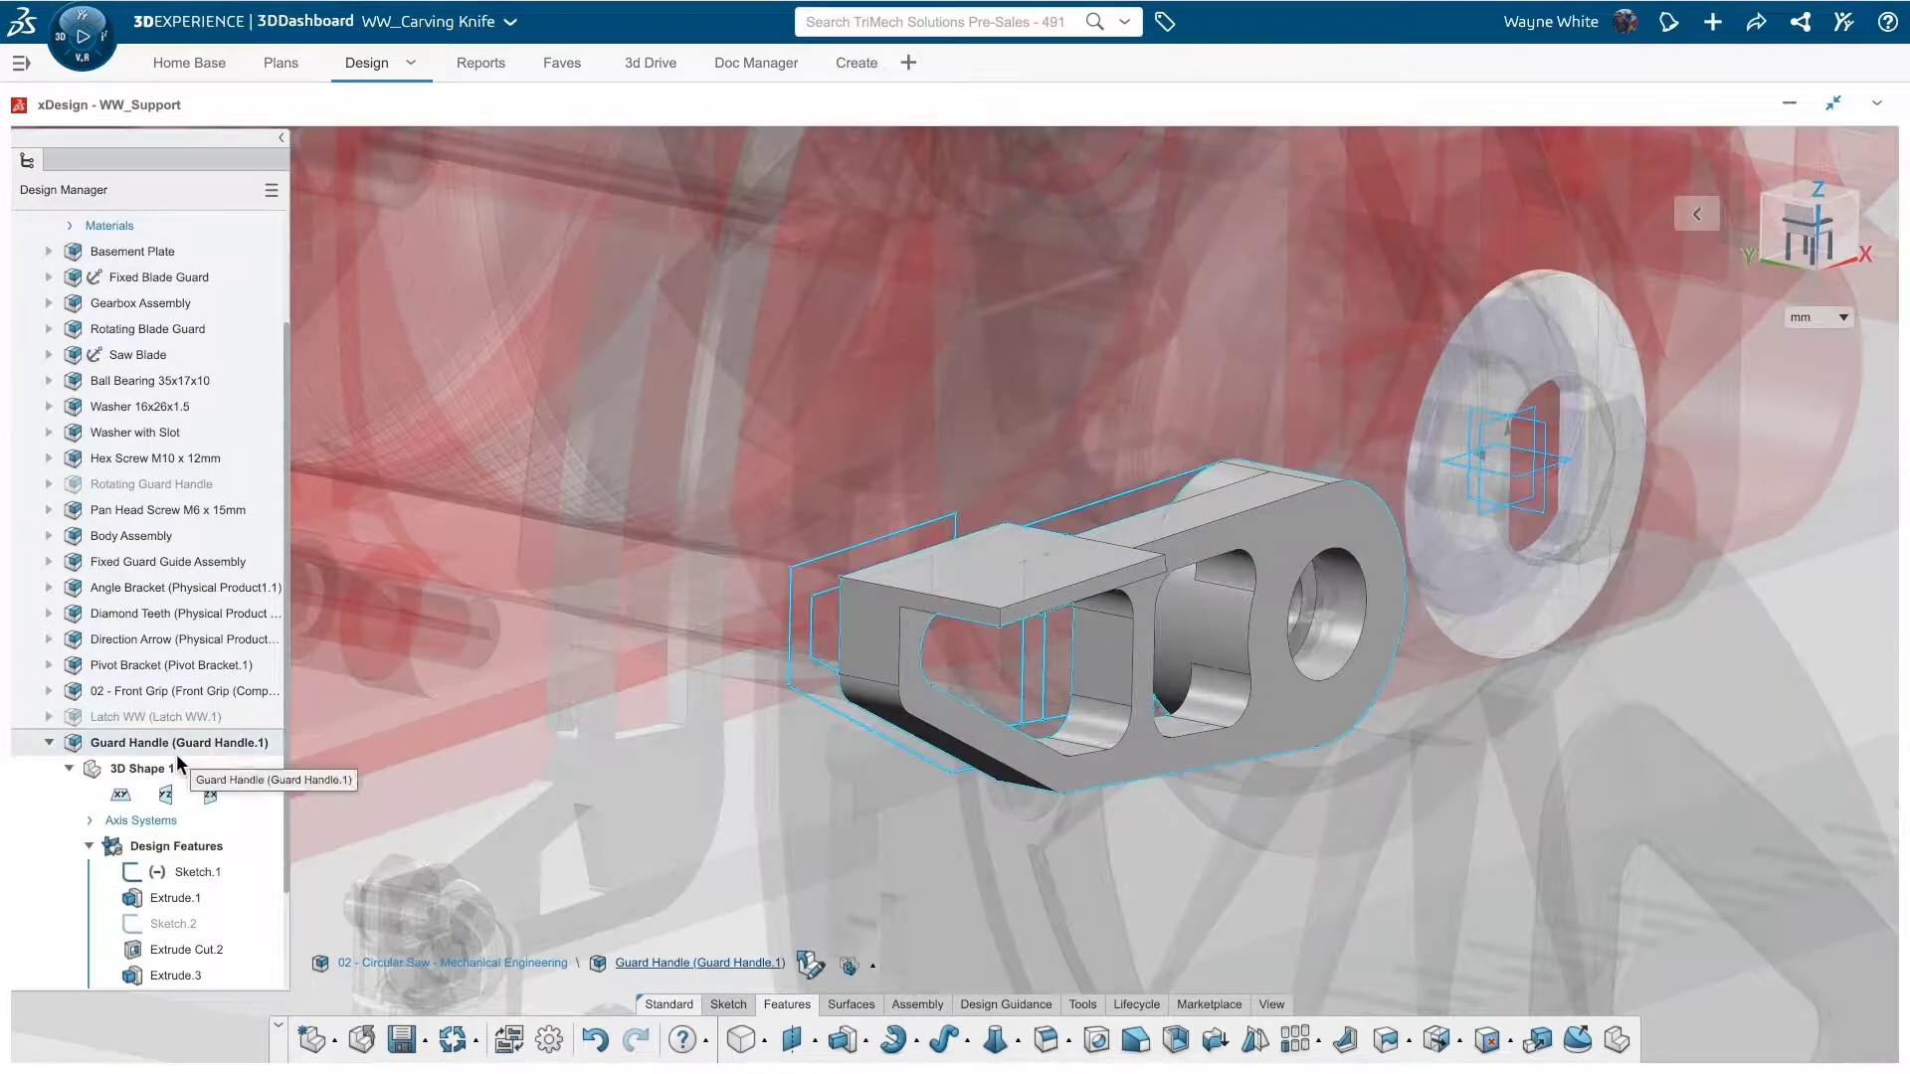
left_click(177, 754)
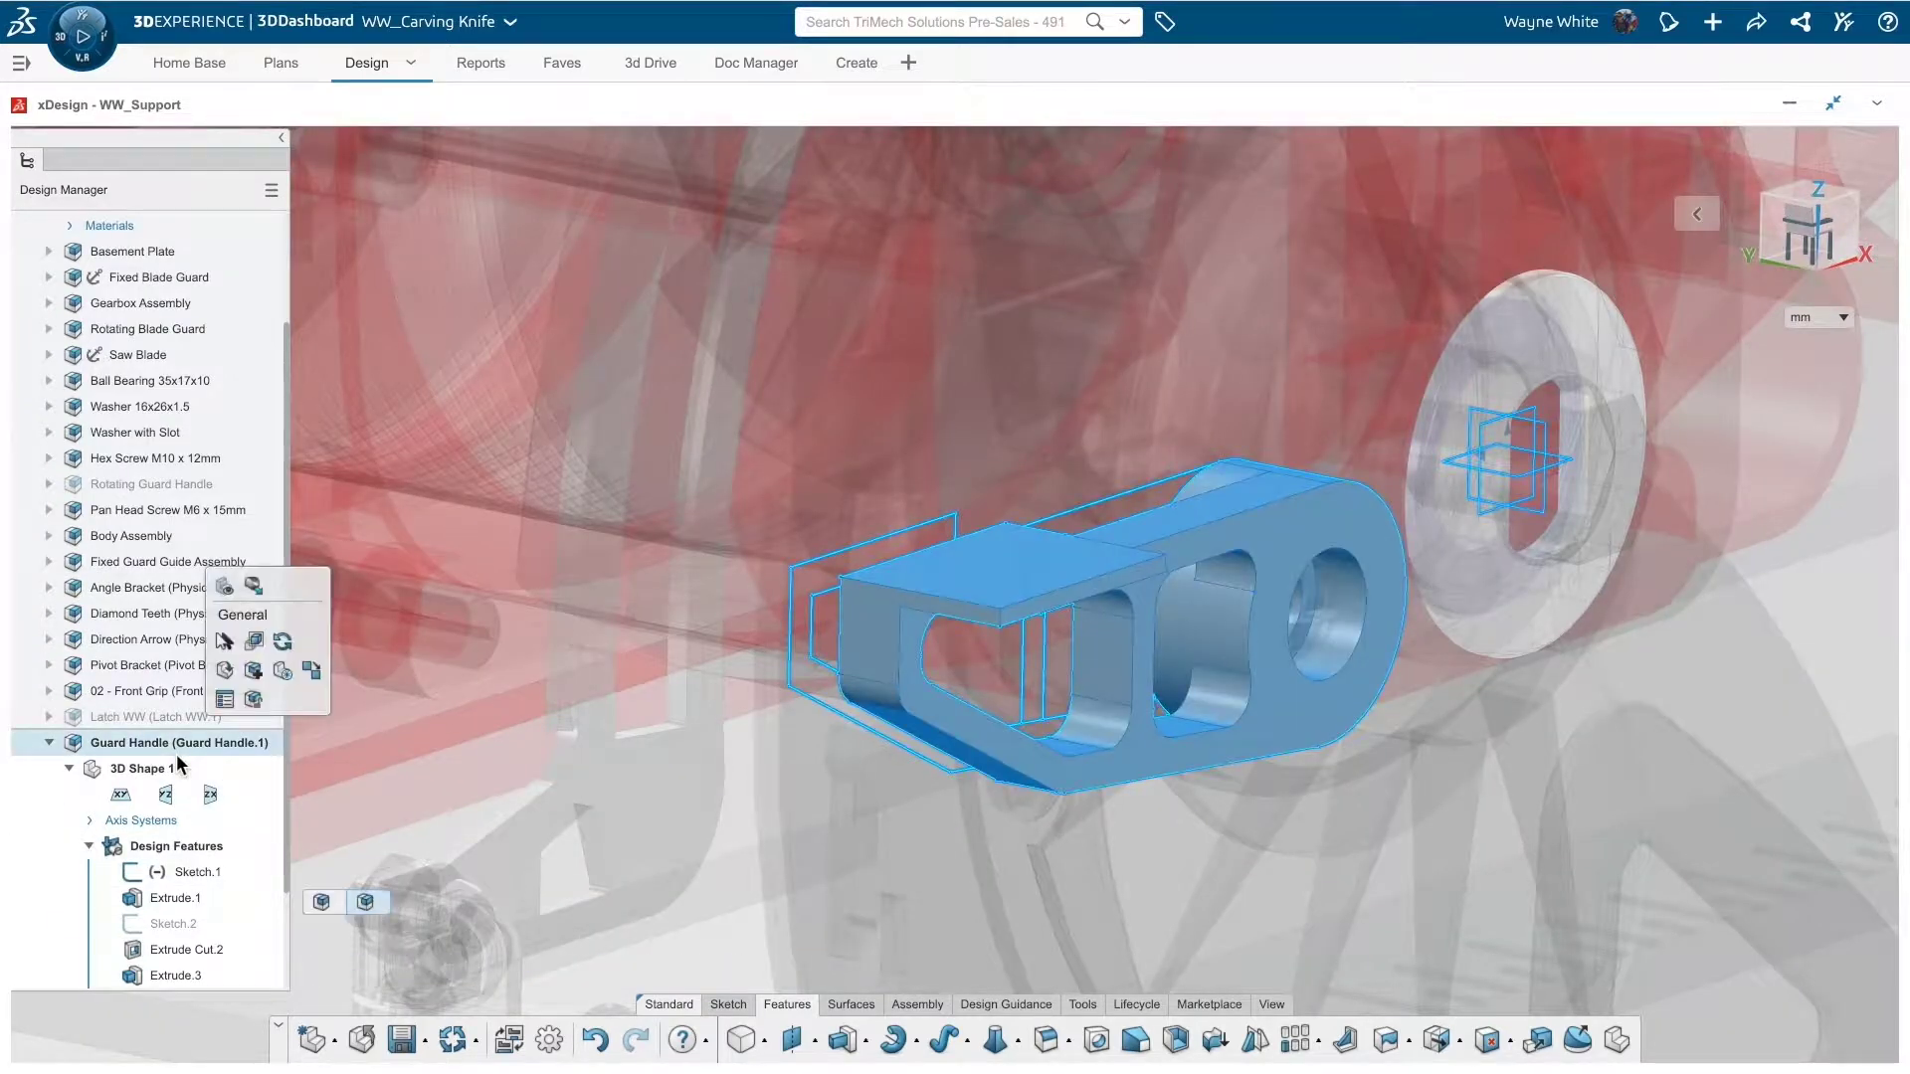
left_click(154, 852)
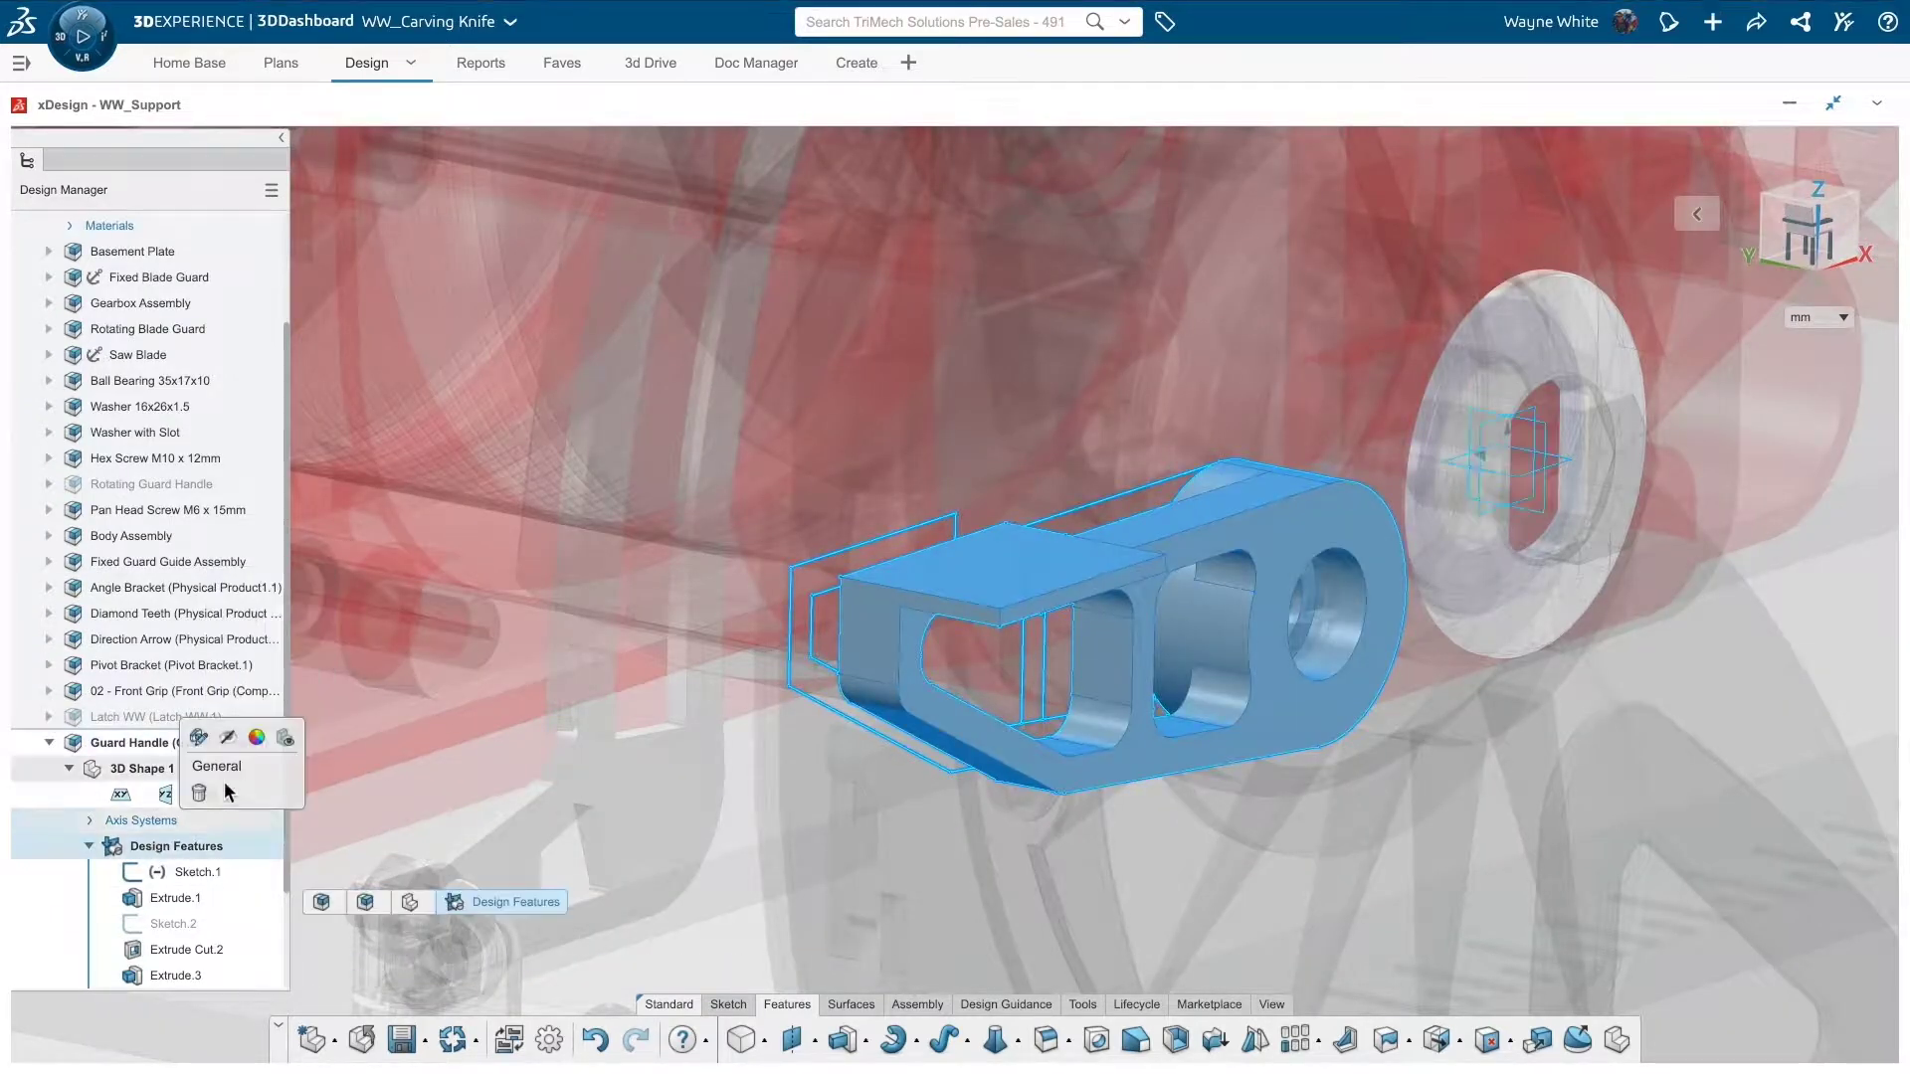
left_click(261, 763)
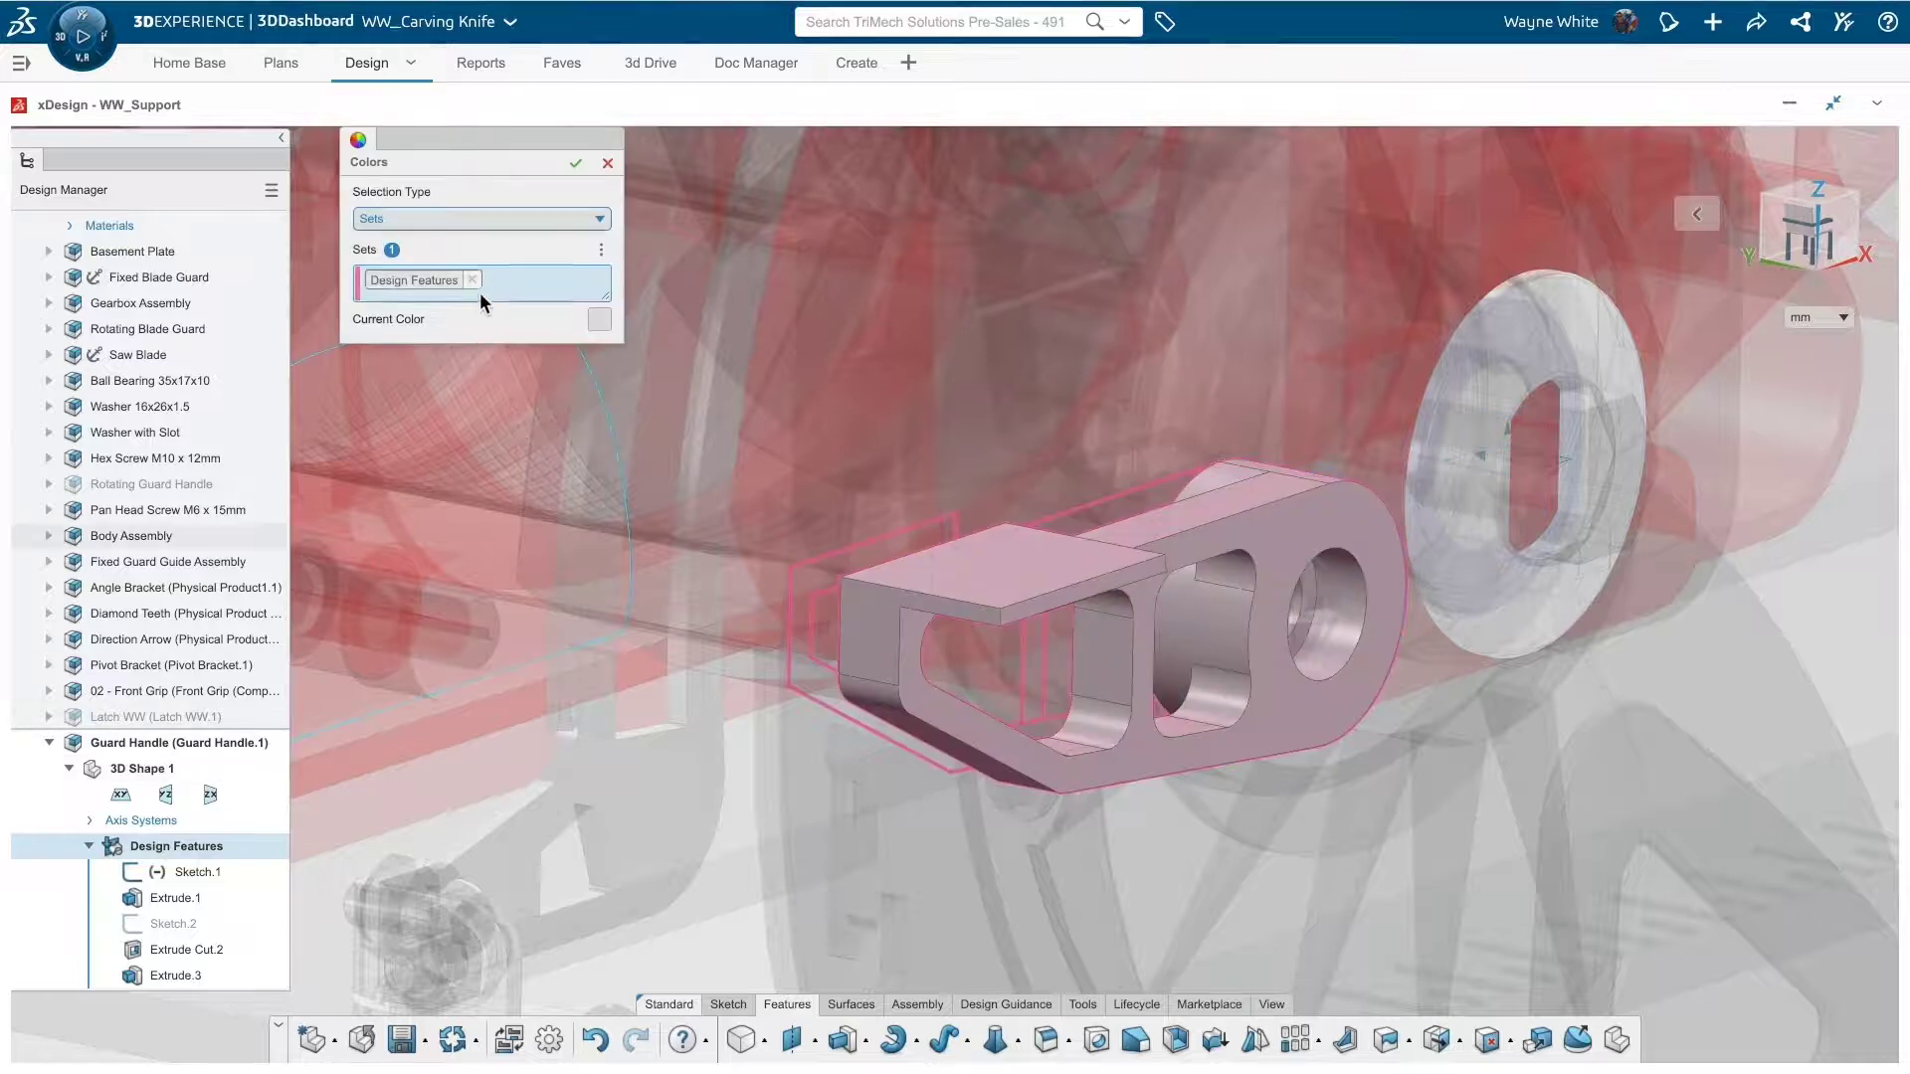
left_click(600, 320)
left_click(392, 491)
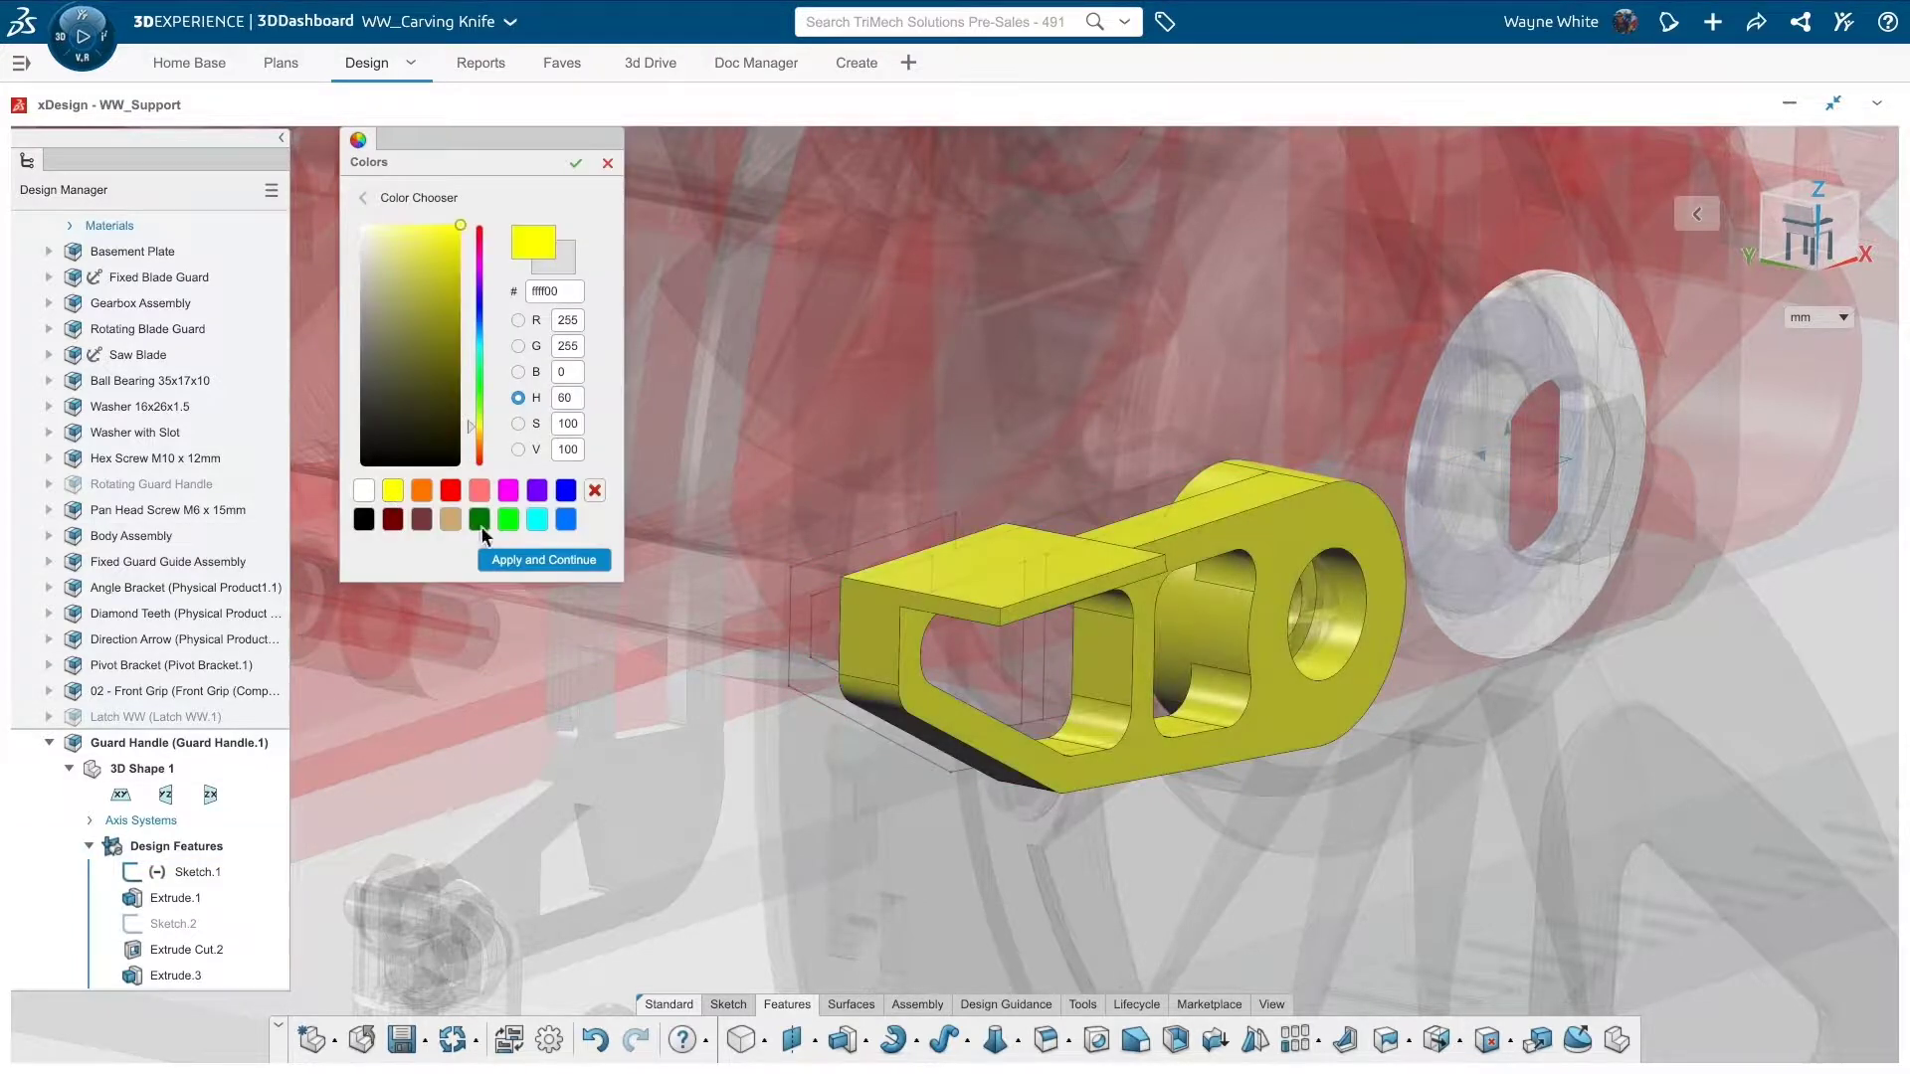
left_click(587, 560)
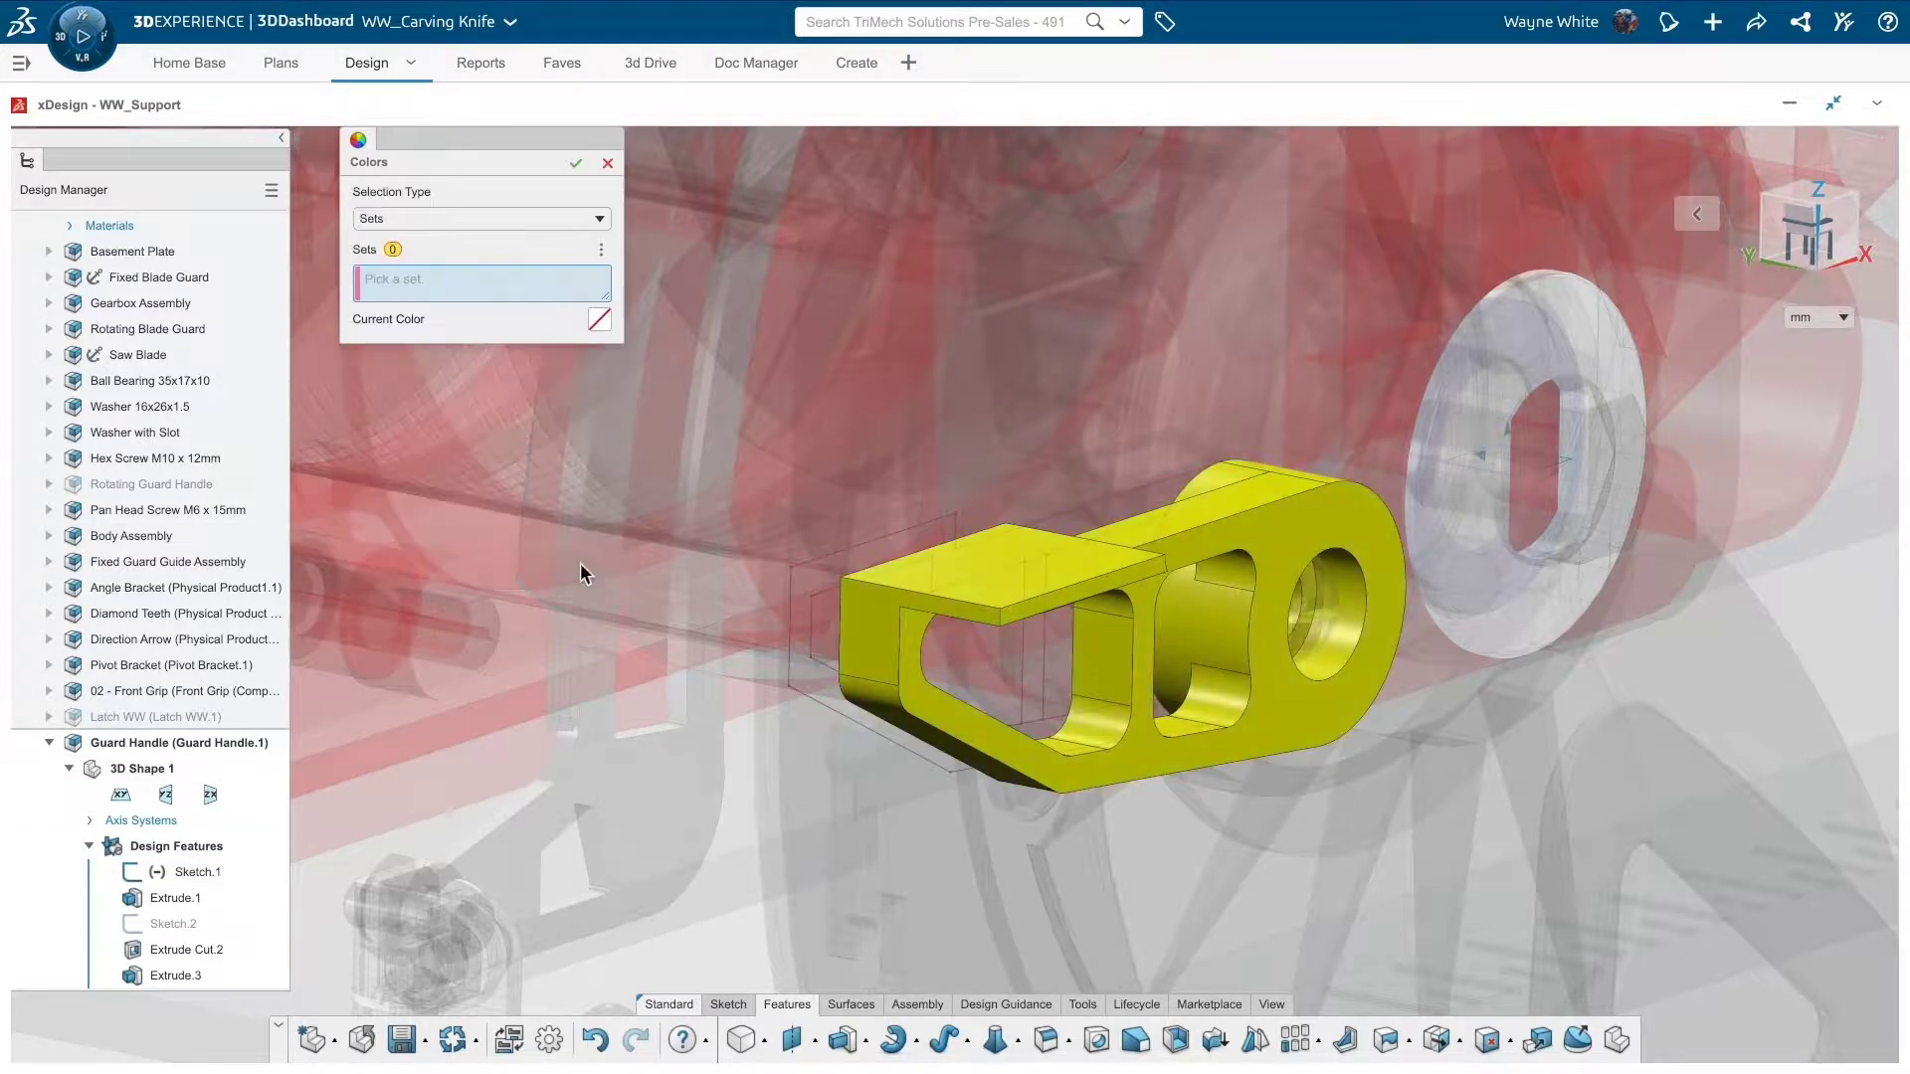
left_click(576, 163)
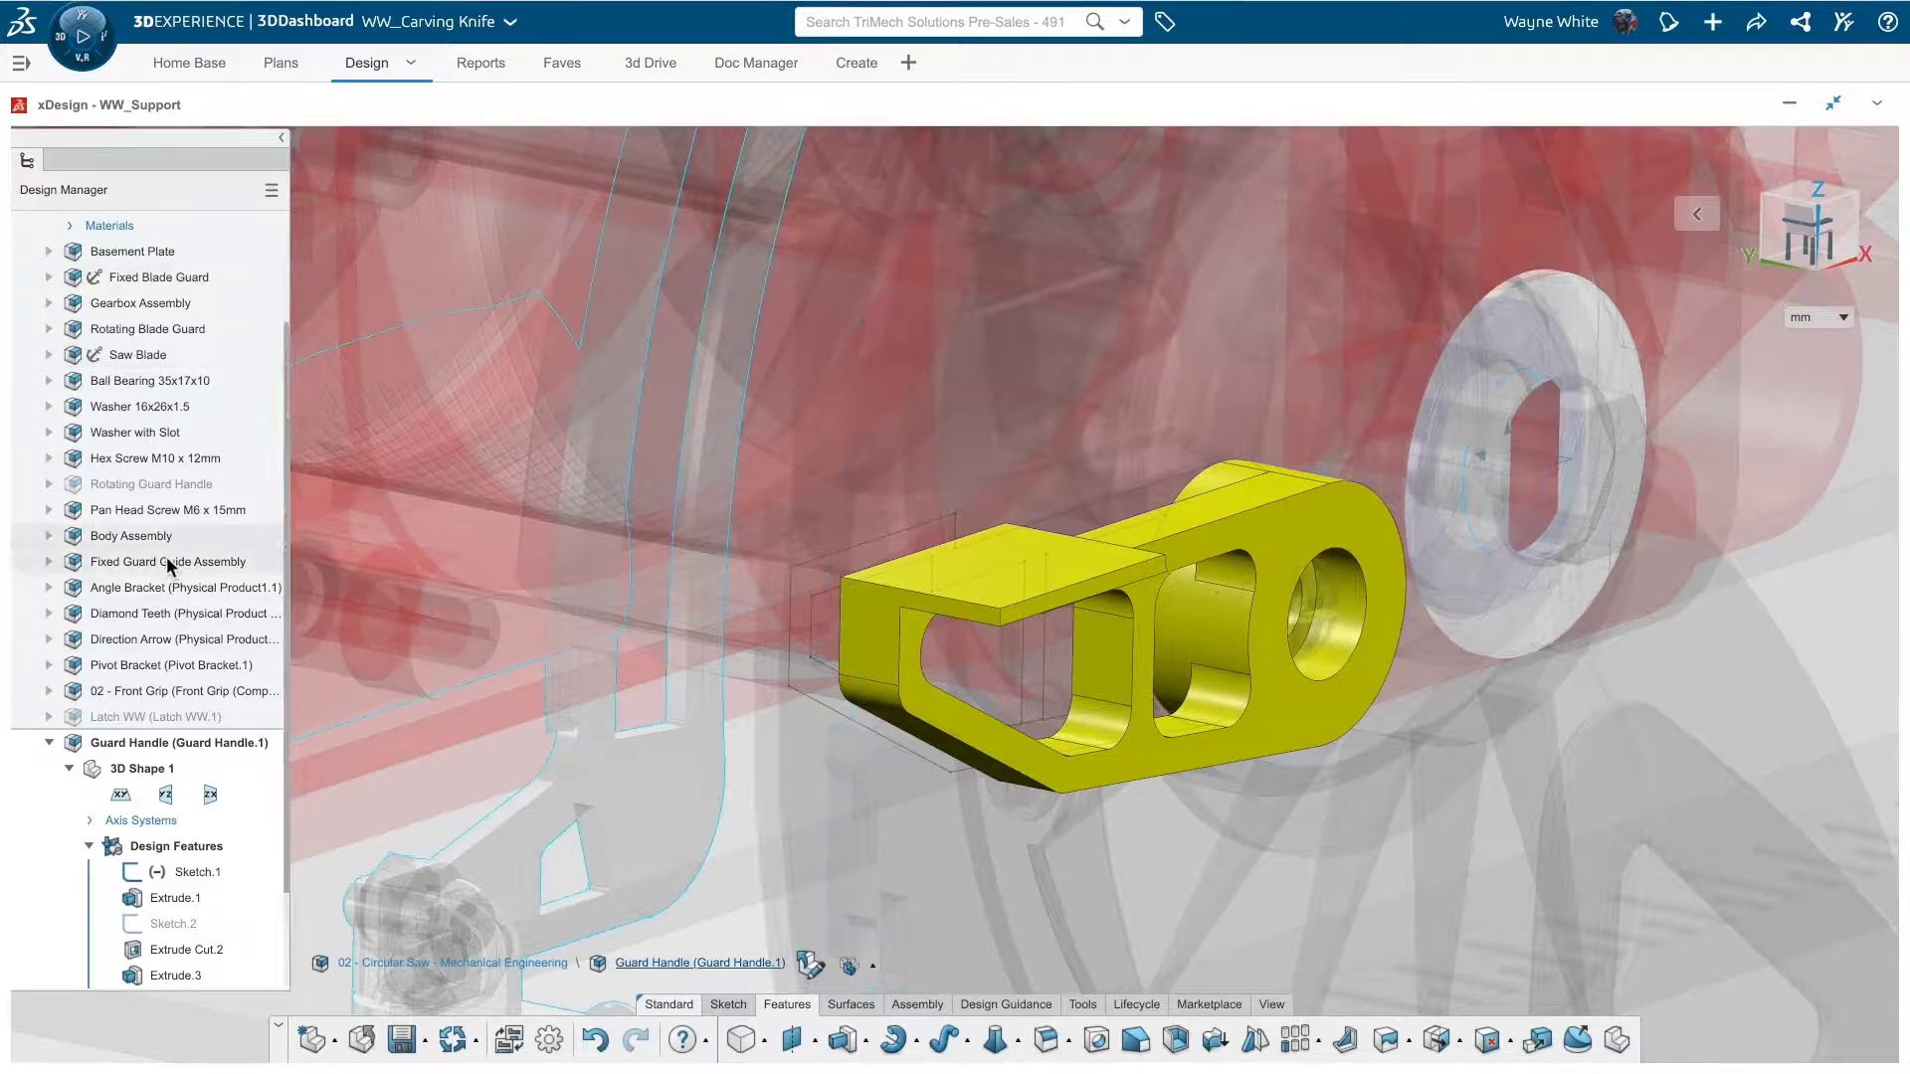
scroll(166, 557, "down", 3)
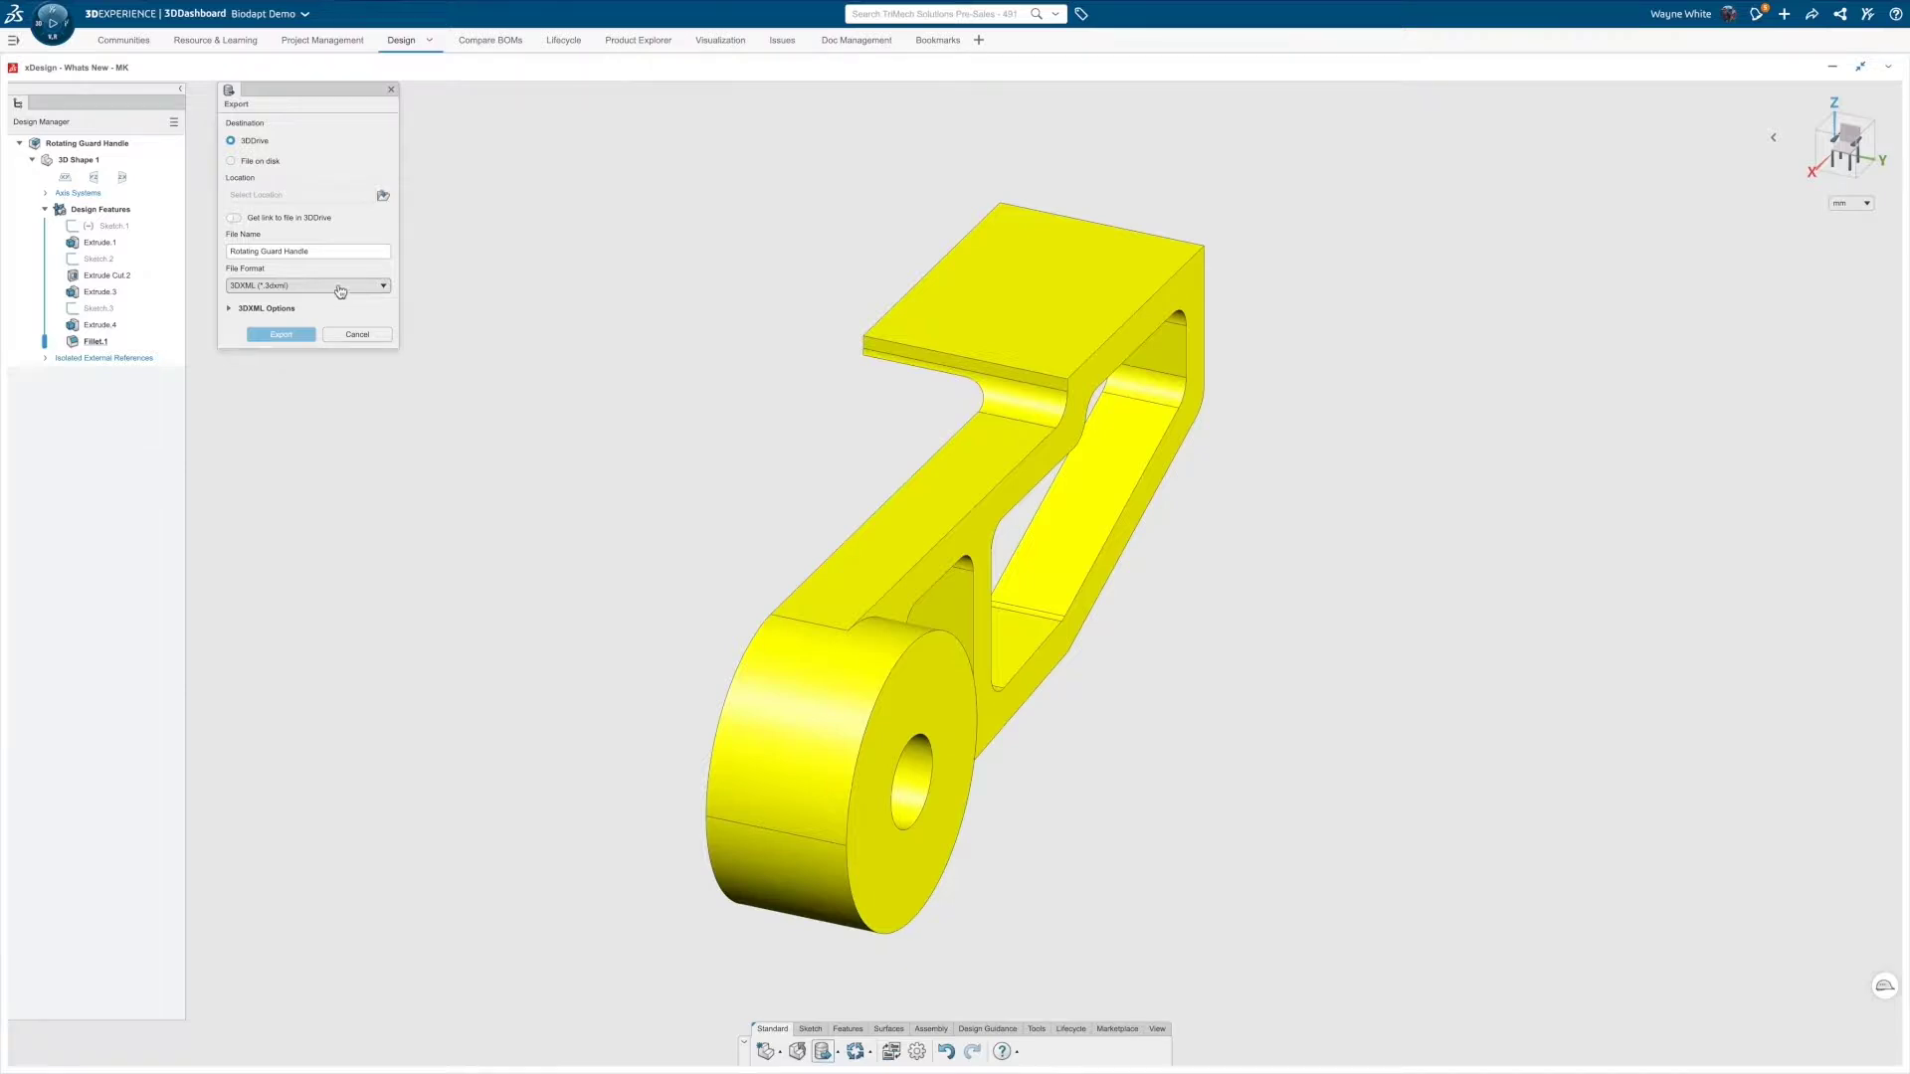
Step: Set the Rotating Guard Handle's export format to STL, expand the resolution options and open the 3DDrive location selection
left_click(340, 289)
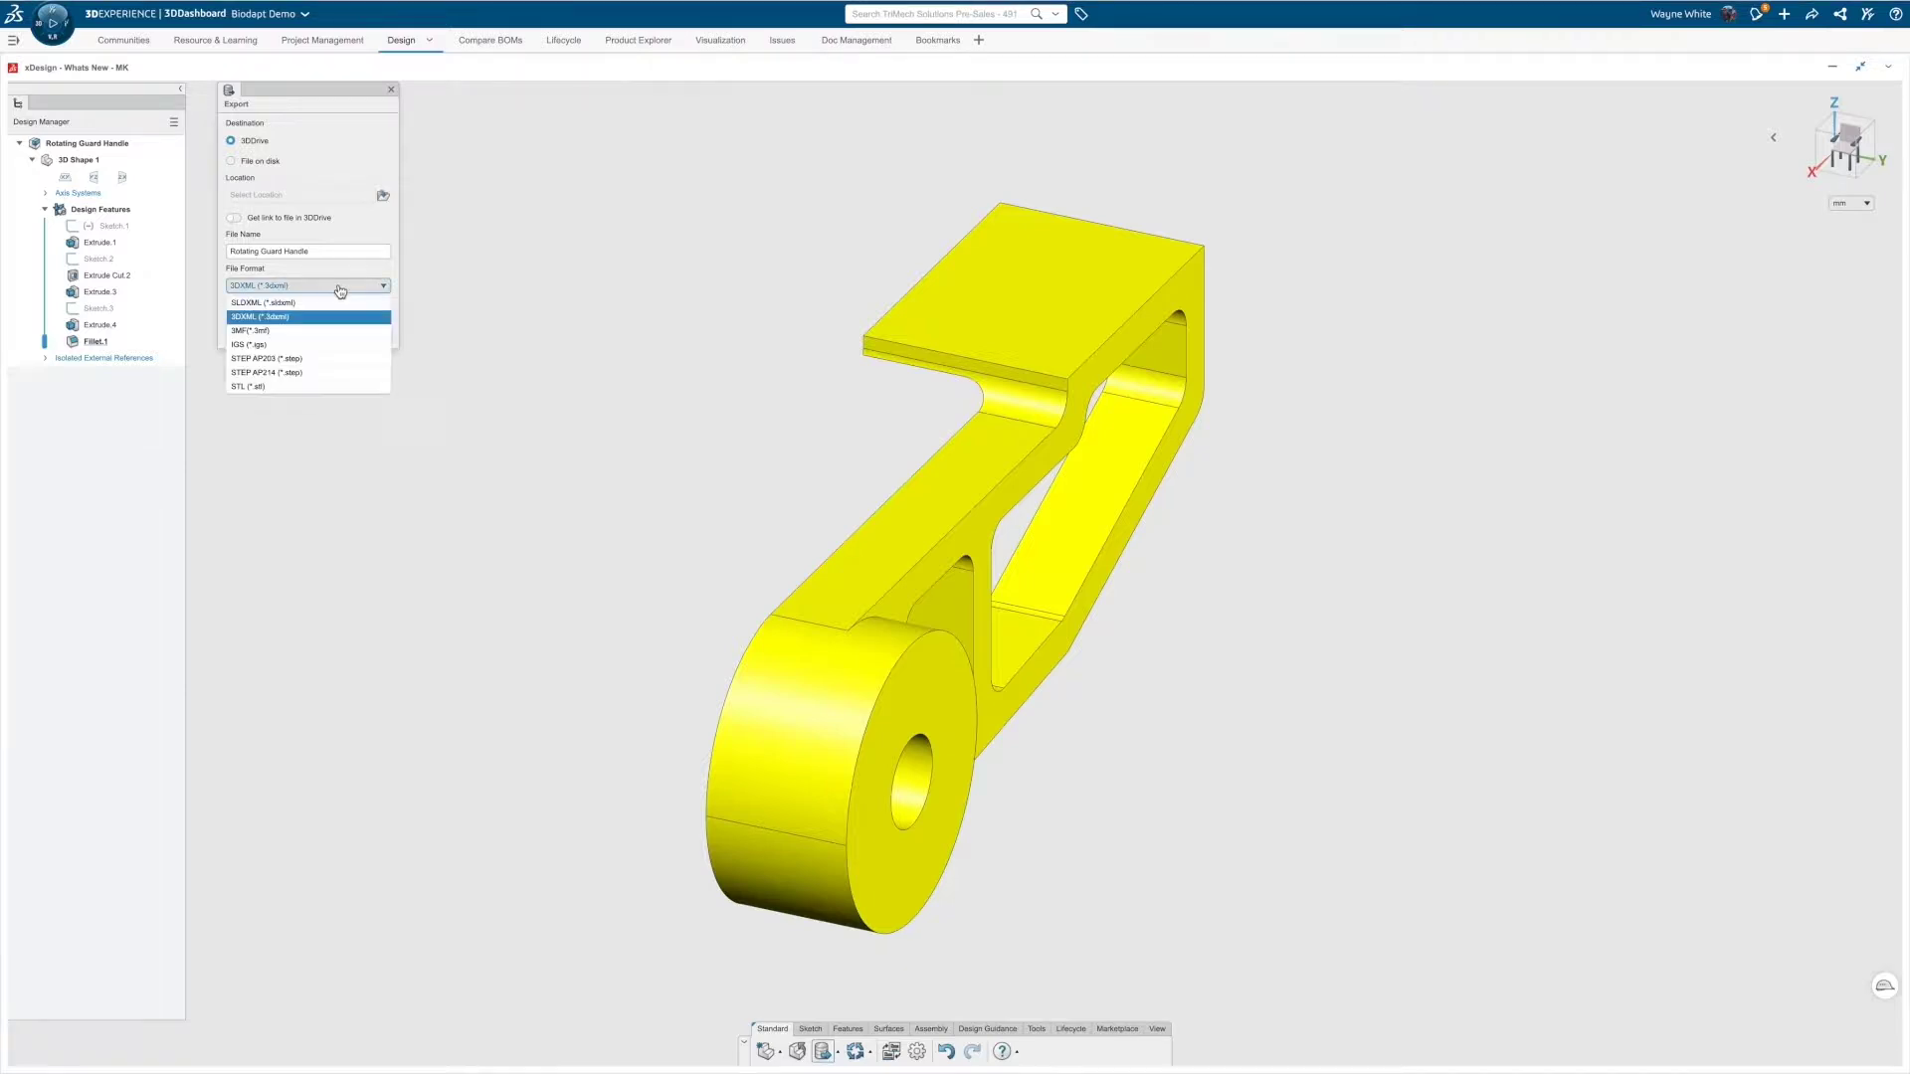
left_click(322, 387)
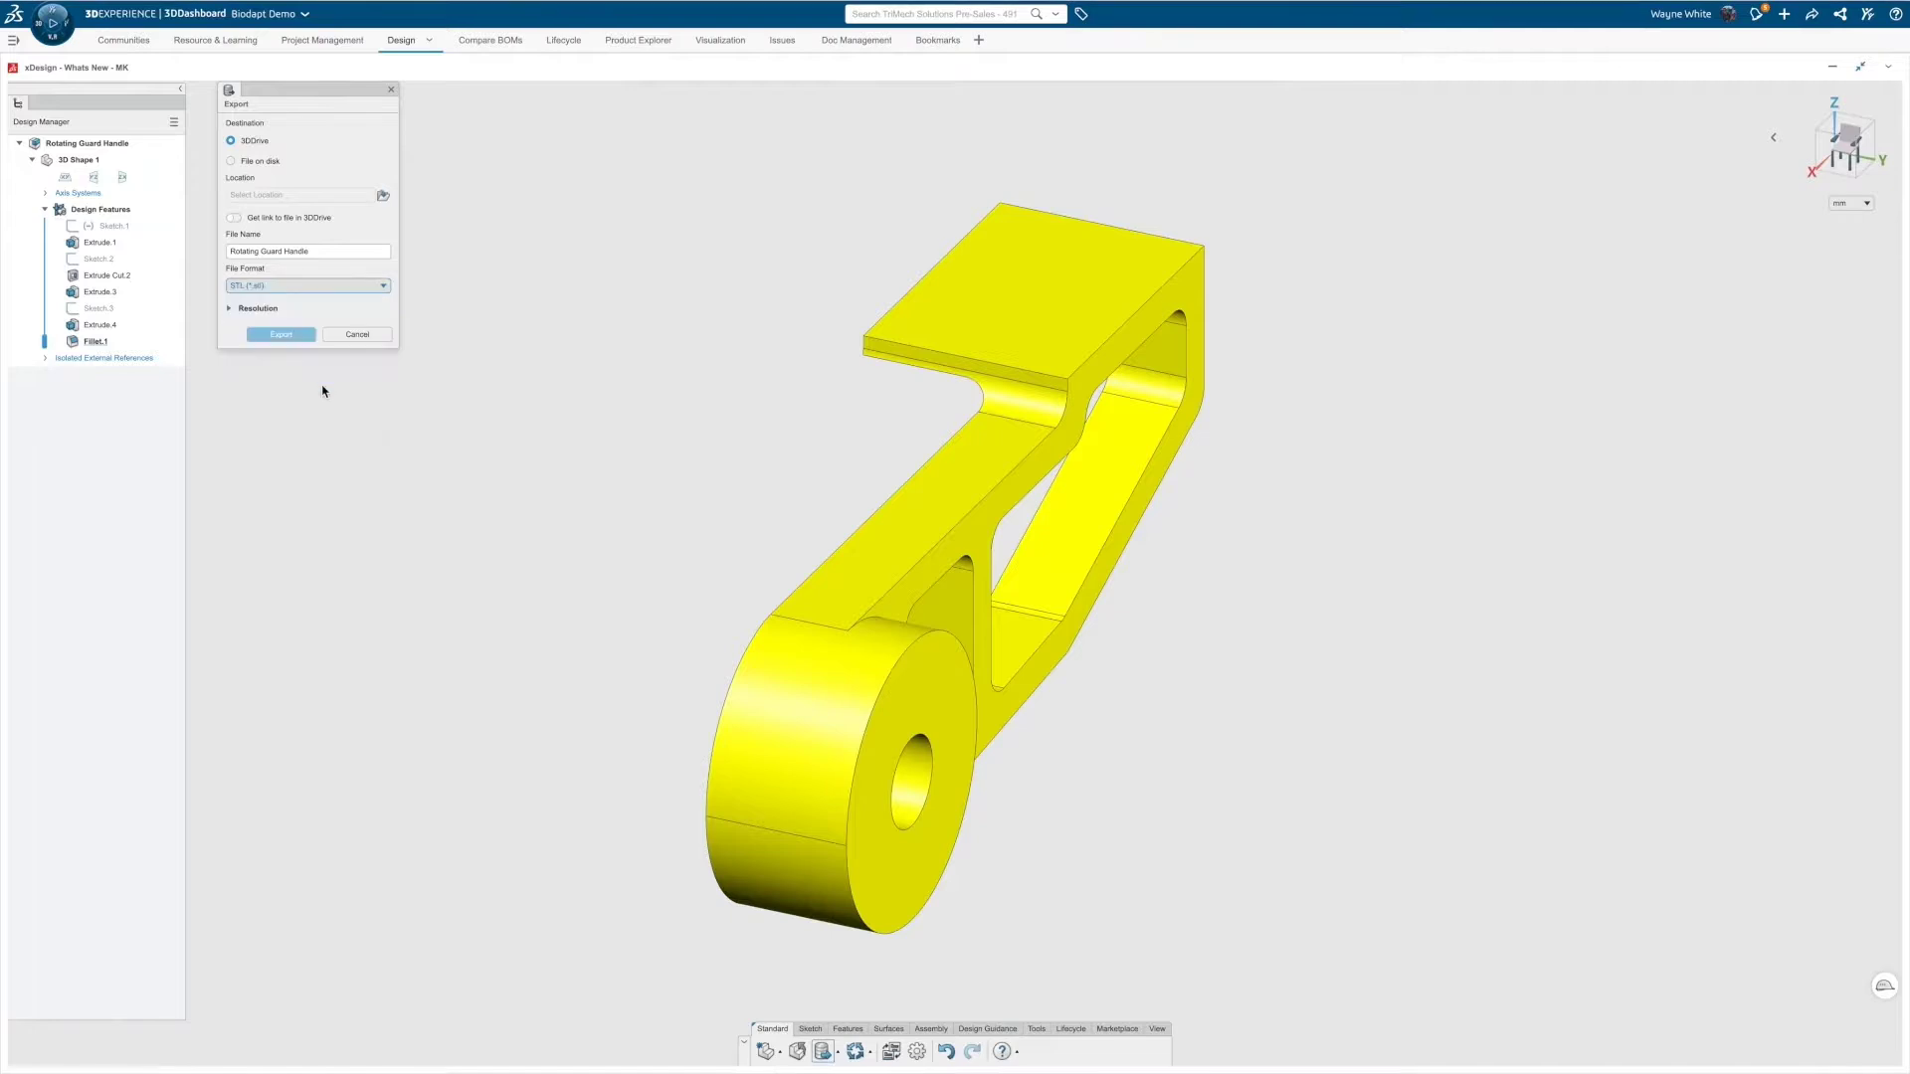
left_click(260, 309)
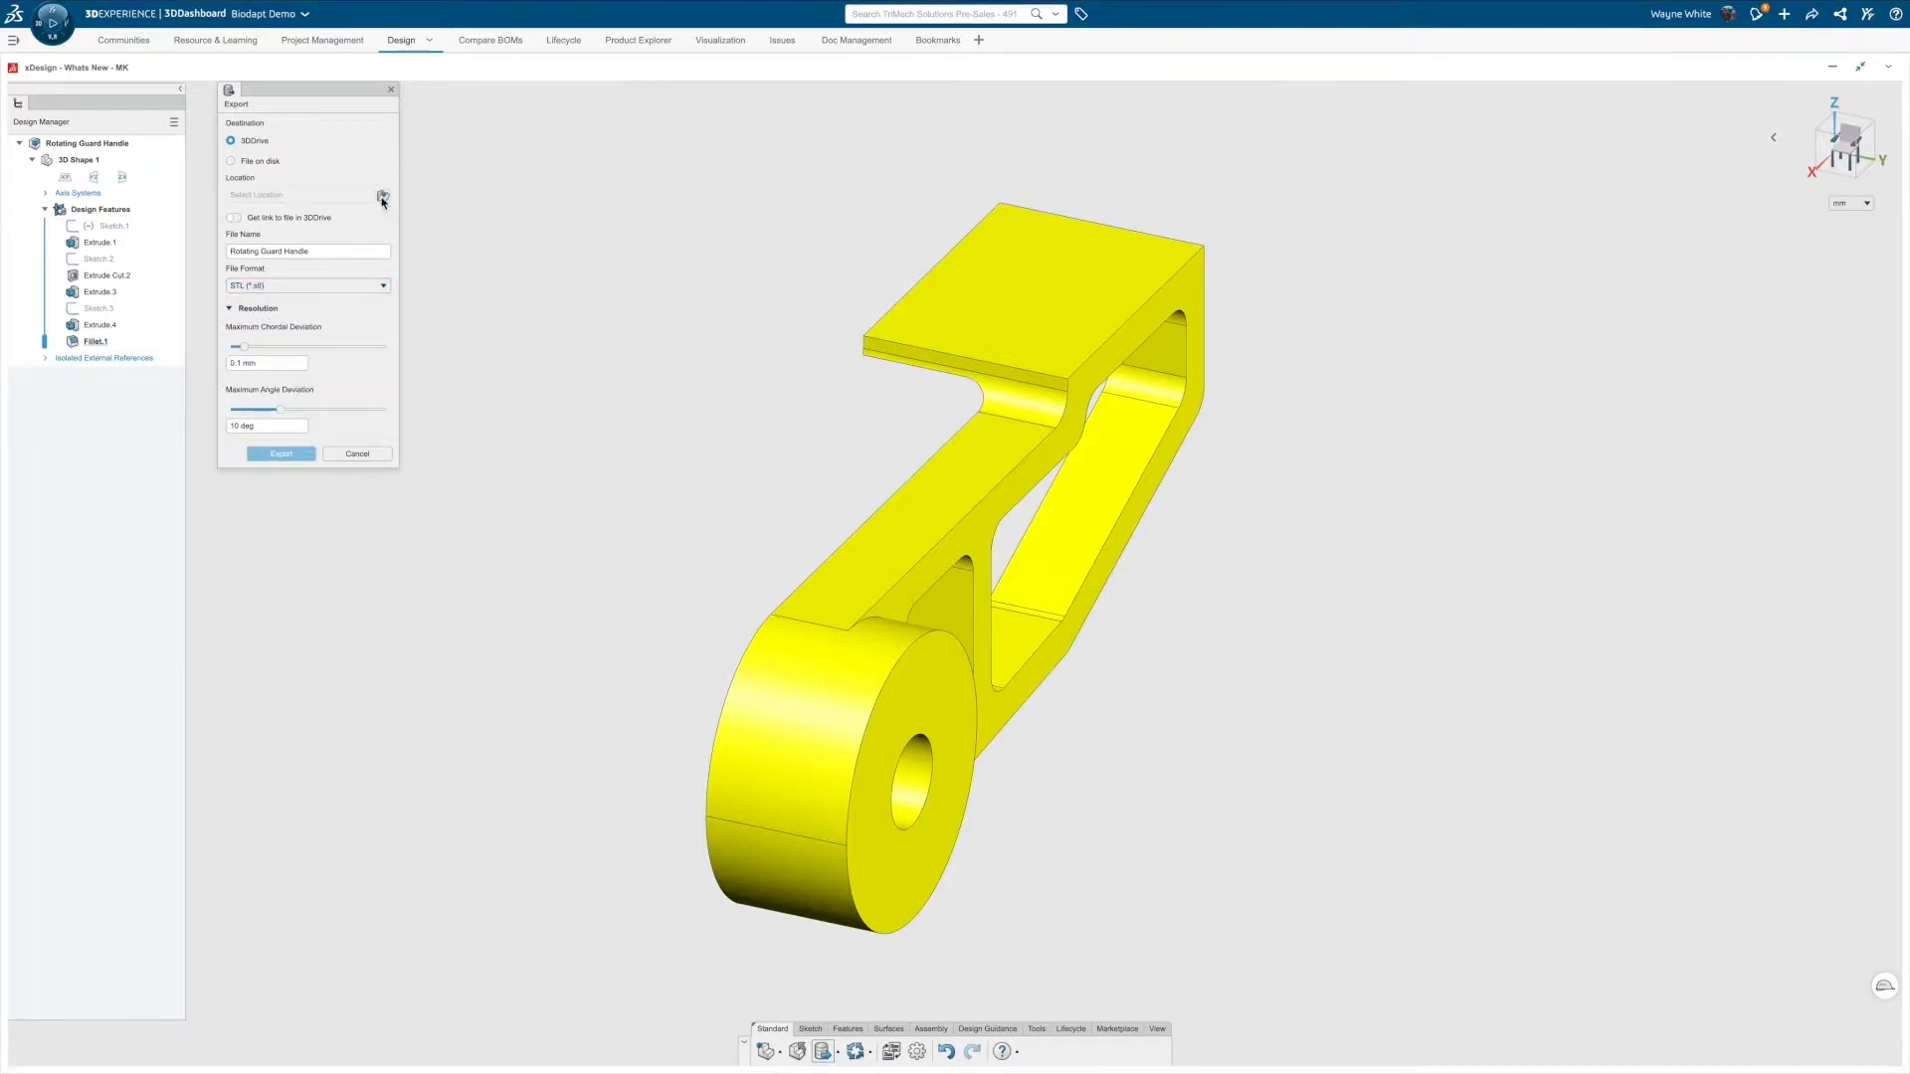
left_click(383, 200)
left_click(897, 499)
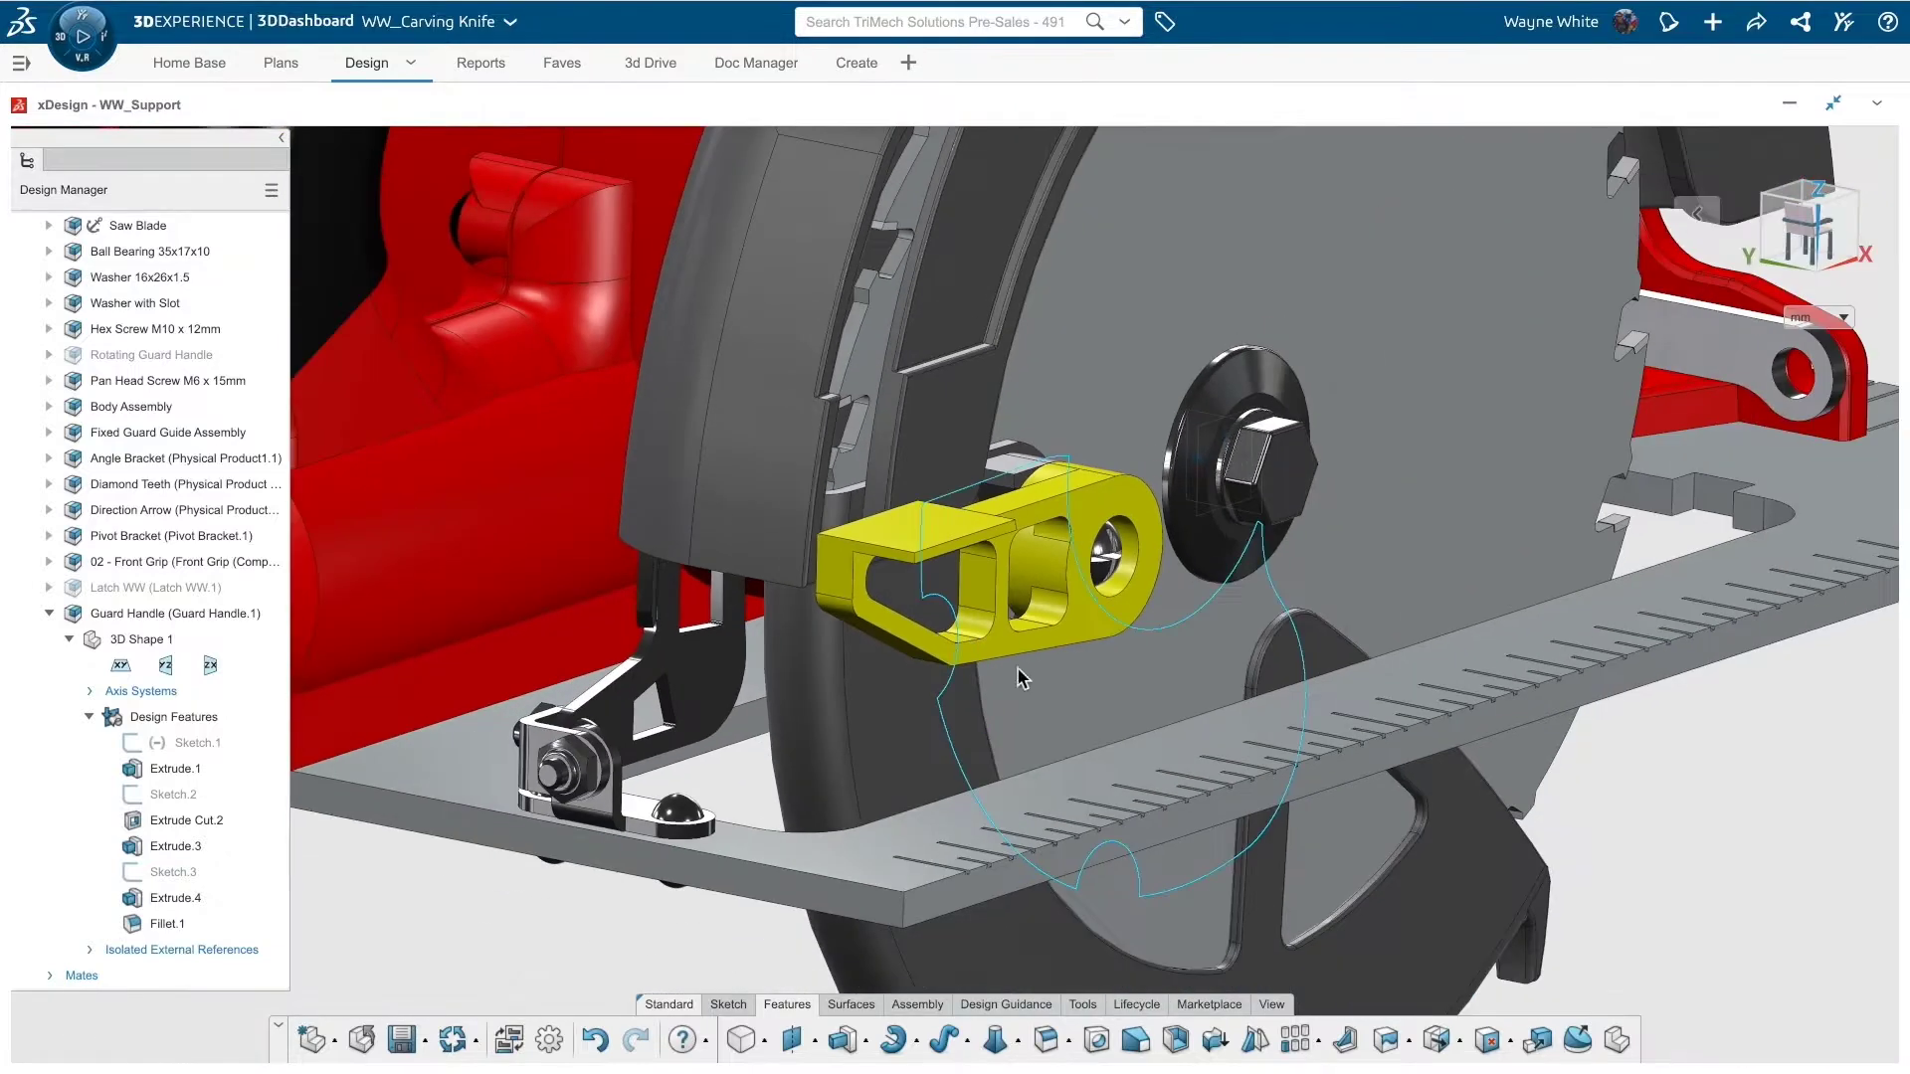
scroll(1086, 628, "down", 3)
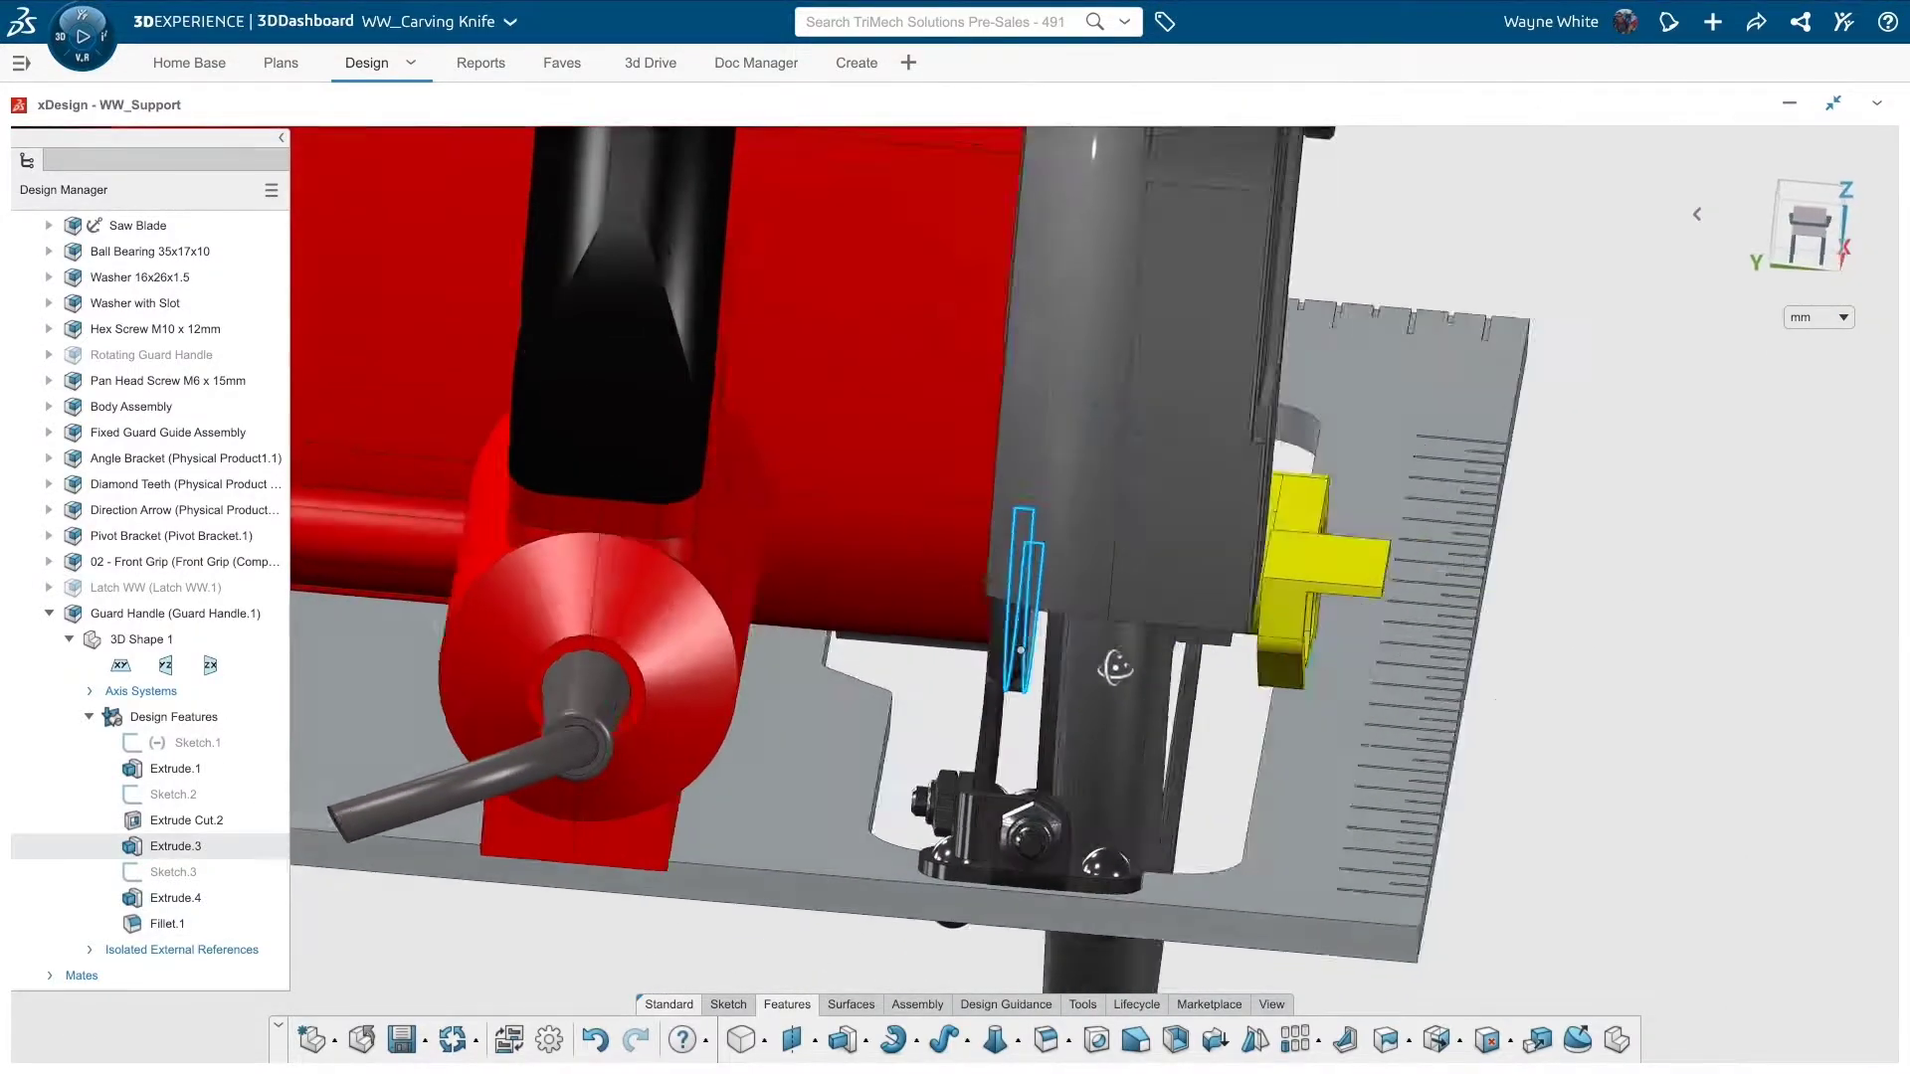